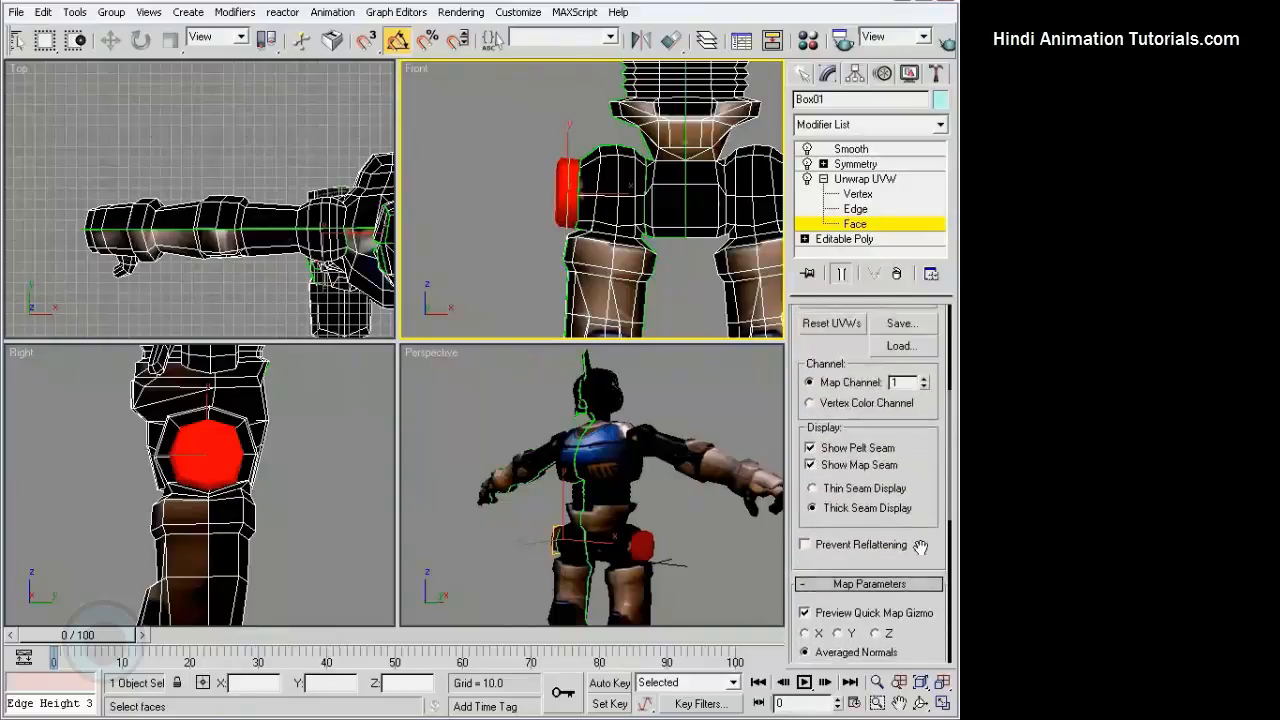
Open the UV editor, apply planar mapping to the selected hip disc faces, and place their UVs over the texture's side-view hip disc.
click(866, 396)
scroll(423, 374, down, 5)
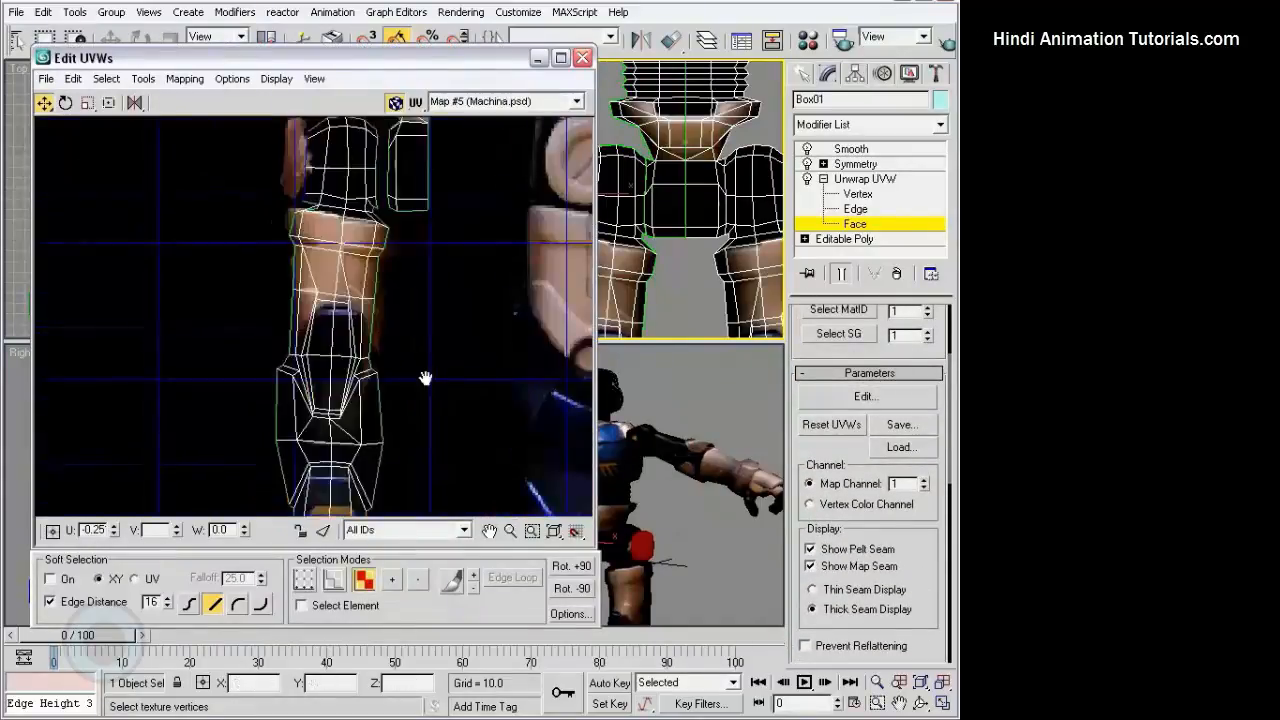
drag(932, 569, 868, 208)
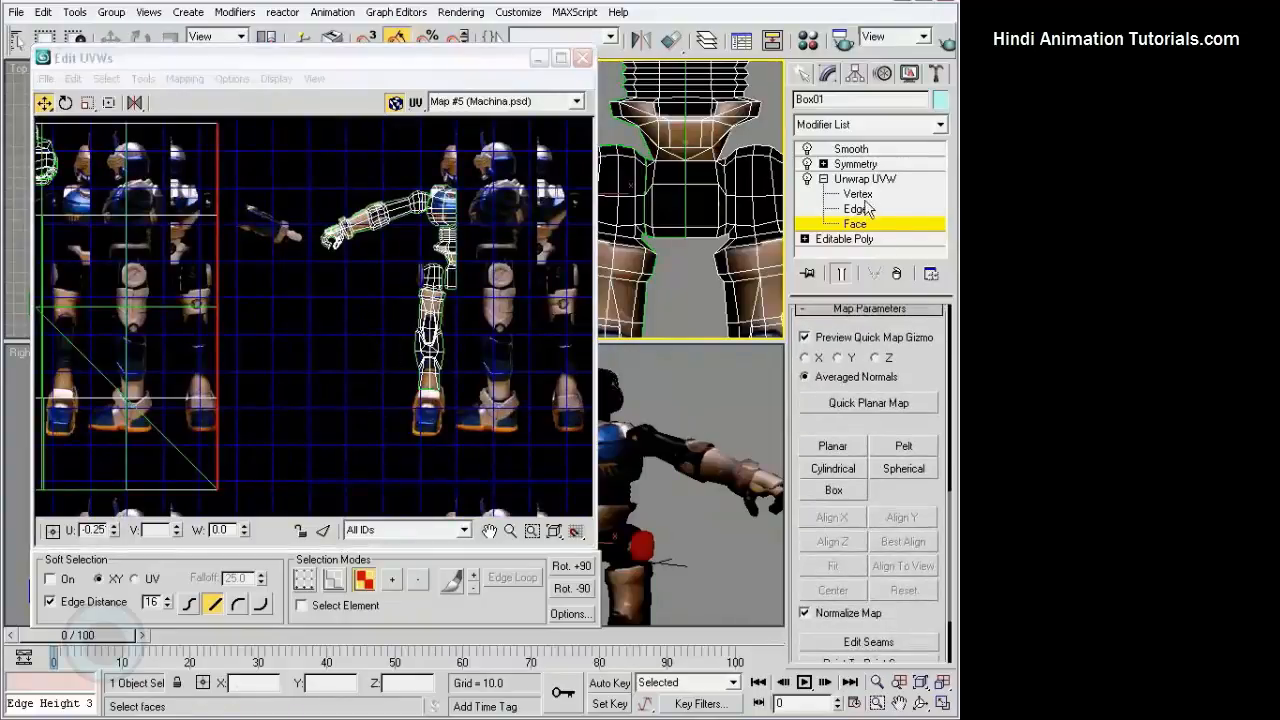
click(833, 447)
scroll(425, 290, up, 6)
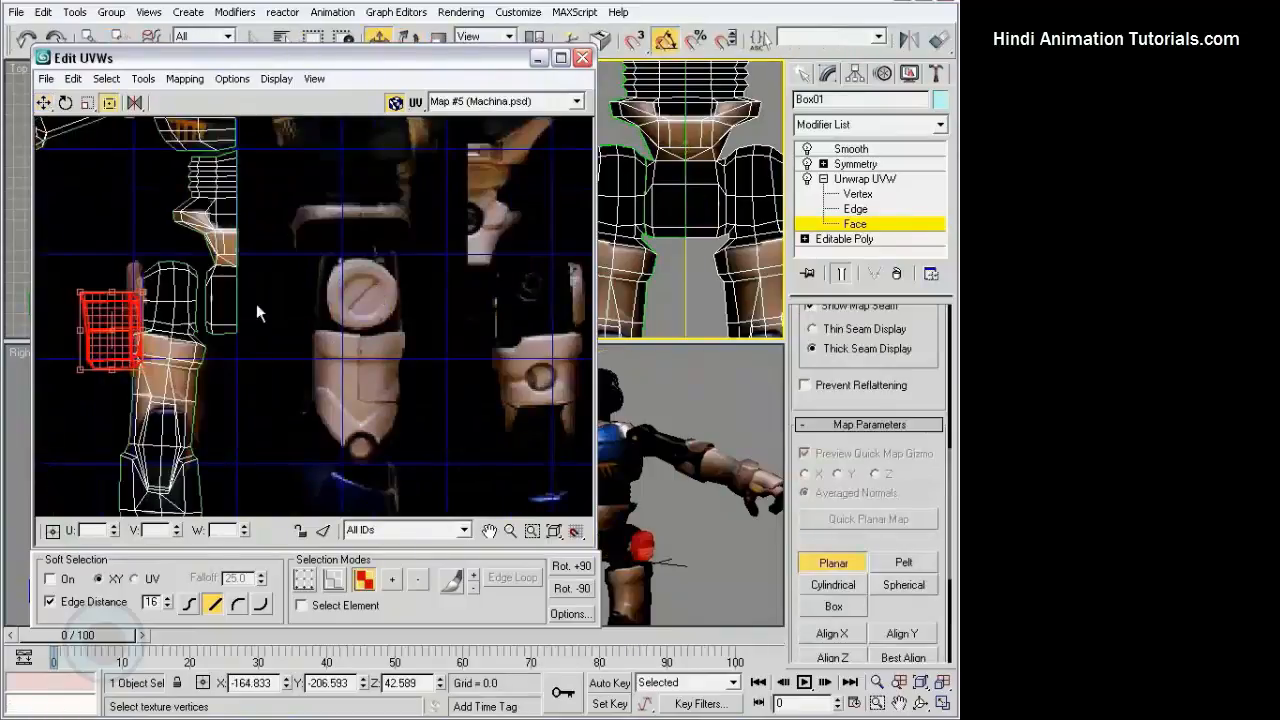
drag(125, 311, 371, 270)
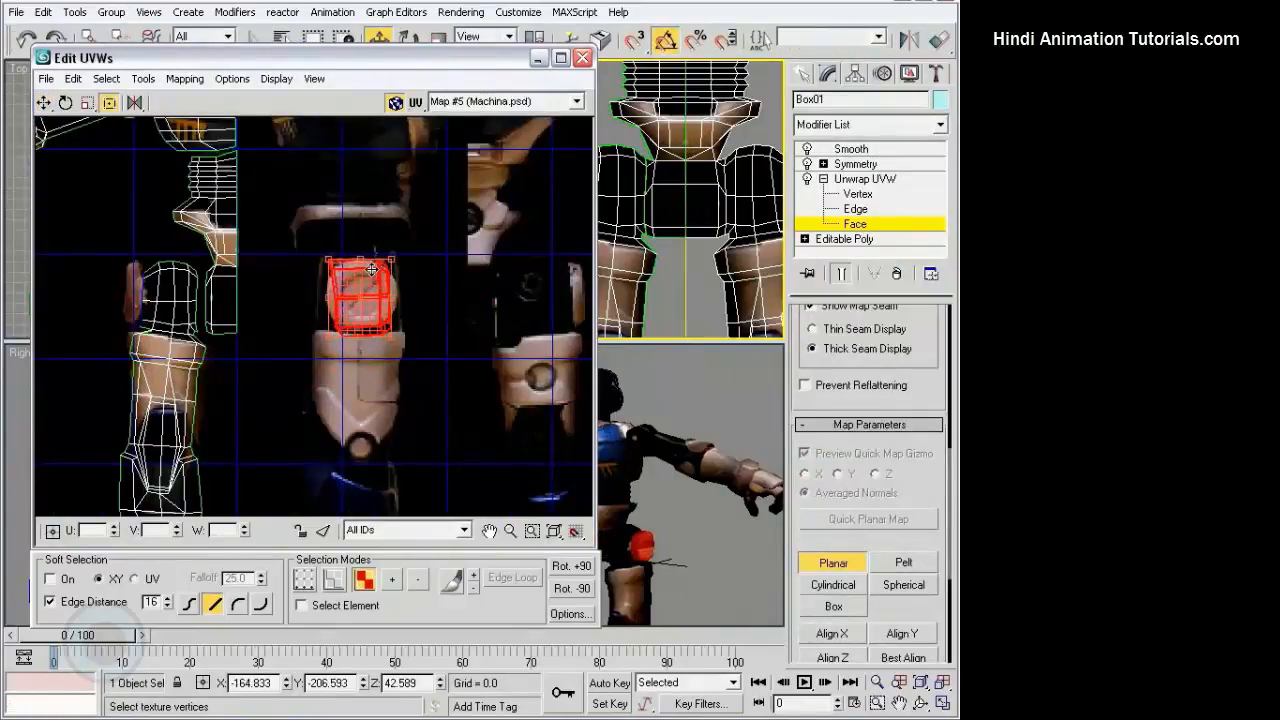
Rotate the planar mapping gizmo to face the character's side, then move it along X to about 58.1.
scroll(633, 470, up, 5)
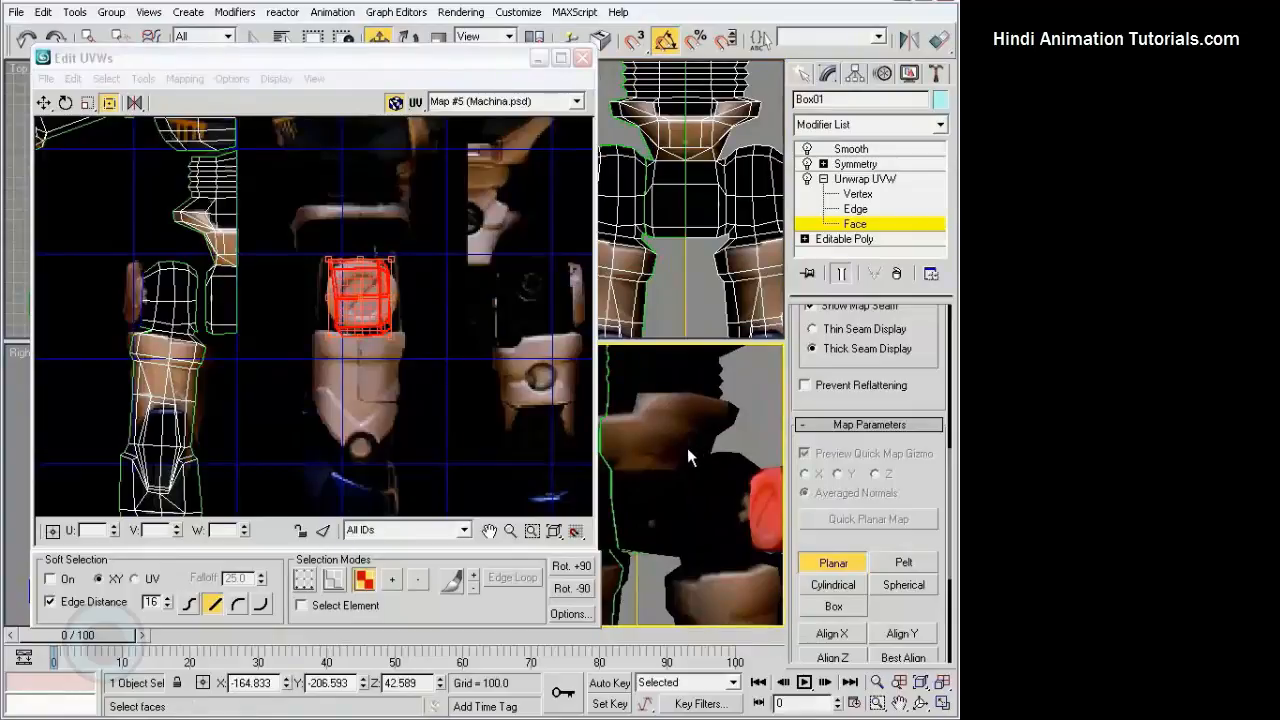
scroll(687, 448, down, 4)
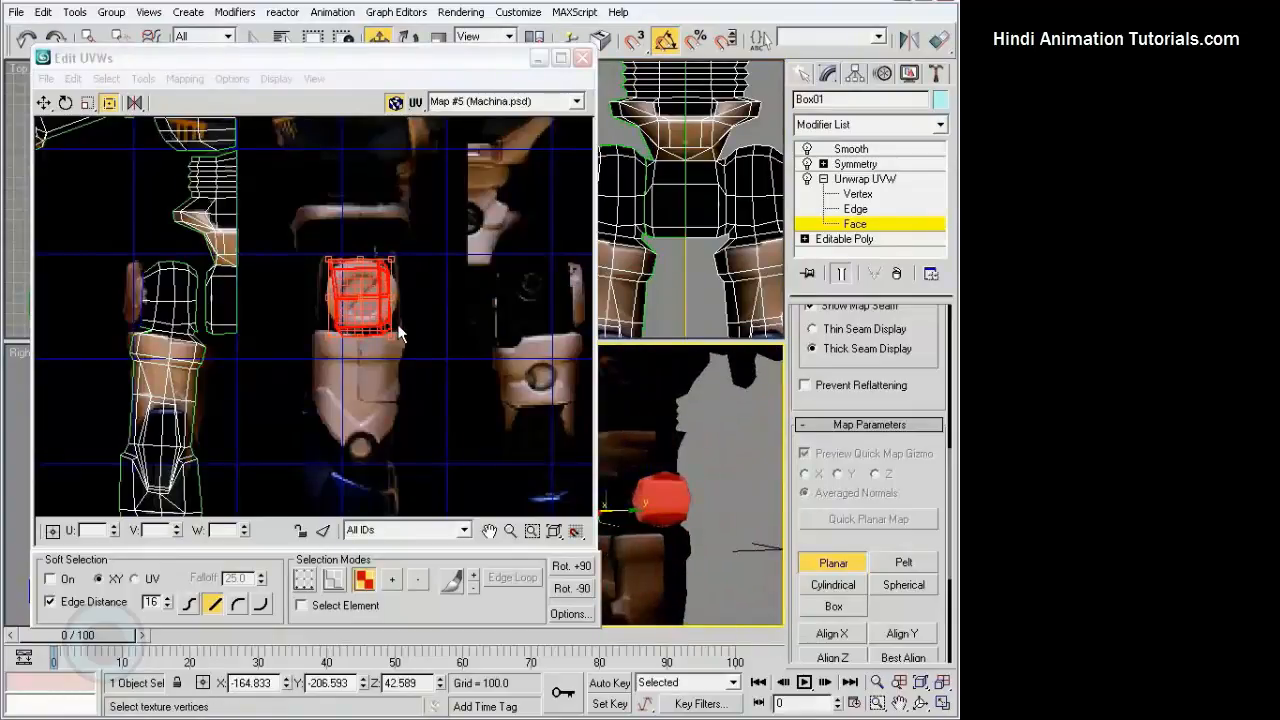
scroll(700, 481, down, 5)
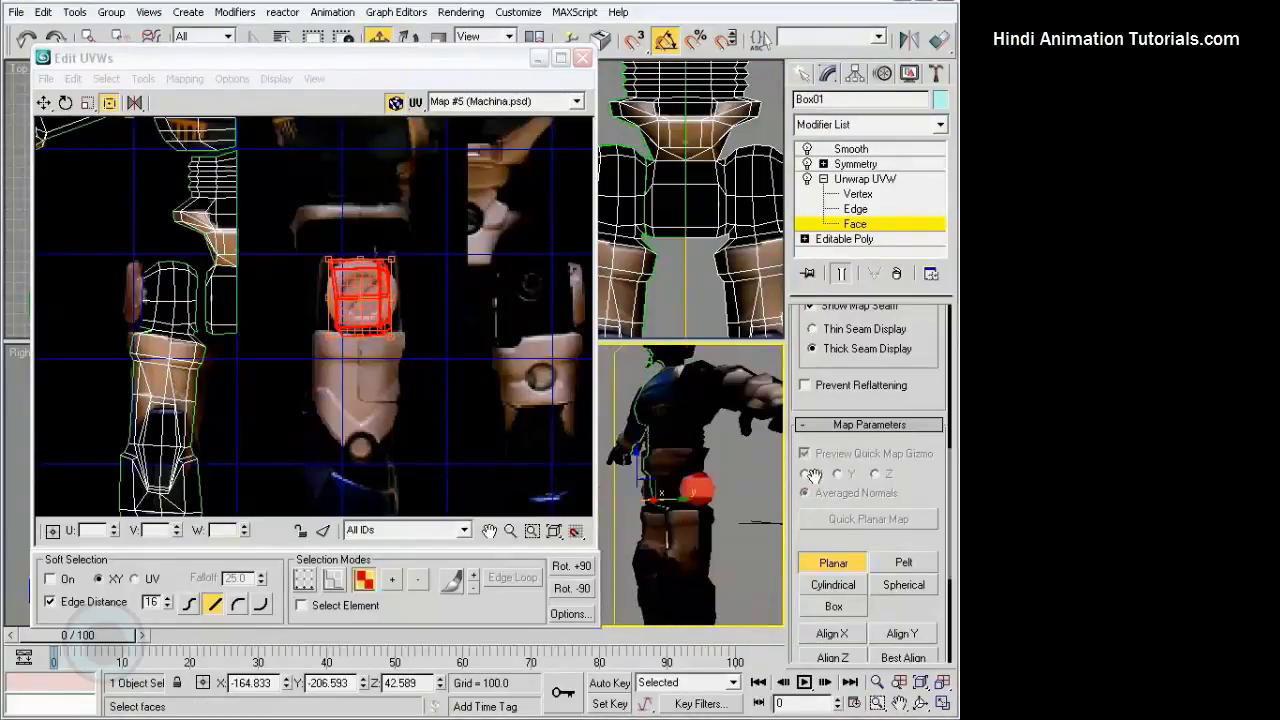
scroll(715, 495, up, 3)
key(e)
alt+middle_drag(721, 498, 702, 500)
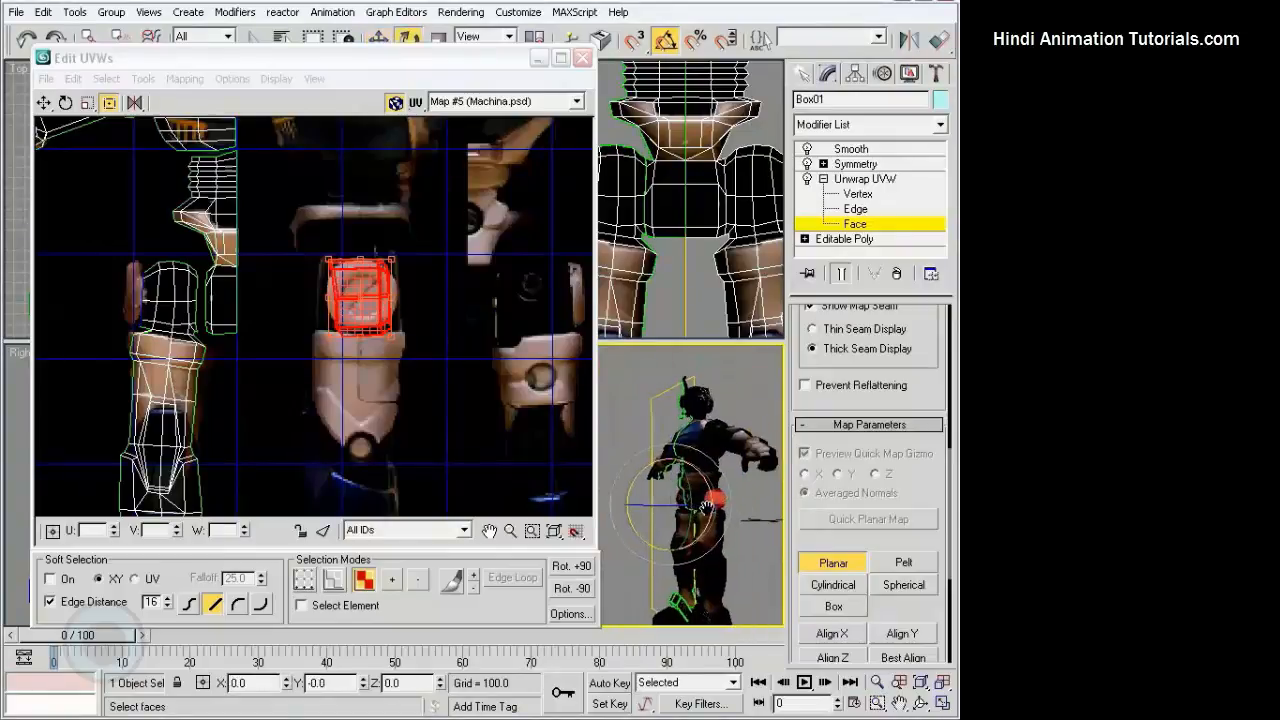
drag(464, 59, 365, 328)
drag(250, 148, 166, 99)
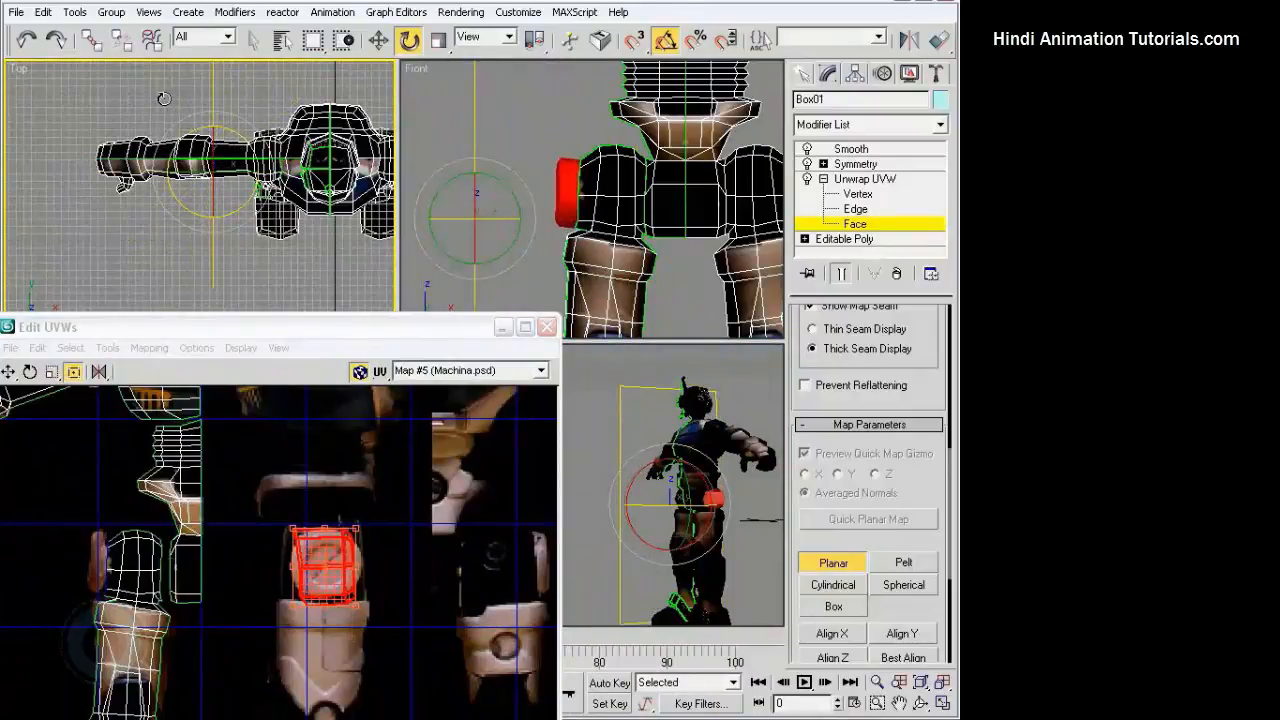
middle_drag(334, 164, 318, 186)
key(w)
drag(244, 189, 396, 194)
middle_drag(684, 554, 658, 493)
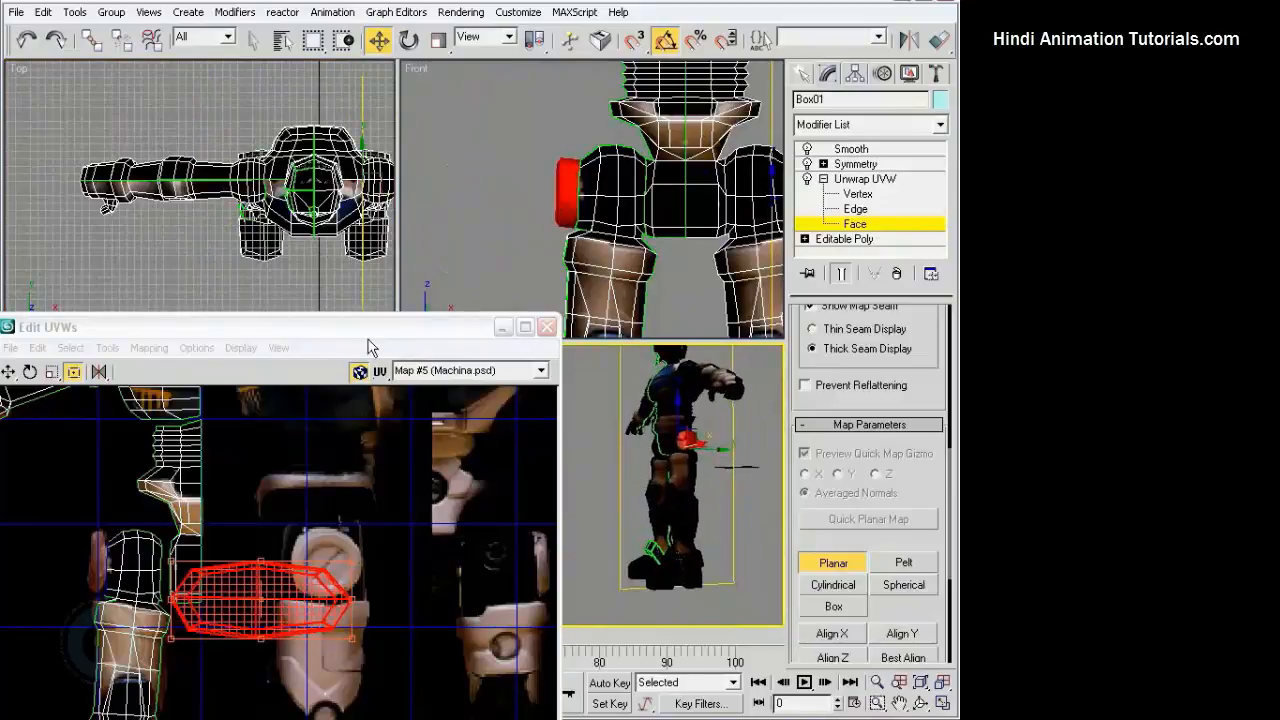
Reposition the hip disc's UV cluster, end planar mapping, and narrow the cluster to fit the round disc in the side-view texture.
drag(375, 331, 405, 75)
middle_drag(363, 297, 465, 295)
scroll(368, 300, up, 3)
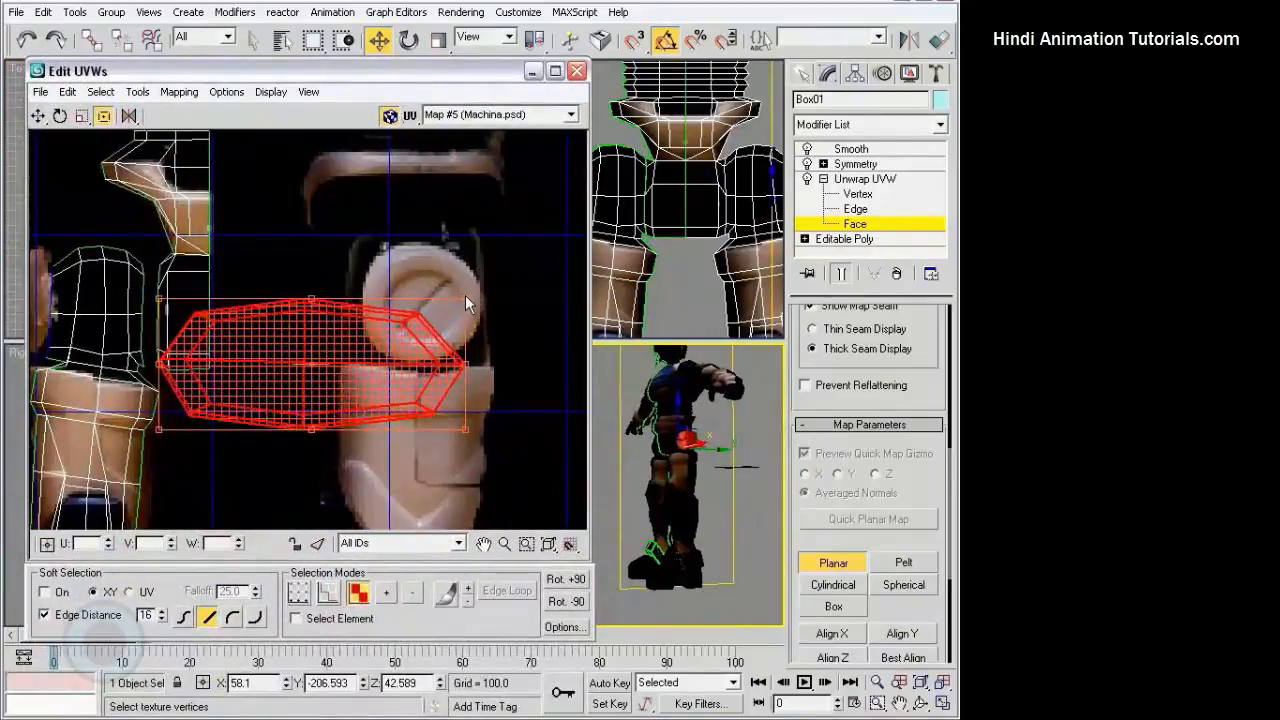
drag(306, 364, 430, 347)
click(815, 566)
middle_drag(567, 333, 475, 322)
drag(495, 272, 362, 269)
click(38, 117)
scroll(362, 269, up, 3)
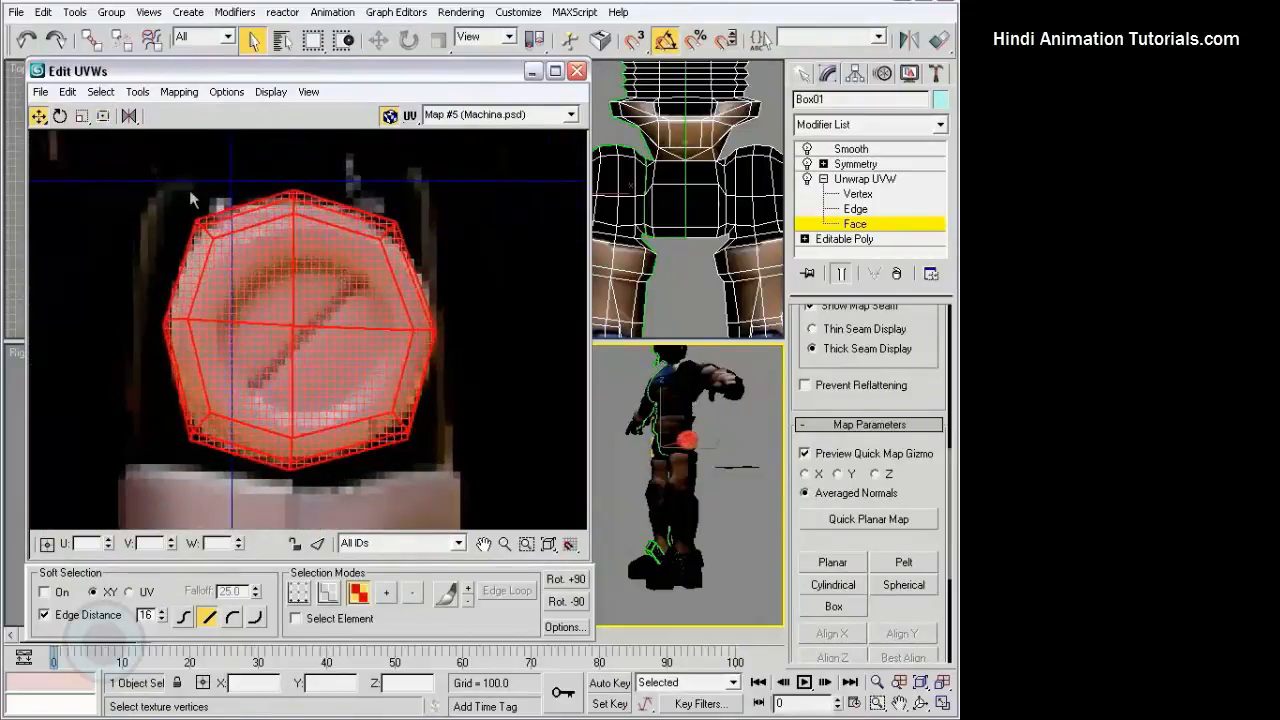
Switch to vertex editing and shift the upper, middle-row and side UV vertices of the hip disc to match the painted disc.
key(1)
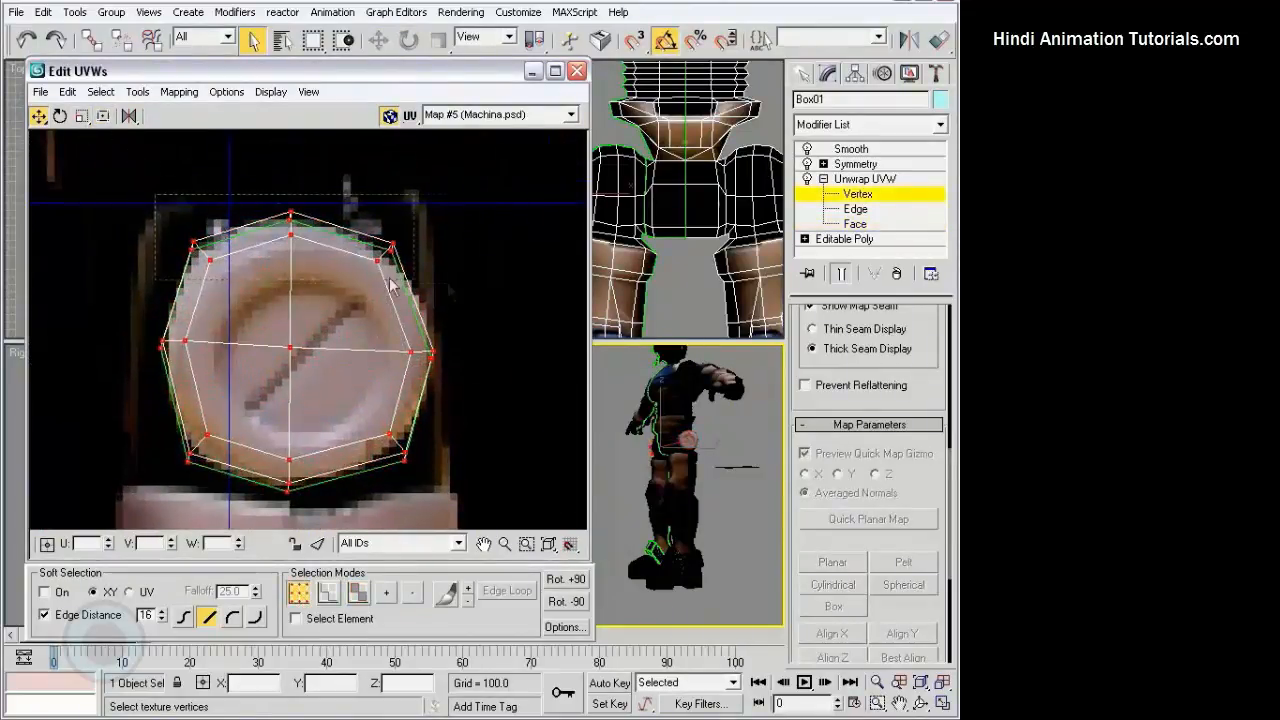
drag(392, 287, 410, 278)
drag(290, 214, 291, 224)
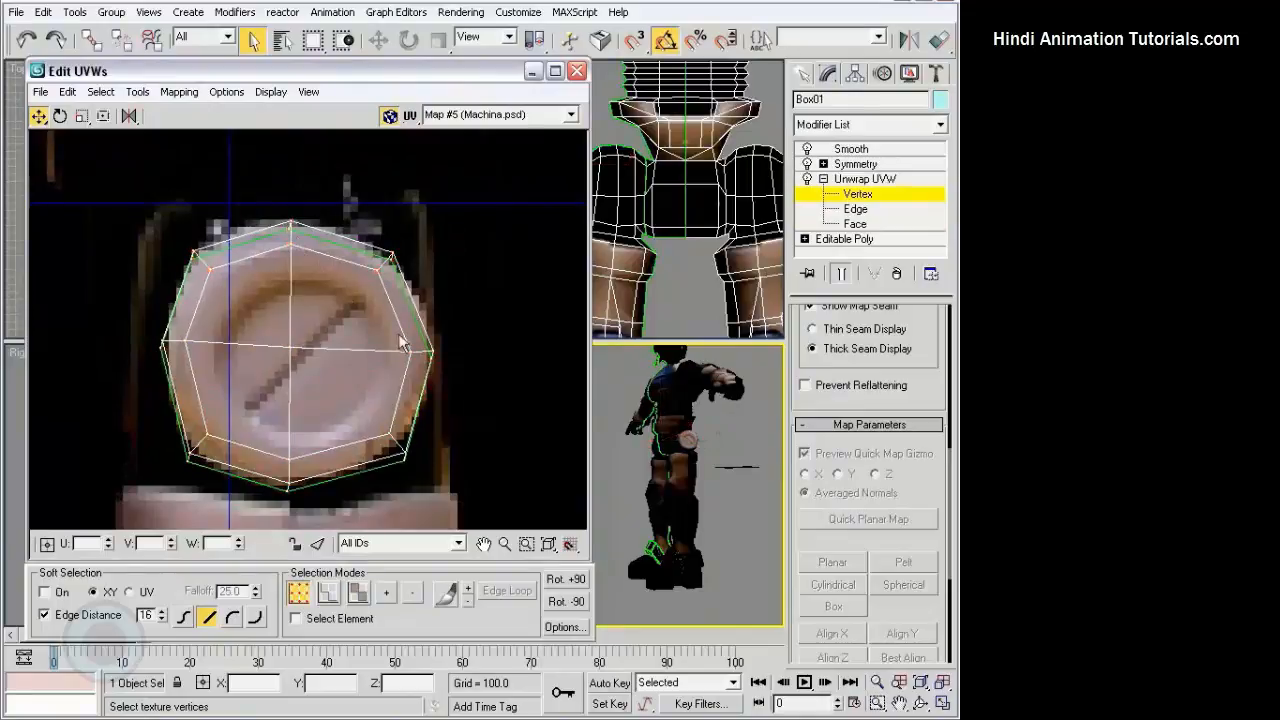
drag(184, 342, 187, 353)
click(268, 349)
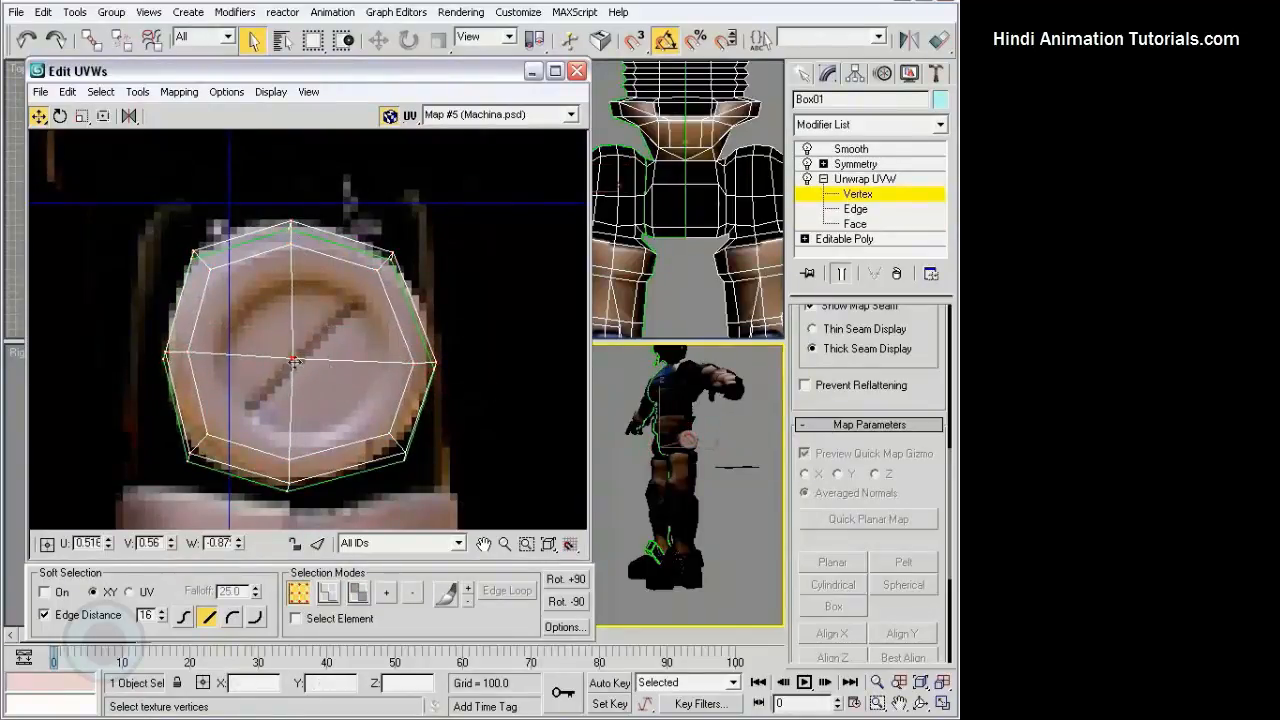
drag(435, 360, 425, 352)
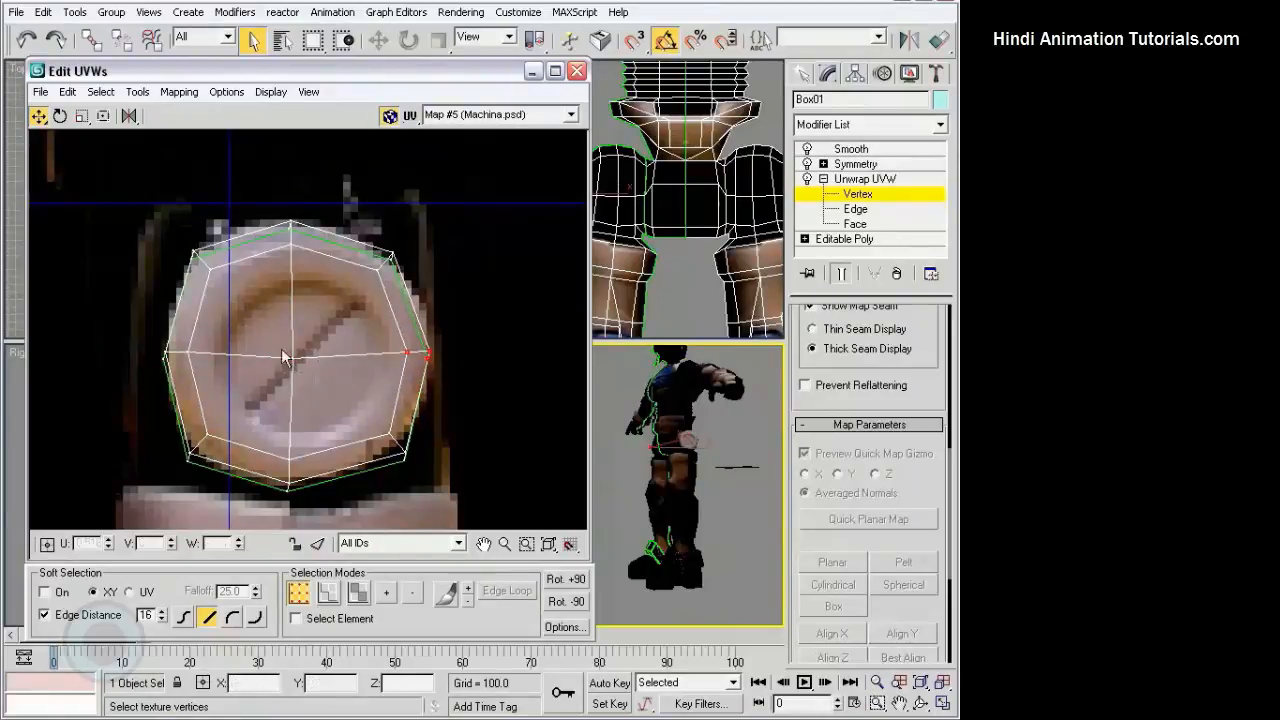
Align the hip disc's central UV column with the painted disc and pull its lower and side vertices inward.
drag(263, 224, 323, 521)
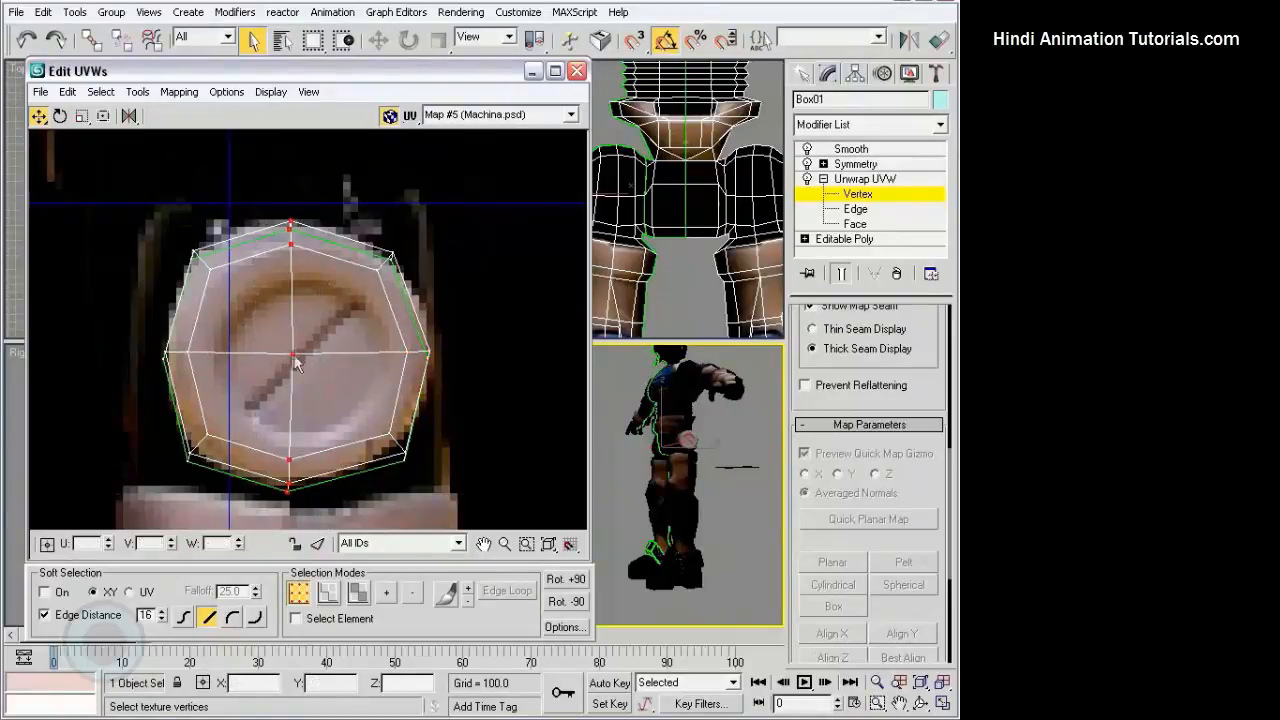
drag(296, 364, 302, 357)
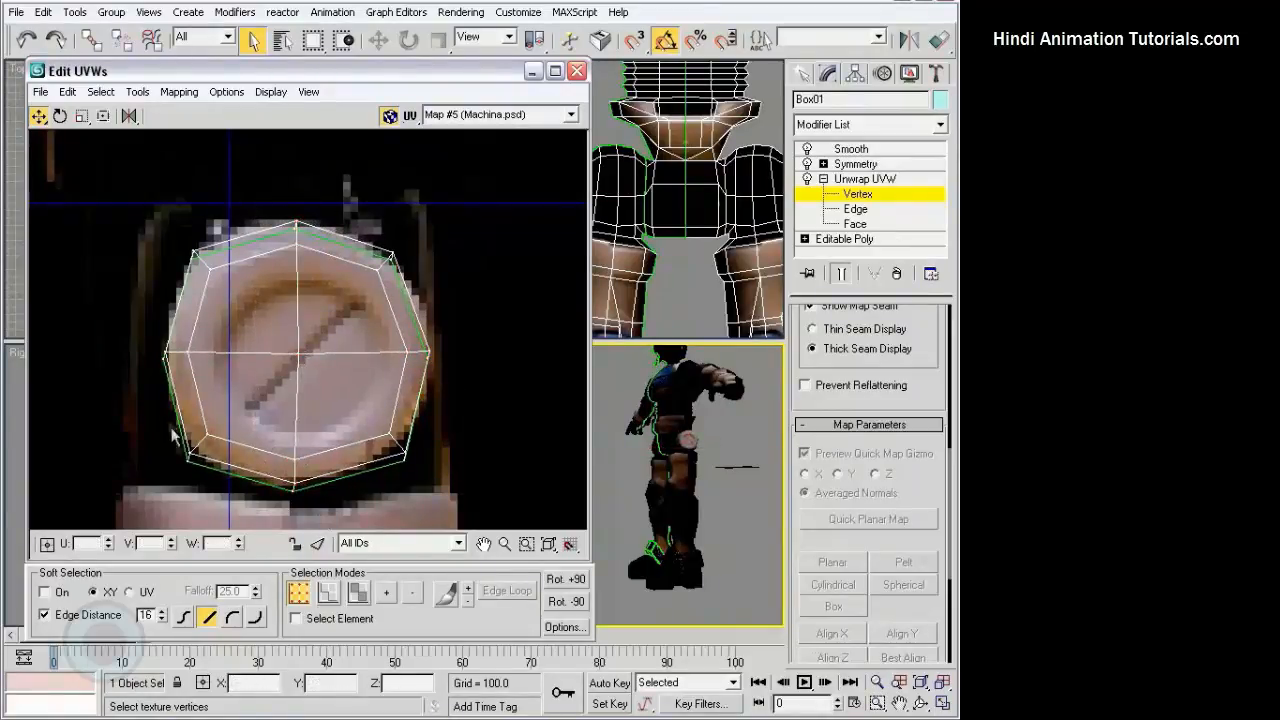
drag(211, 435, 214, 425)
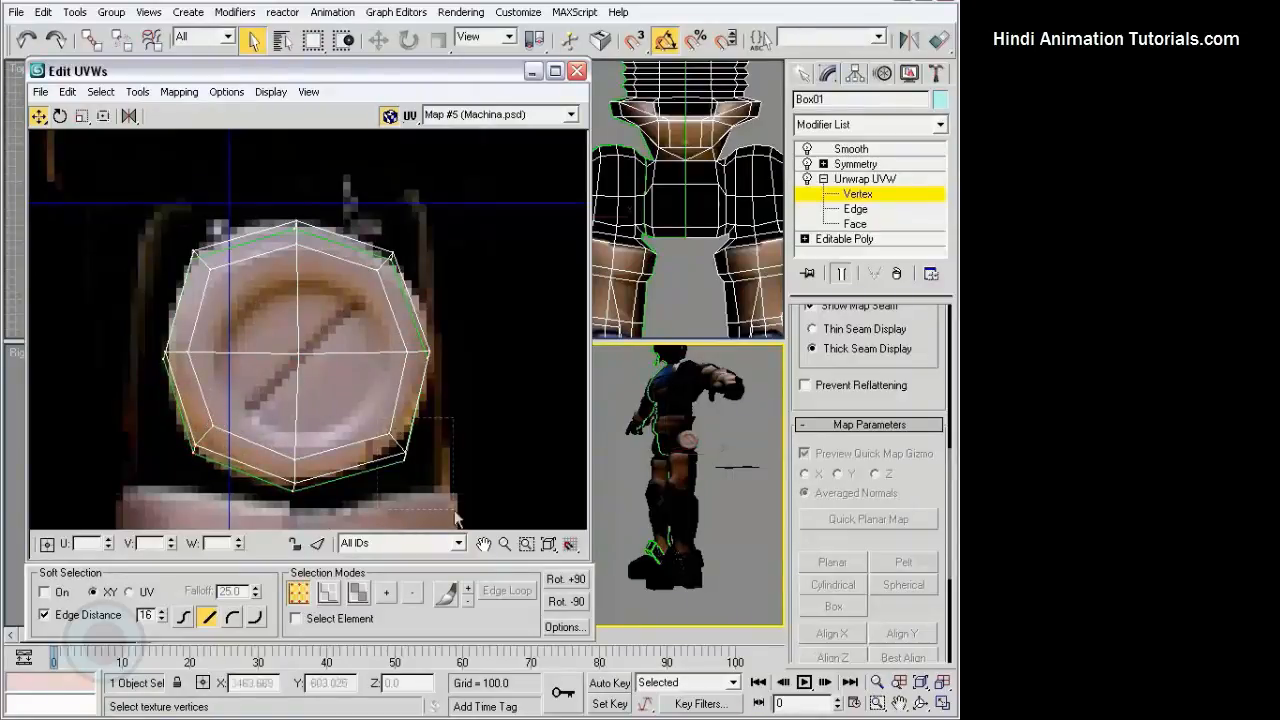
drag(455, 518, 452, 515)
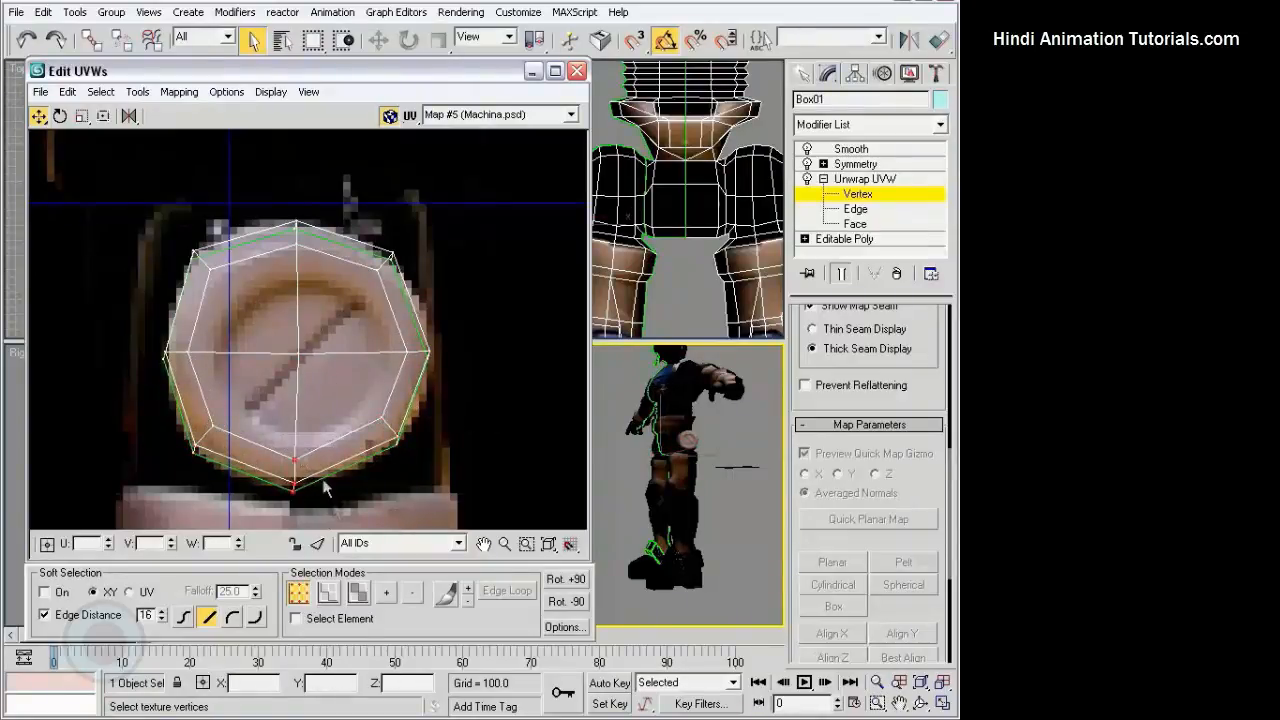
drag(295, 461, 301, 456)
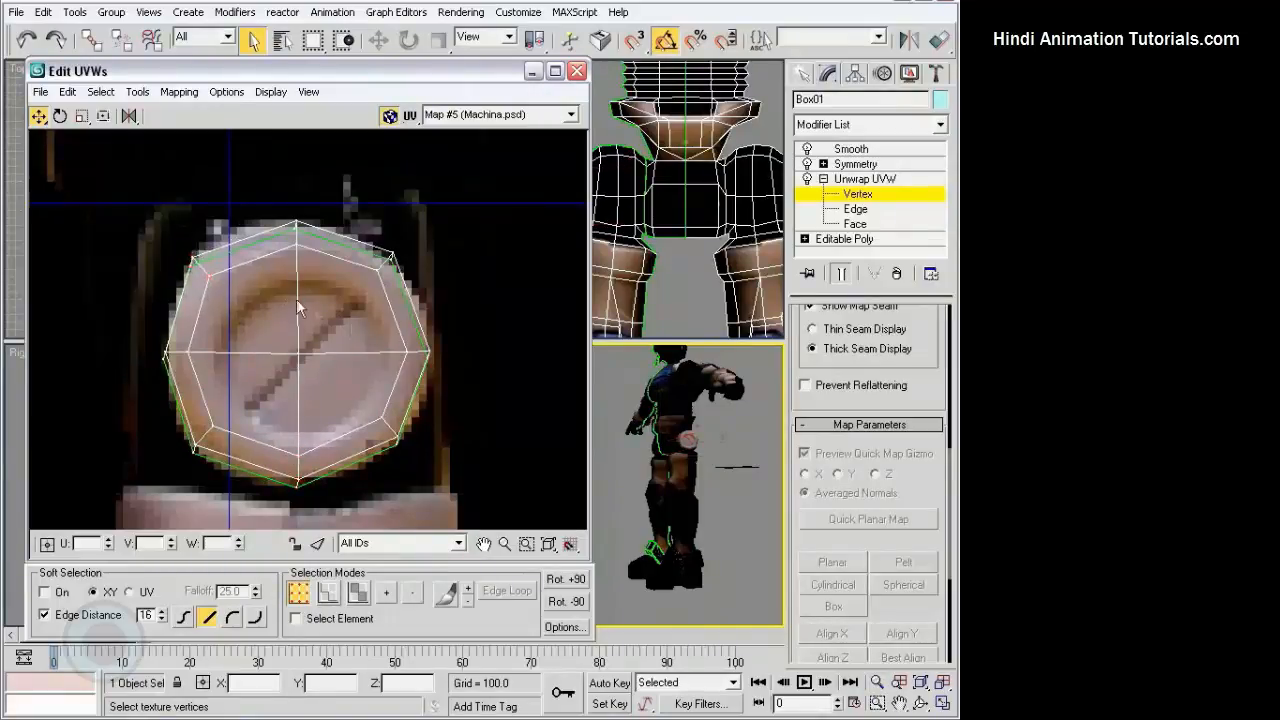
drag(431, 361, 425, 357)
click(456, 390)
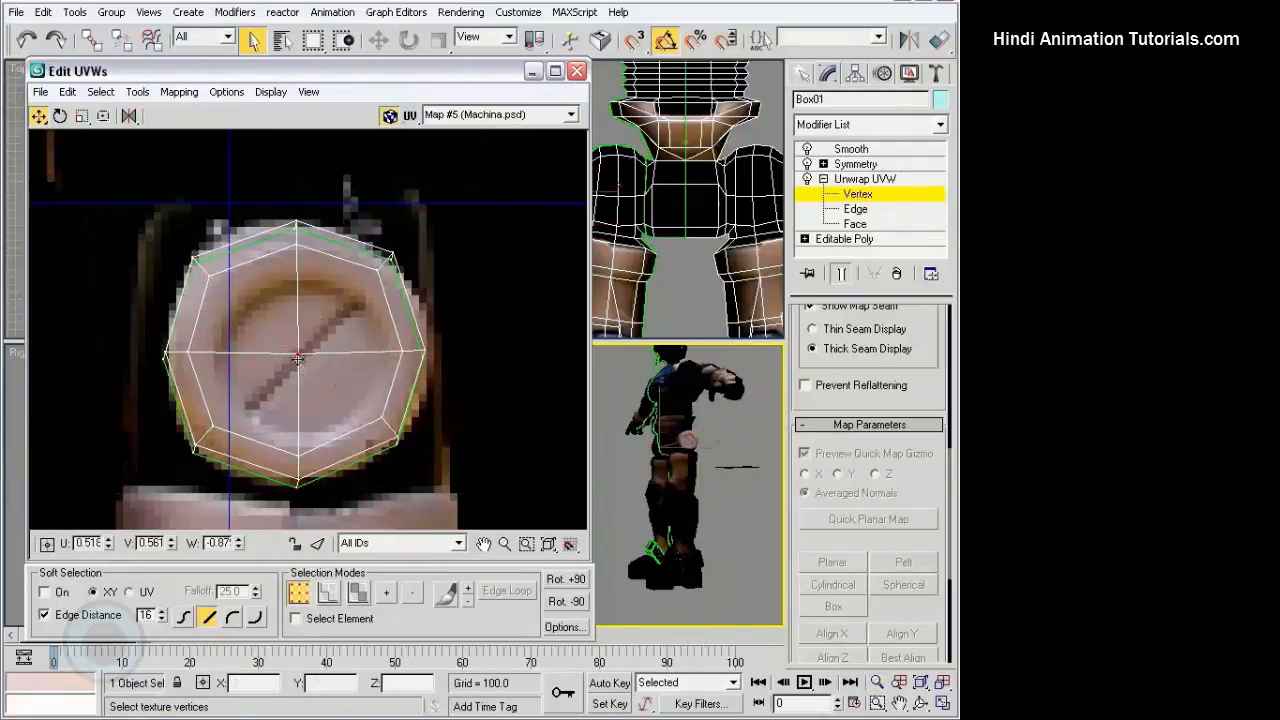
Inspect the hip disc's texture on the model and nudge its upper-right UV corner vertices inward.
click(716, 465)
scroll(716, 465, up, 4)
alt+middle_drag(716, 465, 666, 521)
scroll(709, 503, up, 5)
click(378, 290)
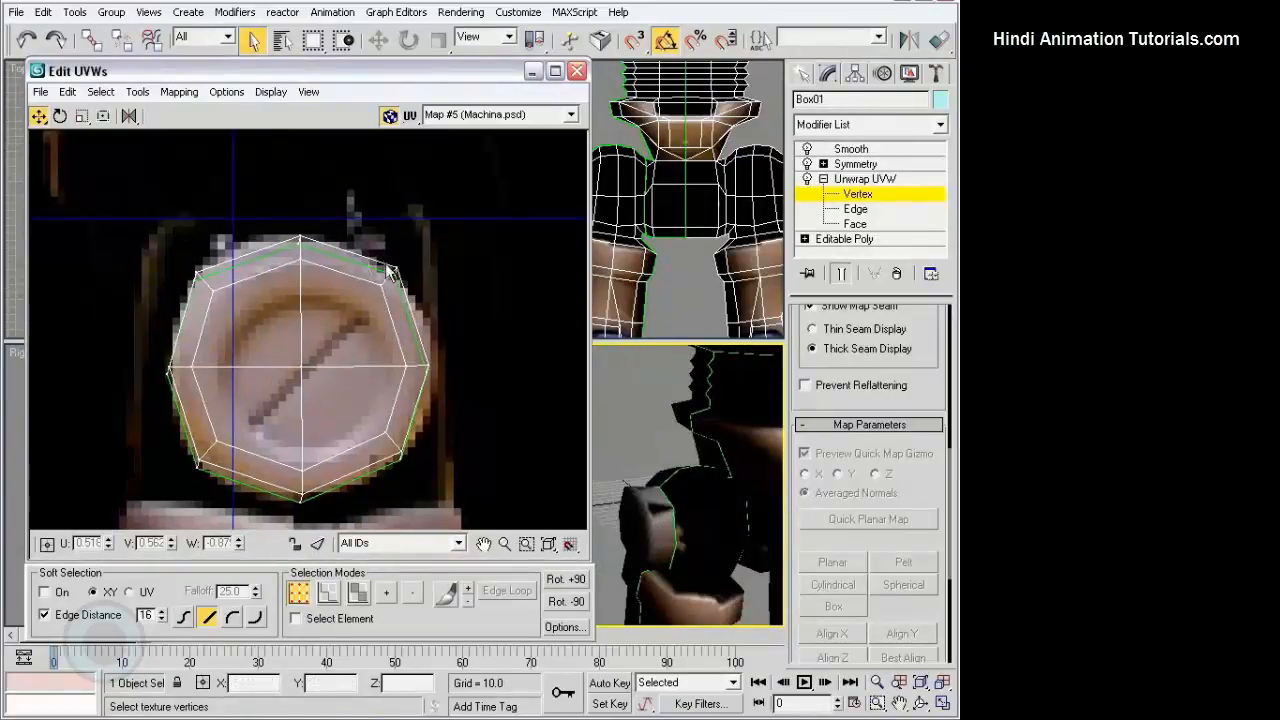
drag(393, 272, 389, 272)
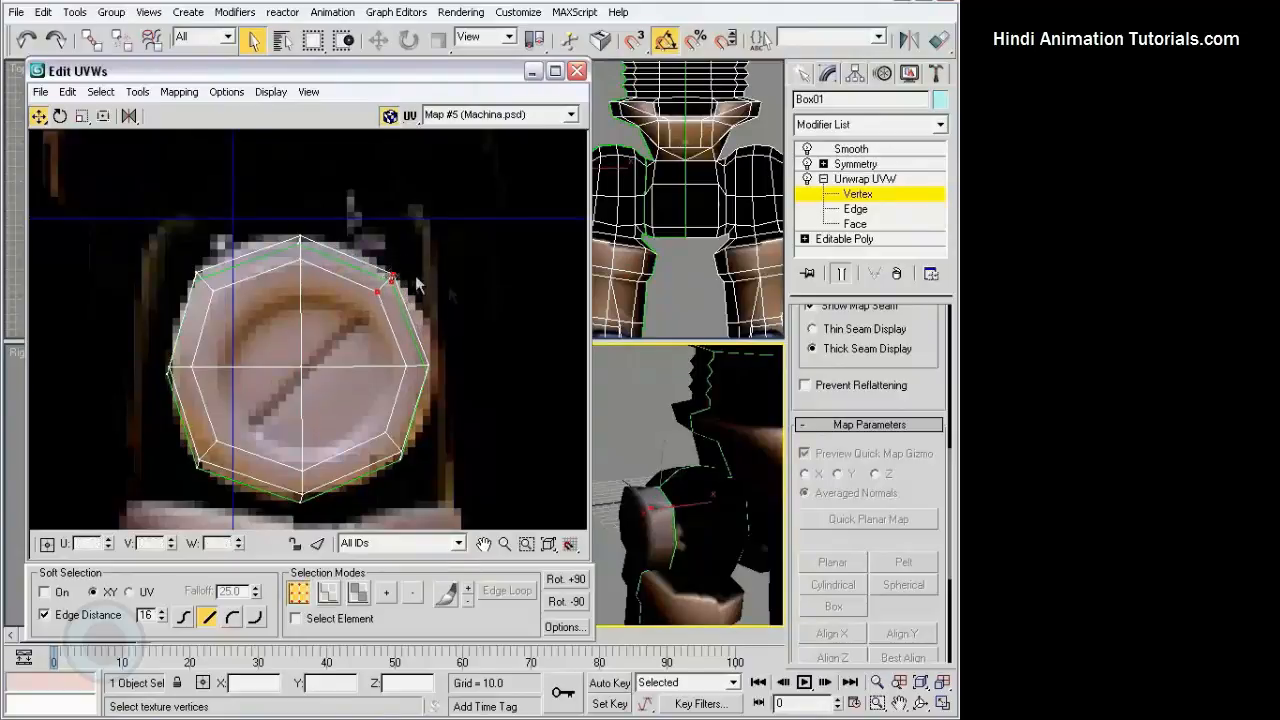
click(450, 290)
Tighten the hip disc's UV outline by moving its upper, lower and side vertices inside the painted disc's edge.
alt+middle_drag(611, 420, 695, 425)
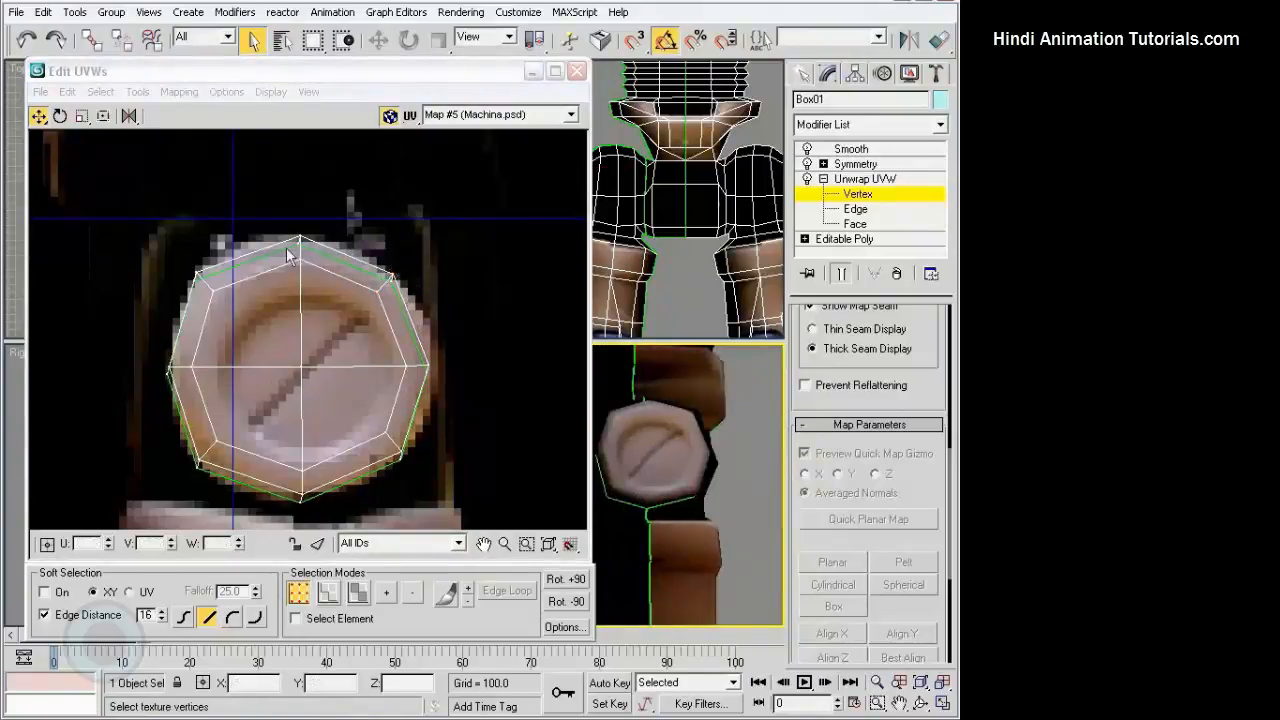
drag(160, 224, 393, 311)
drag(300, 238, 301, 241)
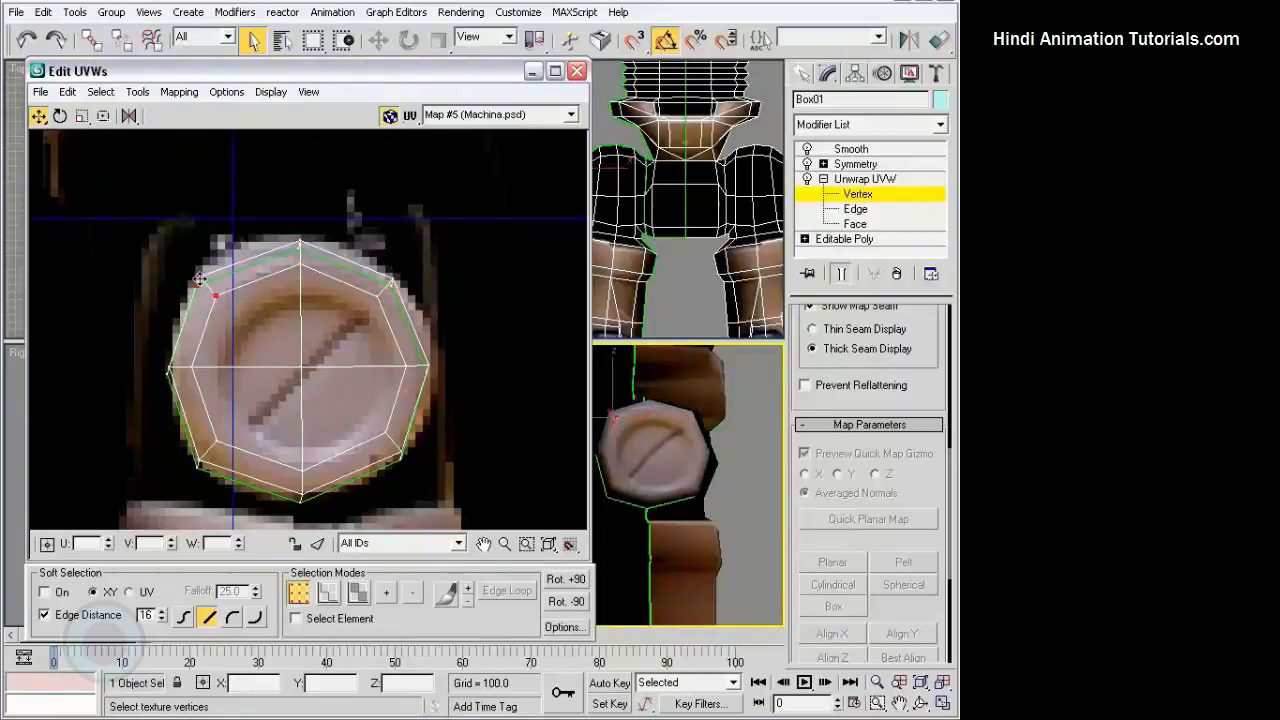
drag(389, 432, 384, 428)
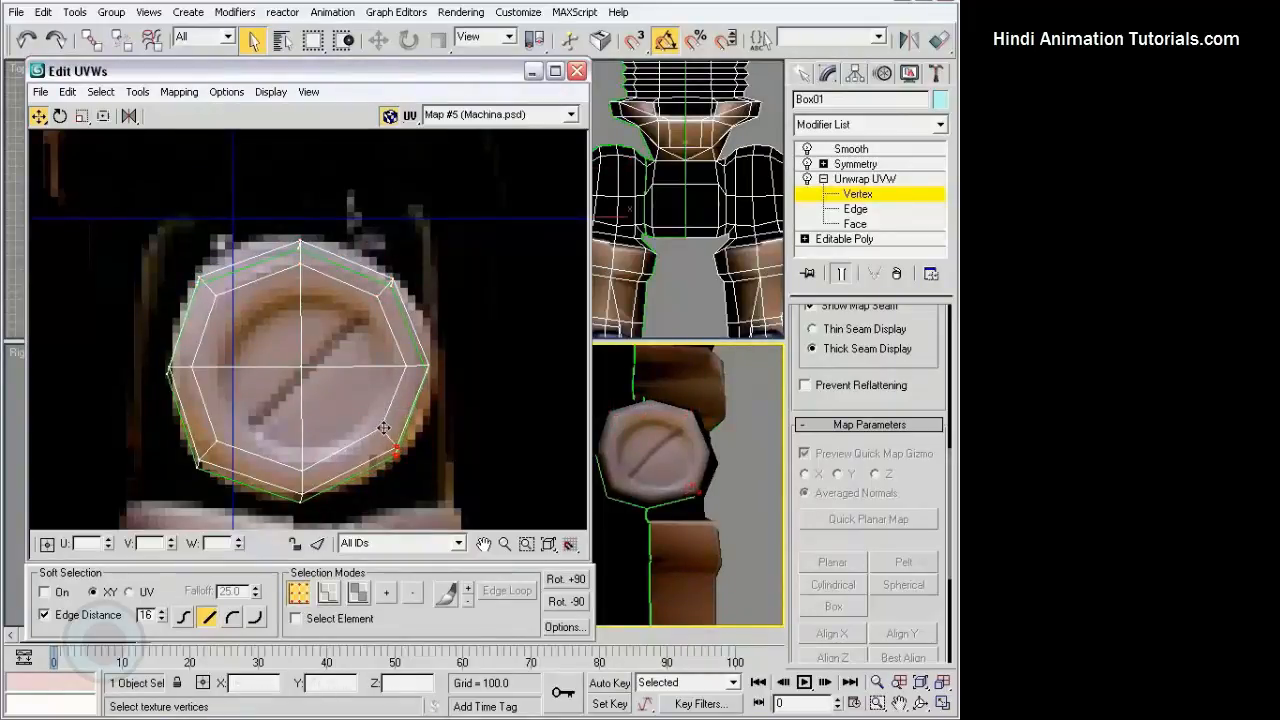
drag(302, 492, 305, 477)
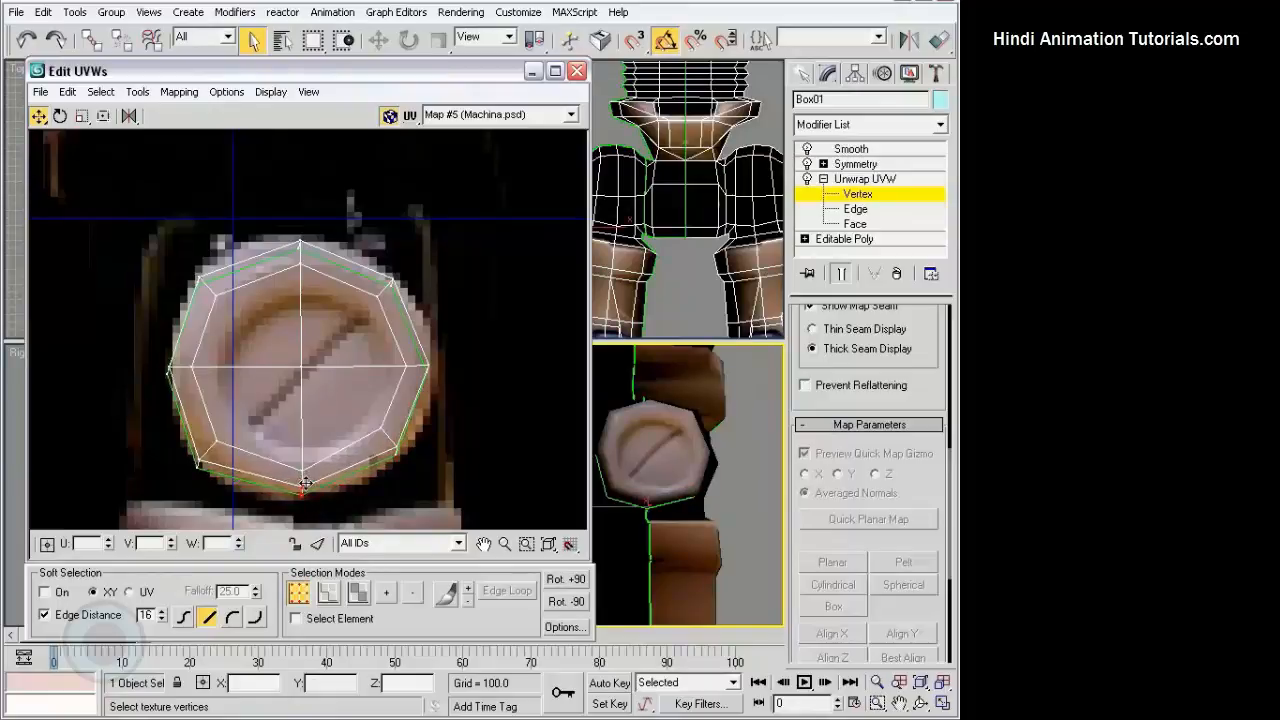
drag(206, 474, 202, 453)
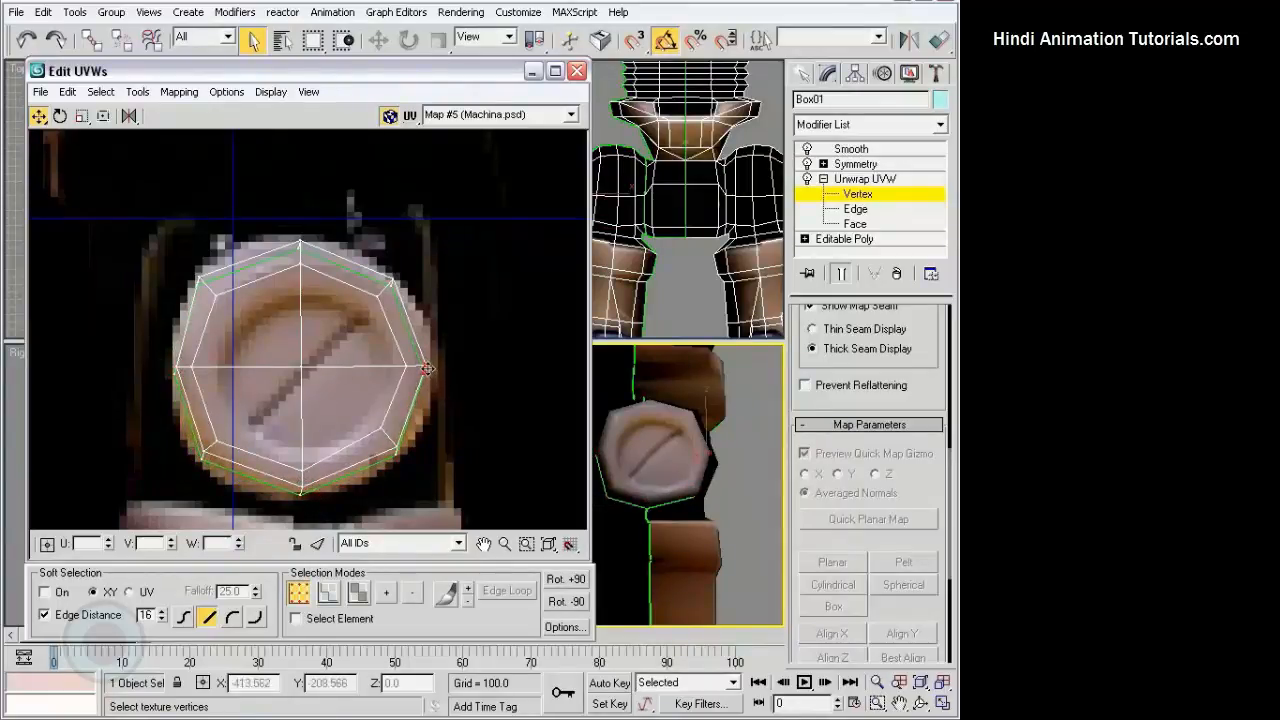
Move the outer side vertices of the front-view hip UVs inward, clear of the painted disc's edge.
scroll(700, 480, up, 5)
middle_drag(720, 480, 790, 497)
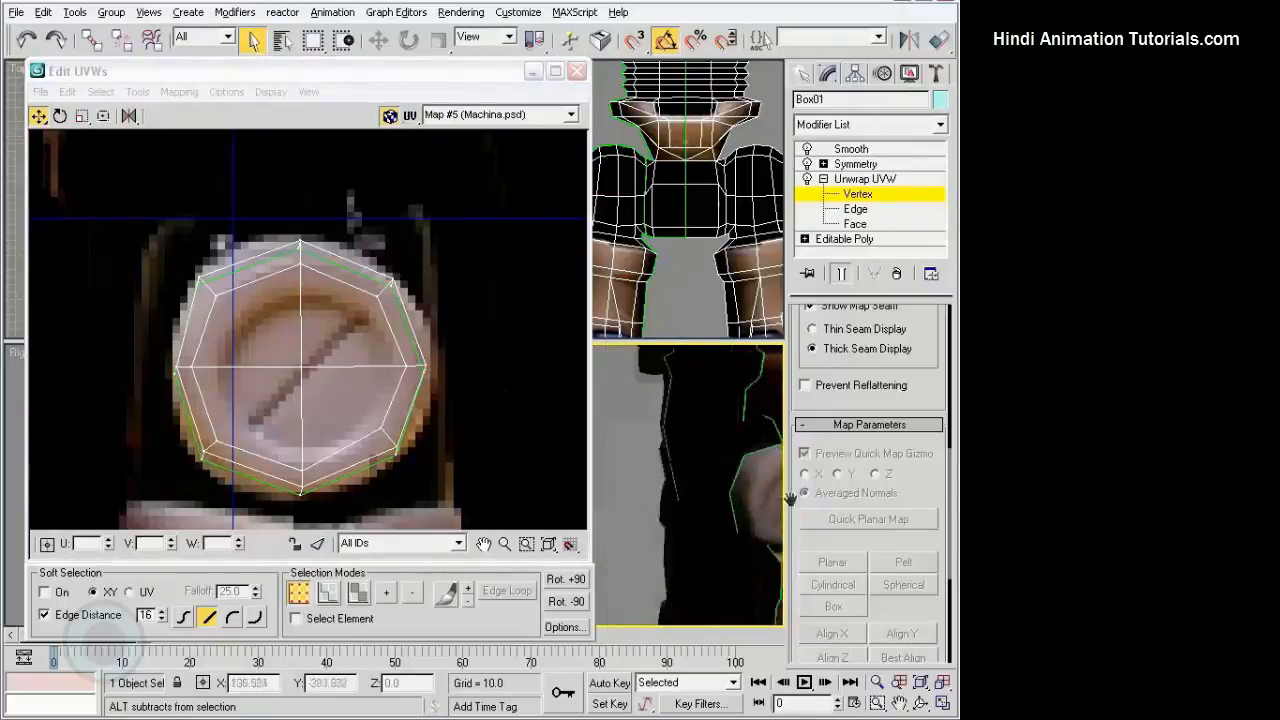
scroll(700, 460, down, 6)
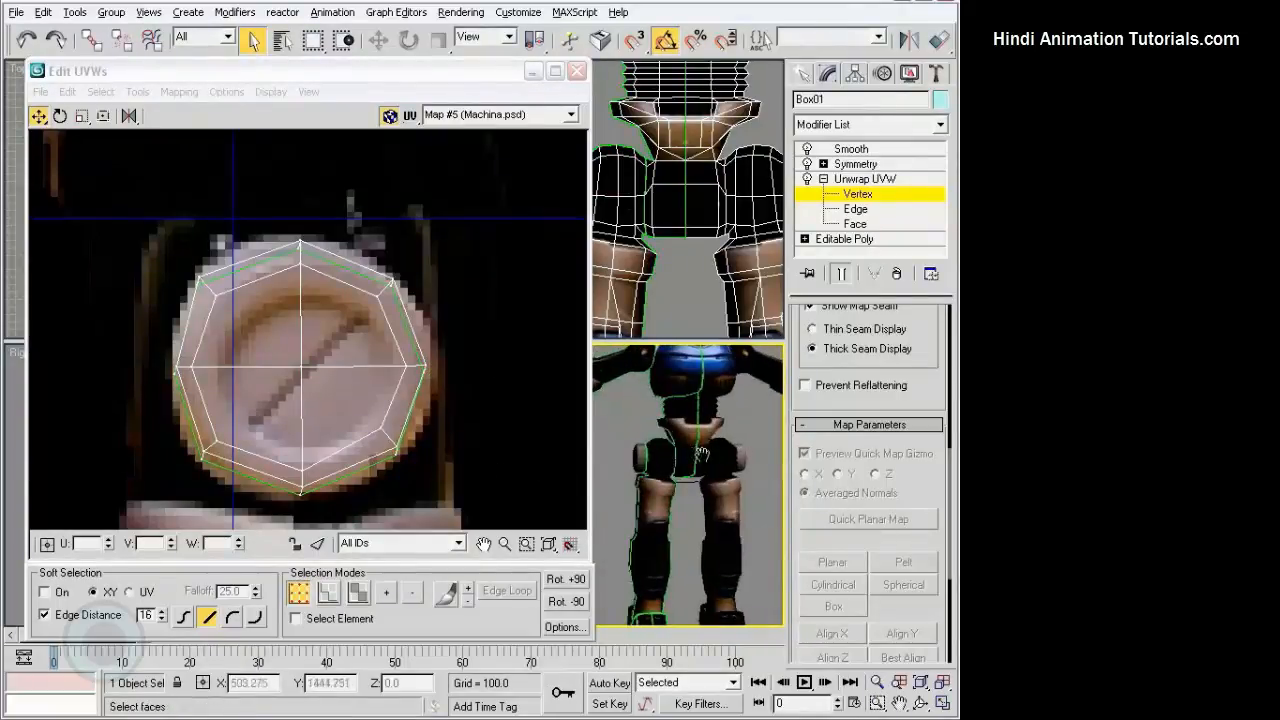
click(309, 394)
scroll(309, 394, down, 6)
middle_drag(357, 401, 368, 277)
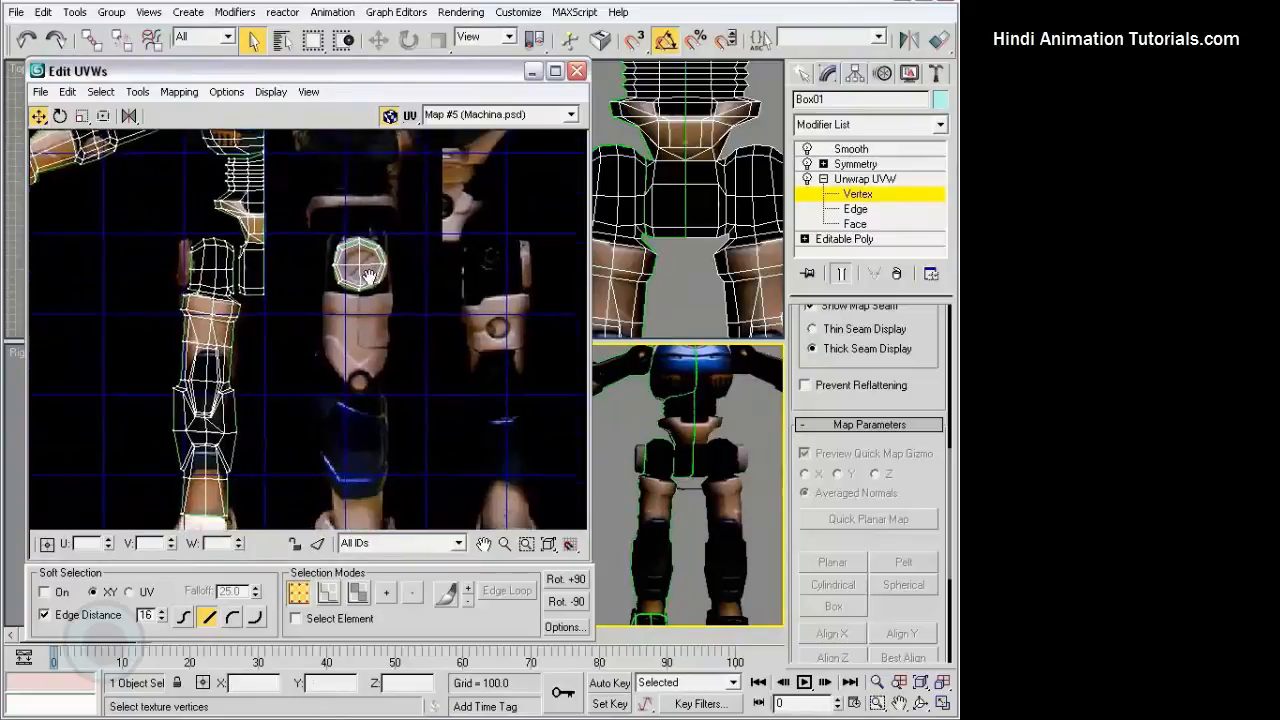
scroll(368, 277, up, 6)
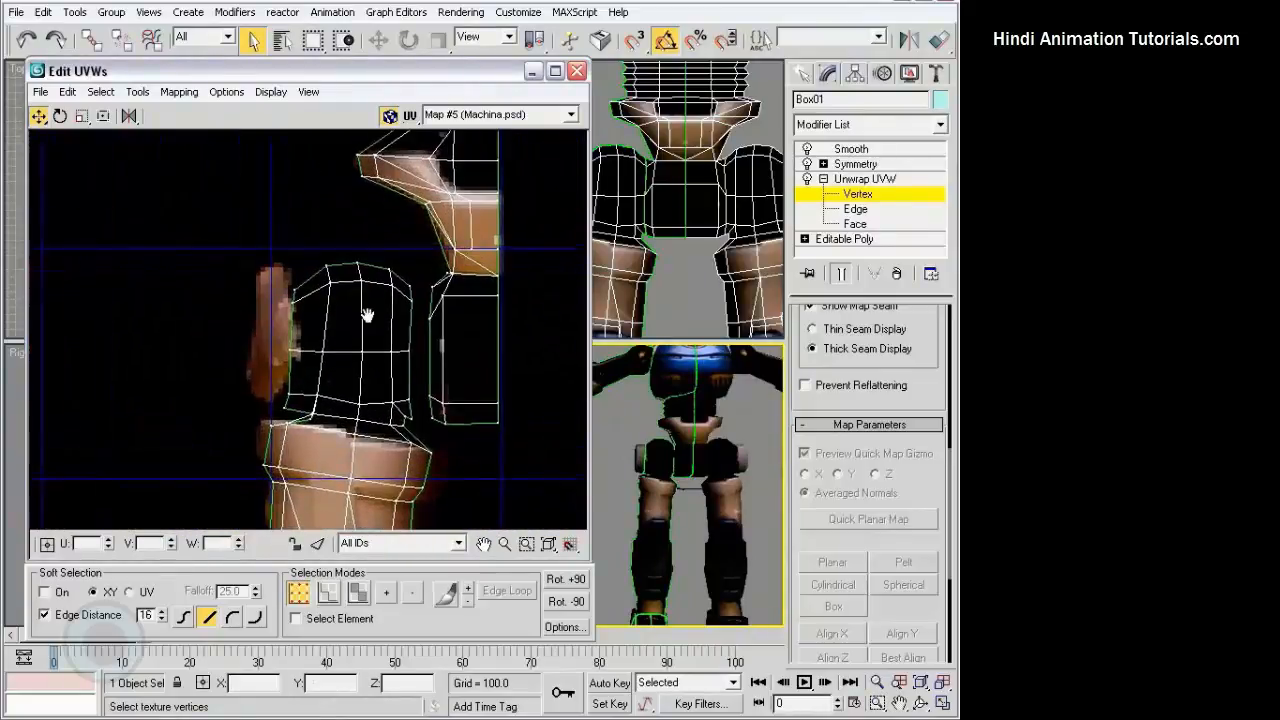
scroll(368, 316, up, 1)
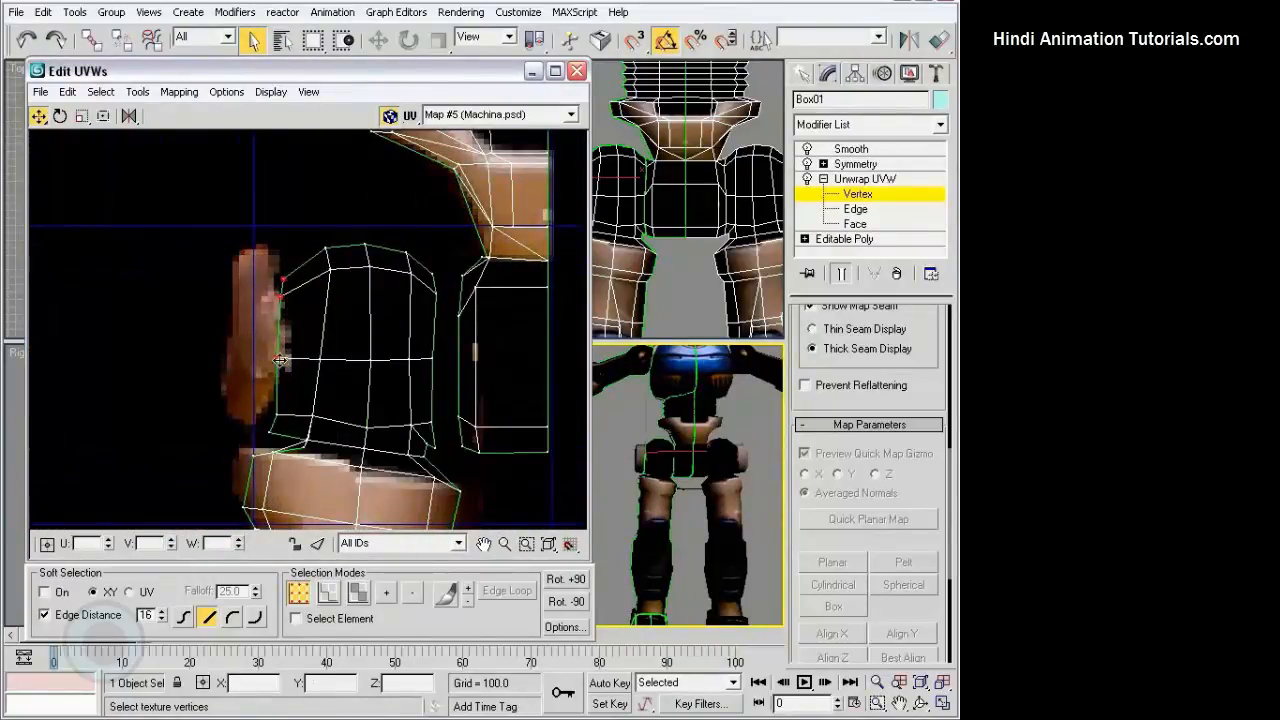
drag(279, 361, 296, 361)
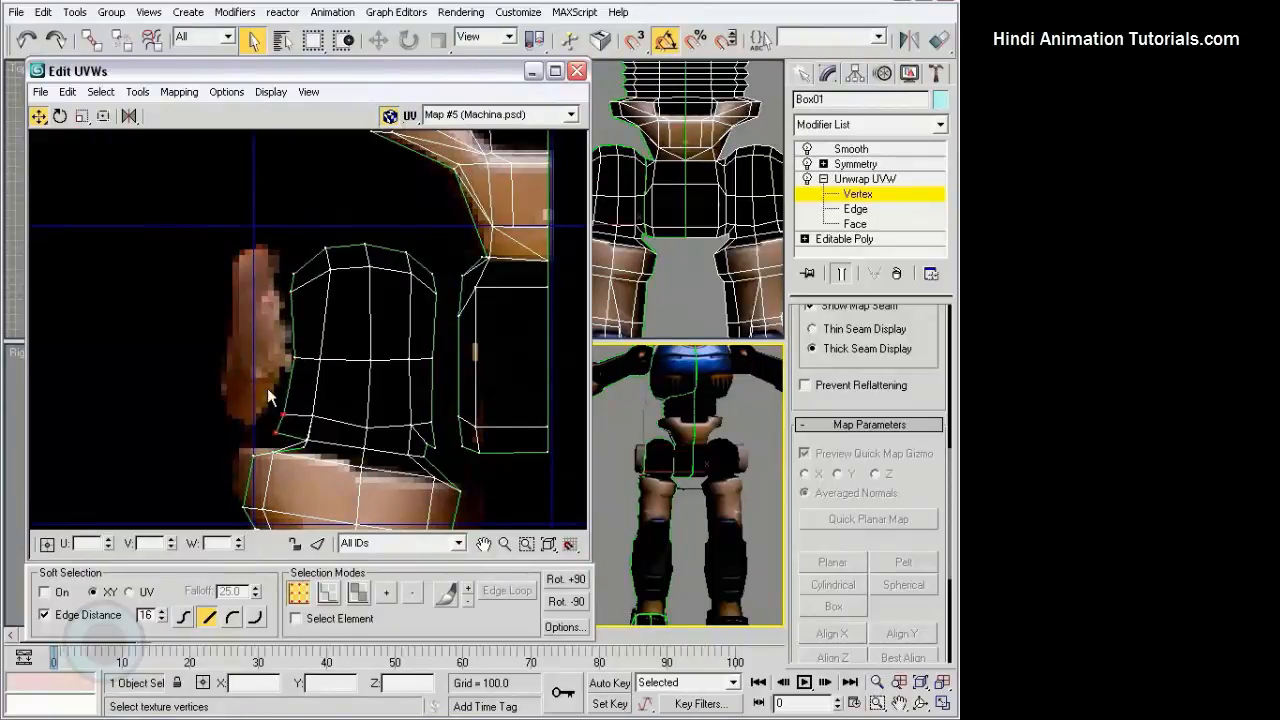
Examine the texture on the robot's hips, legs and feet, with the UV editor closed and the model deselected.
scroll(640, 430, up, 5)
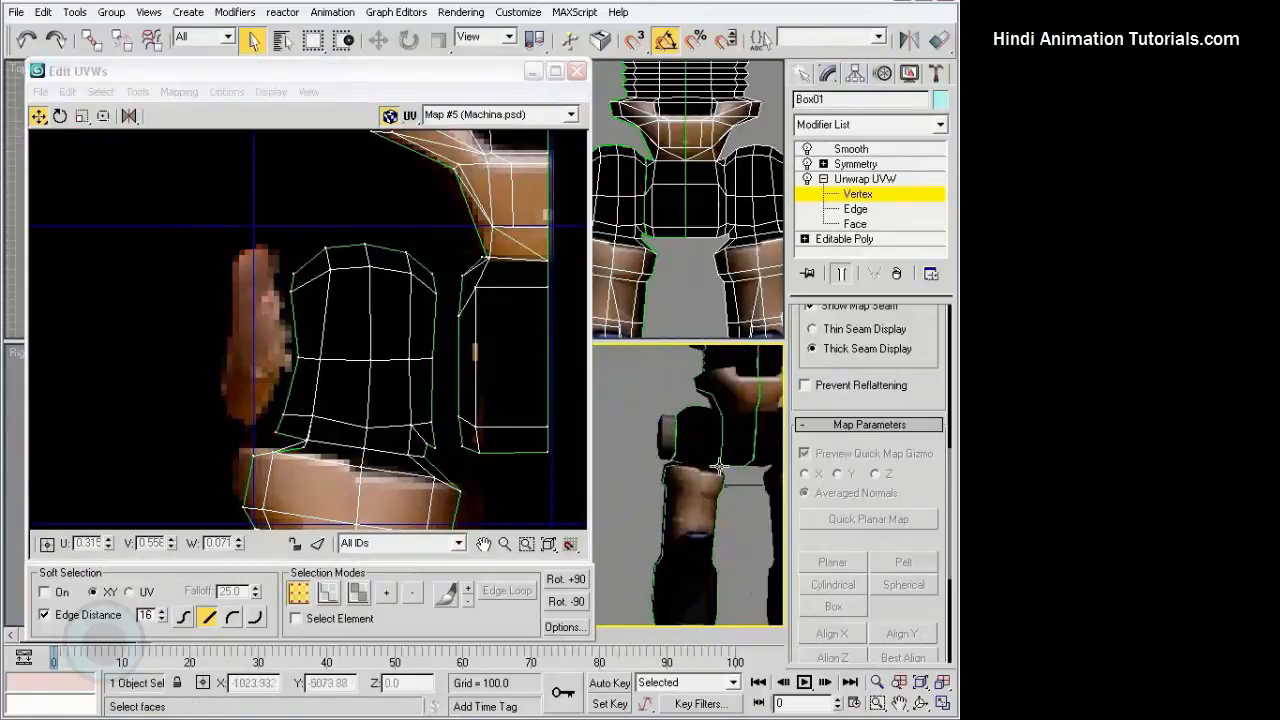
scroll(345, 367, down, 5)
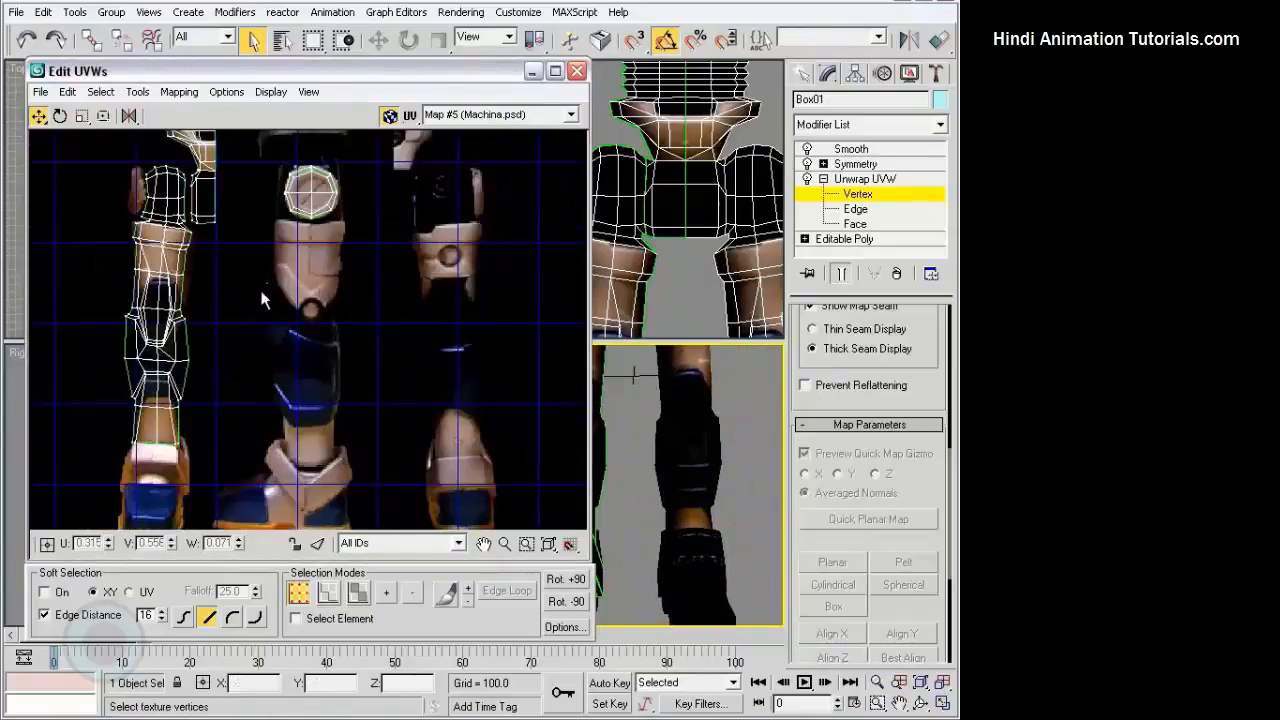
middle_drag(315, 300, 355, 523)
scroll(697, 483, down, 6)
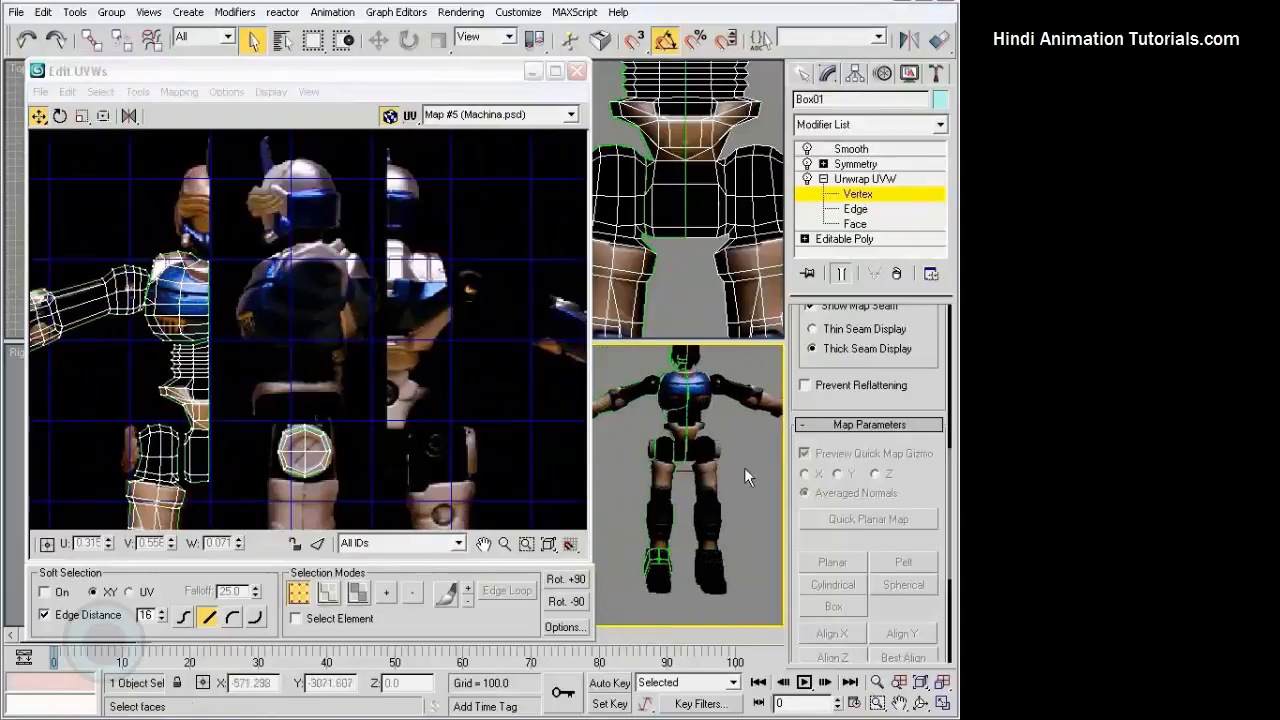
click(729, 453)
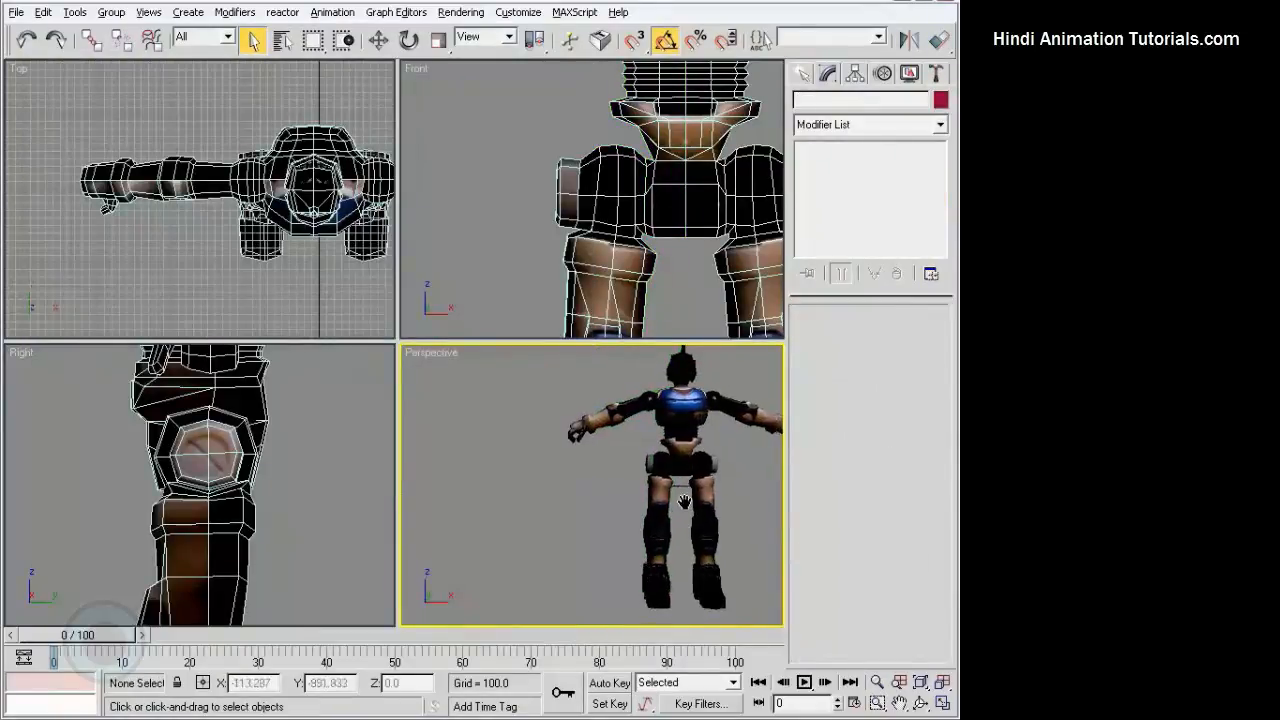
scroll(630, 443, up, 10)
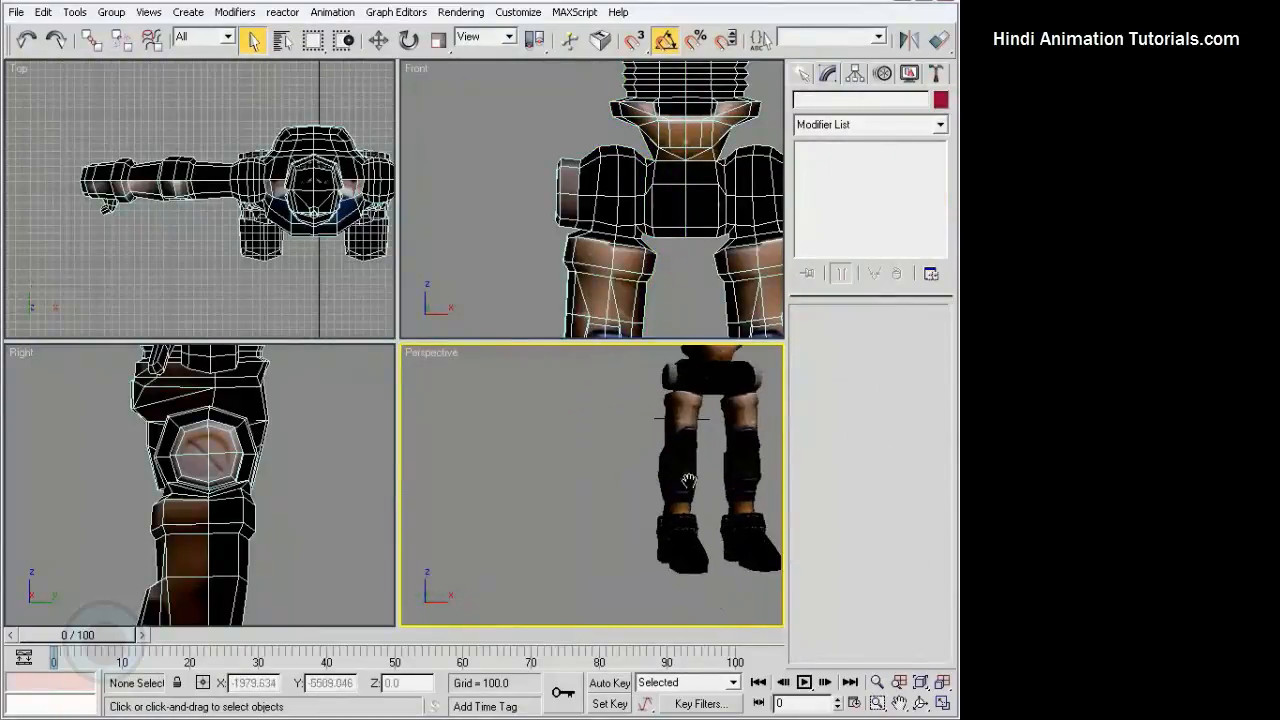
scroll(628, 450, up, 2)
mouse_move(636, 440)
middle_down()
mouse_move(654, 434)
mouse_move(622, 432)
middle_up()
scroll(650, 434, down, 2)
Select the robot's shoe and collar faces in the Unwrap UVW modifier, excluding the ankle faces.
click(621, 386)
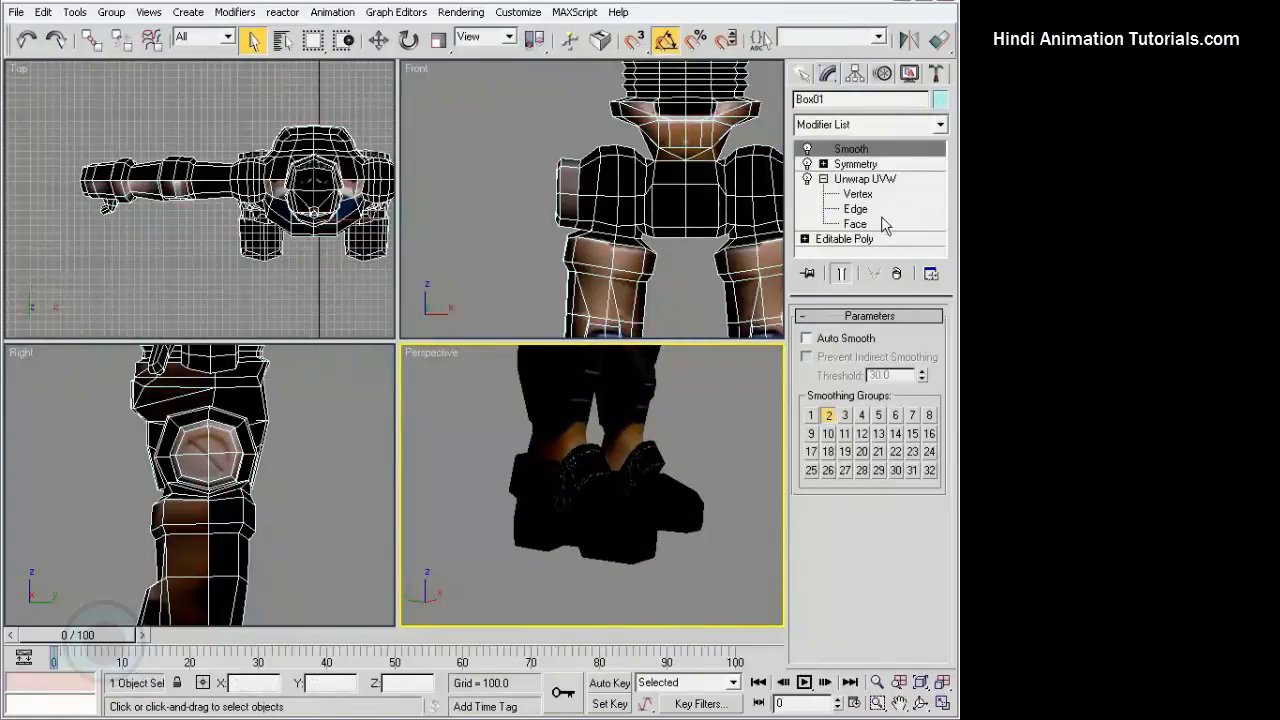
click(878, 222)
middle_drag(222, 565, 225, 352)
middle_drag(256, 480, 293, 371)
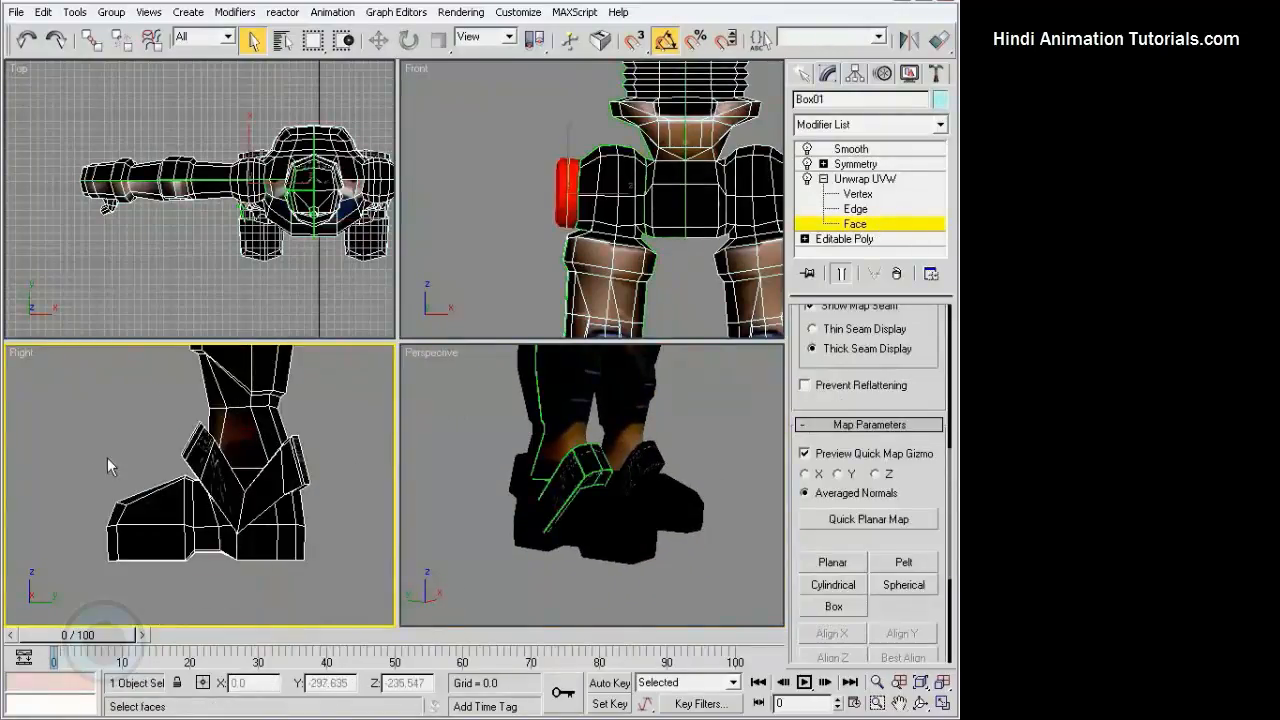
drag(49, 426, 375, 590)
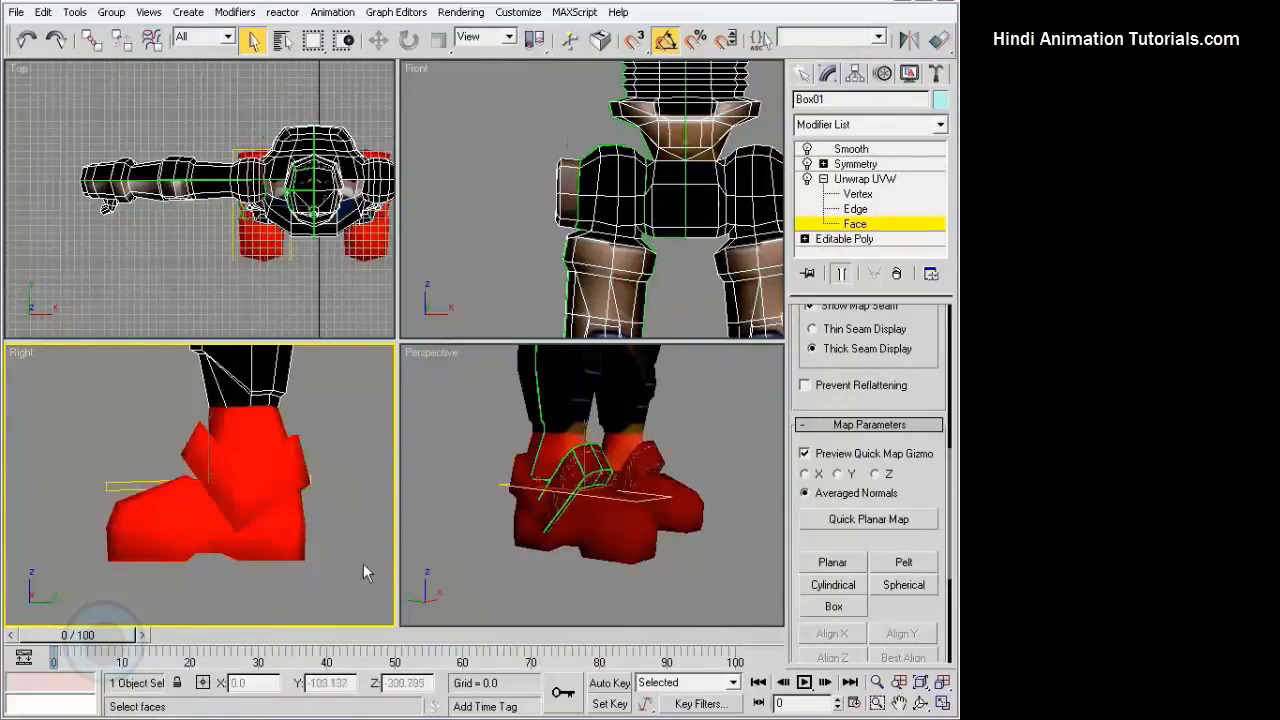
scroll(320, 490, up, 2)
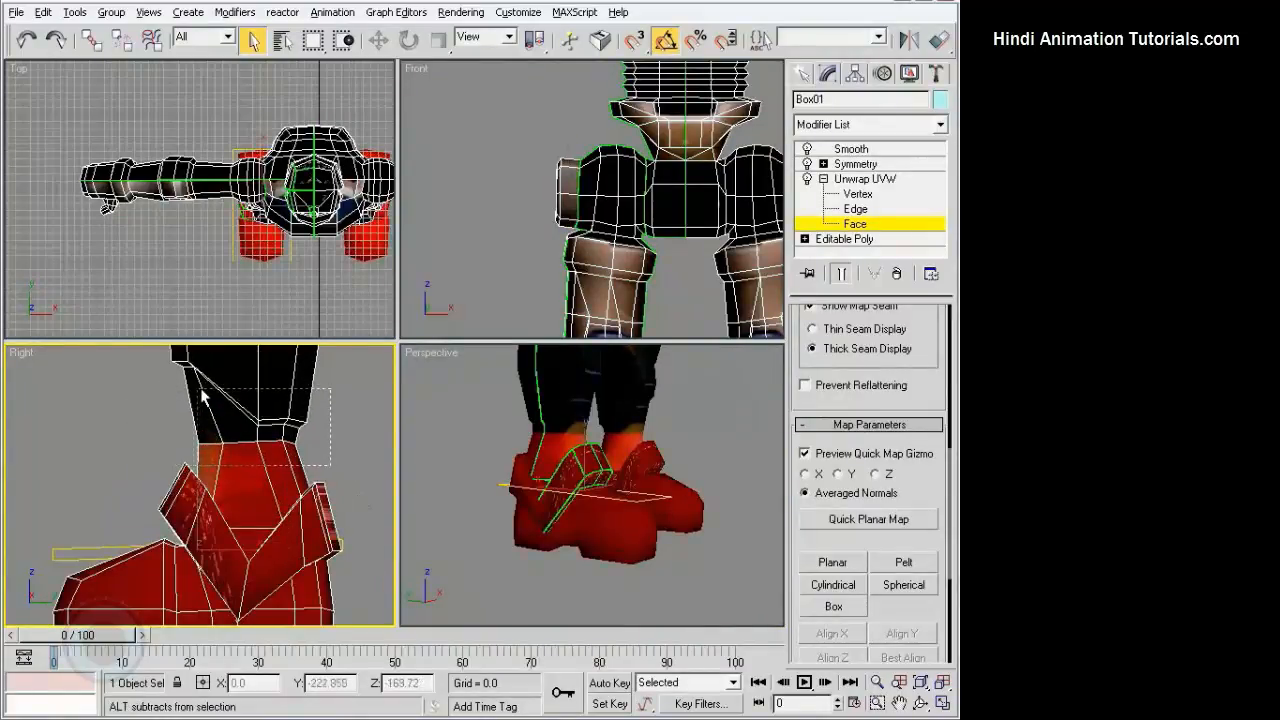
middle_drag(199, 397, 260, 370)
middle_drag(264, 431, 256, 461)
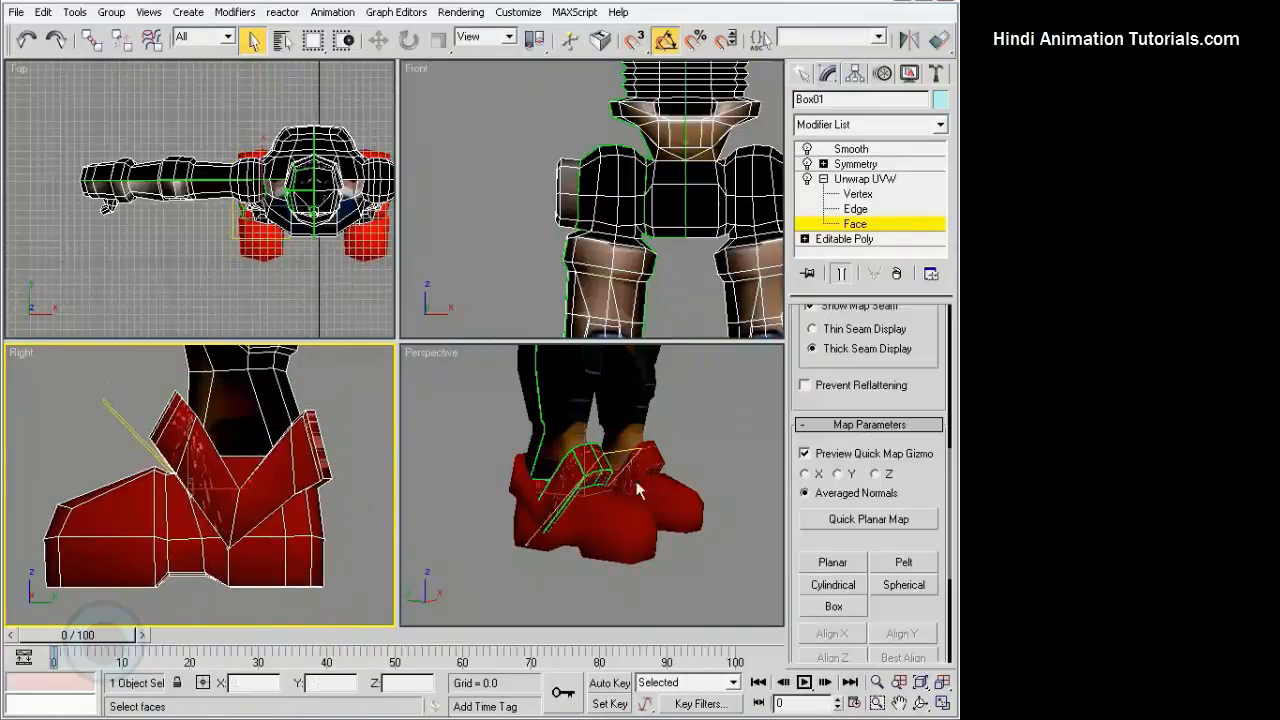
Open the UV editor and apply a Planar mapping to the selected shoe faces from the side.
alt+middle_drag(668, 490, 673, 531)
drag(933, 383, 917, 249)
click(873, 354)
click(833, 462)
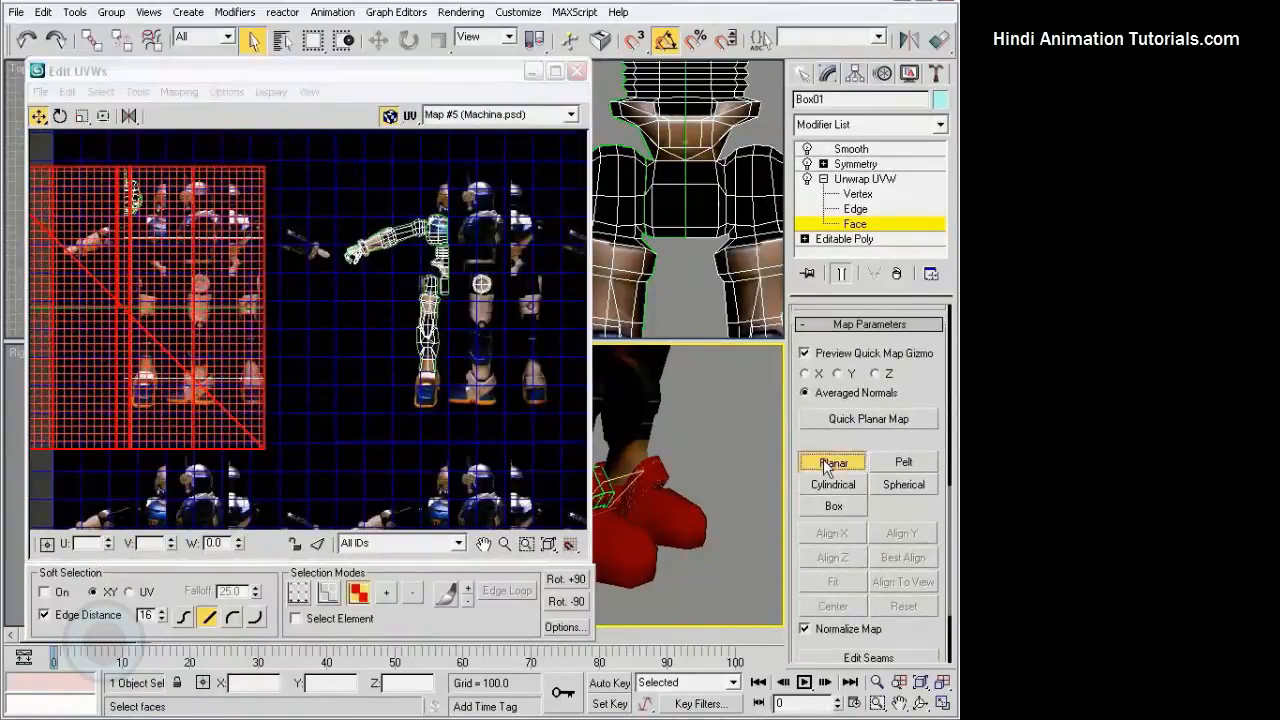
scroll(306, 306, up, 5)
scroll(273, 257, up, 2)
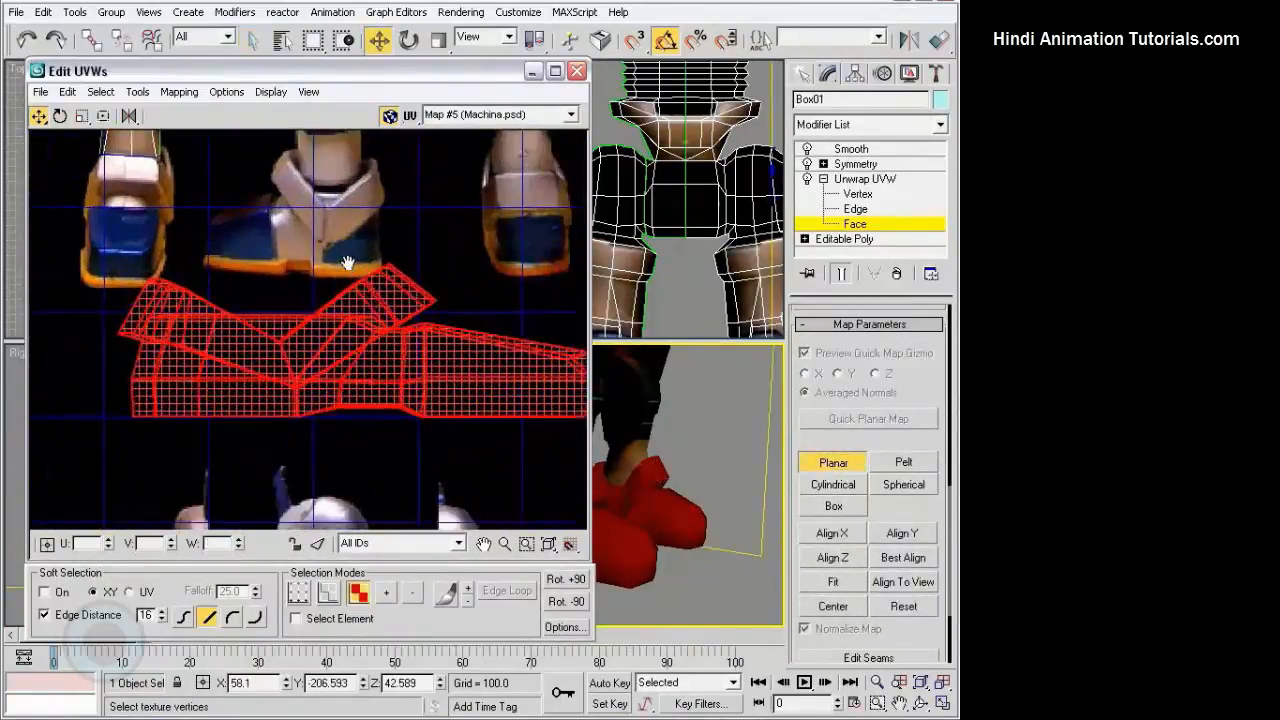
middle_drag(386, 286, 354, 308)
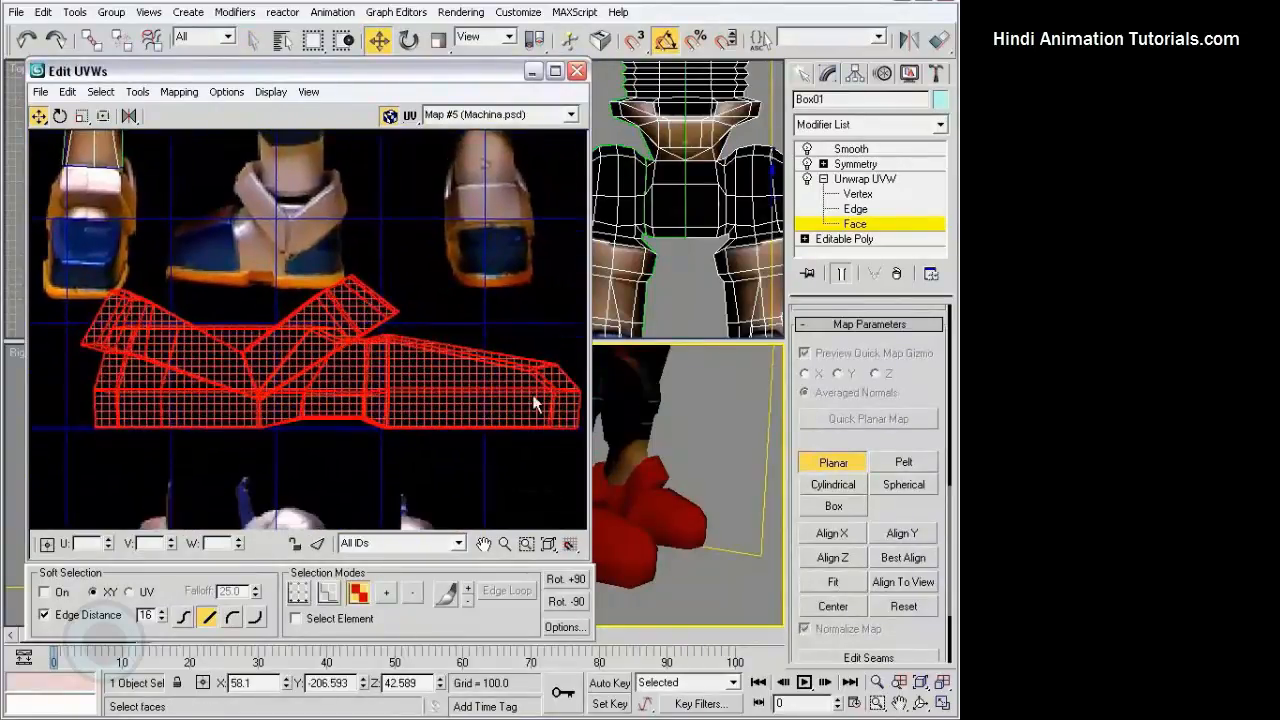
Mirror the shoe UVs horizontally so the toe points the same way as the painted shoe, and finish the planar mapping.
alt+middle_drag(690, 460, 758, 464)
click(128, 117)
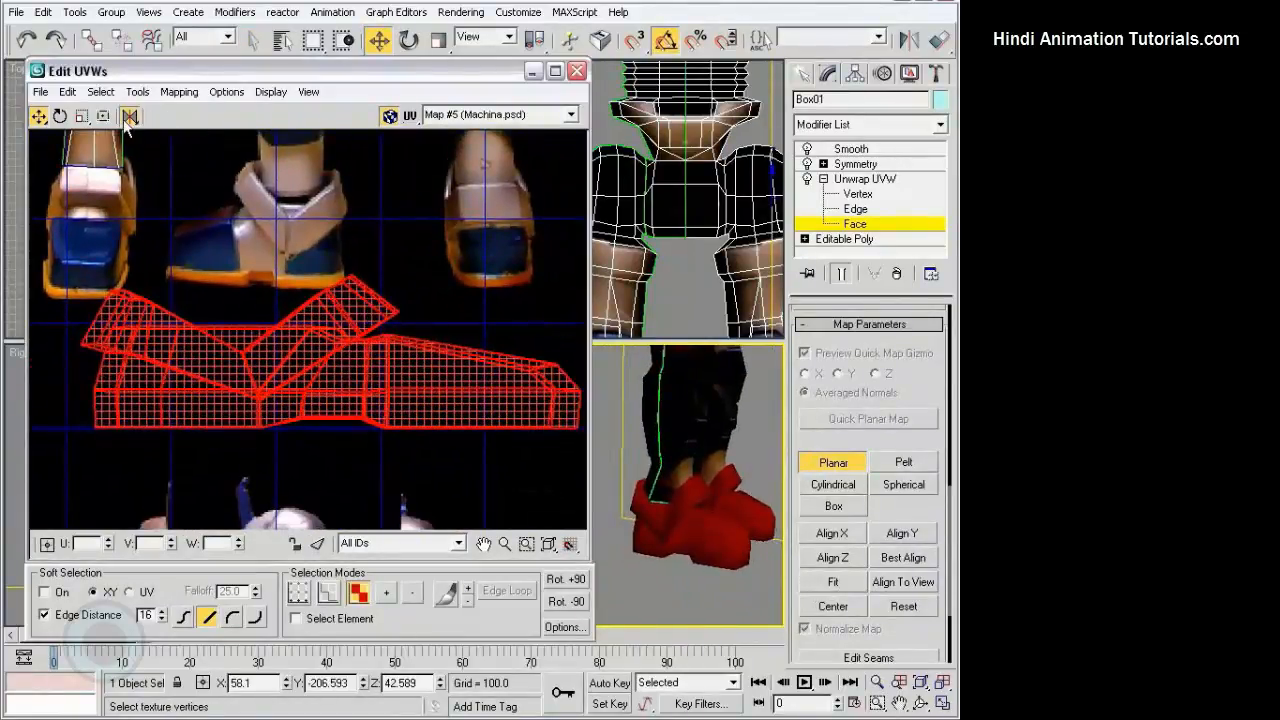
middle_drag(279, 260, 356, 276)
click(106, 114)
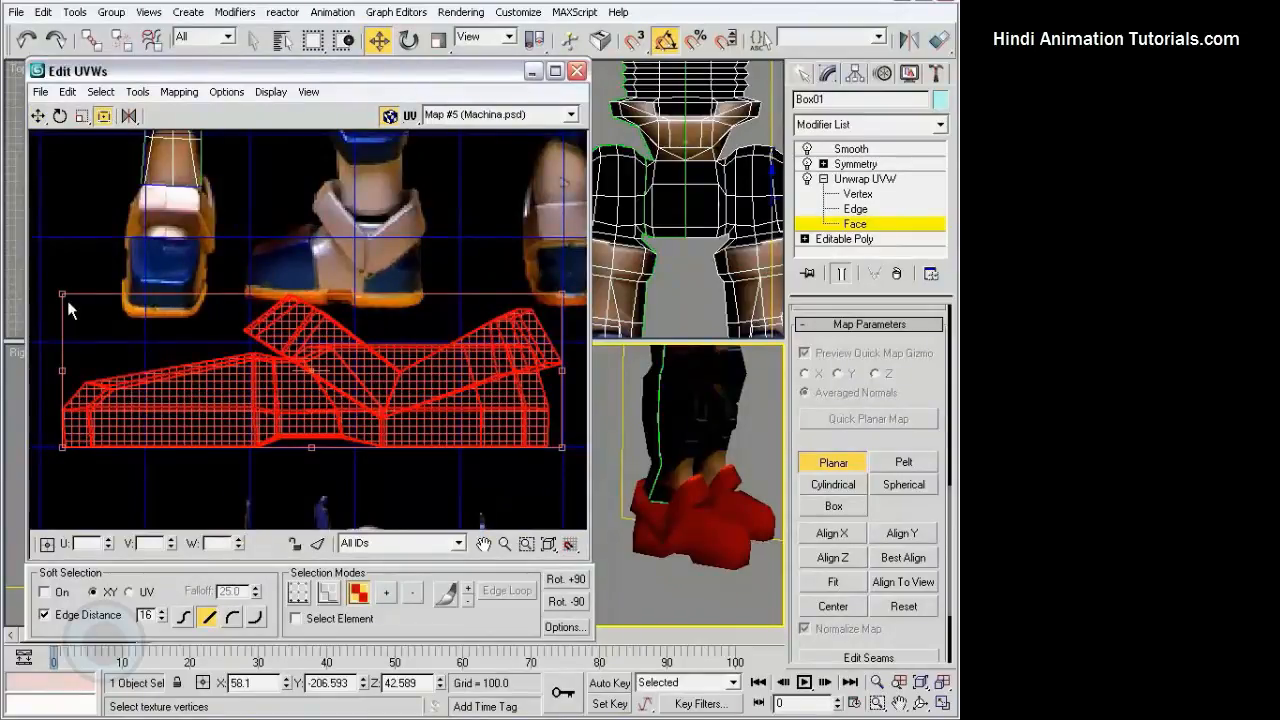
click(853, 466)
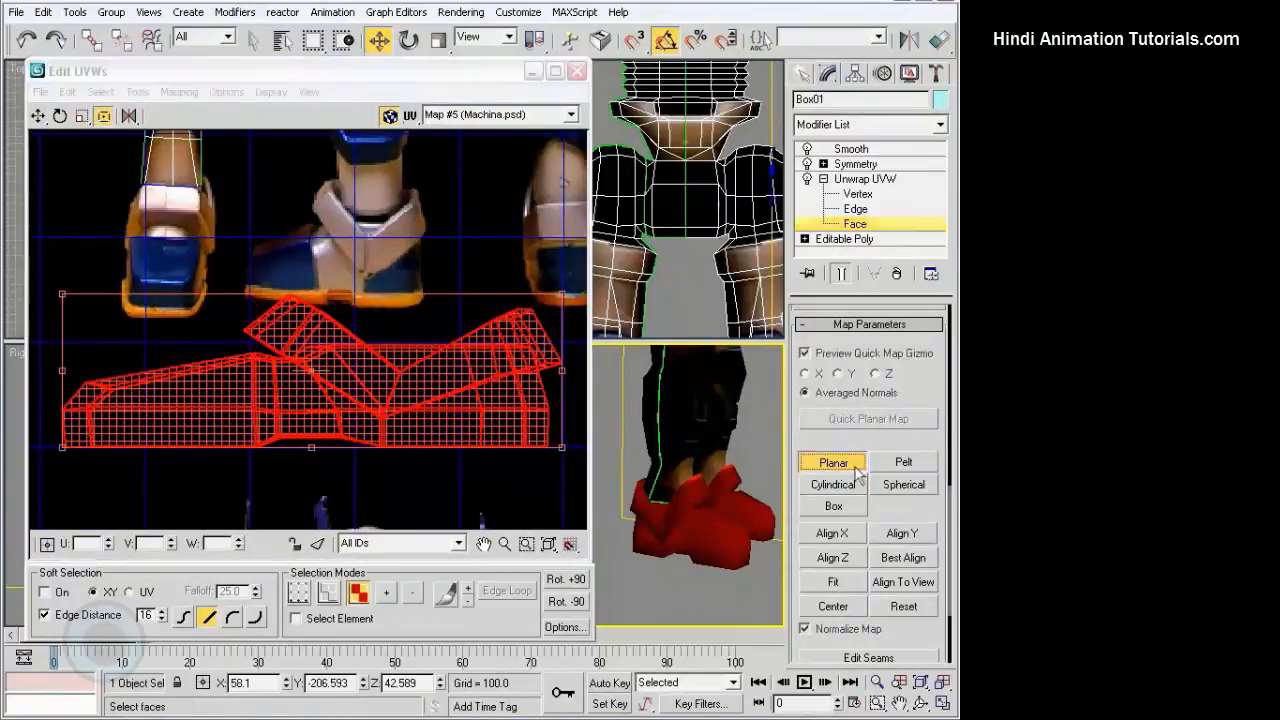
Narrow the shoe UVs to the shoe's proportions and move them over the painted side-view shoe.
middle_drag(539, 298, 548, 300)
drag(571, 298, 349, 280)
click(39, 116)
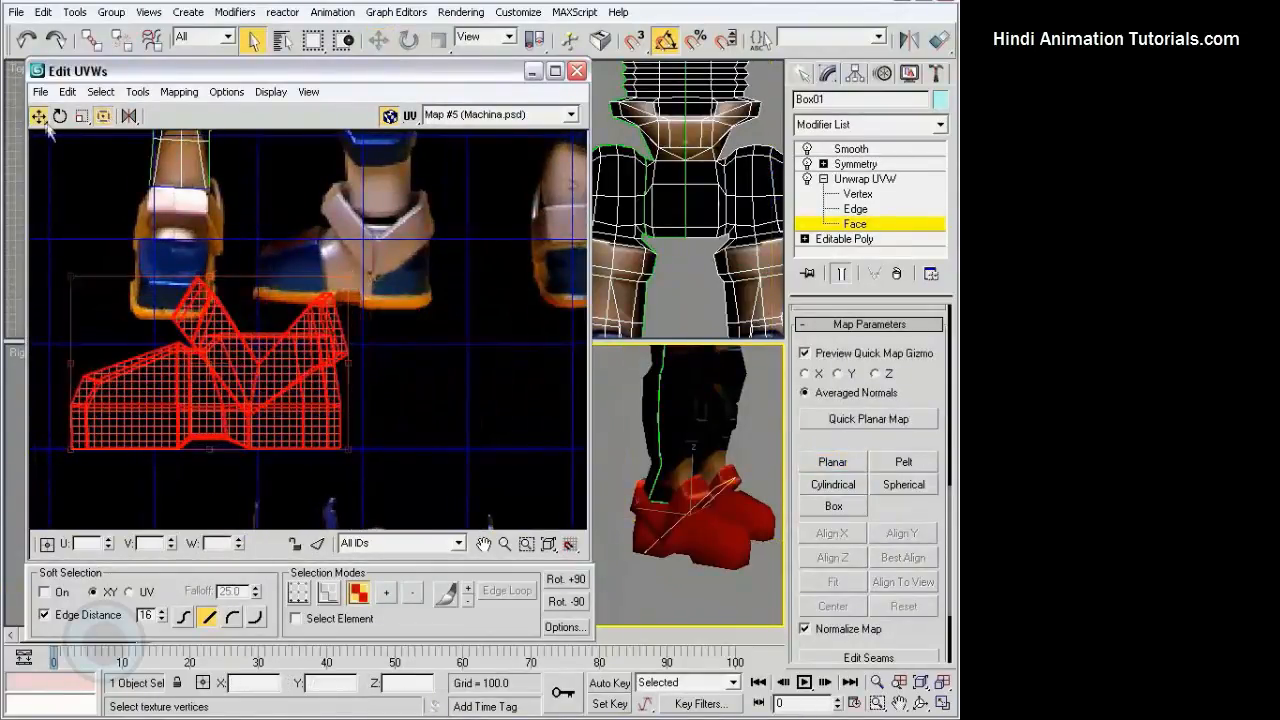
drag(210, 335, 325, 205)
scroll(300, 200, up, 2)
middle_drag(246, 150, 223, 243)
Scale the shoe UVs down to about the painted shoe's size and reposition them over it.
click(103, 116)
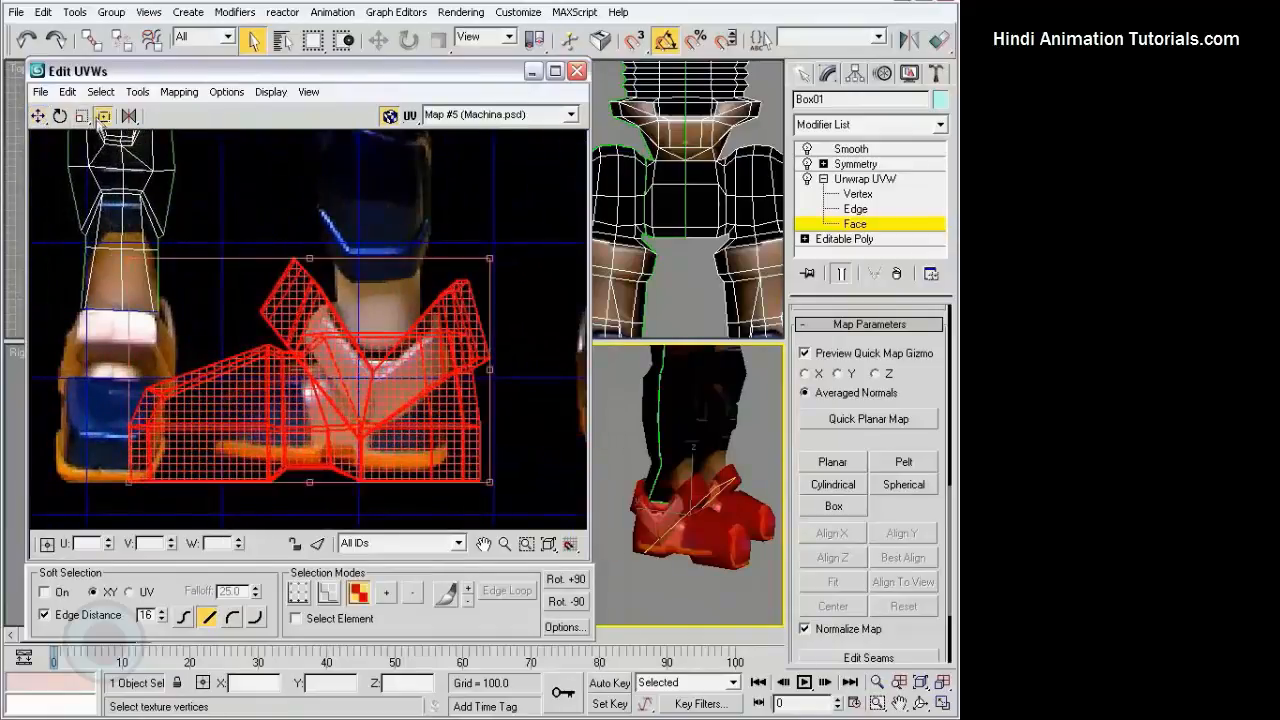
drag(128, 267, 266, 351)
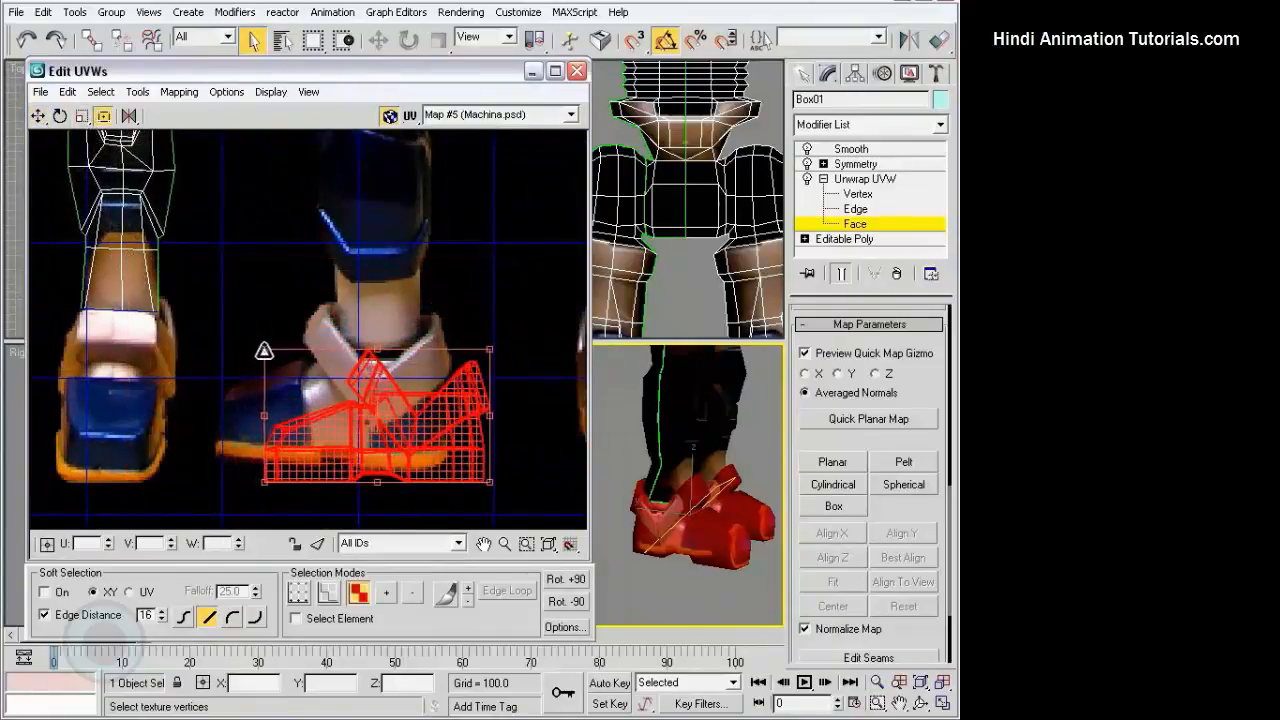
key(q)
drag(350, 426, 309, 400)
middle_drag(466, 378, 450, 349)
alt+middle_drag(676, 554, 680, 492)
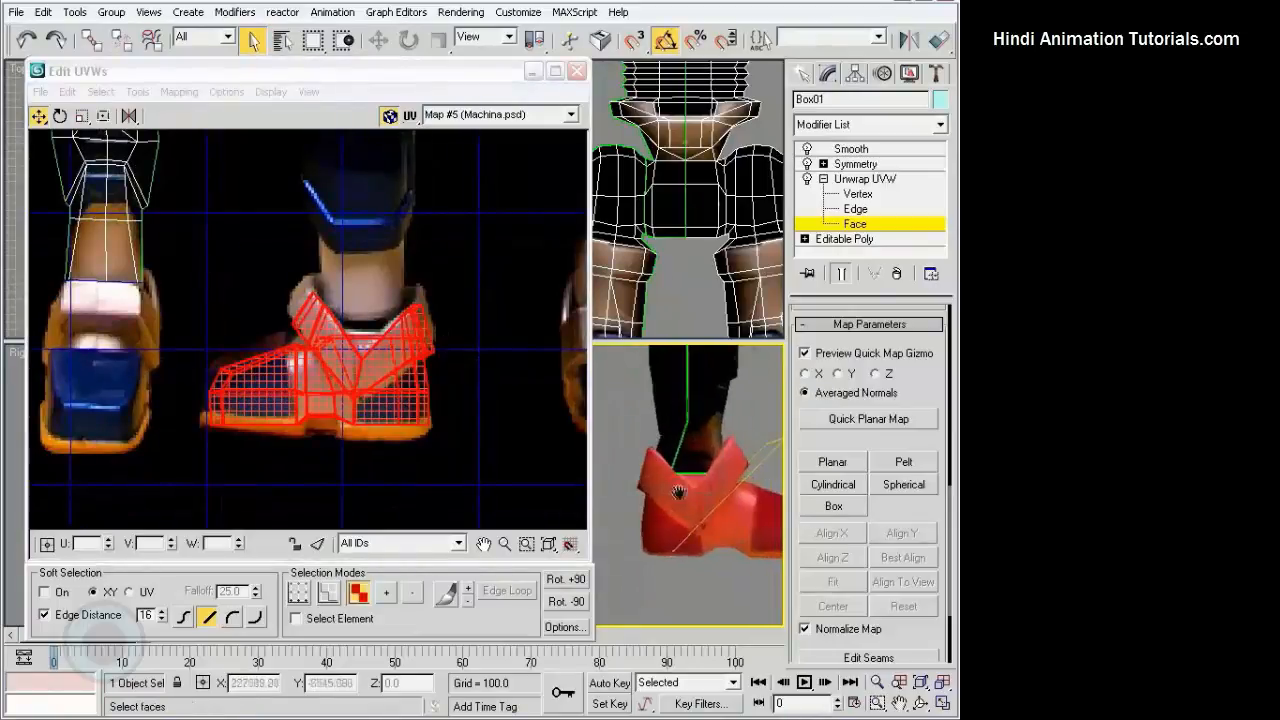
Enlarge the shoe UVs slightly toward the toe and collar to fit the painted side view.
middle_drag(332, 366, 334, 376)
scroll(334, 376, up, 3)
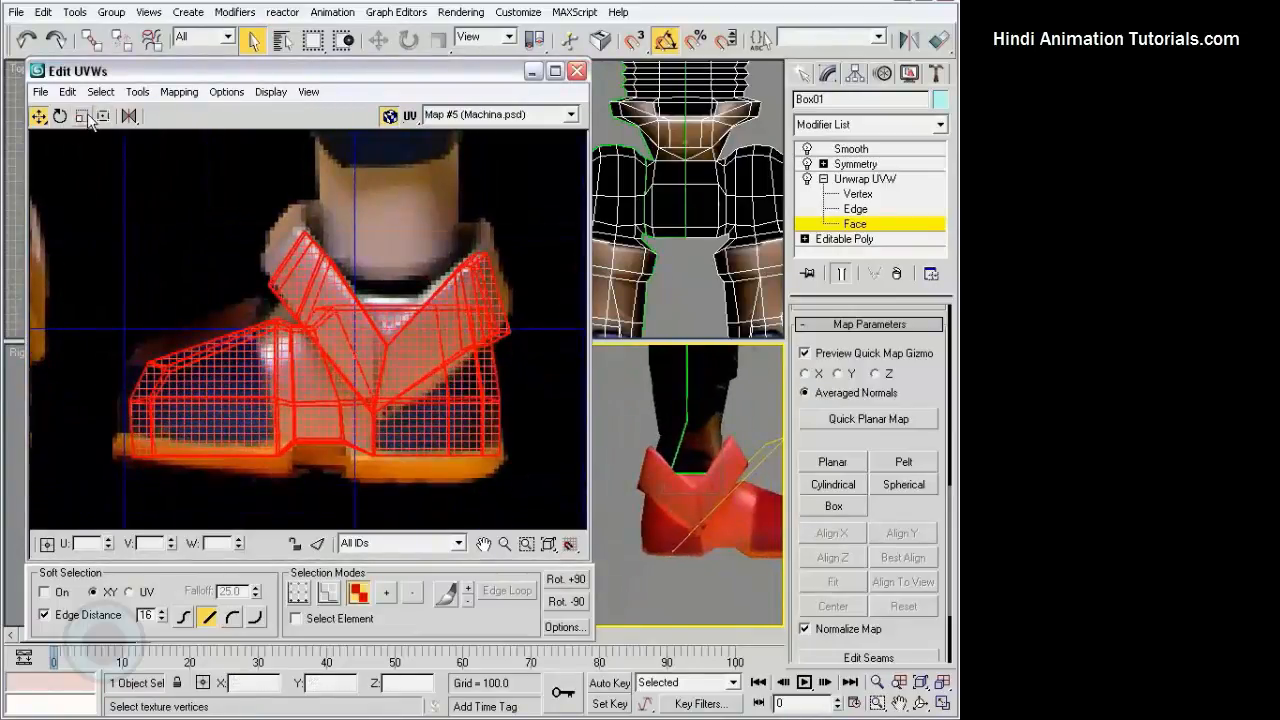
click(103, 116)
mouse_move(132, 231)
mouse_down()
mouse_move(111, 209)
mouse_move(124, 210)
mouse_up()
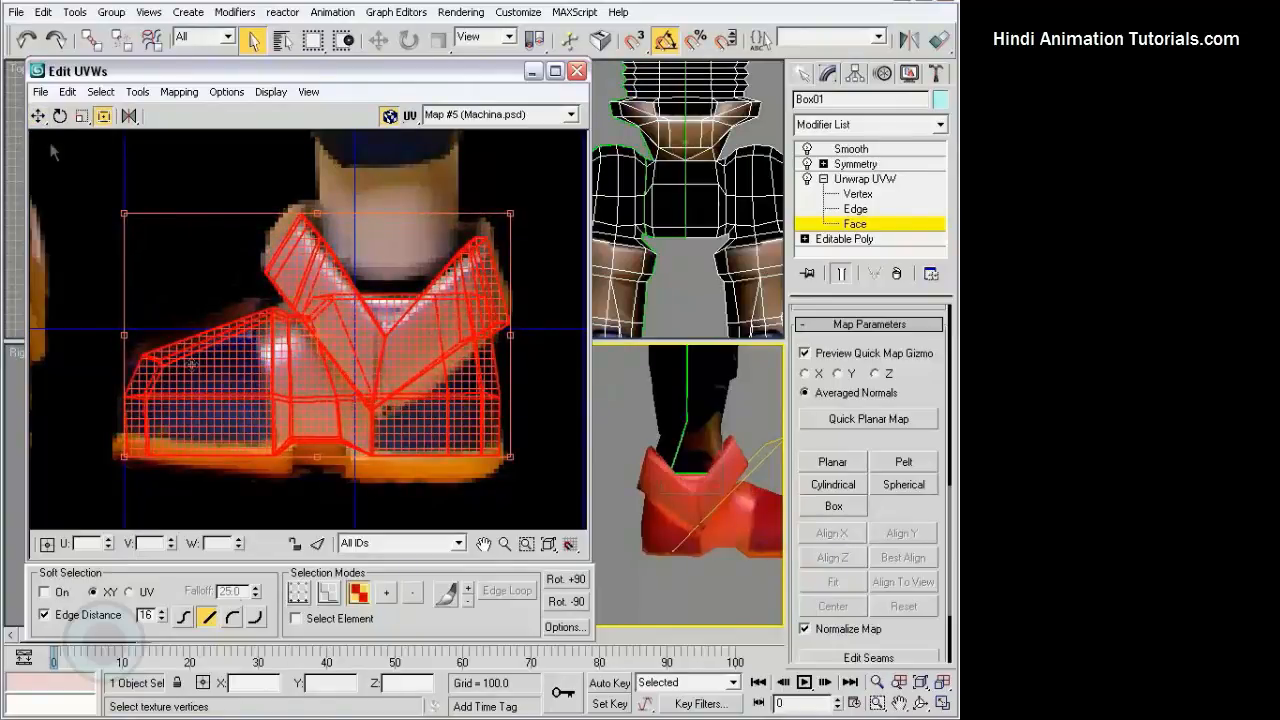
Switch to vertex editing and lower the arch and heel sole vertices of the shoe UVs onto the painted orange sole.
key(1)
drag(537, 497, 144, 457)
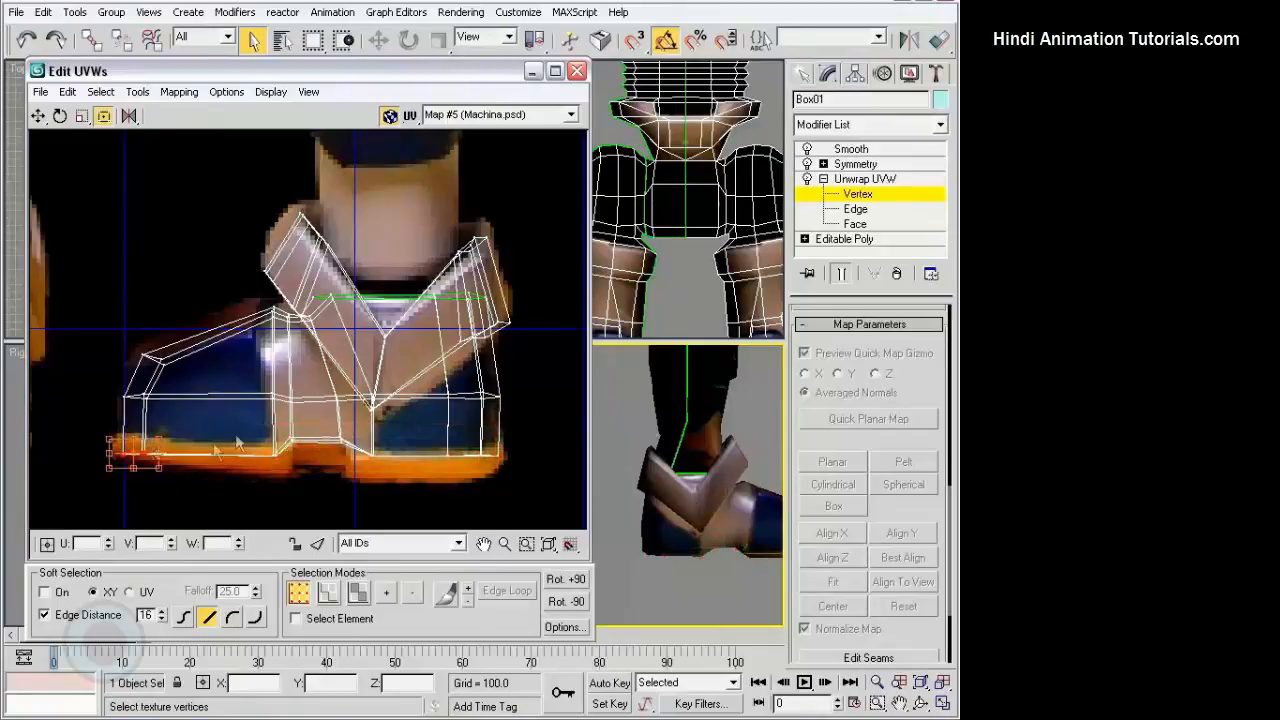
drag(436, 508, 435, 503)
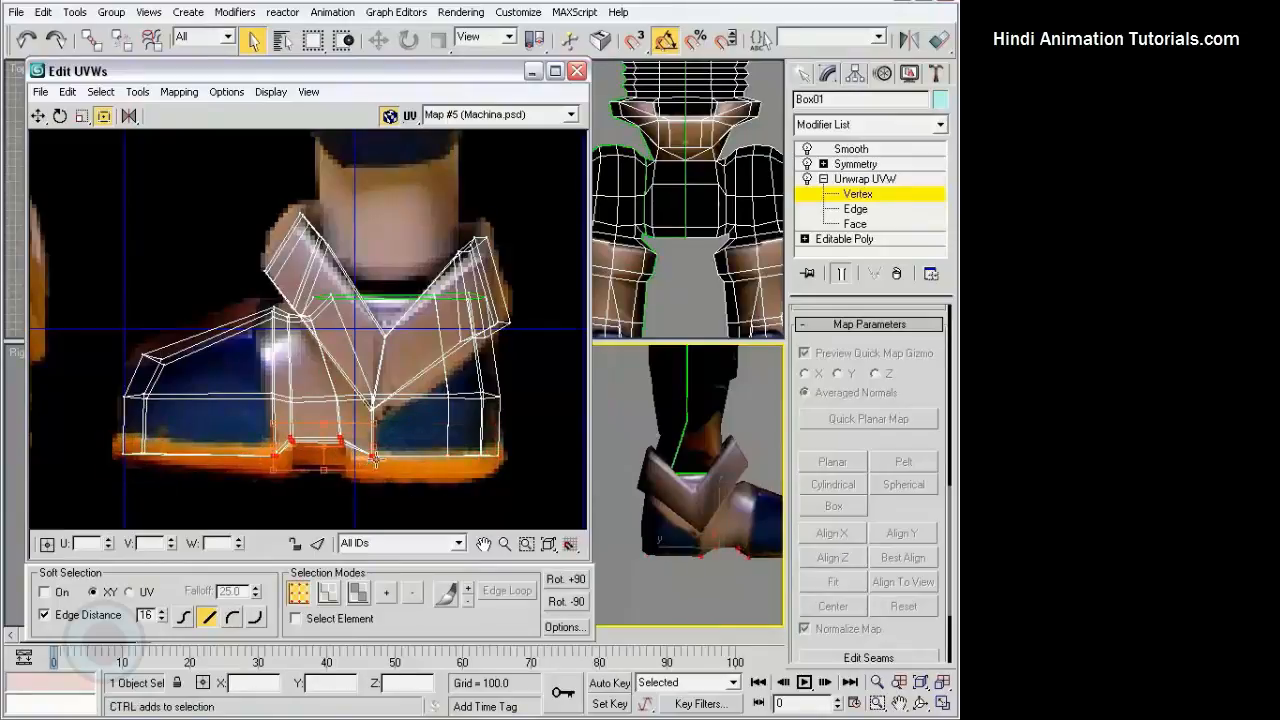
drag(342, 444, 344, 456)
click(422, 438)
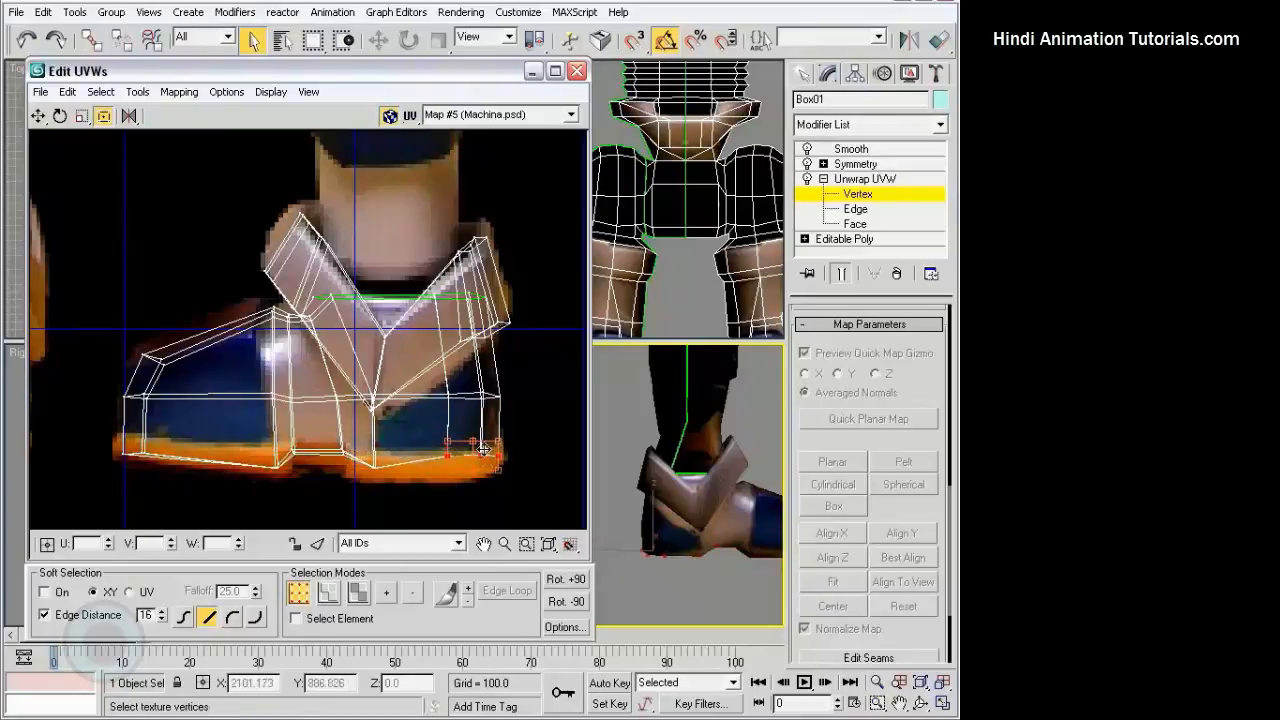
drag(483, 449, 483, 458)
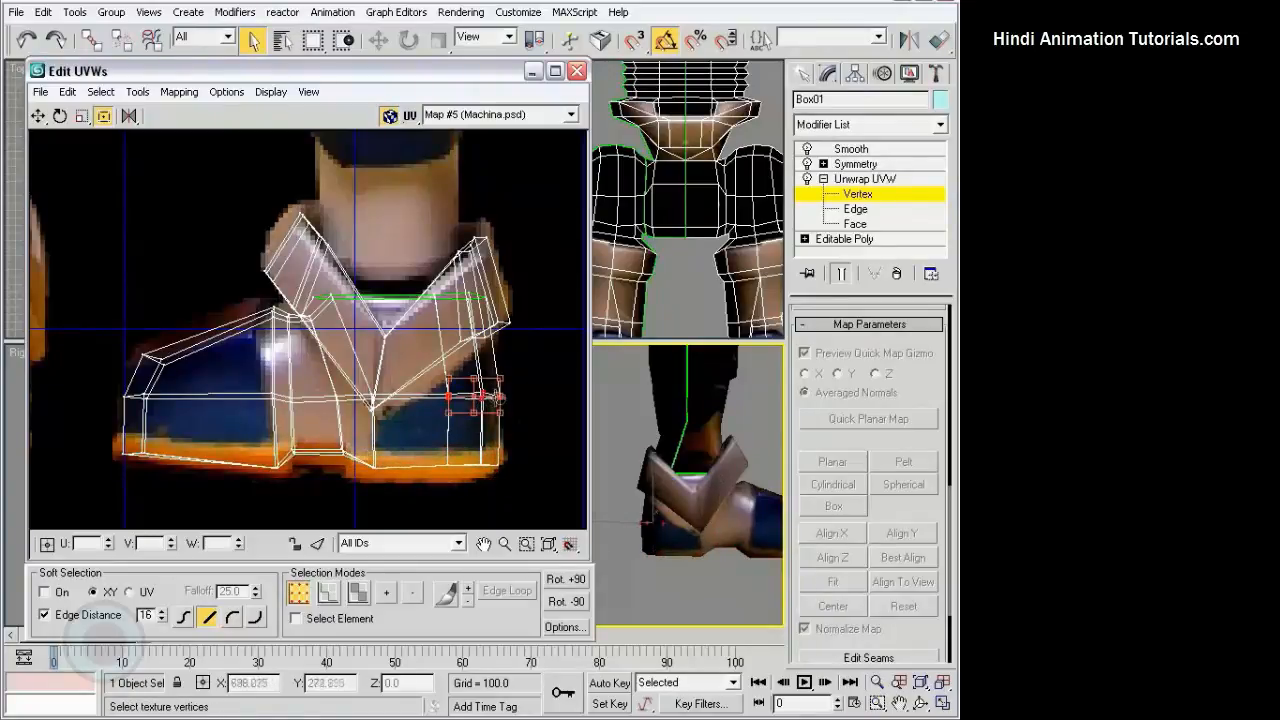
Move the collar's front flap vertices outward to its painted edge and shift the collar's lower V-point vertices toward the heel.
click(358, 275)
drag(289, 282, 288, 281)
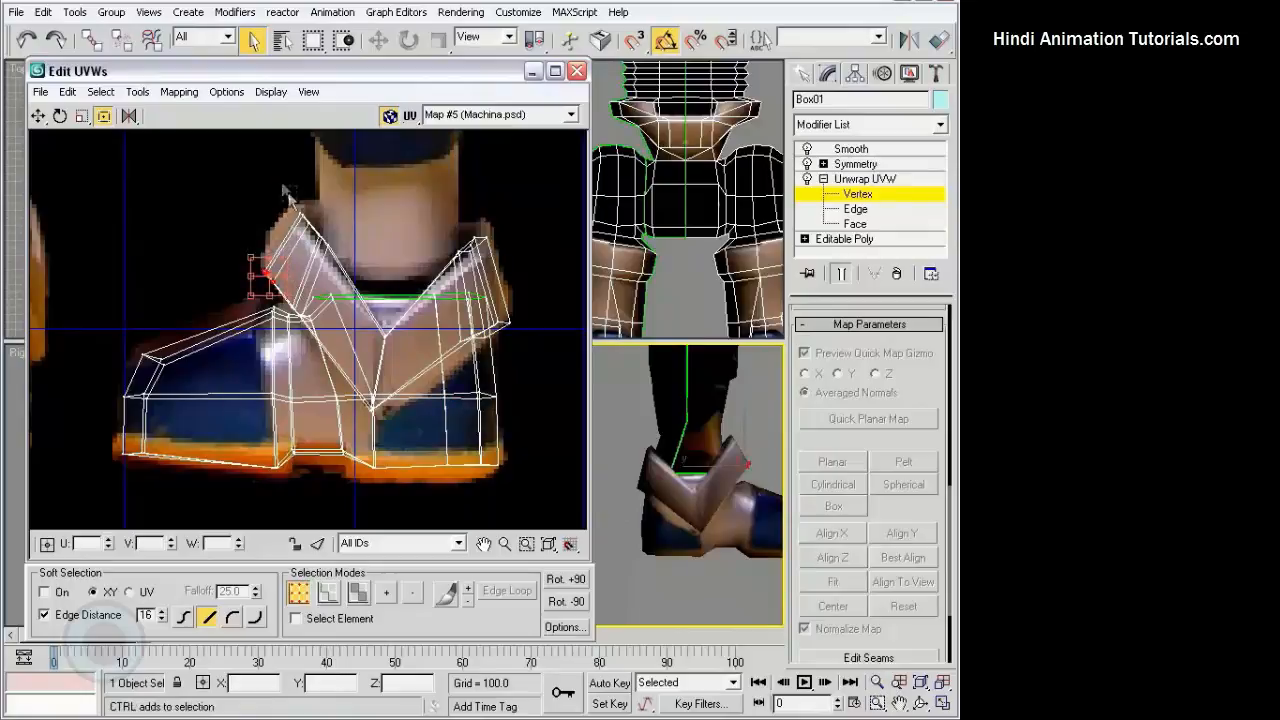
ctrl+drag(285, 191, 298, 220)
click(384, 222)
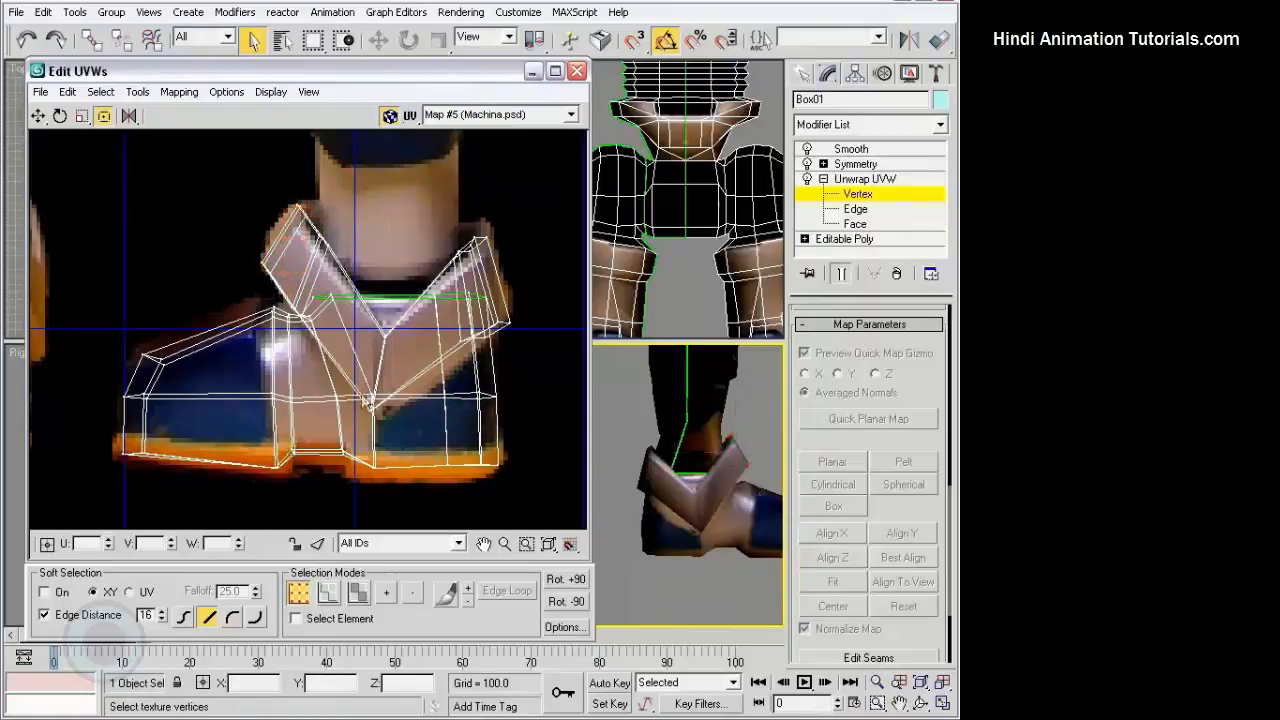
drag(361, 394, 388, 422)
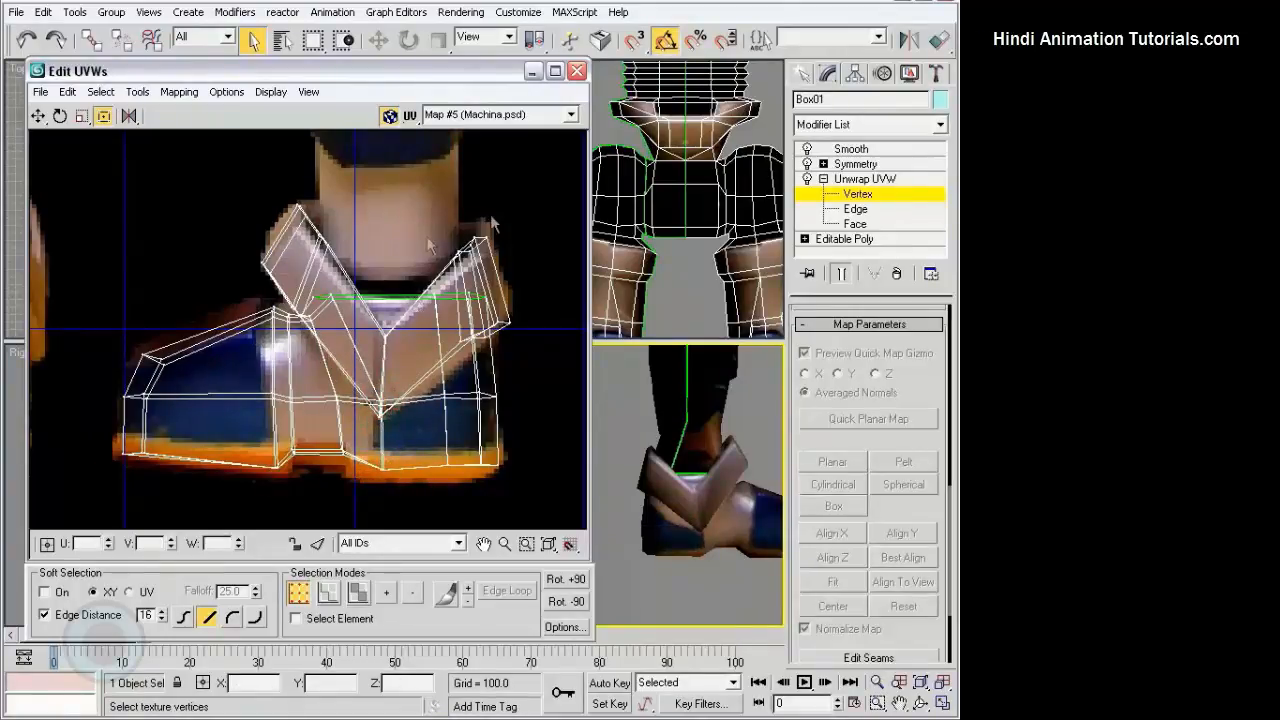
Try moving the shoe's outer instep vertex slightly toward the toe, onto the painted dark outline.
alt+middle_drag(703, 474, 556, 505)
scroll(353, 352, up, 2)
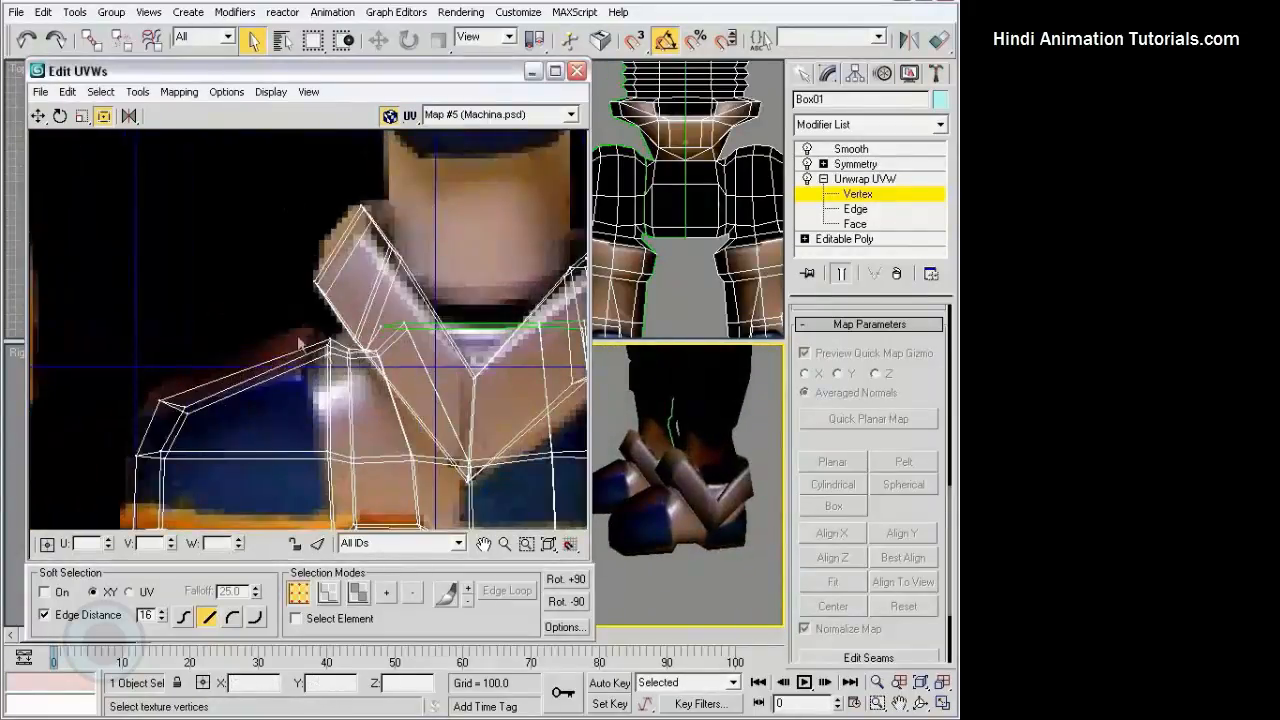
click(330, 332)
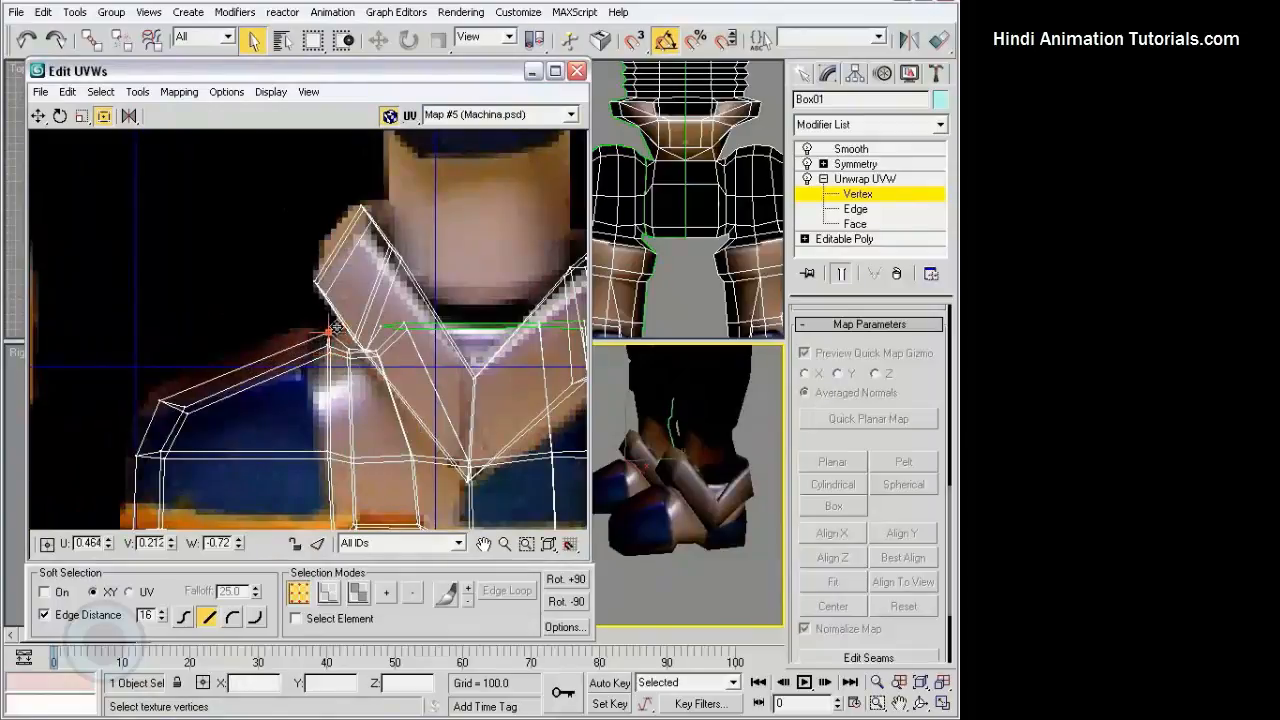
drag(336, 328, 318, 325)
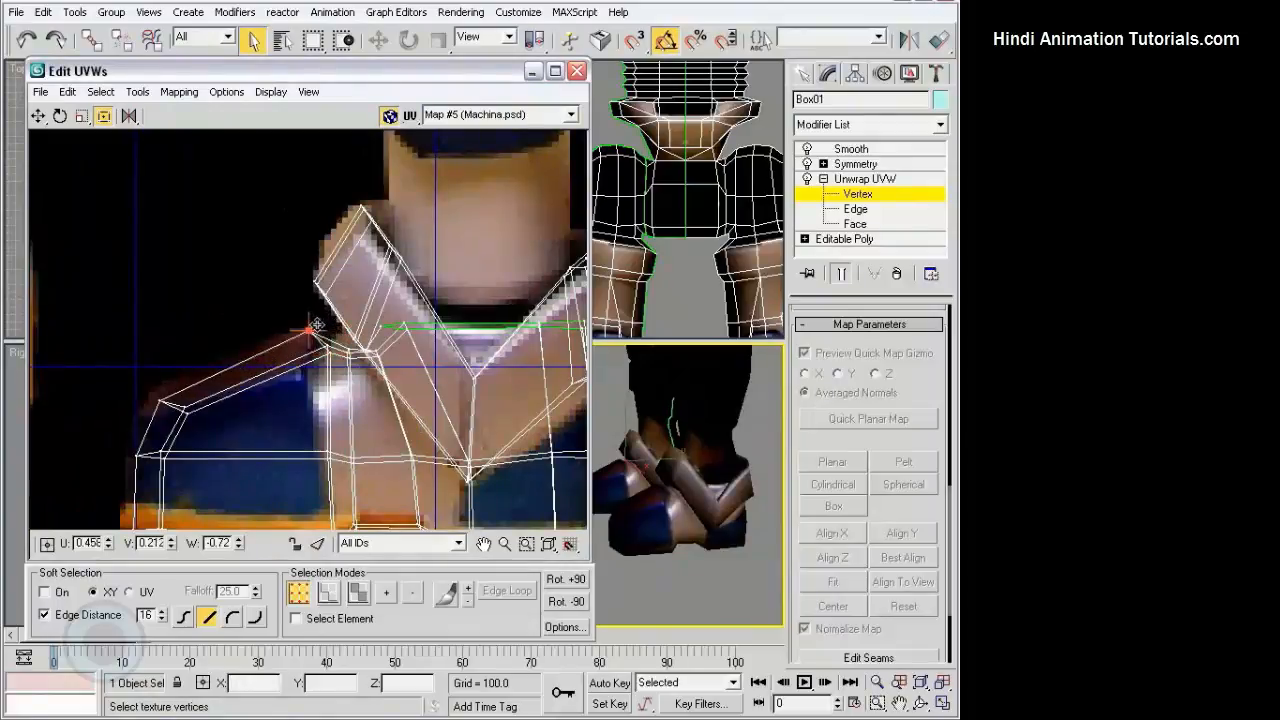
drag(177, 414, 180, 416)
click(158, 392)
scroll(225, 370, down, 2)
middle_drag(228, 366, 360, 342)
scroll(392, 350, up, 3)
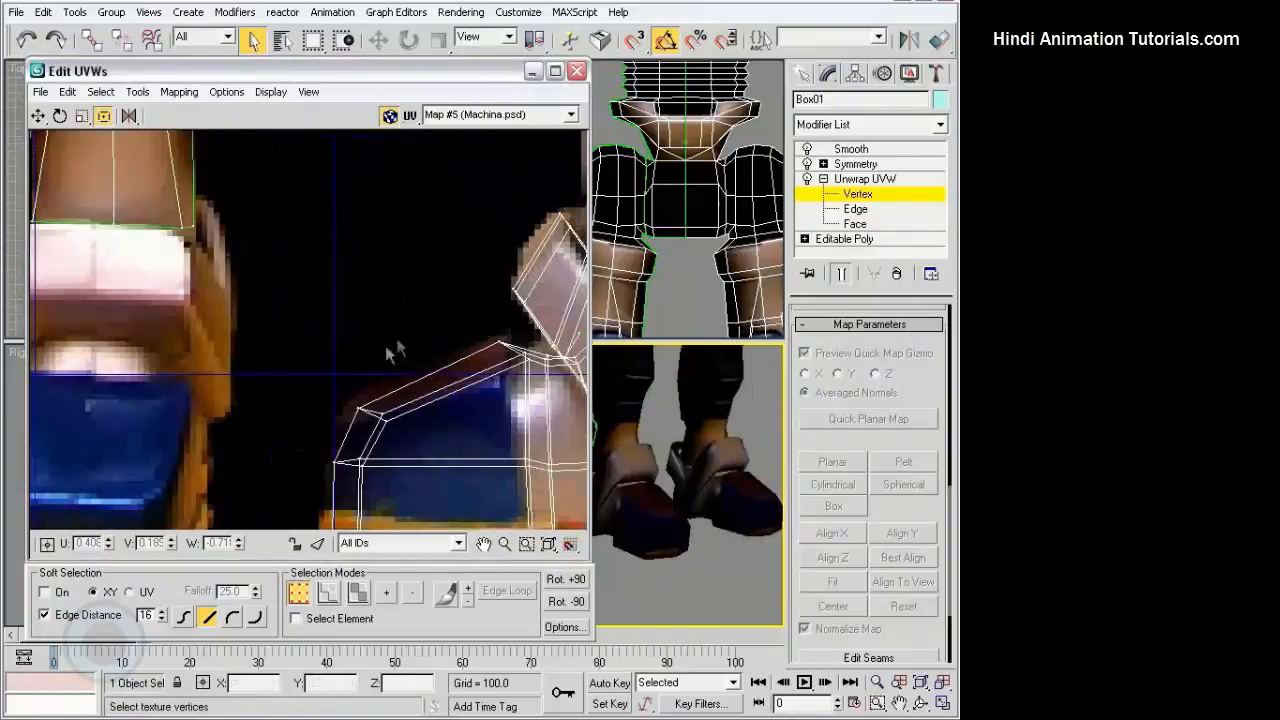
Pull the outer instep and toe-top vertices of the shoe UVs inward onto the painted blue toe cap.
drag(368, 409, 512, 350)
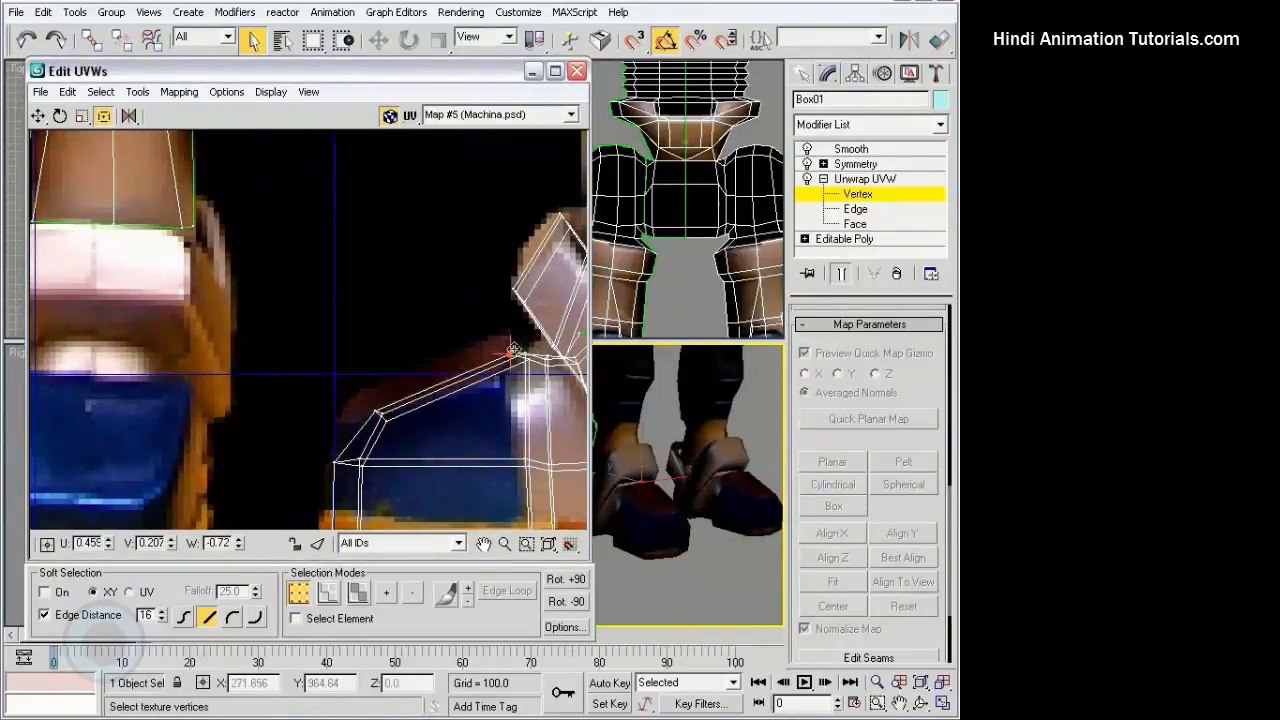
click(379, 412)
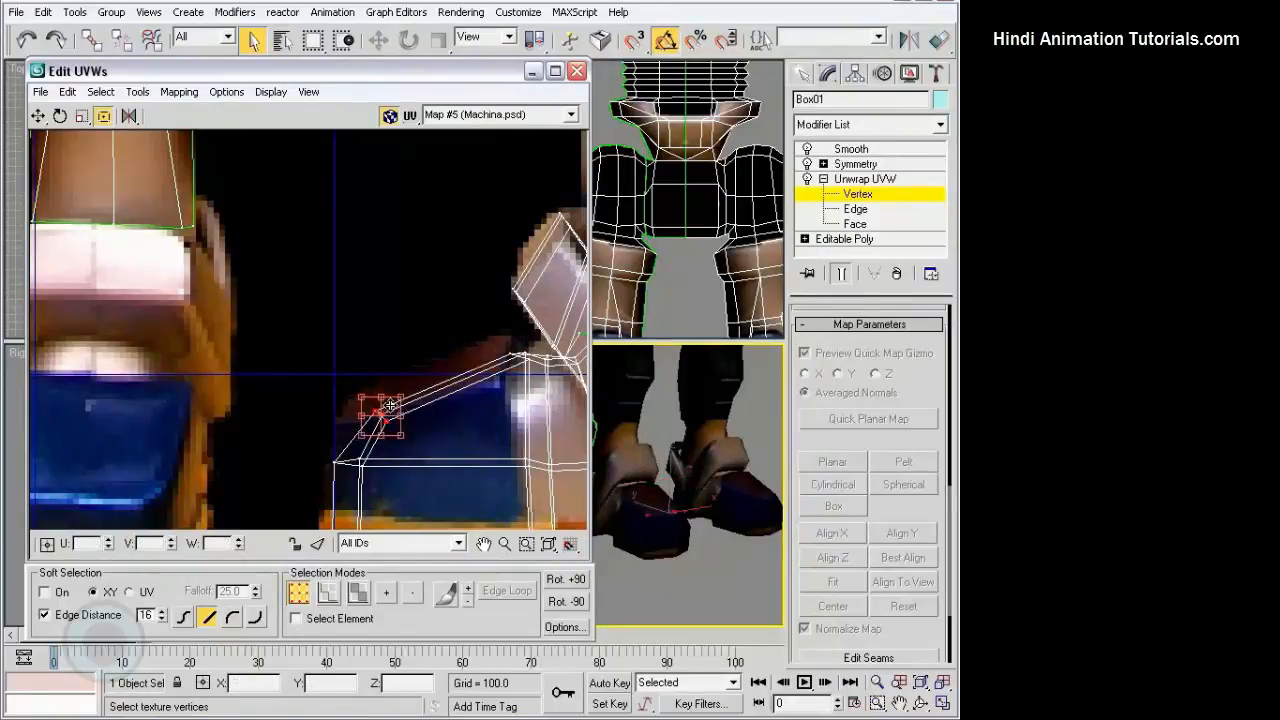
drag(379, 412, 376, 420)
Shift the vertices along the toe cap's rear edge toward the toe to follow the painted blue boundary.
drag(467, 338, 496, 385)
middle_drag(488, 438, 477, 350)
drag(477, 351, 509, 366)
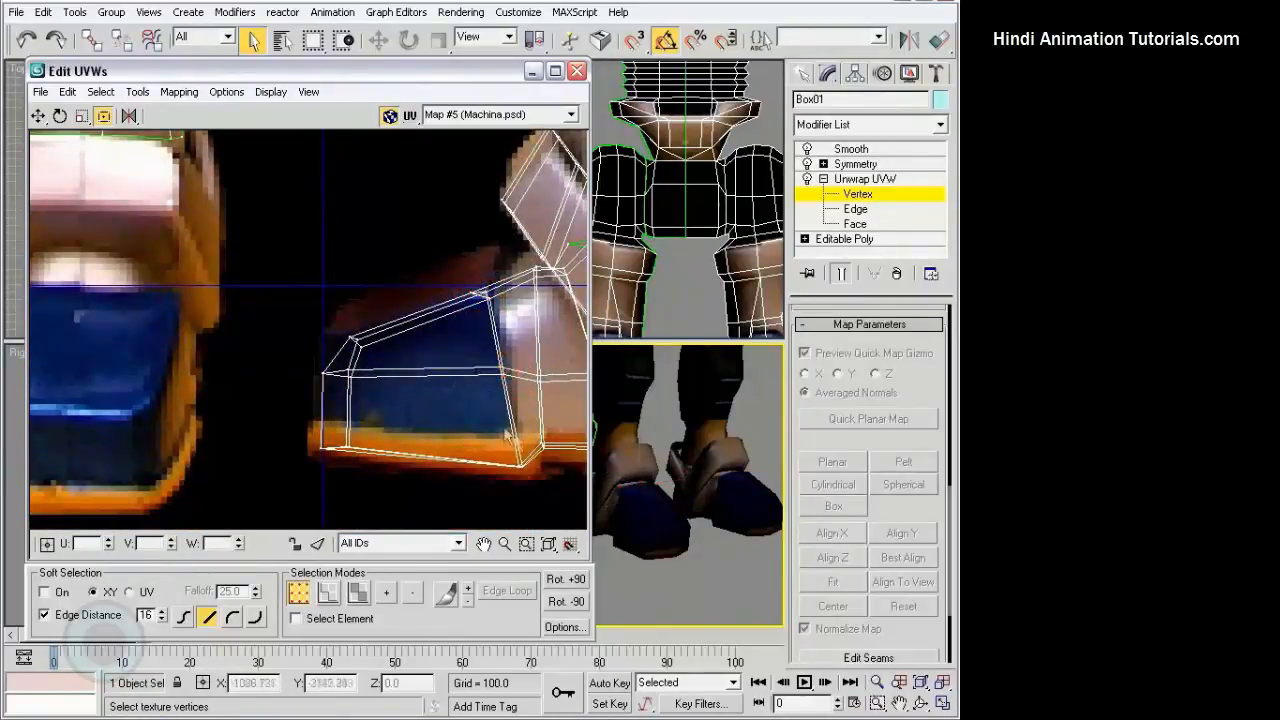
click(735, 468)
alt+middle_drag(735, 468, 575, 440)
click(510, 372)
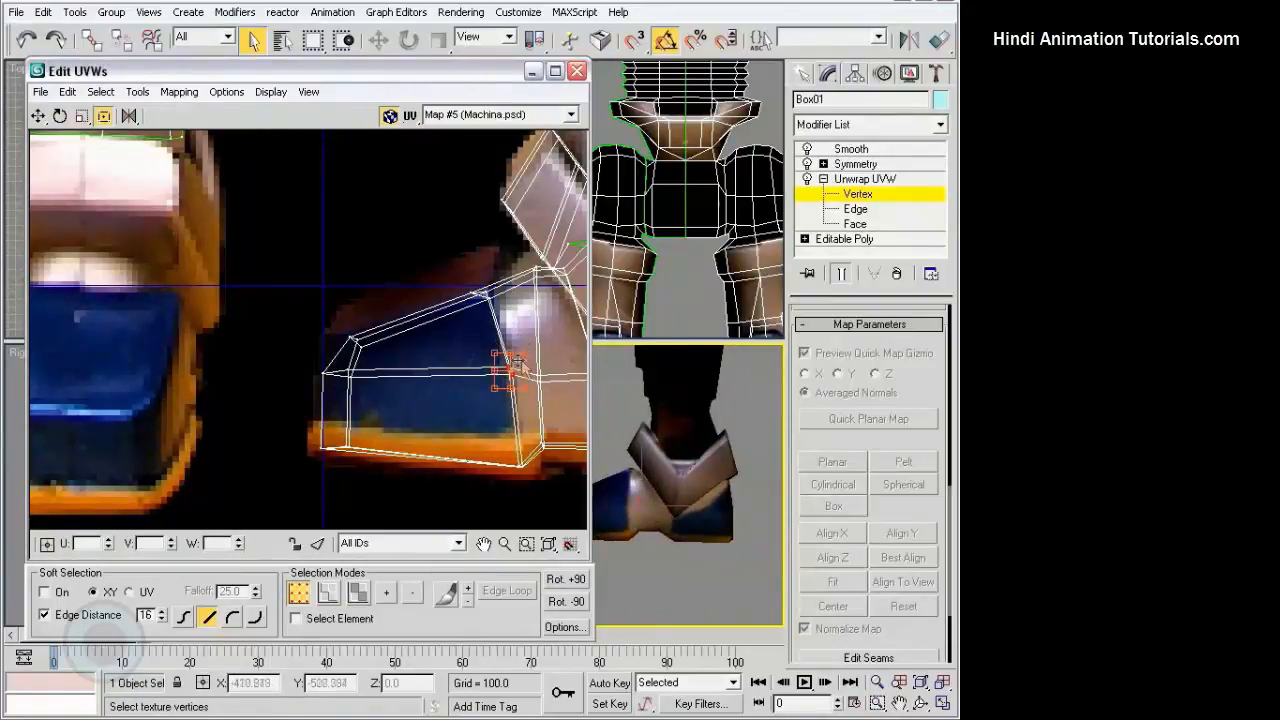
click(491, 299)
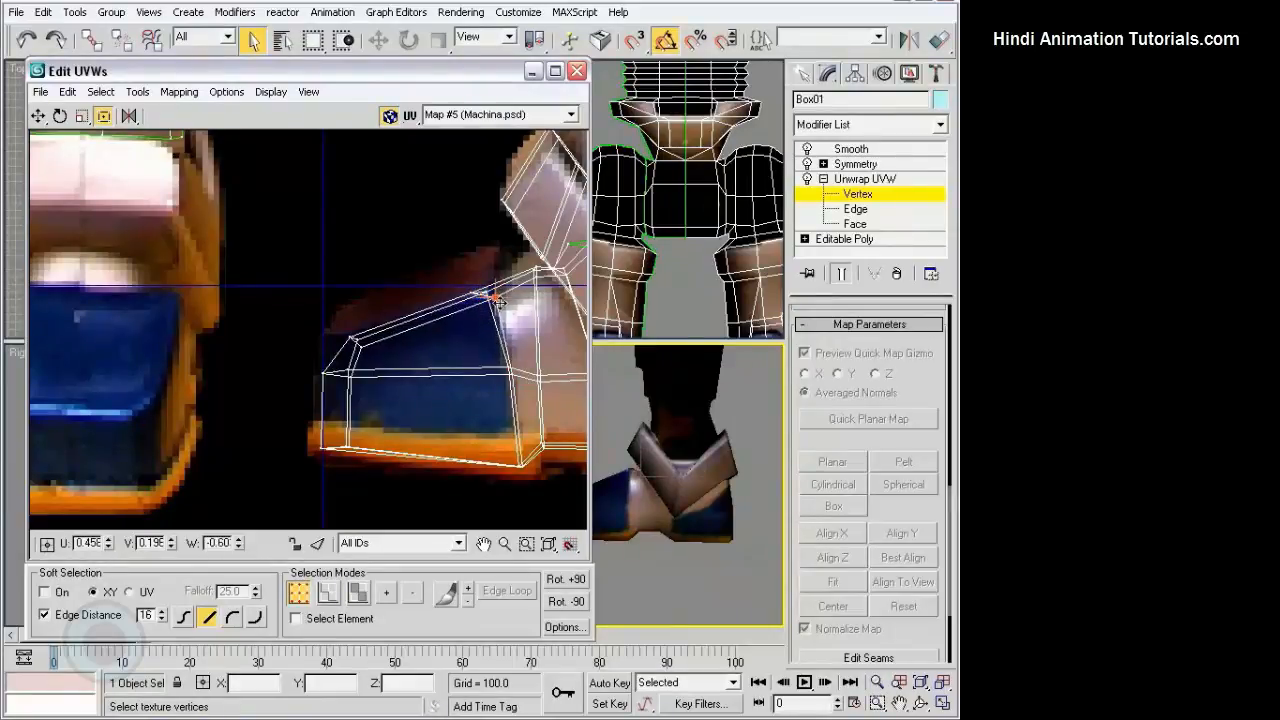
click(514, 319)
Move the collar's lower-point vertices and the heel's rear vertices slightly toward the toe to match the painted heel.
middle_drag(690, 489, 664, 460)
middle_drag(518, 368, 345, 347)
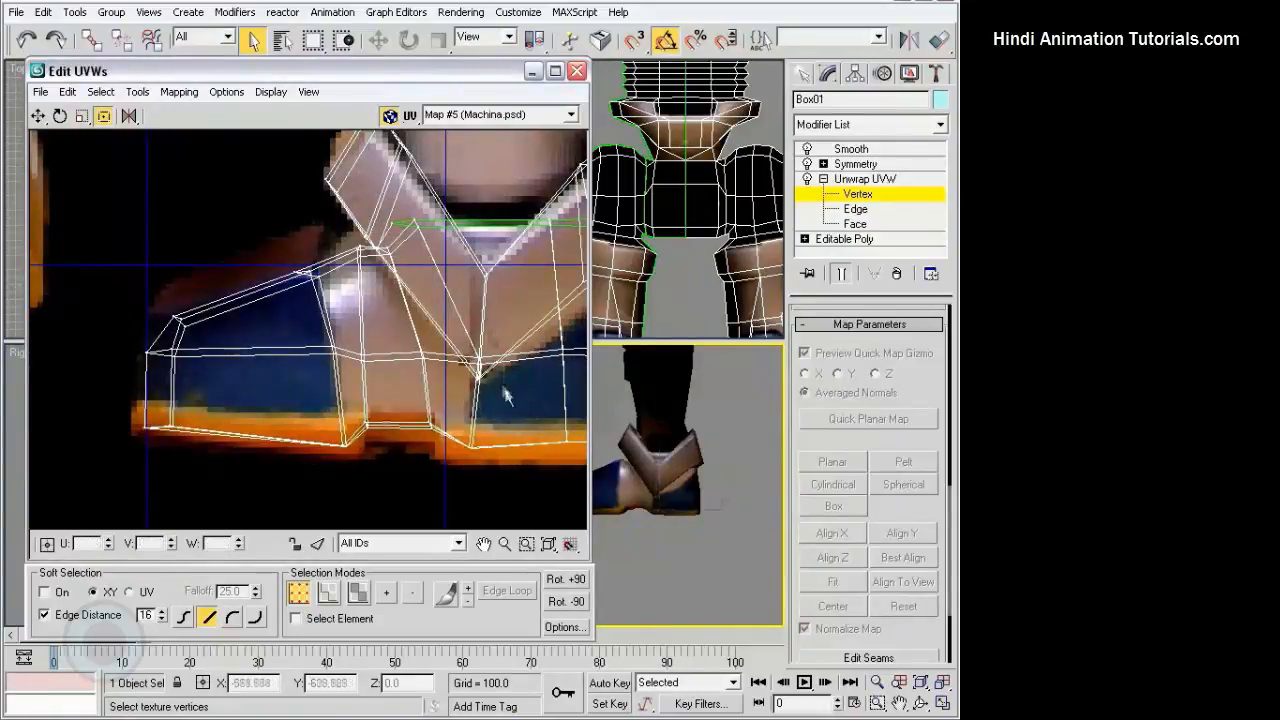
drag(480, 361, 470, 364)
click(699, 536)
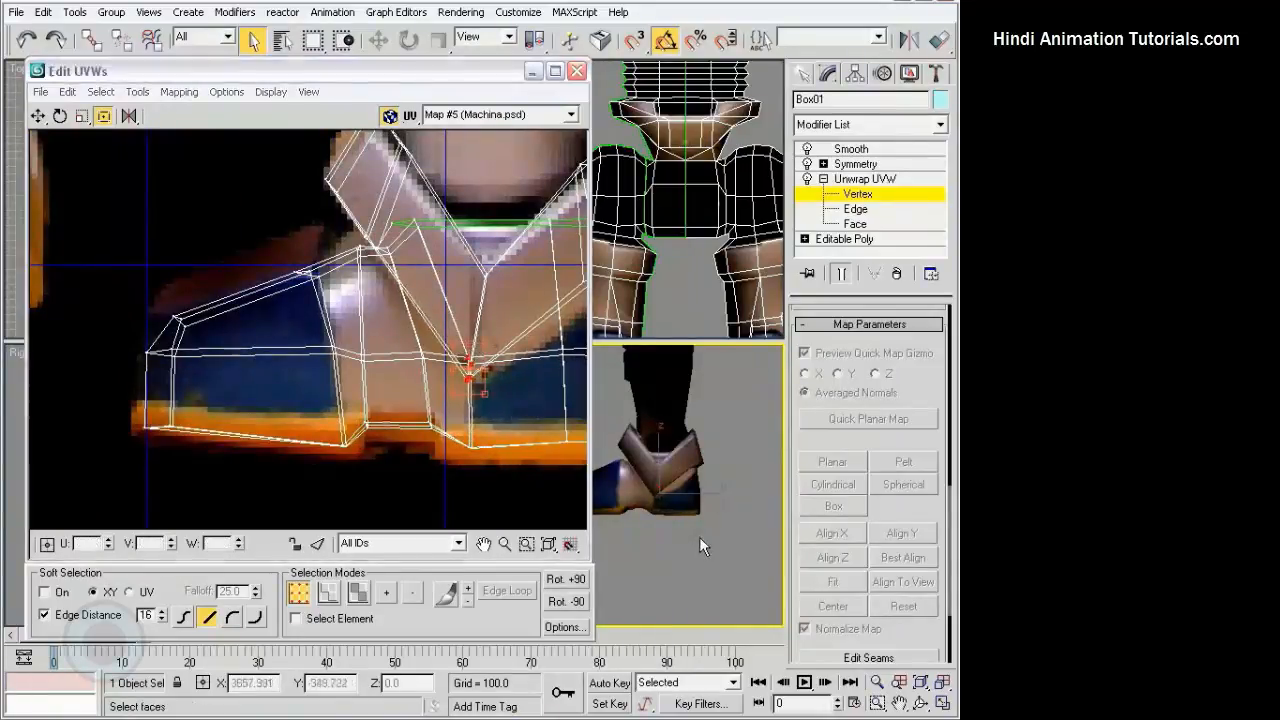
middle_drag(483, 328, 395, 343)
scroll(717, 486, down, 5)
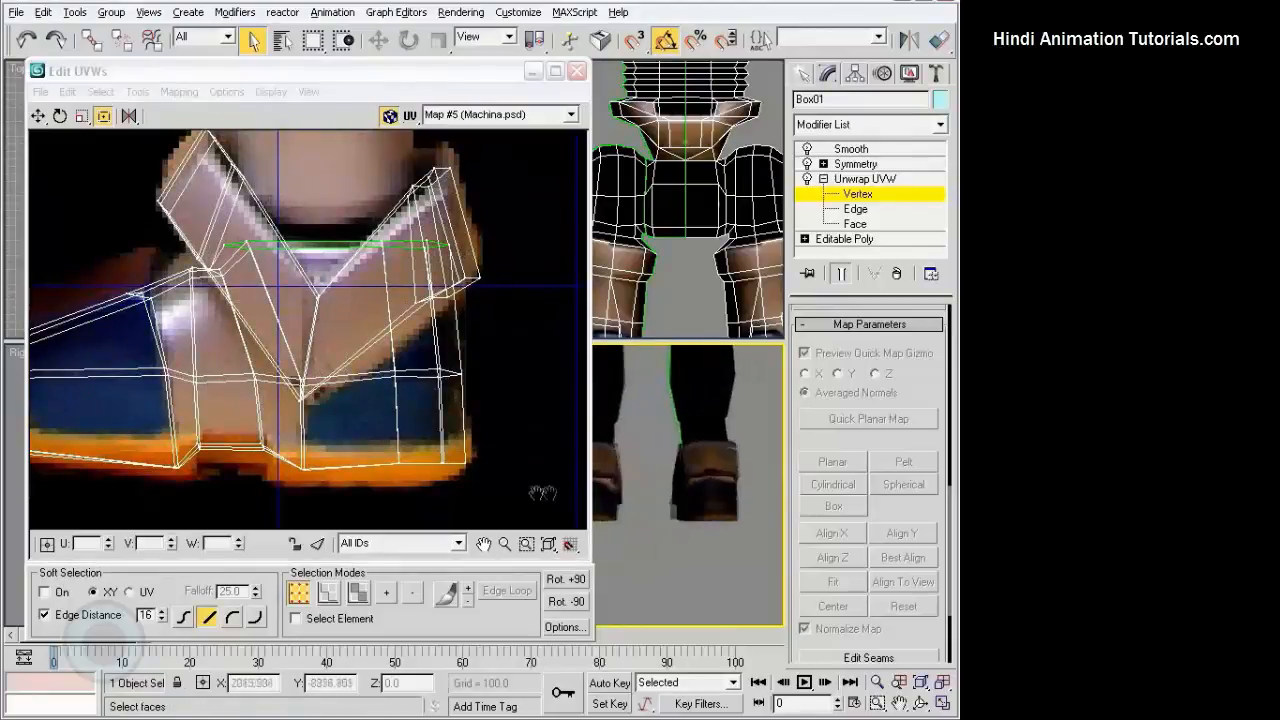
middle_drag(449, 400, 433, 408)
drag(404, 358, 513, 512)
drag(445, 395, 436, 396)
click(758, 490)
Check the textured shoe from several angles and close the UV editor.
scroll(747, 489, up, 4)
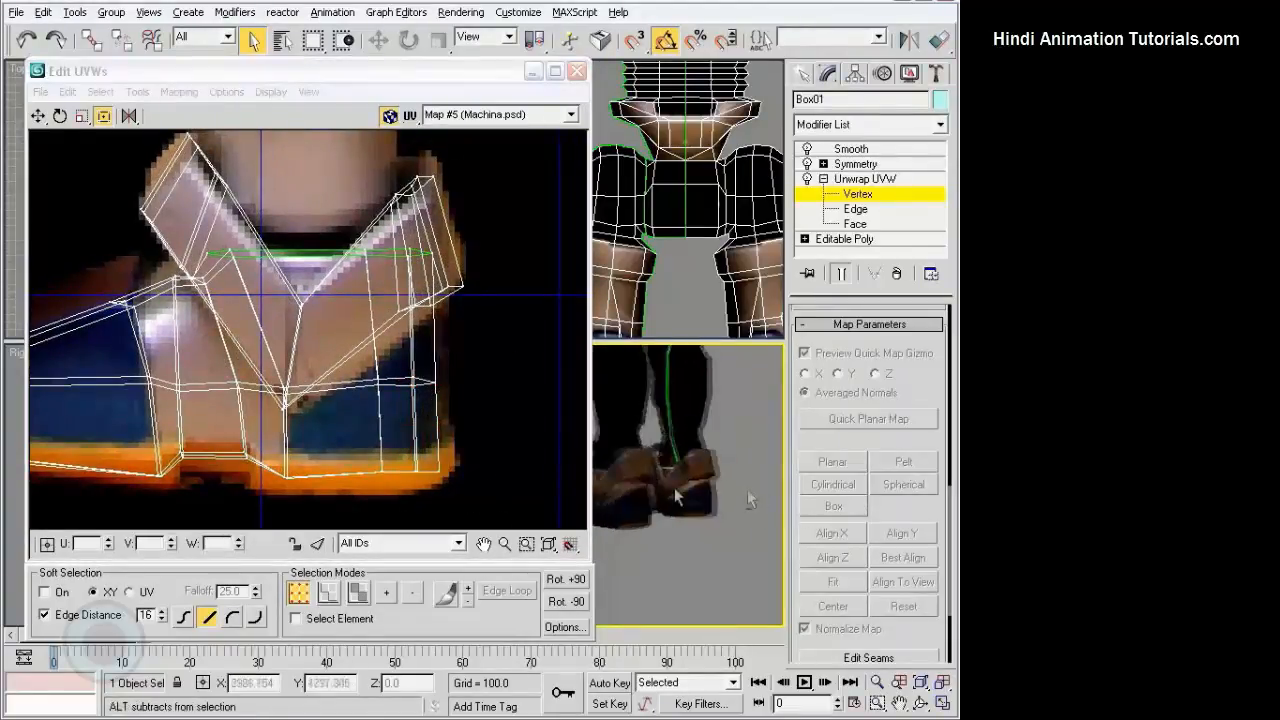
alt+middle_drag(693, 490, 515, 463)
mouse_move(750, 462)
alt+middle_down()
mouse_move(611, 457)
mouse_move(724, 457)
mouse_move(682, 474)
mouse_move(755, 442)
alt+middle_up()
scroll(684, 446, down, 4)
click(577, 72)
Switch the Unwrap UVW modifier to face selection and select all the faces of the robot's head.
middle_drag(640, 460, 589, 537)
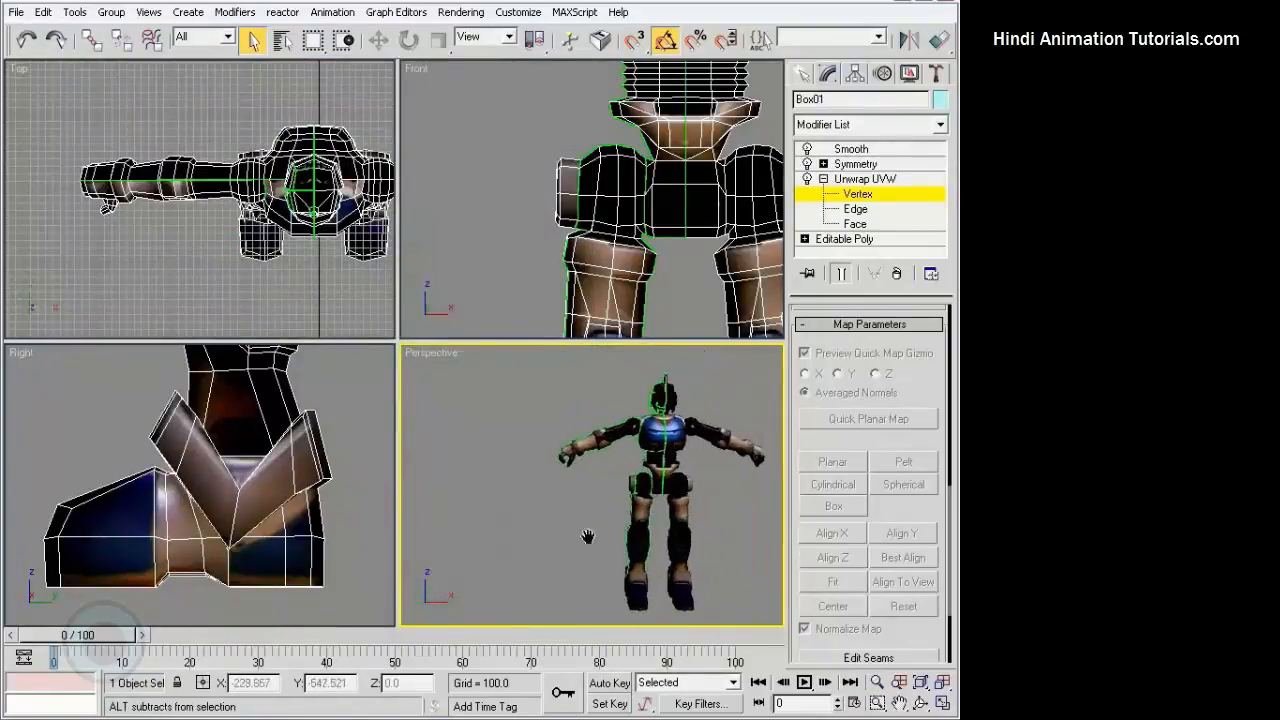
middle_drag(591, 455, 551, 471)
scroll(575, 445, up, 2)
scroll(600, 409, up, 4)
middle_drag(648, 380, 641, 482)
scroll(573, 391, up, 3)
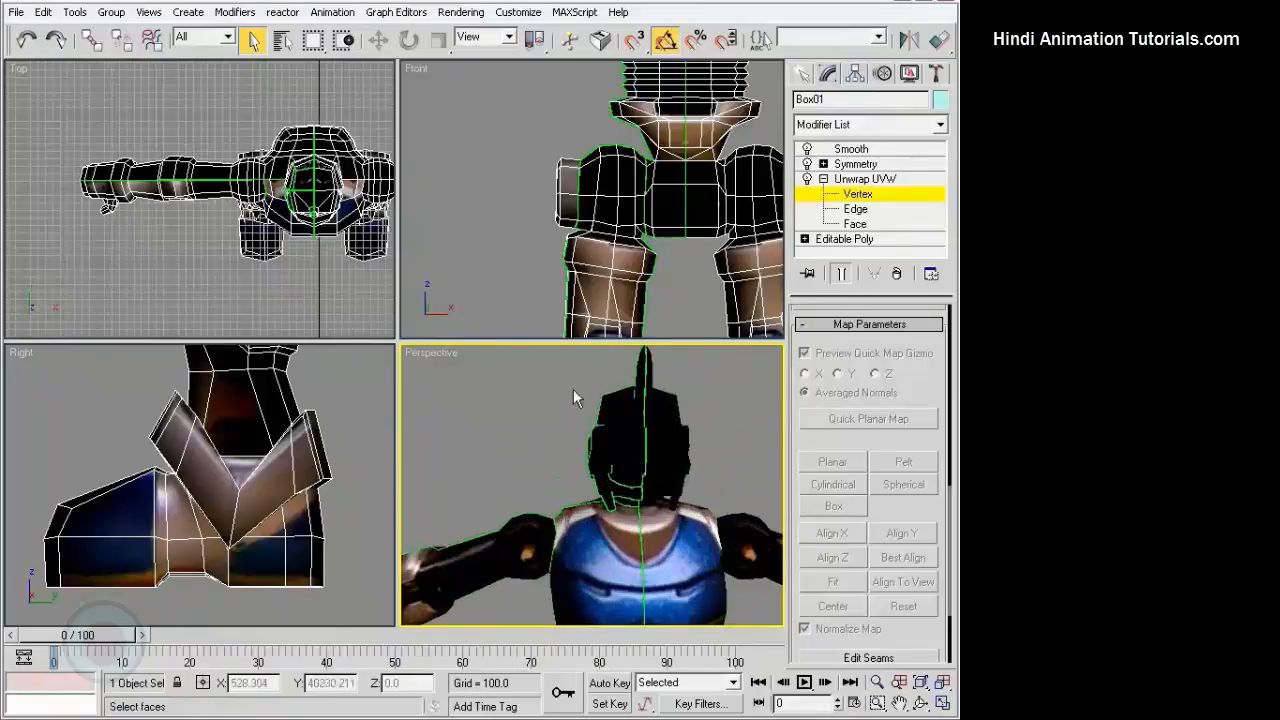
middle_drag(598, 445, 573, 458)
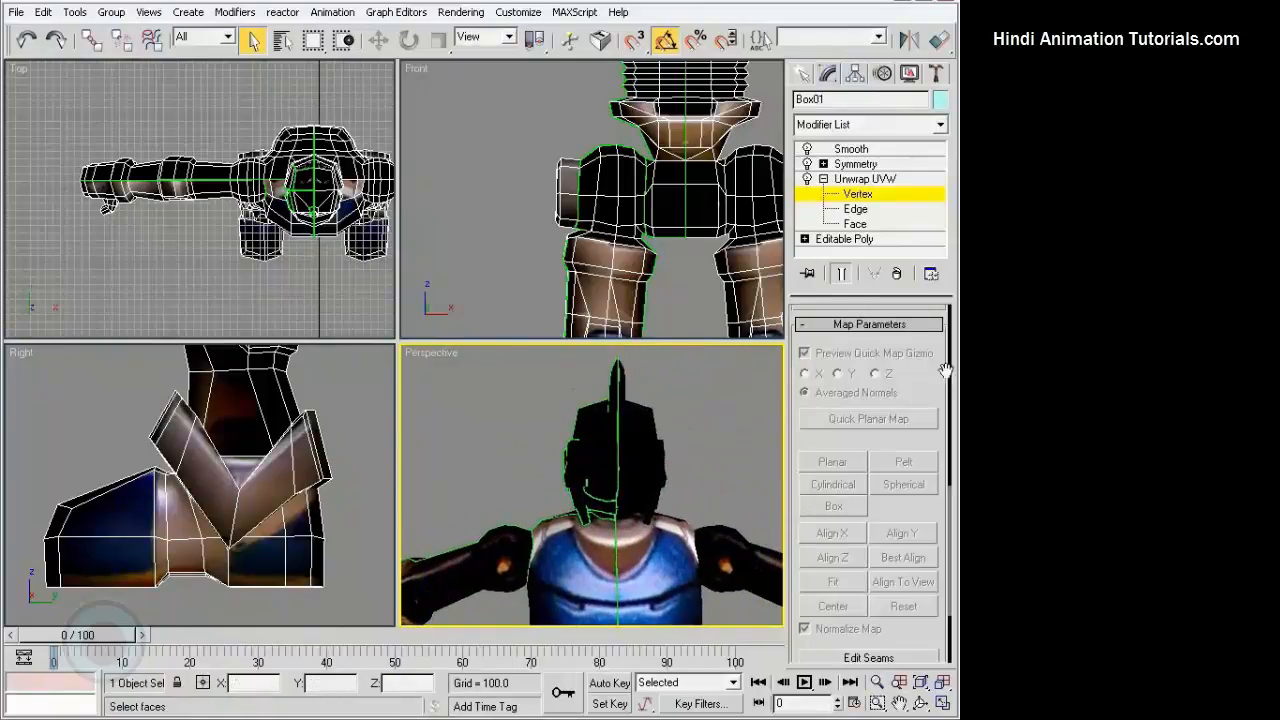
scroll(870, 400, up, 5)
scroll(905, 470, up, 2)
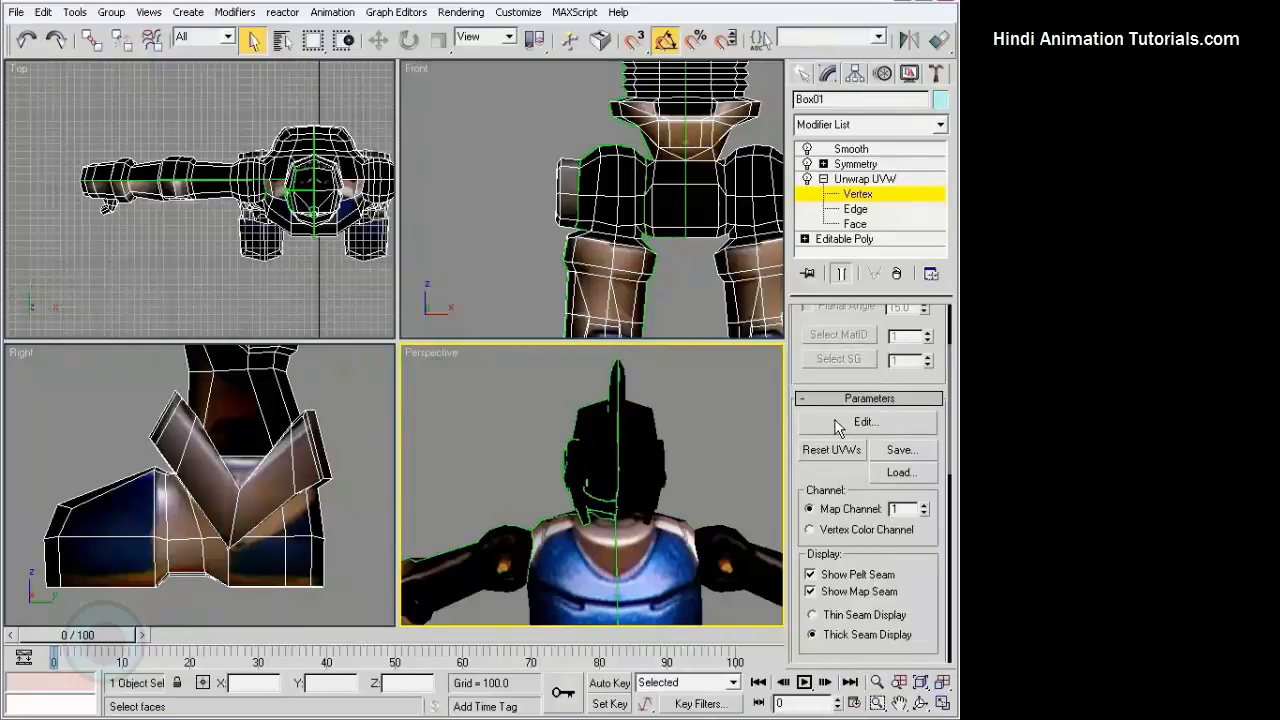
click(861, 225)
middle_drag(665, 105, 638, 234)
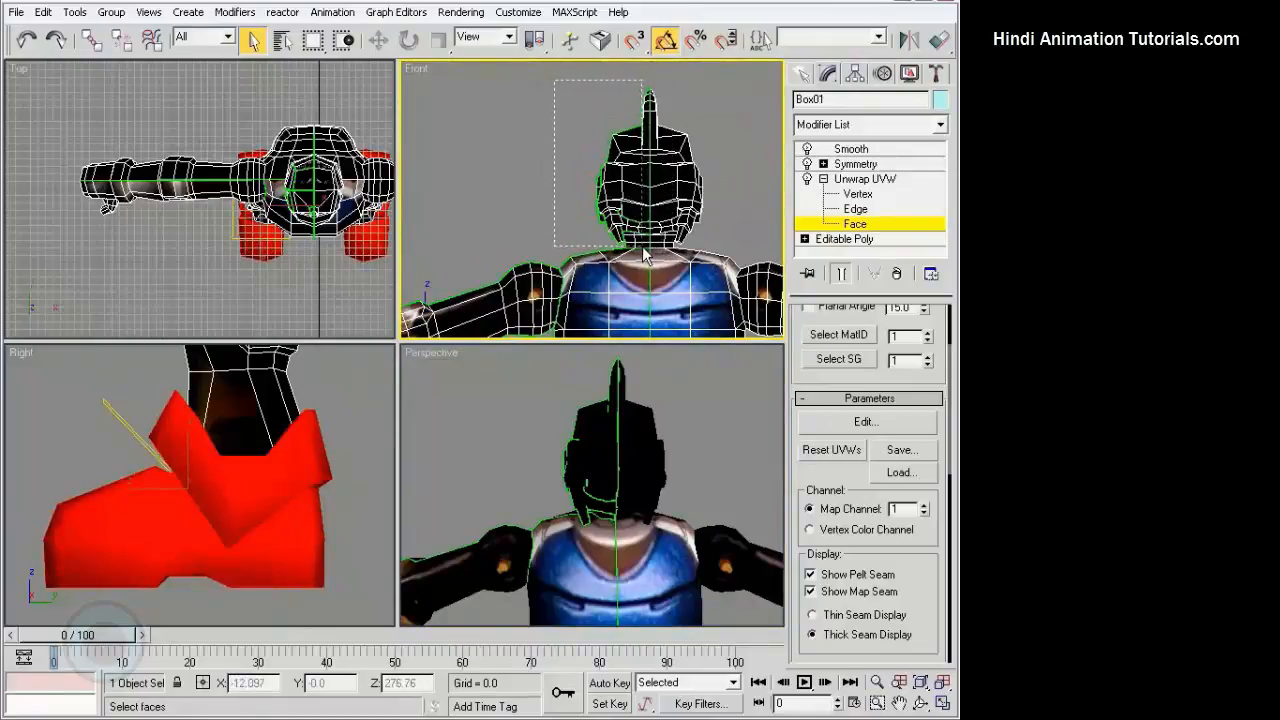
drag(643, 252, 643, 250)
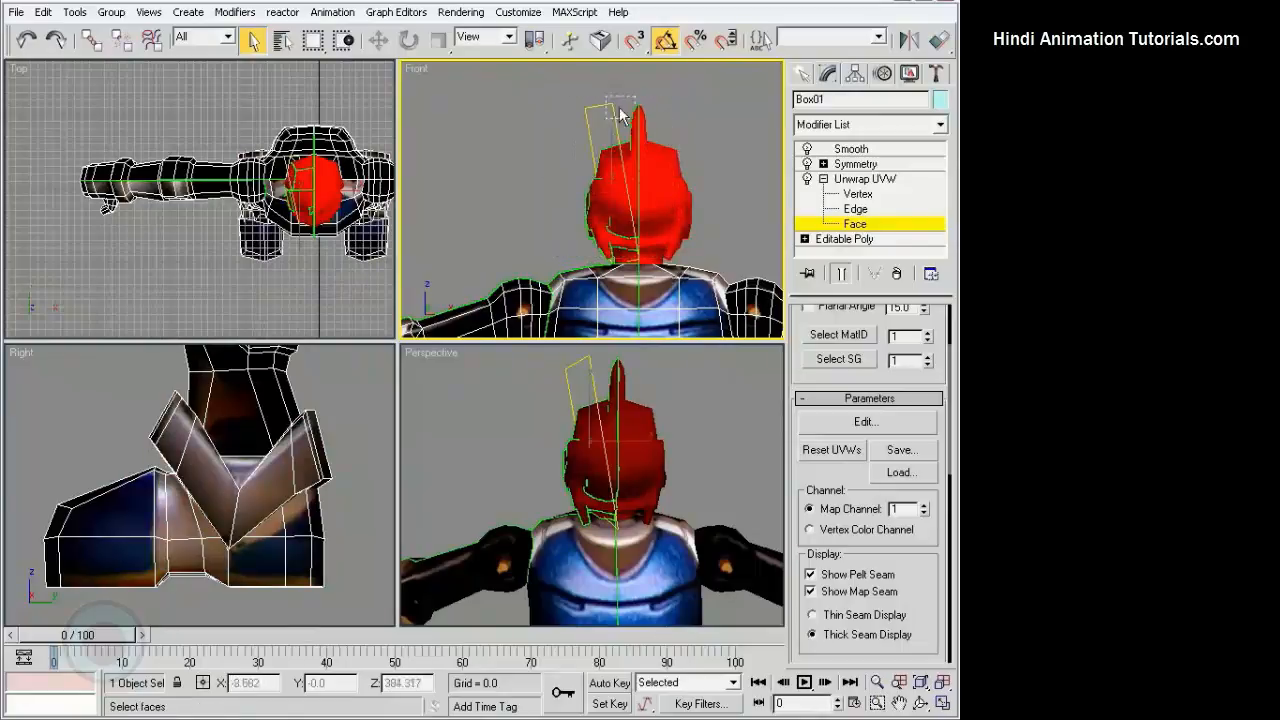
middle_drag(624, 444, 626, 433)
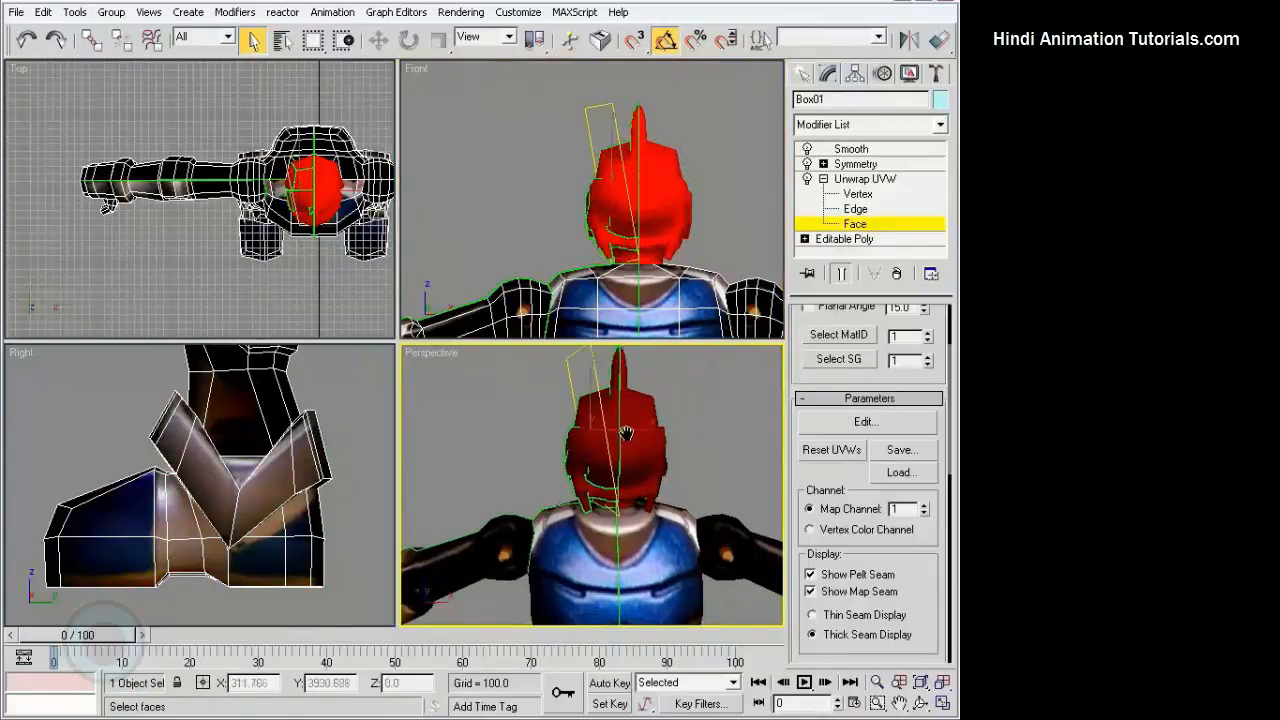
Apply a side-on planar mapping aligned to the X axis to the head faces and open the UV editor.
drag(900, 602, 912, 200)
click(835, 456)
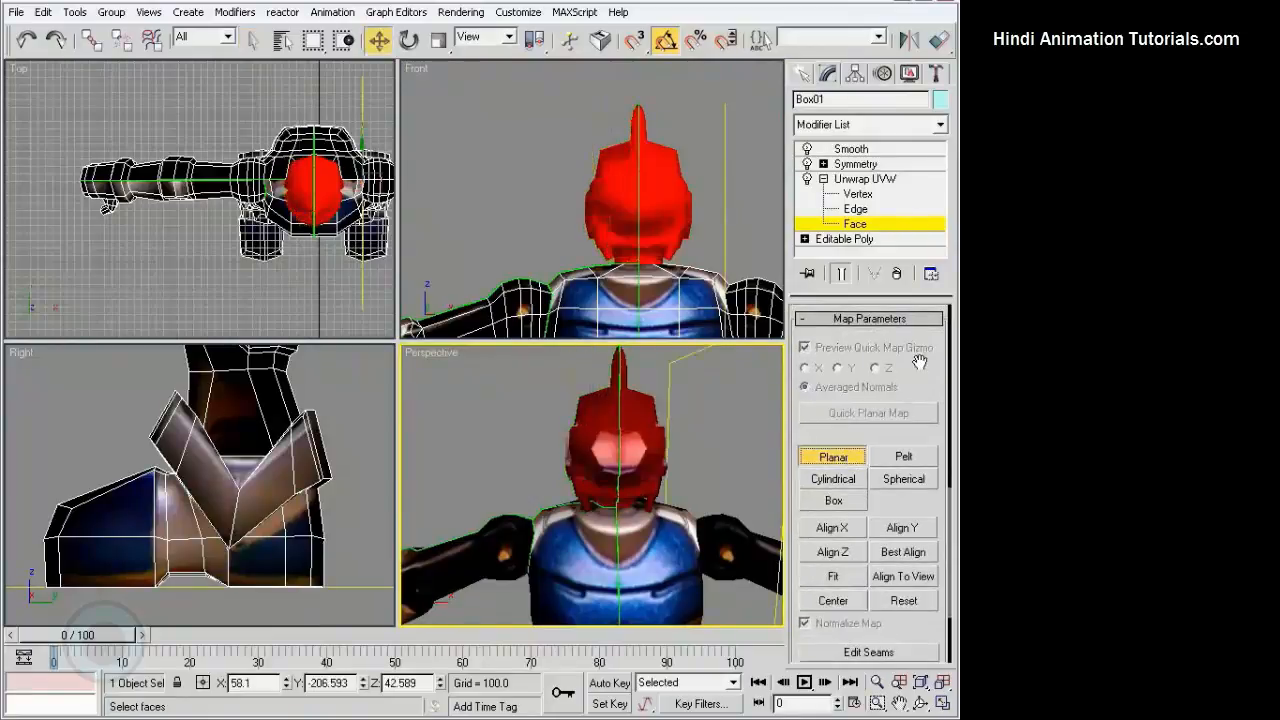
scroll(900, 420, up, 5)
click(865, 358)
Mirror the head UVs horizontally so they face the same way as the painted side view.
scroll(457, 330, down, 5)
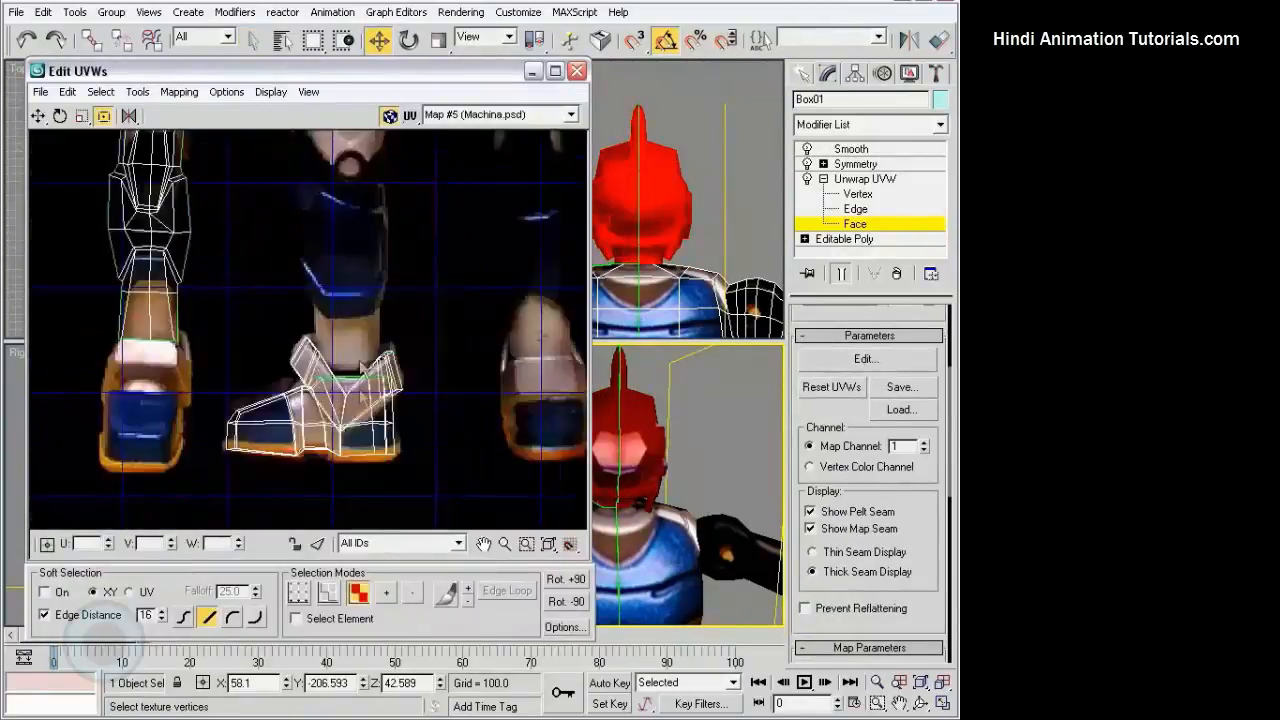
scroll(449, 430, up, 4)
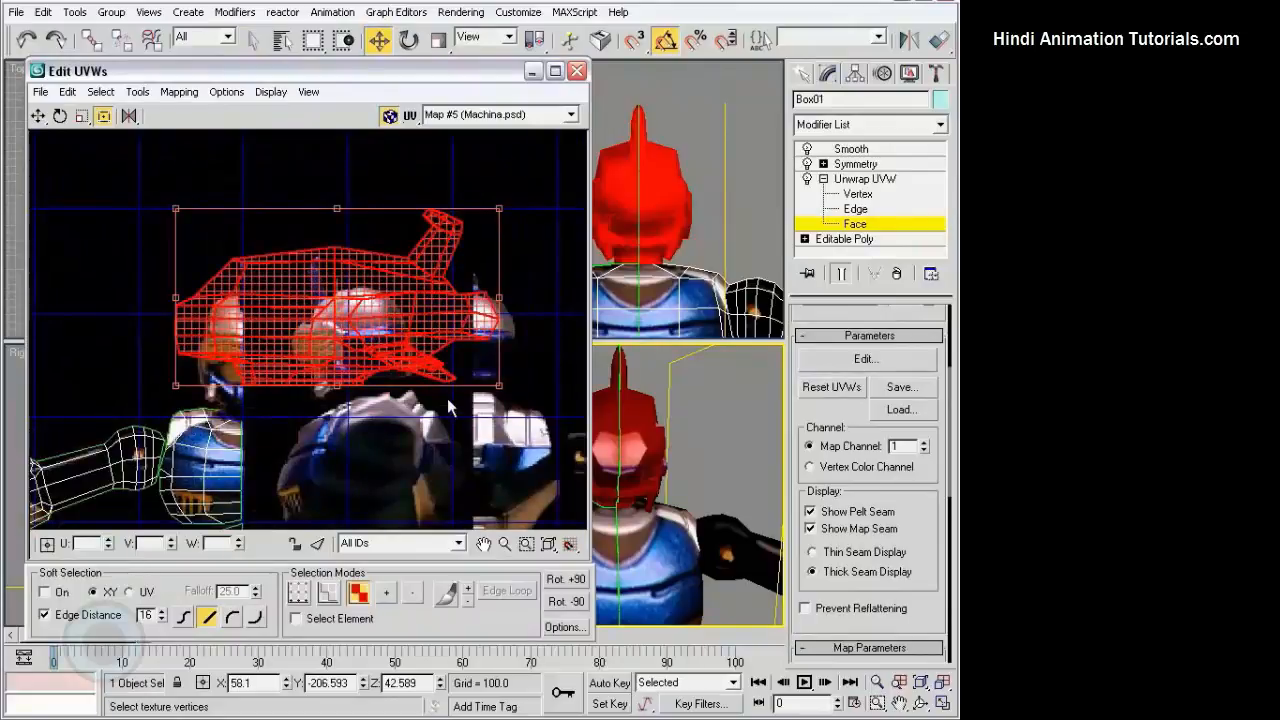
middle_drag(415, 413, 425, 447)
click(129, 116)
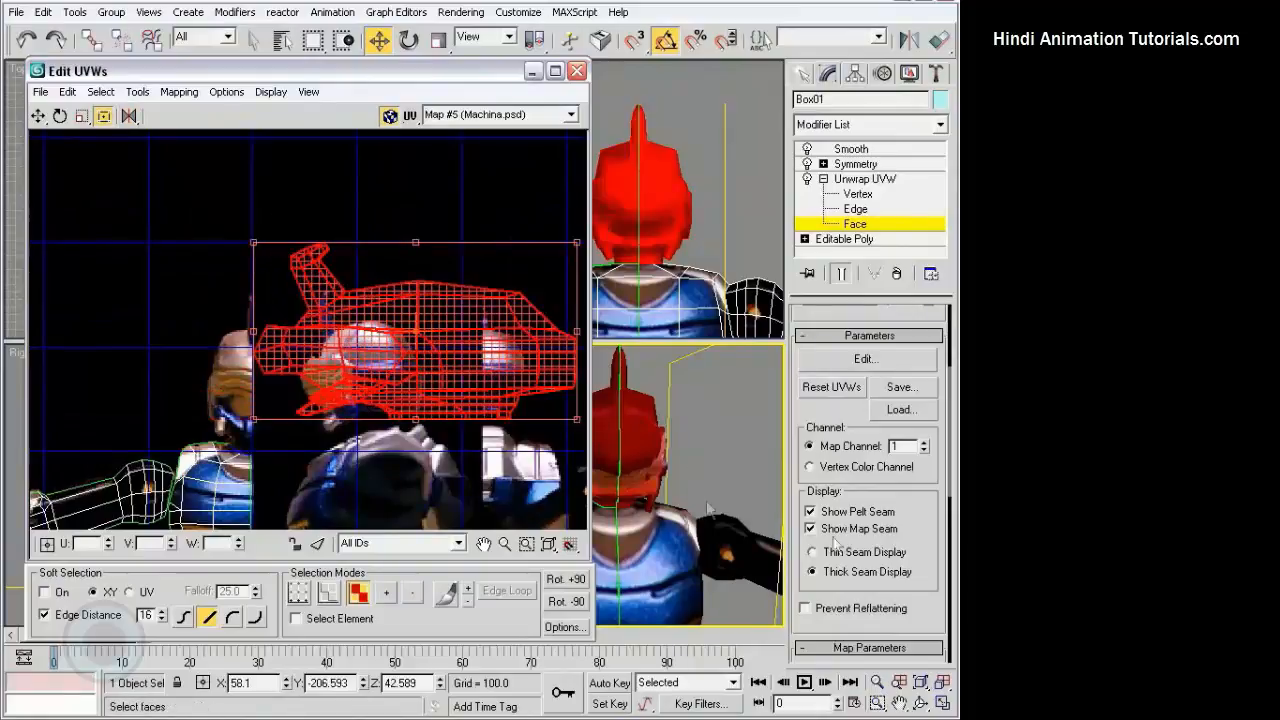
scroll(830, 555, down, 5)
Scale the head UVs down to about the painted head's proportions and position them over the painted side view.
drag(578, 250, 355, 288)
click(38, 117)
drag(300, 355, 348, 355)
scroll(421, 314, up, 5)
middle_drag(421, 314, 472, 288)
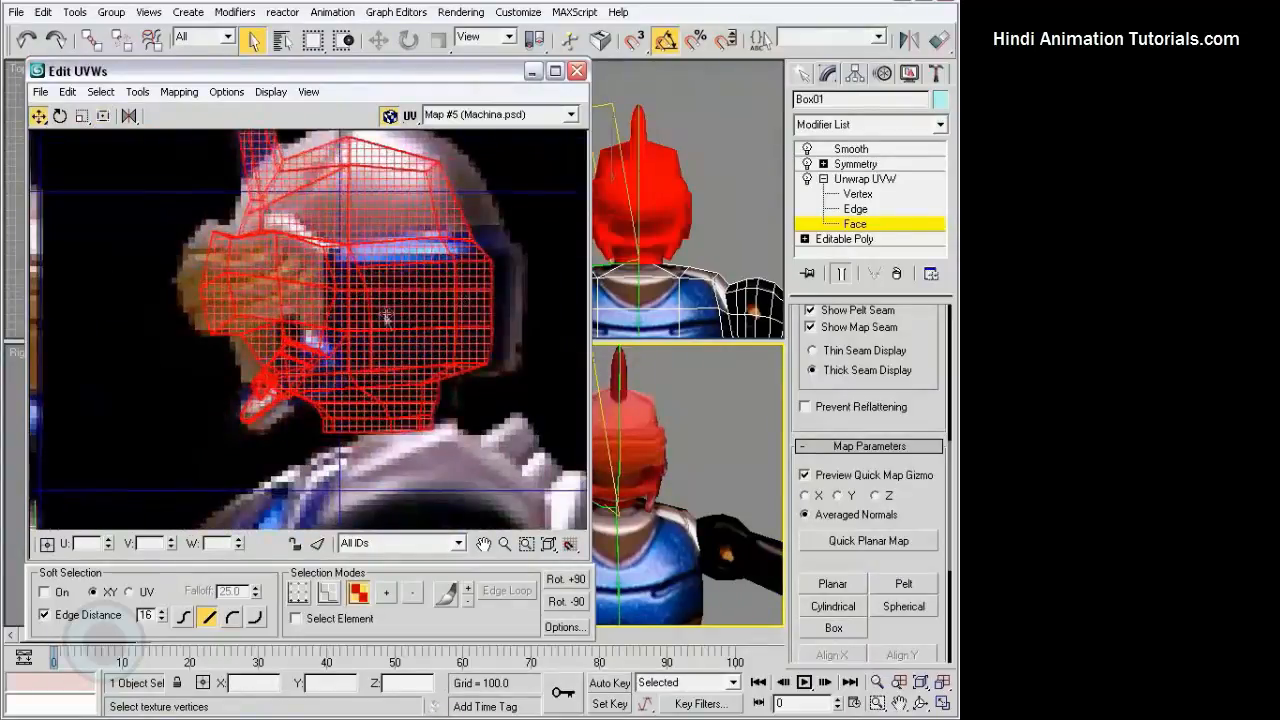
drag(400, 304, 374, 323)
middle_drag(364, 240, 335, 281)
Enlarge the head UVs slightly to fit the painted helmet, nudge them into place, and check the head's texture.
click(105, 119)
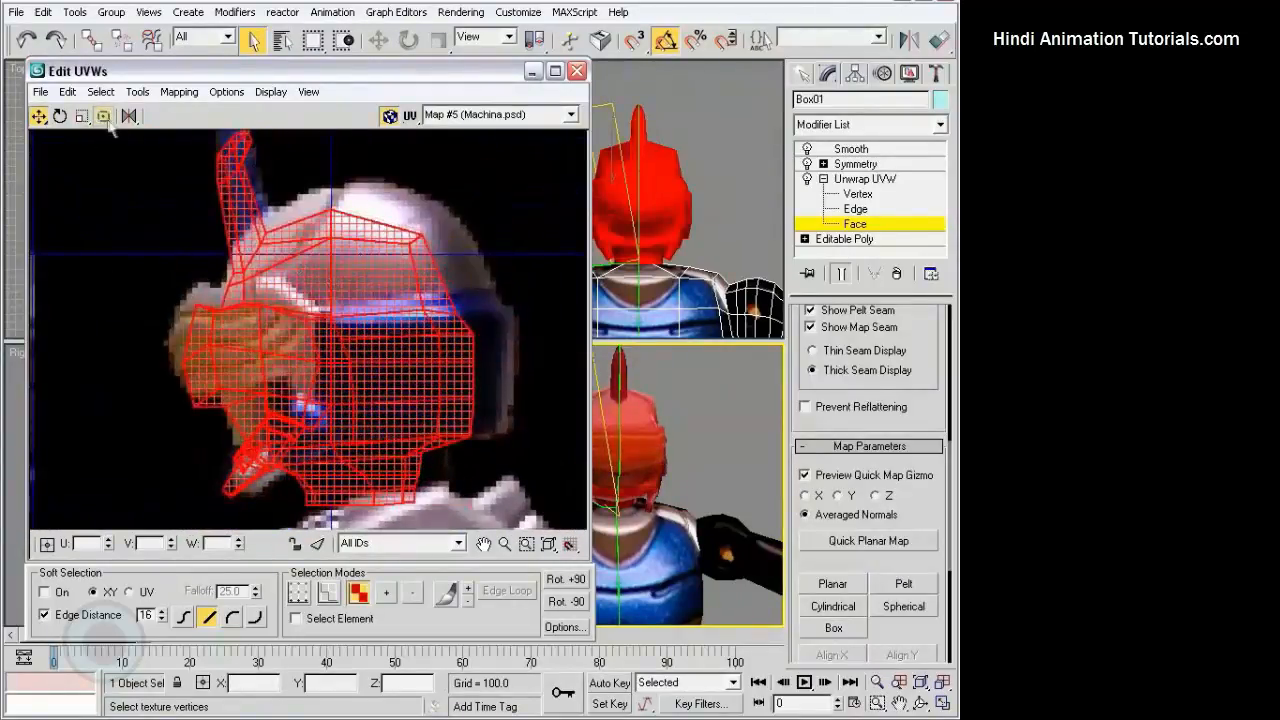
middle_drag(413, 194, 405, 263)
scroll(405, 263, down, 2)
drag(430, 226, 455, 201)
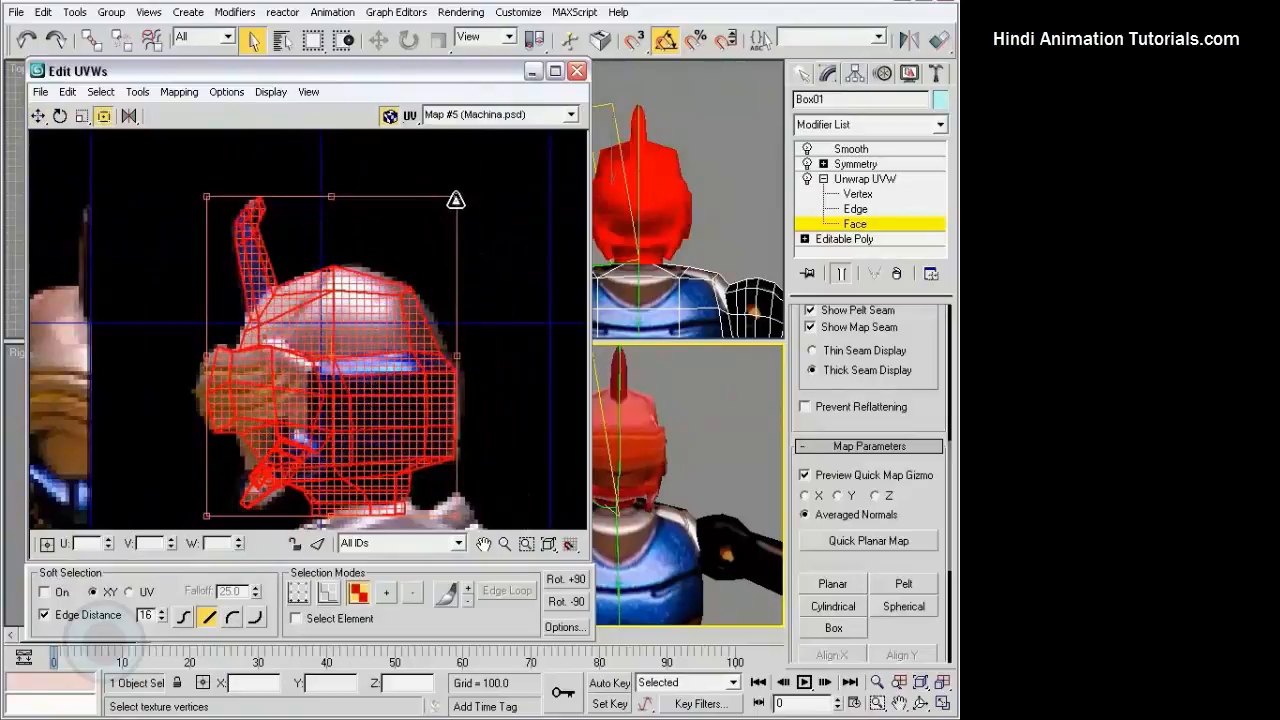
middle_drag(391, 372, 416, 322)
drag(416, 322, 414, 322)
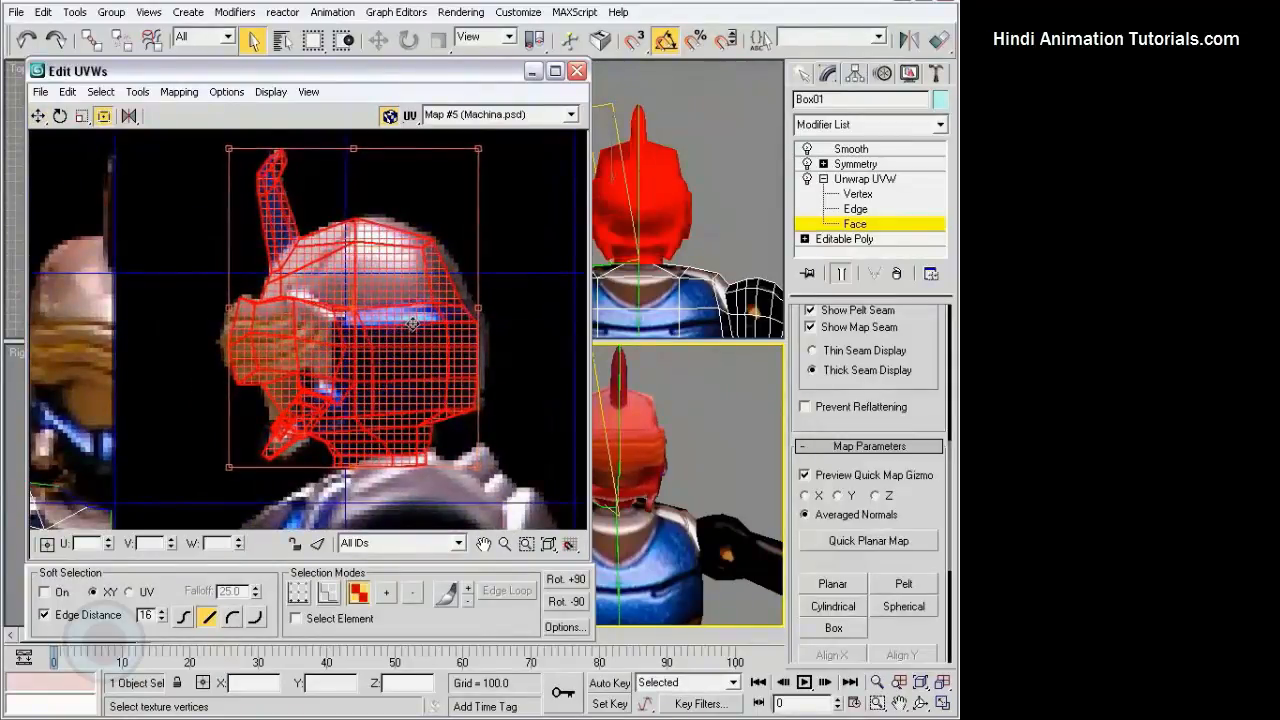
click(717, 441)
alt+middle_drag(717, 441, 640, 440)
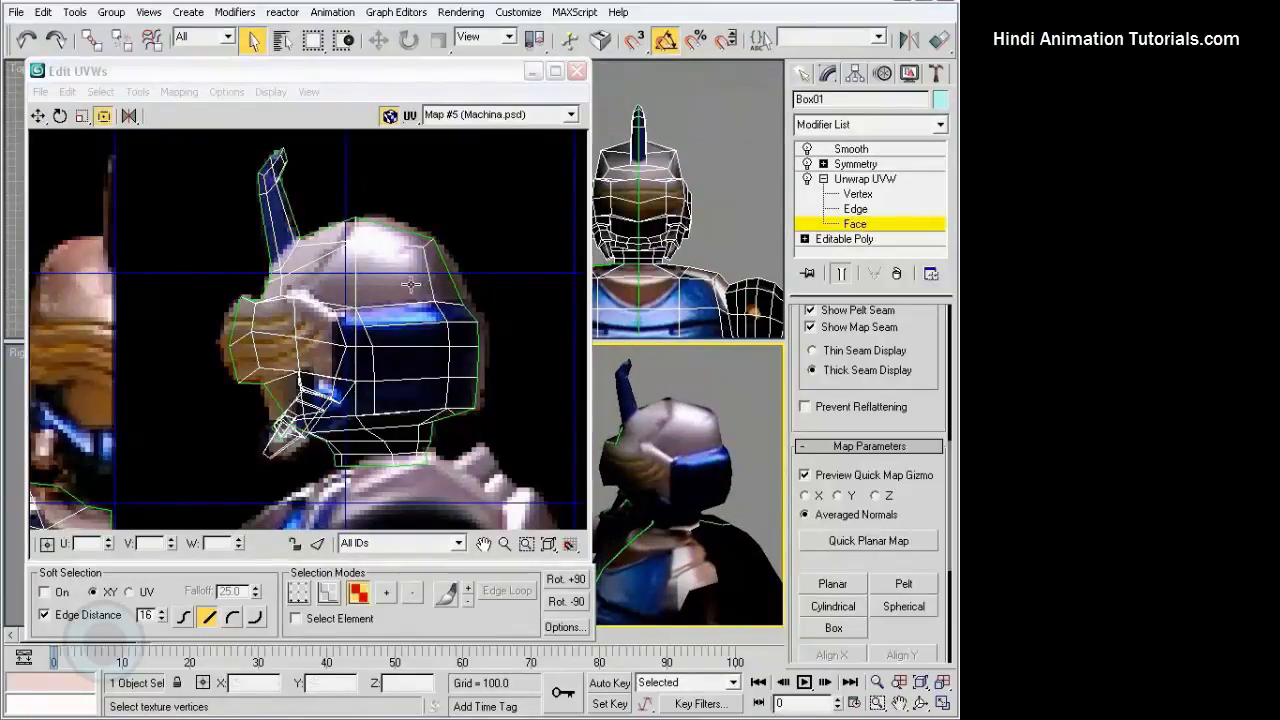
Switch to vertex editing and raise the rear lower neck vertices of the head UVs clear of the painted shoulder.
middle_drag(455, 335, 449, 300)
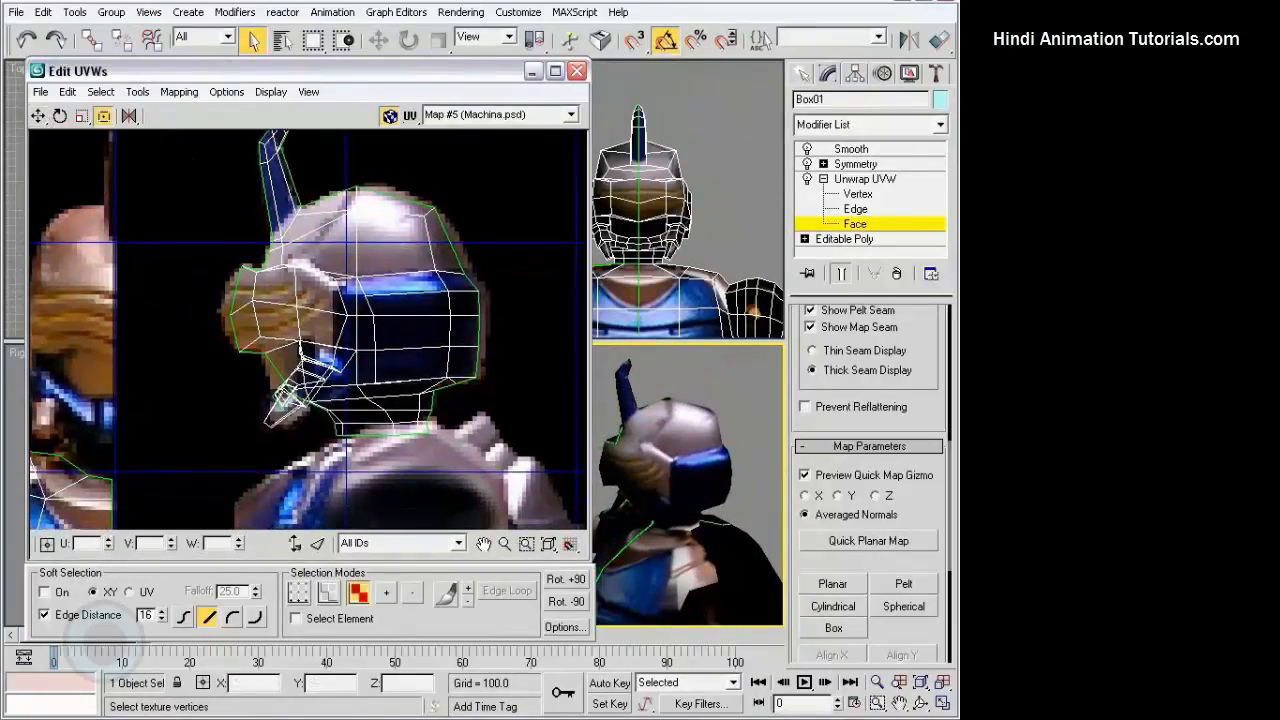
key(1)
key(ctrl+a)
click(38, 115)
scroll(300, 350, up, 5)
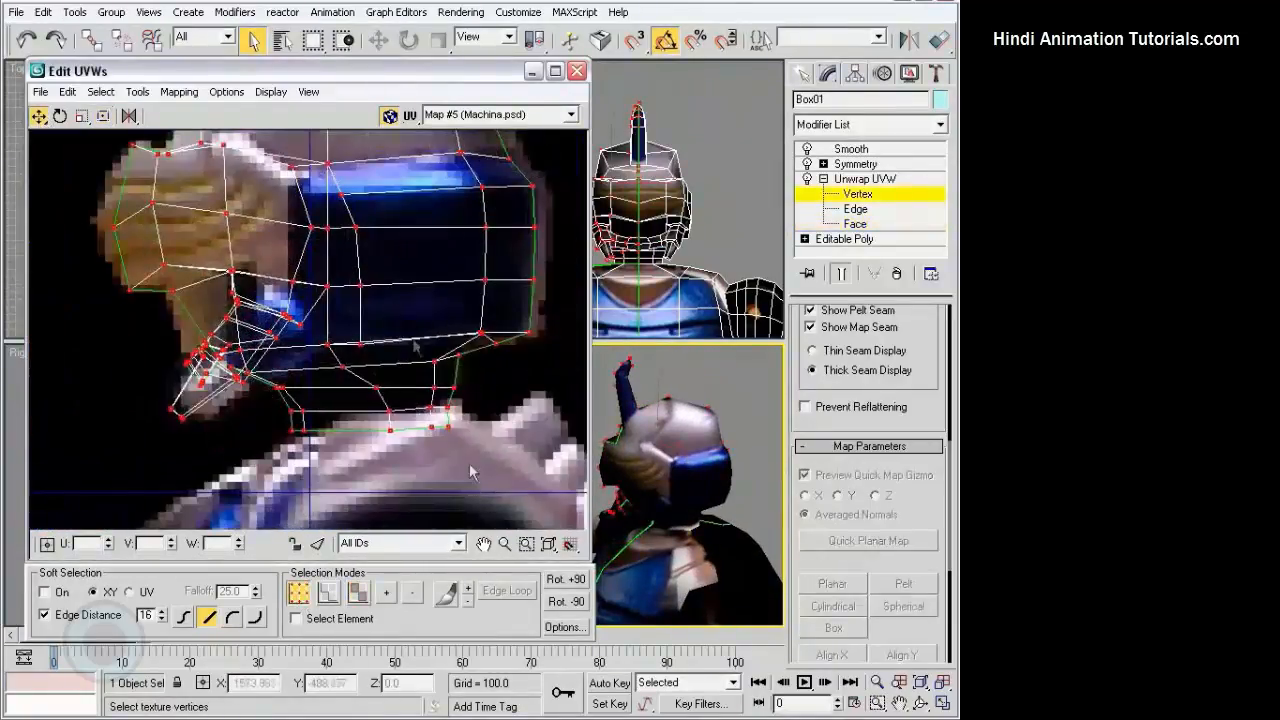
drag(480, 452, 286, 422)
drag(355, 382, 453, 377)
drag(378, 395, 441, 397)
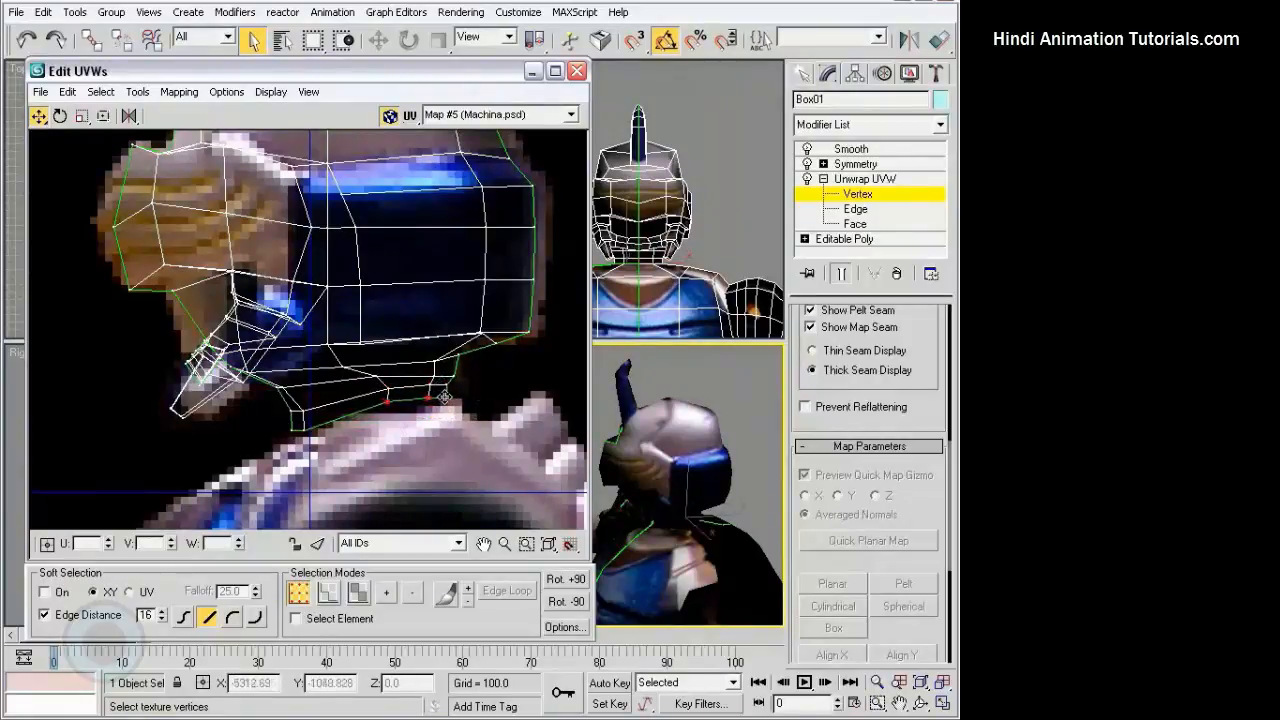
Fit the mouth guard and lower rear vertices of the head UVs to the painted jaw and cheek.
middle_drag(305, 422, 393, 422)
drag(250, 395, 283, 425)
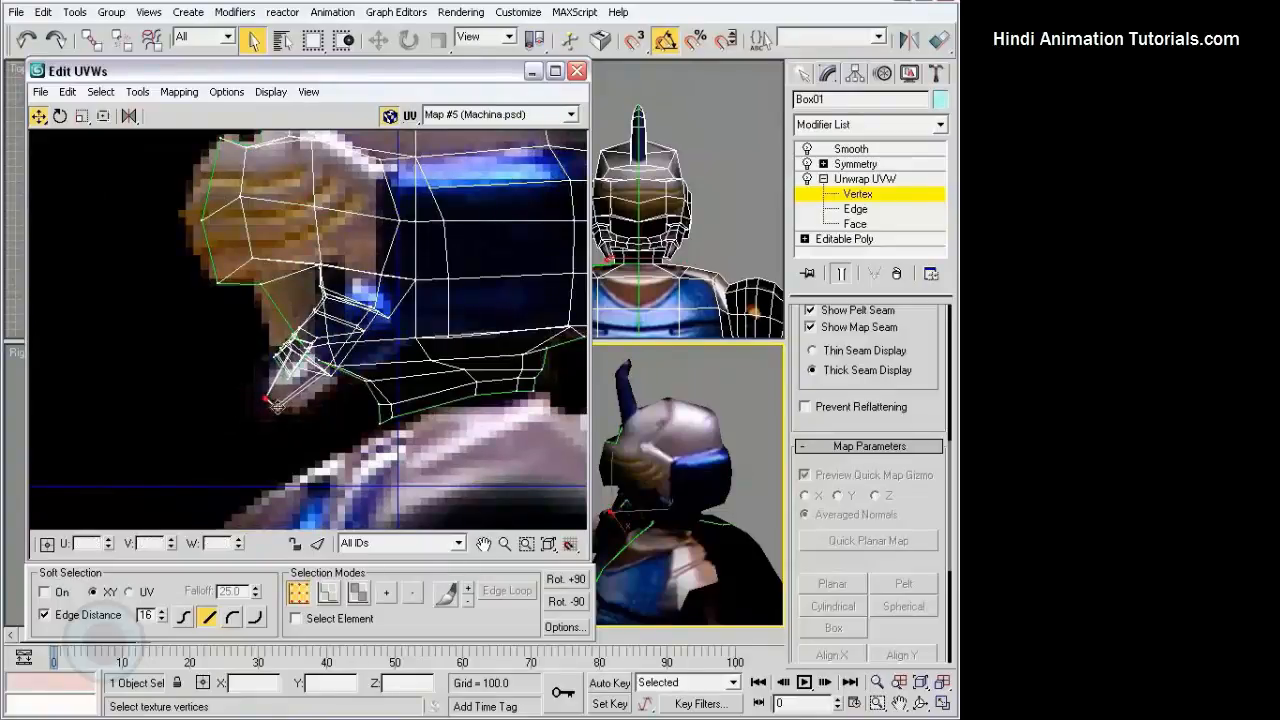
middle_drag(297, 403, 287, 457)
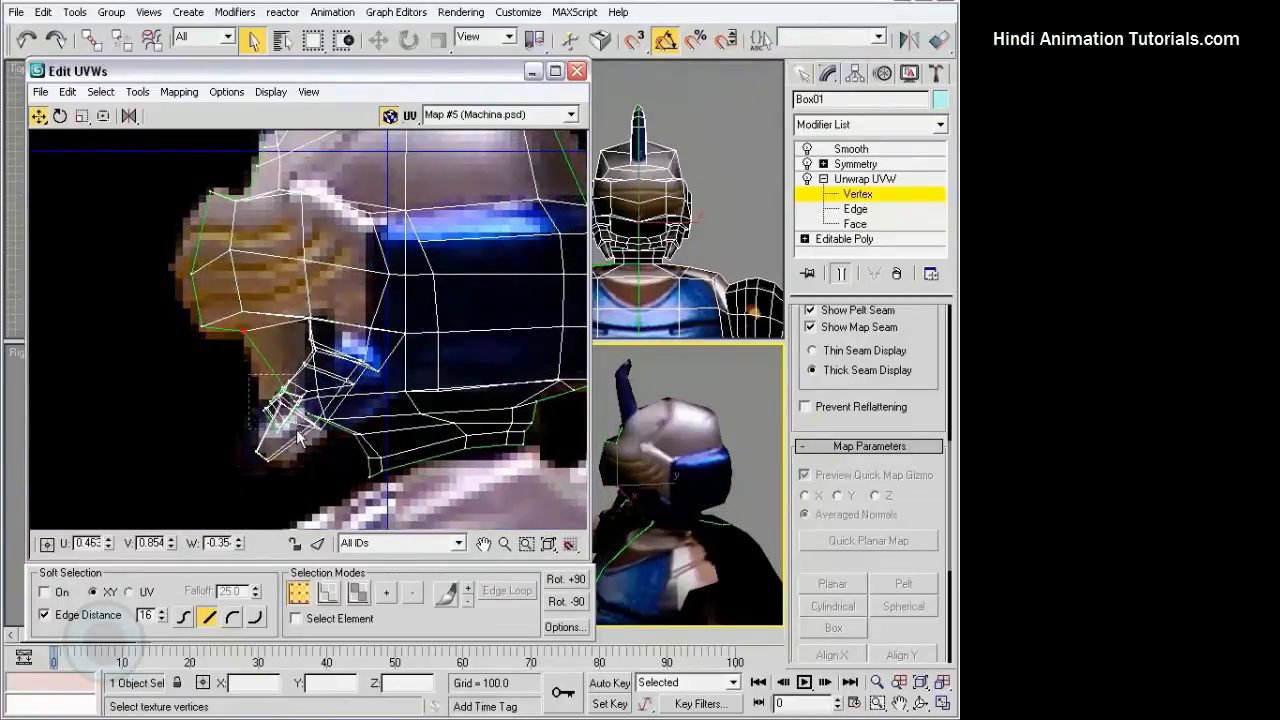
drag(308, 437, 298, 418)
click(280, 352)
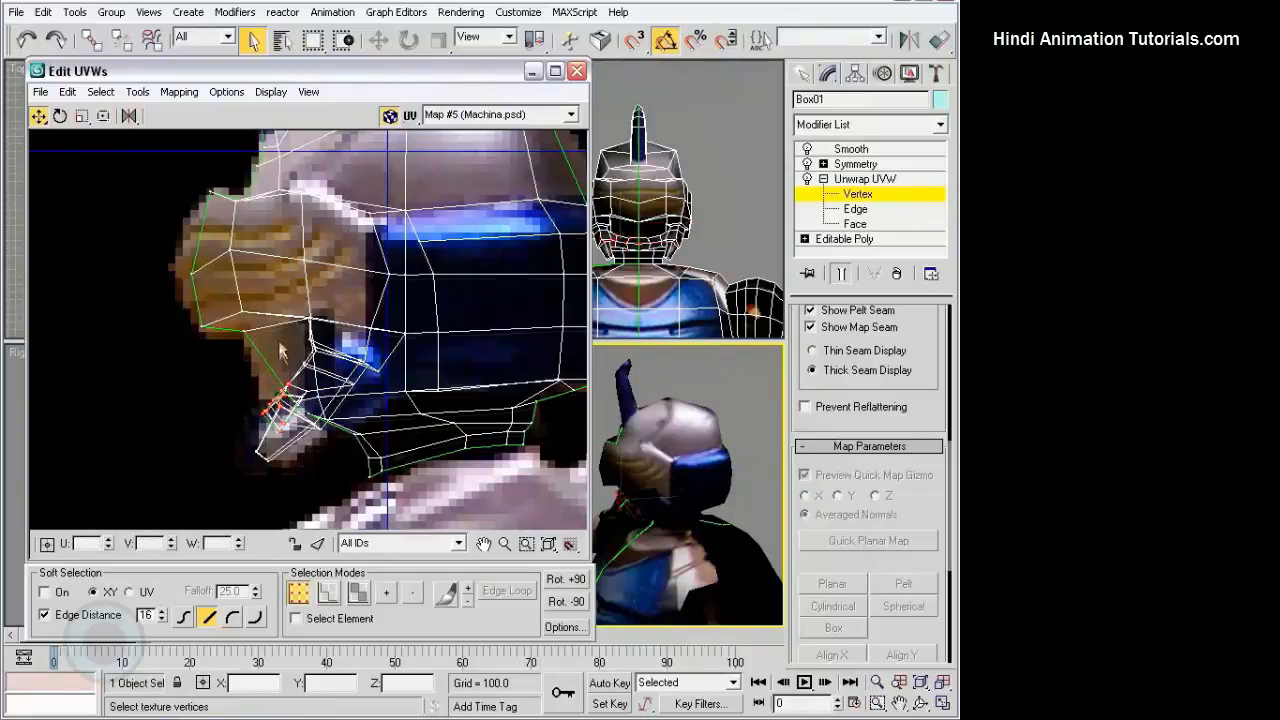
Adjust the rear and crown vertices of the head UVs to the outline of the painted helmet.
middle_drag(209, 190, 205, 265)
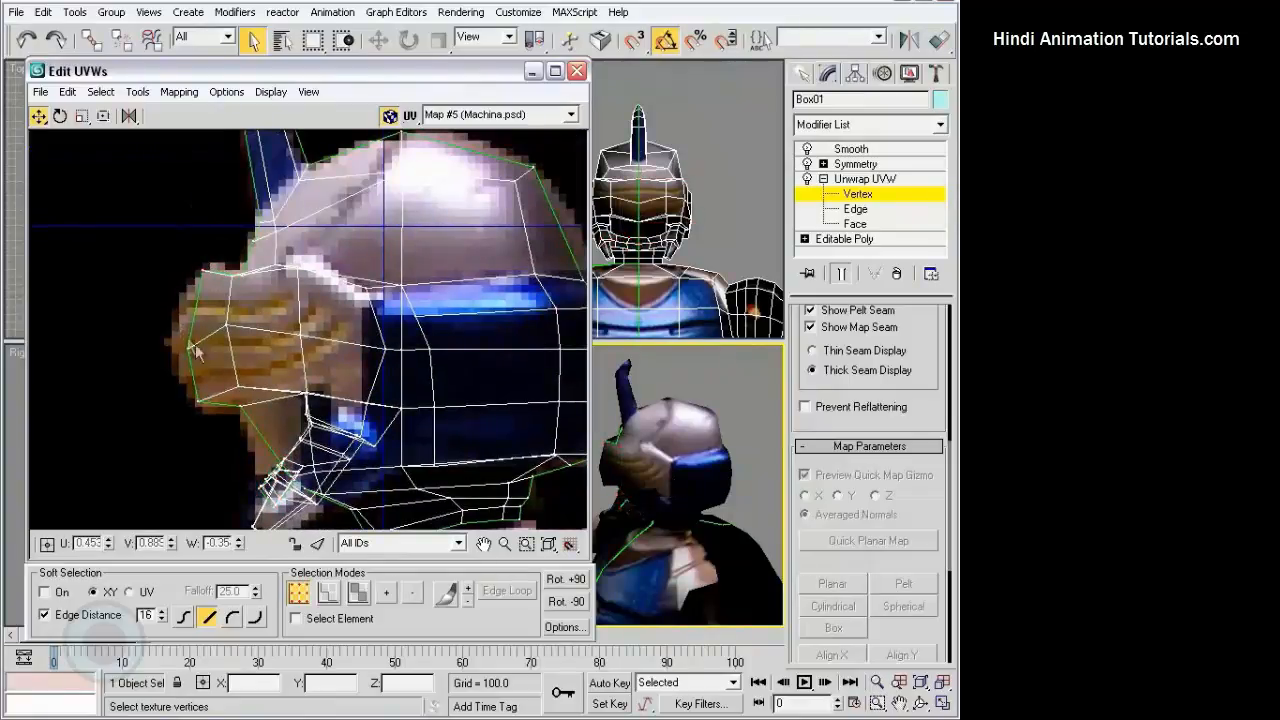
middle_drag(390, 130, 290, 183)
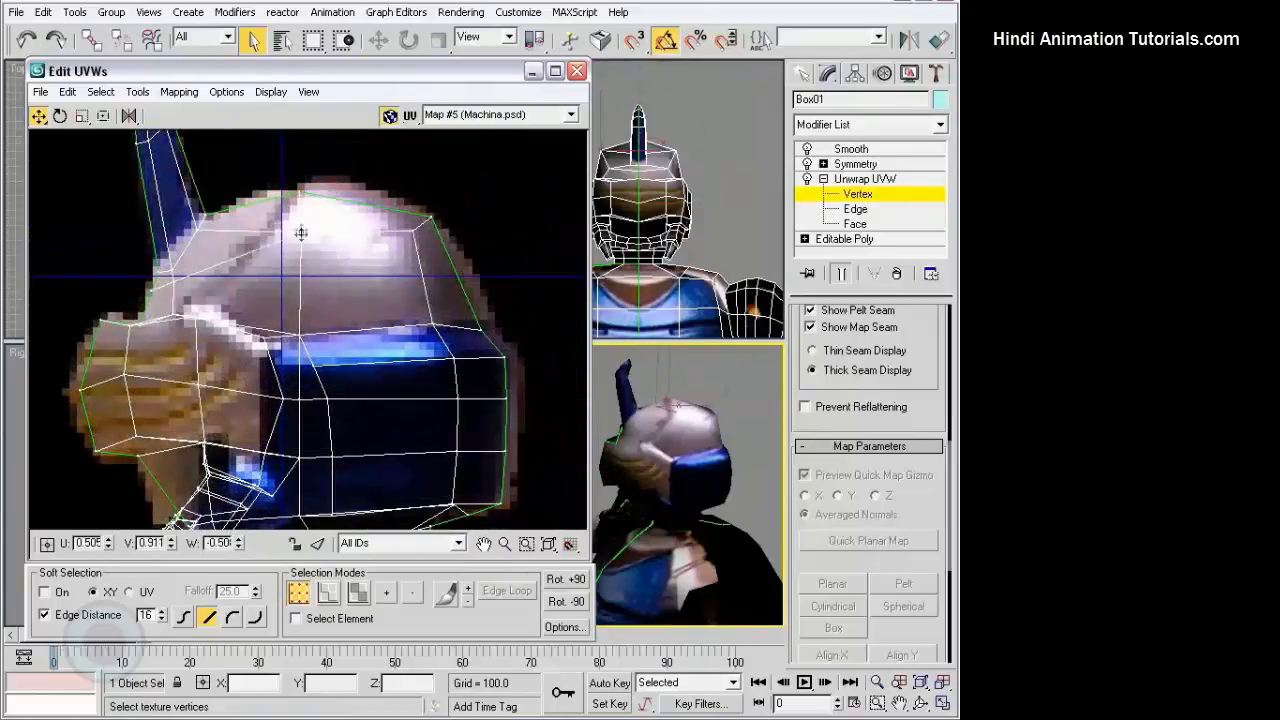
middle_drag(423, 247, 480, 347)
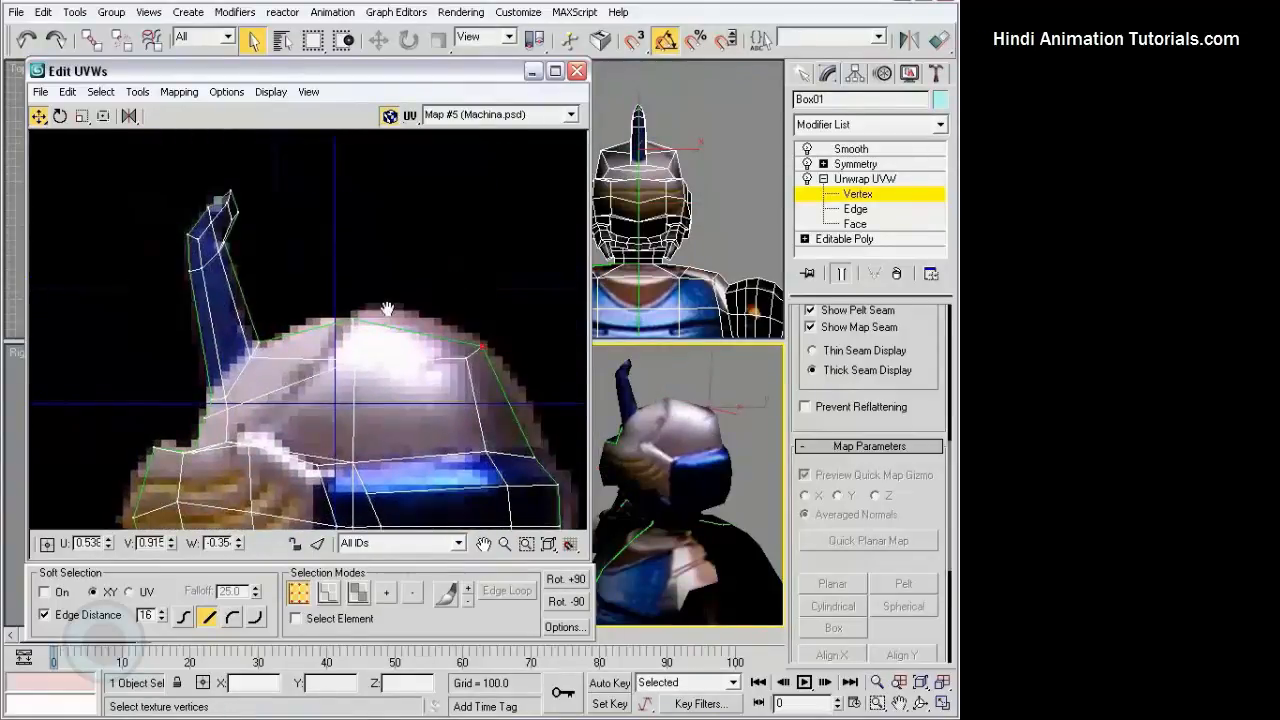
Leave vertex editing, close the UV editor and deselect the robot.
alt+middle_drag(688, 450, 426, 357)
click(862, 178)
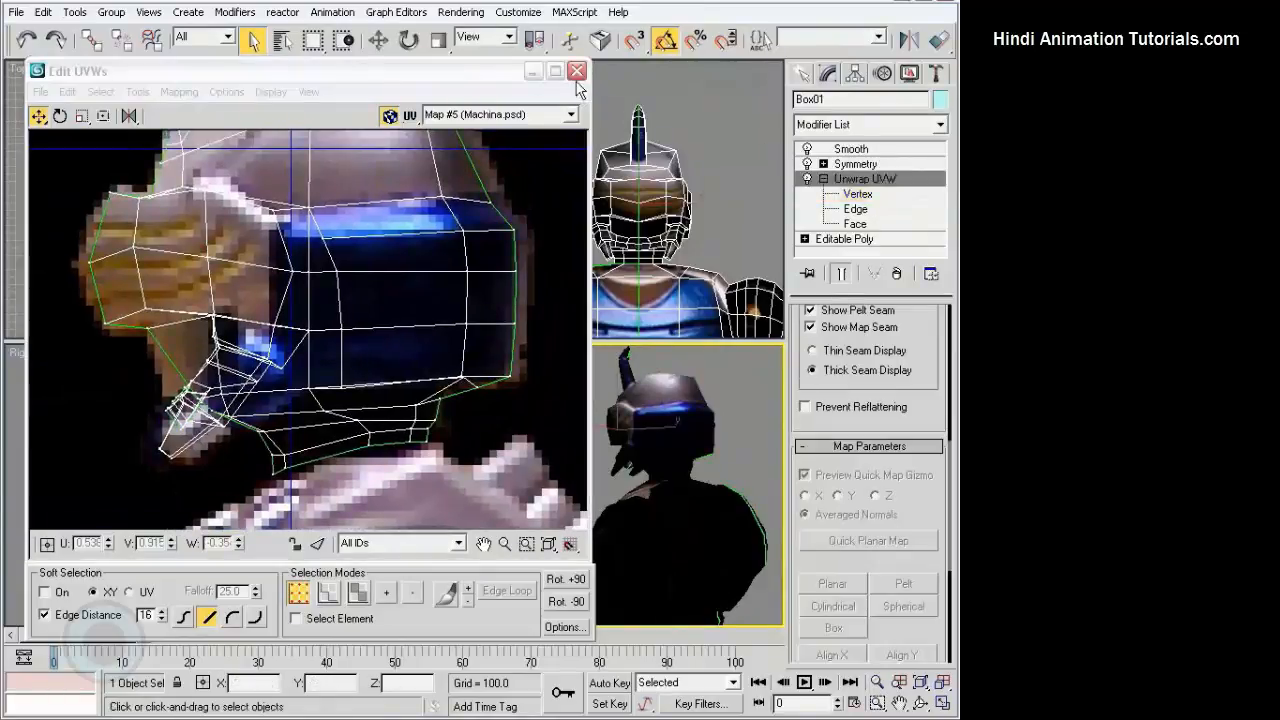
click(577, 73)
alt+middle_drag(641, 486, 797, 476)
click(748, 442)
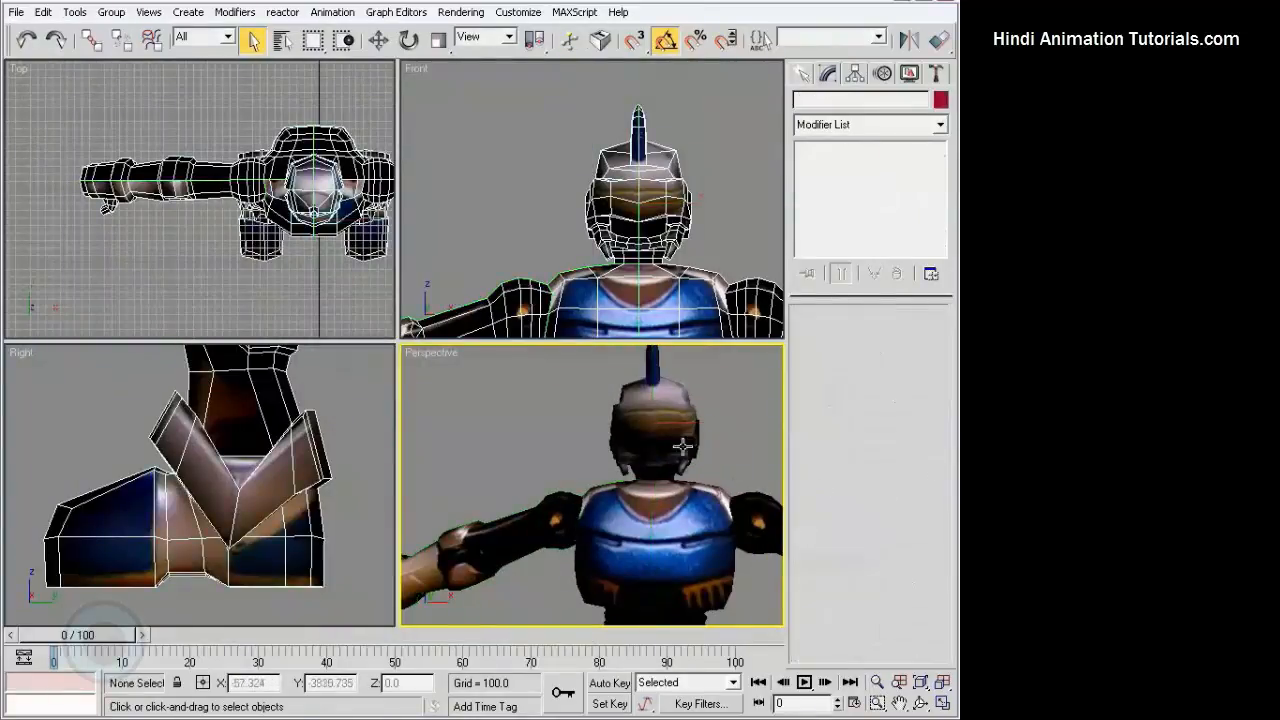
Frame the robot from the front in the Perspective view, render a test image and close it.
middle_drag(686, 446, 508, 456)
scroll(698, 461, down, 8)
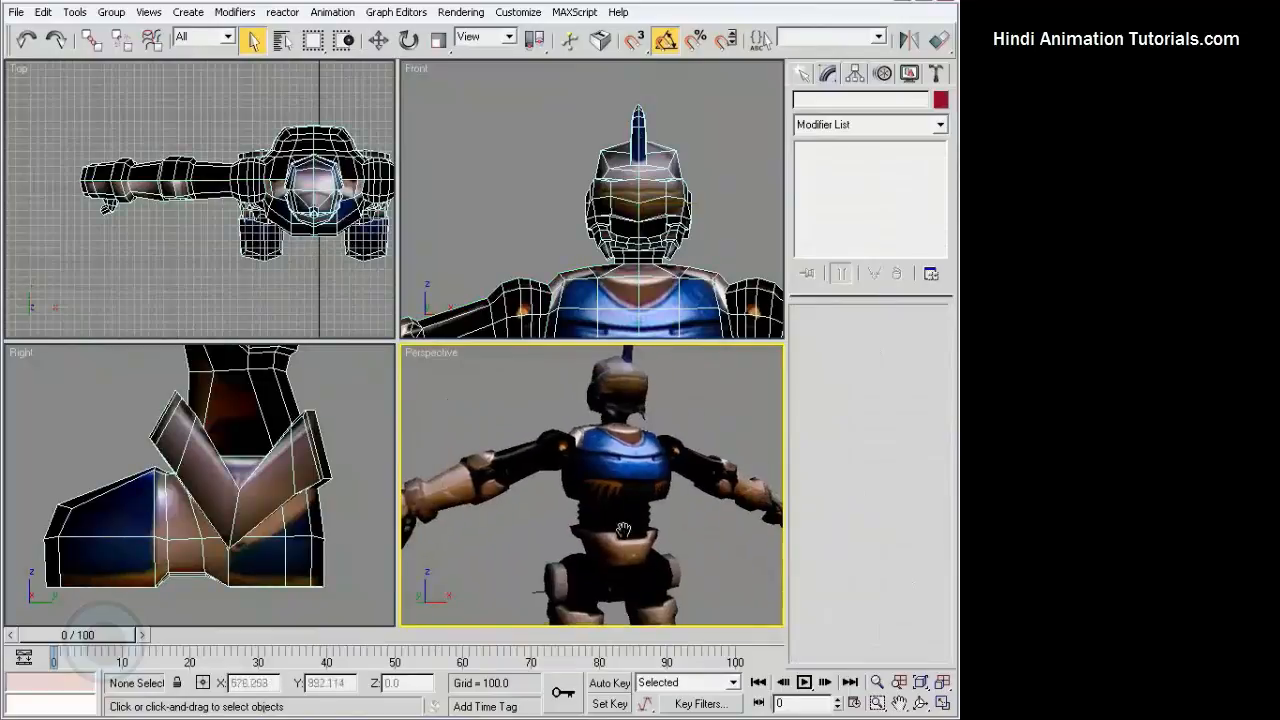
middle_drag(620, 490, 630, 455)
mouse_move(630, 455)
alt+middle_down()
mouse_move(662, 462)
mouse_move(629, 465)
mouse_move(645, 460)
mouse_move(637, 448)
mouse_move(640, 472)
alt+middle_up()
drag(880, 50, 603, 52)
click(940, 42)
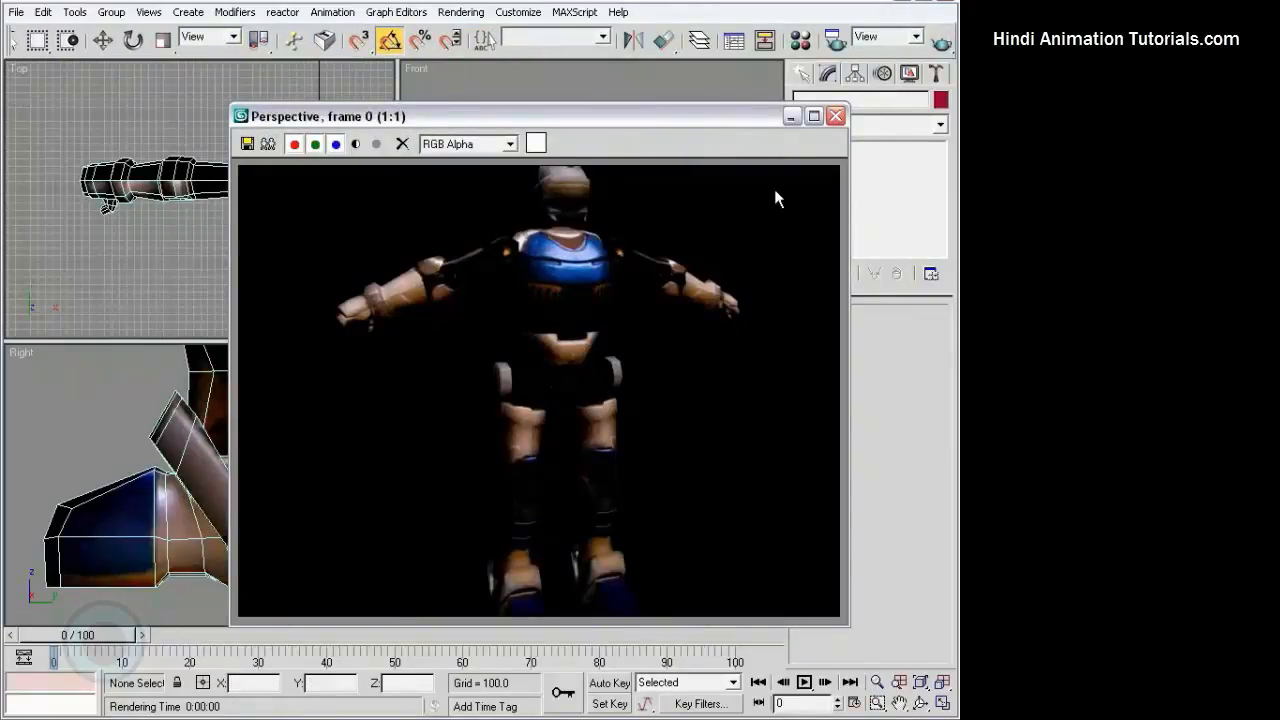
click(834, 118)
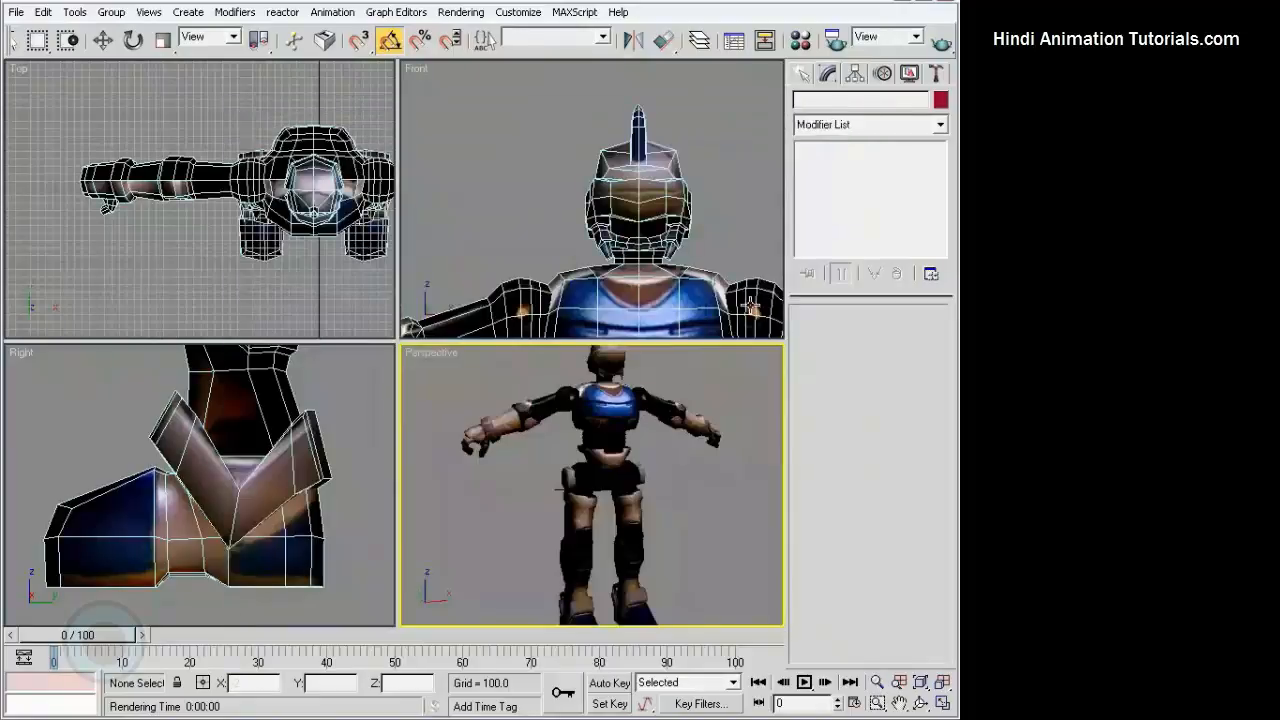
Inspect the head and the robot's back, reselect the robot and enter face editing in Unwrap UVW.
scroll(653, 499, up, 4)
middle_drag(653, 500, 575, 483)
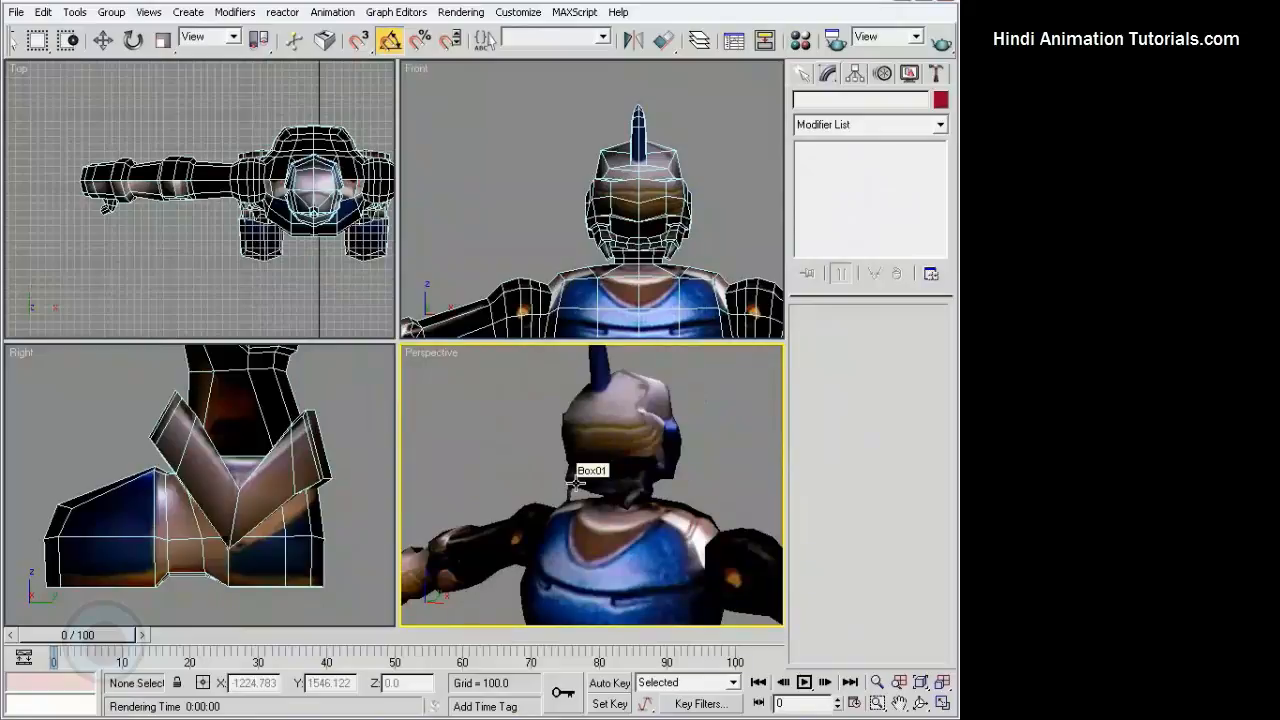
scroll(575, 483, down, 5)
alt+middle_drag(575, 483, 429, 451)
scroll(675, 472, down, 2)
middle_drag(695, 560, 648, 505)
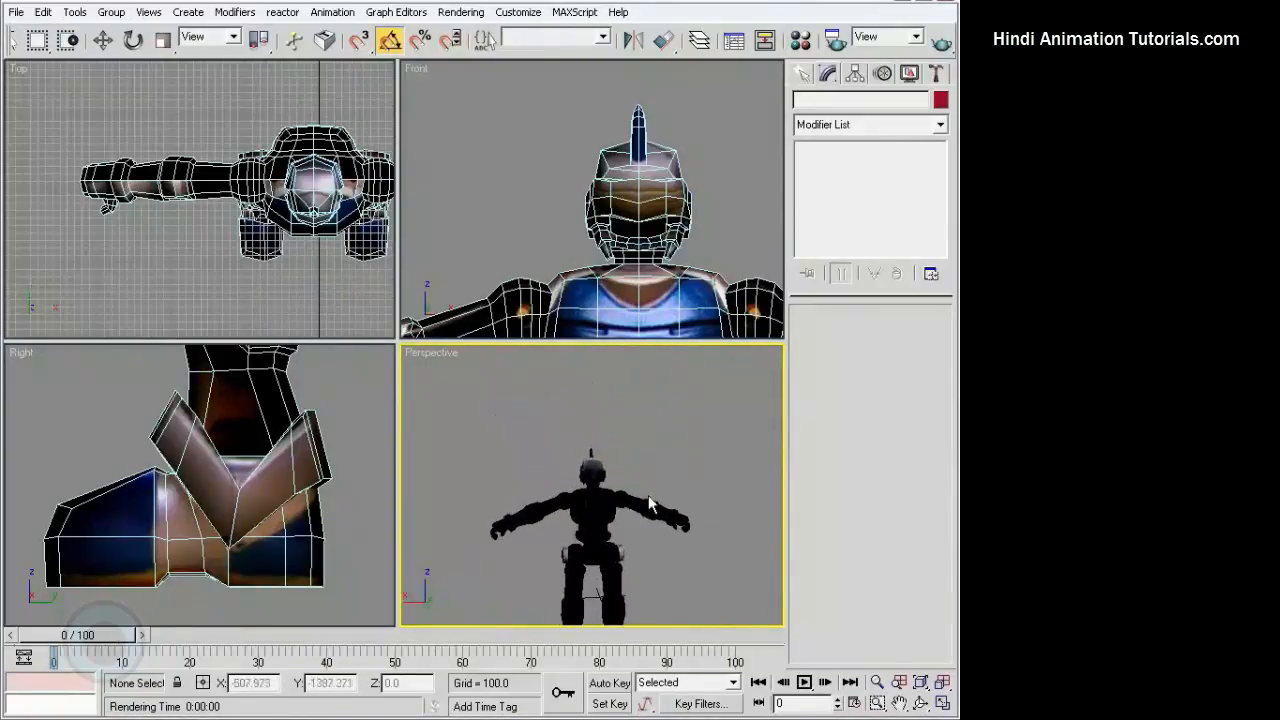
scroll(648, 505, up, 2)
click(678, 472)
click(876, 227)
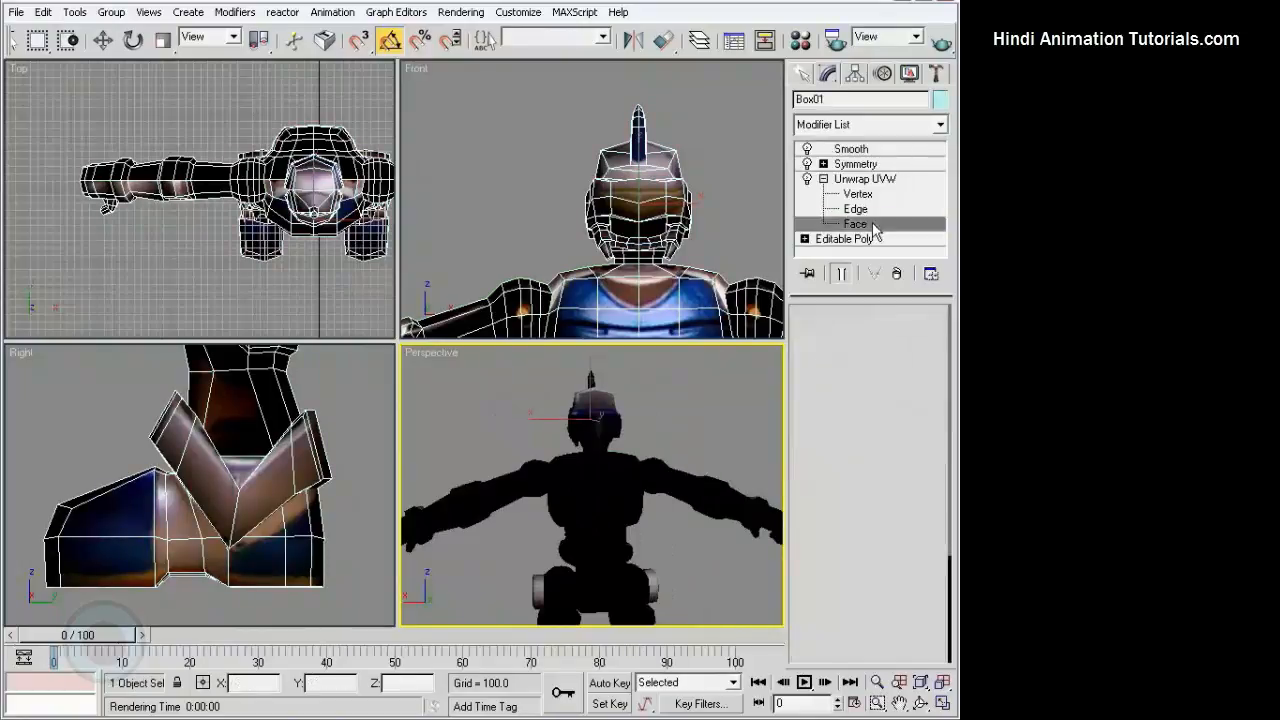
Select all faces of the robot's upper torso in the Front view.
middle_drag(678, 325, 654, 211)
scroll(281, 421, down, 4)
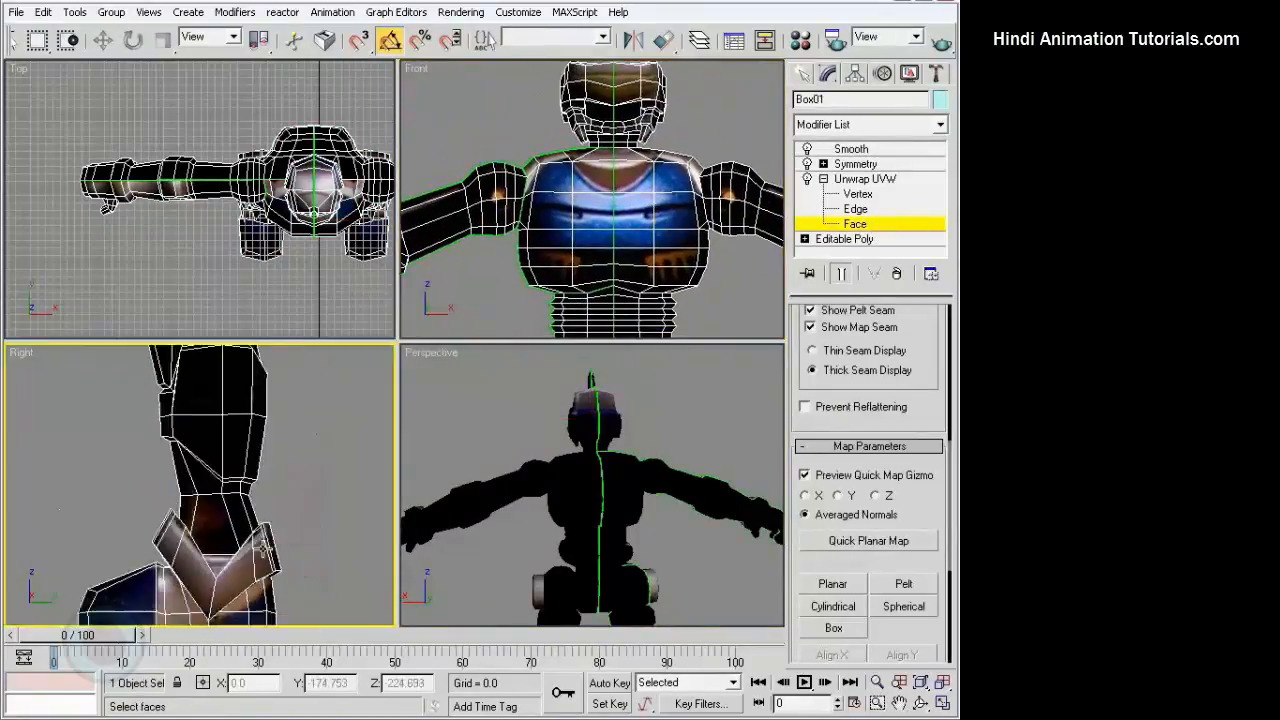
middle_drag(281, 421, 260, 507)
middle_drag(508, 310, 506, 298)
drag(705, 291, 705, 291)
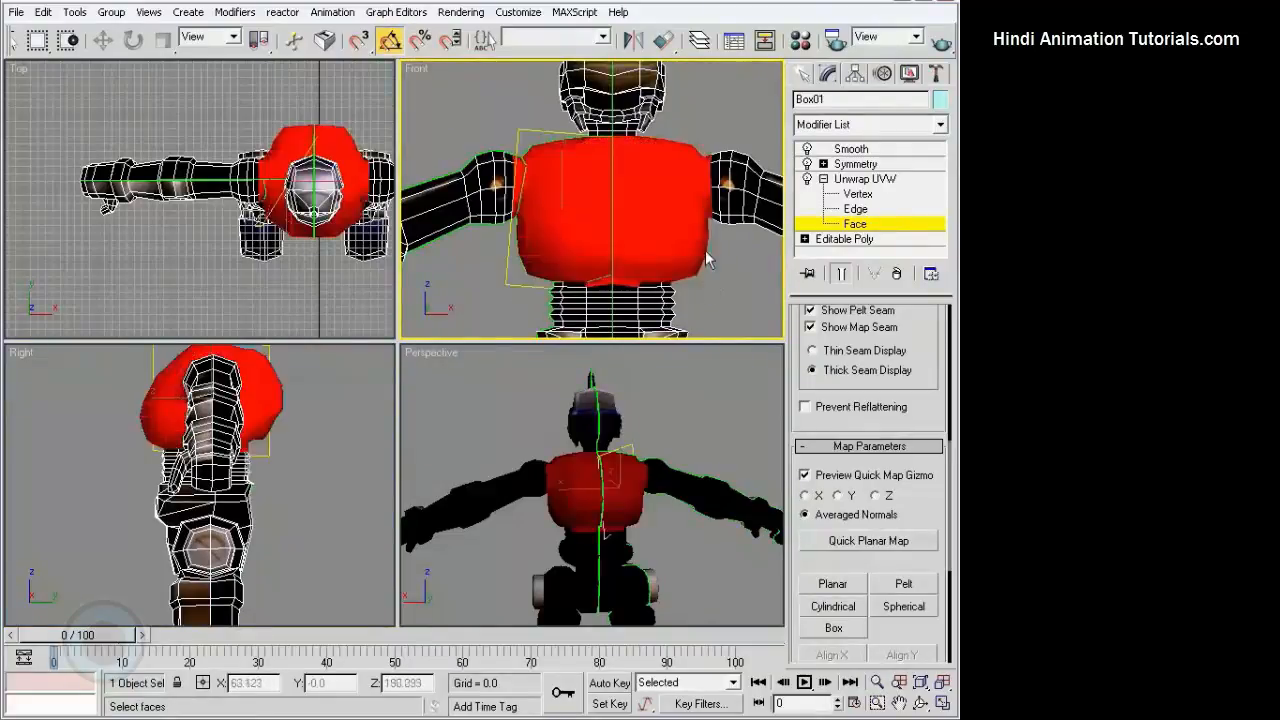
Remove the front half of the torso from the face selection, keeping only the back faces.
scroll(110, 375, up, 2)
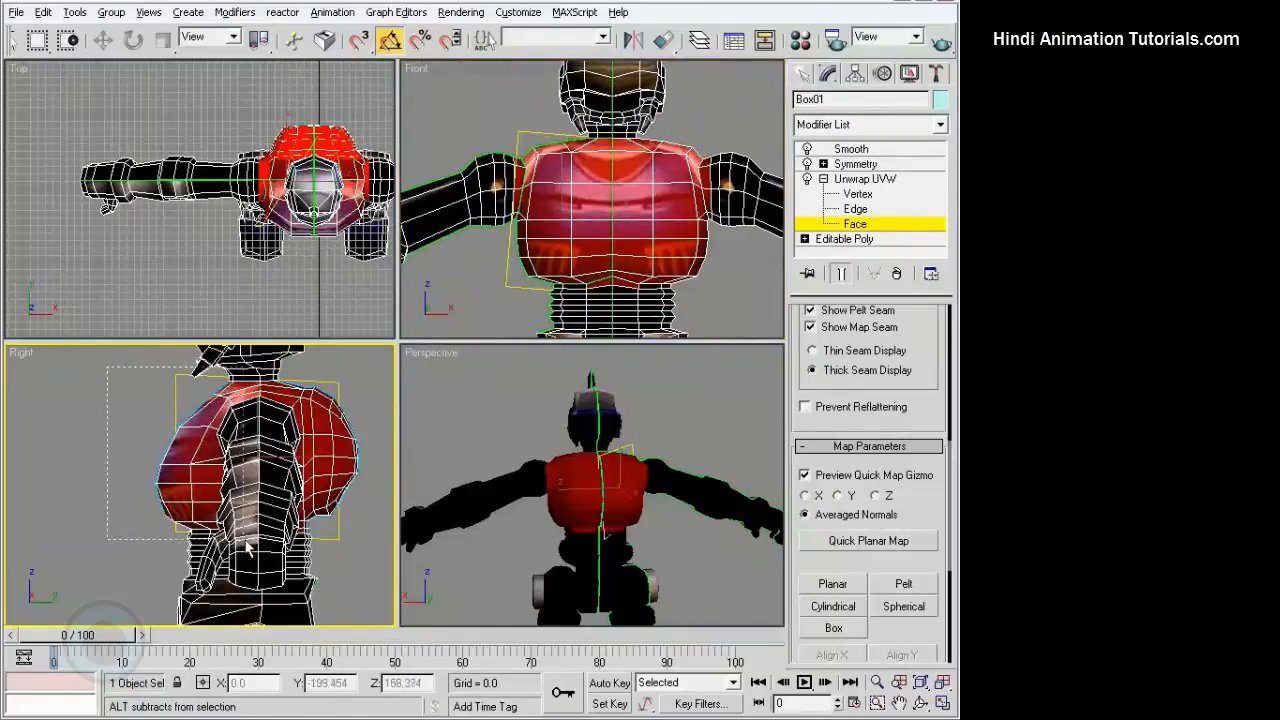
alt+drag(248, 548, 252, 550)
middle_drag(200, 250, 156, 262)
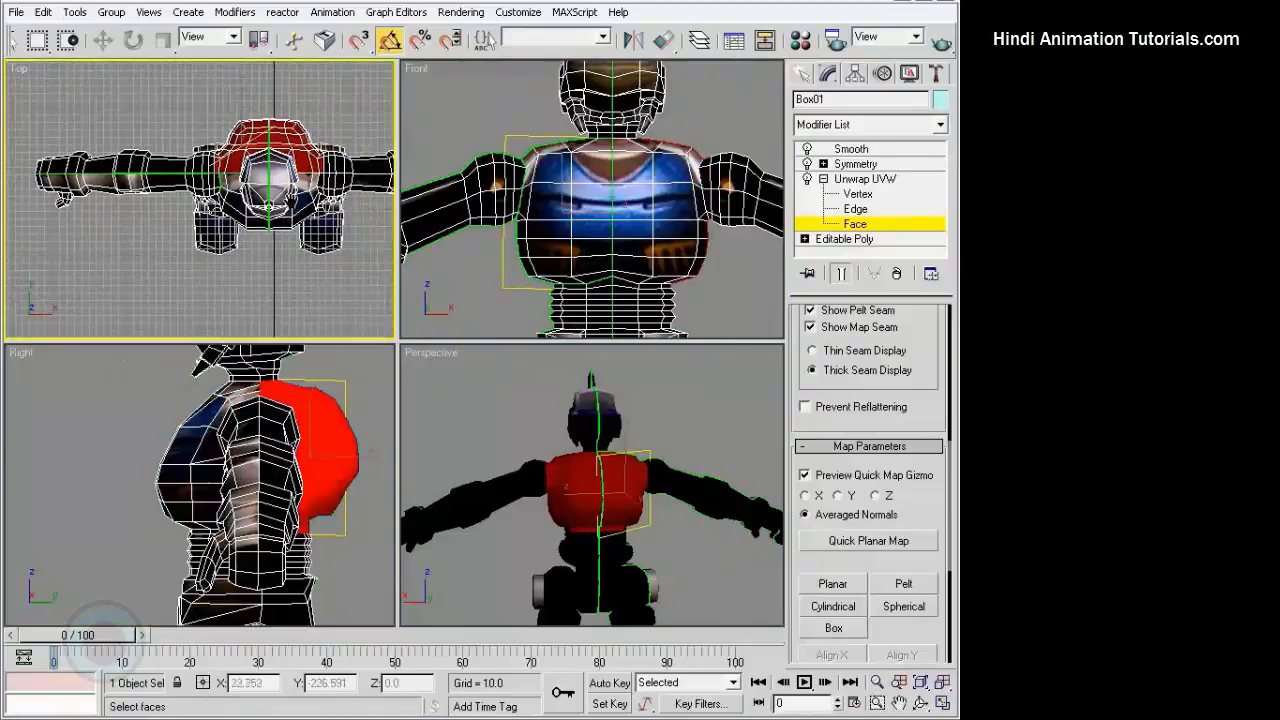
Switch the Front view to wireframe display around the lower torso.
scroll(643, 250, up, 2)
middle_drag(650, 262, 629, 231)
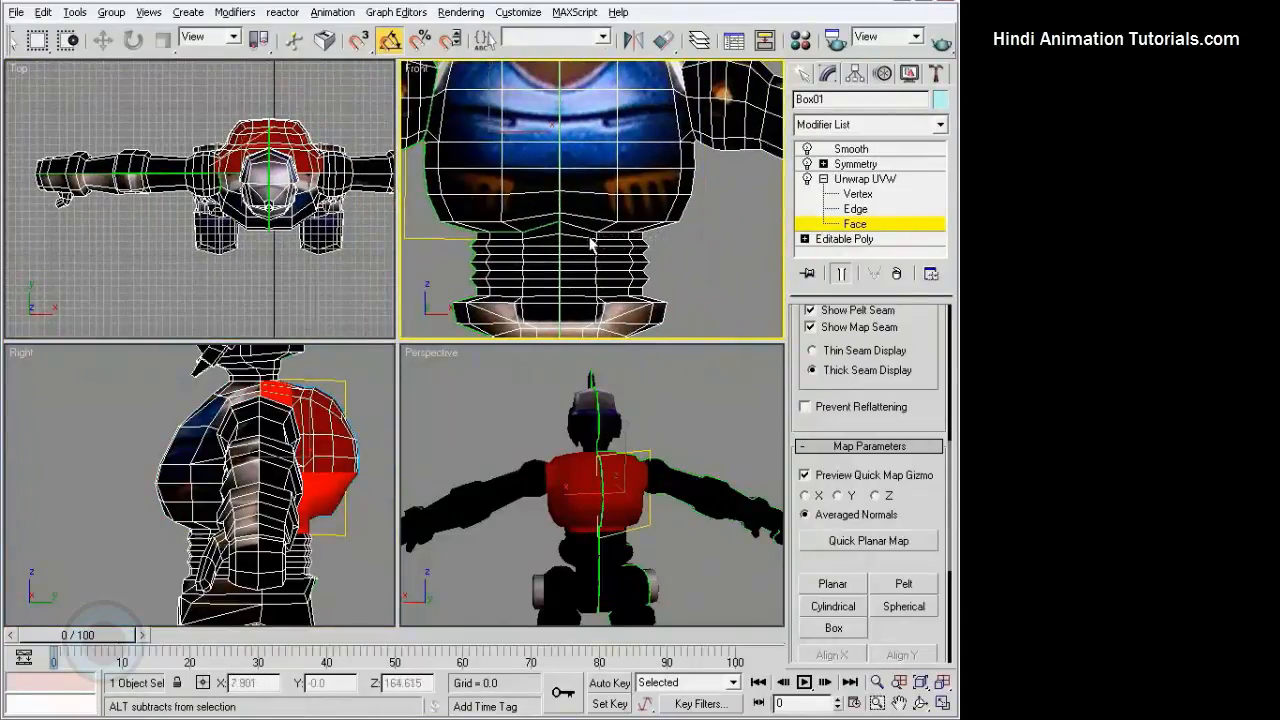
right_click(428, 68)
click(457, 117)
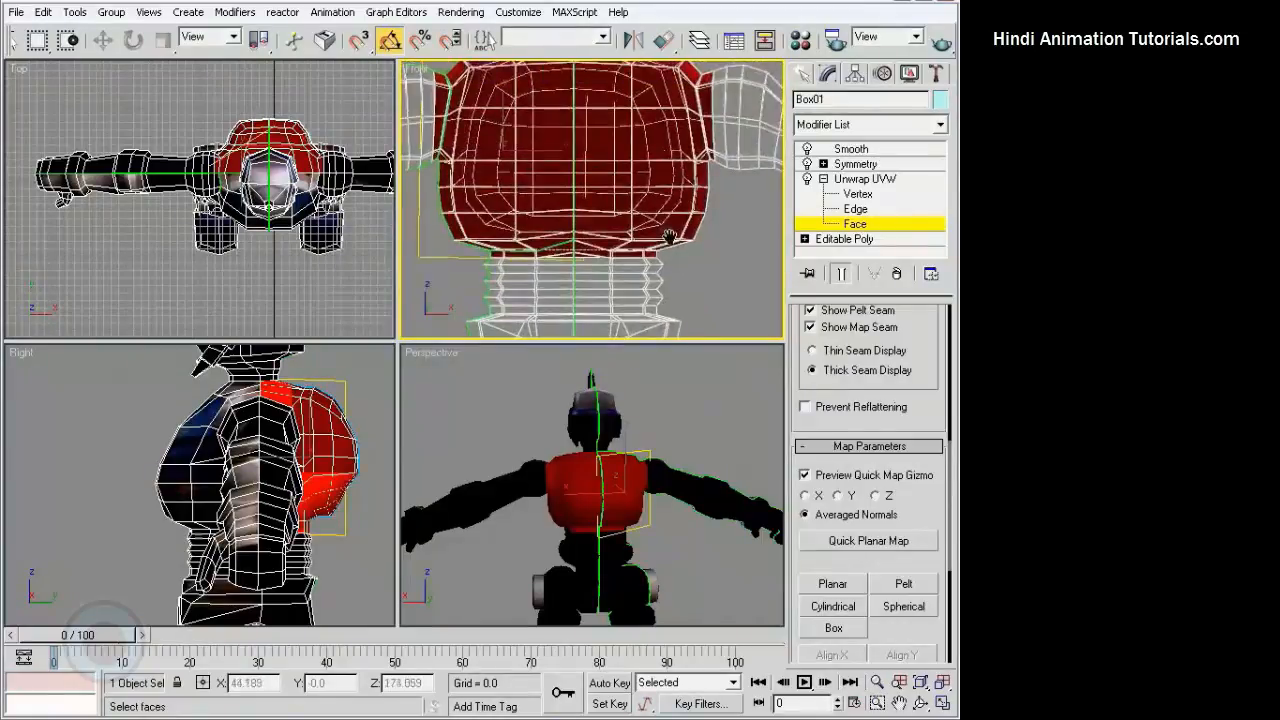
Remove the waist faces just below the torso back from the face selection.
scroll(880, 358, up, 10)
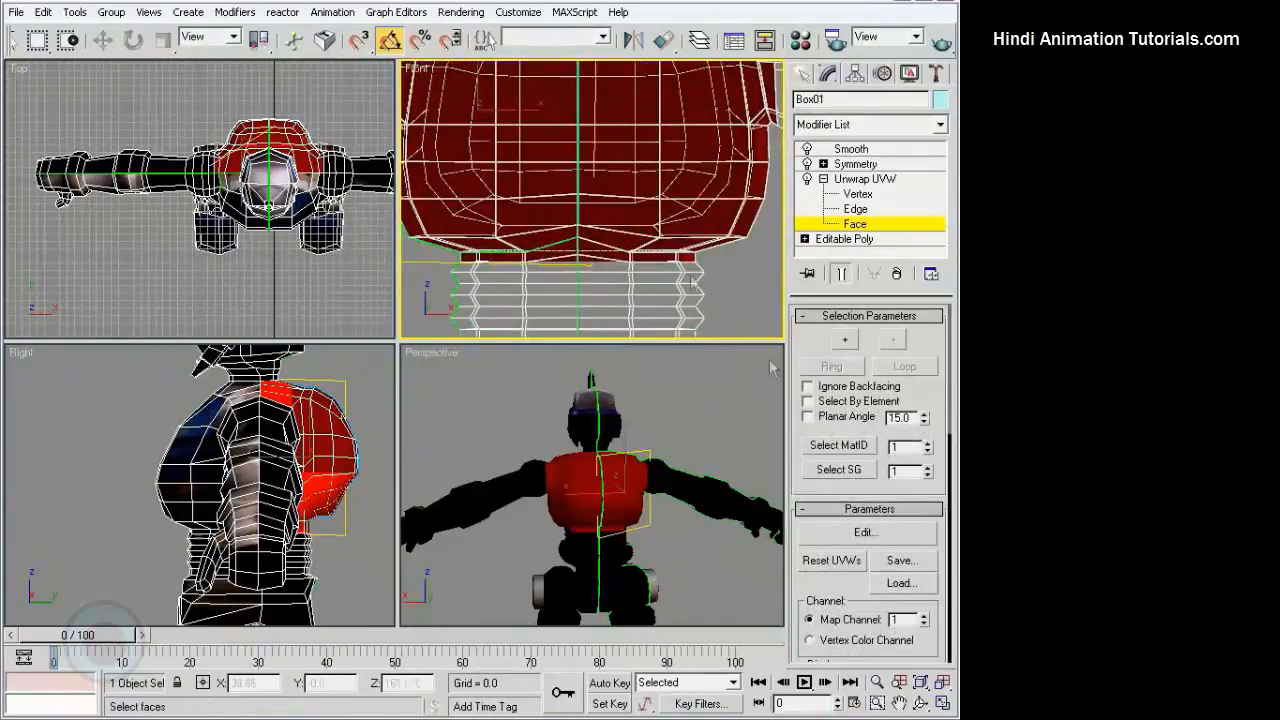
middle_drag(693, 277, 719, 273)
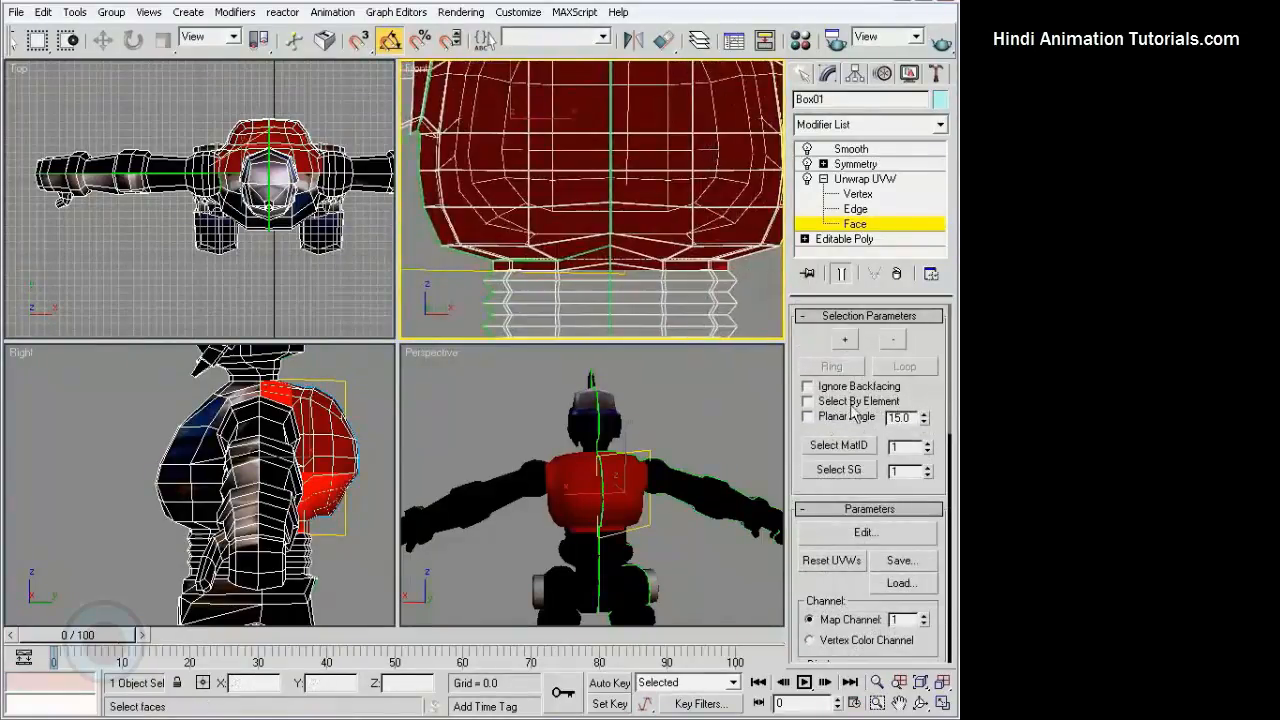
scroll(663, 457, up, 5)
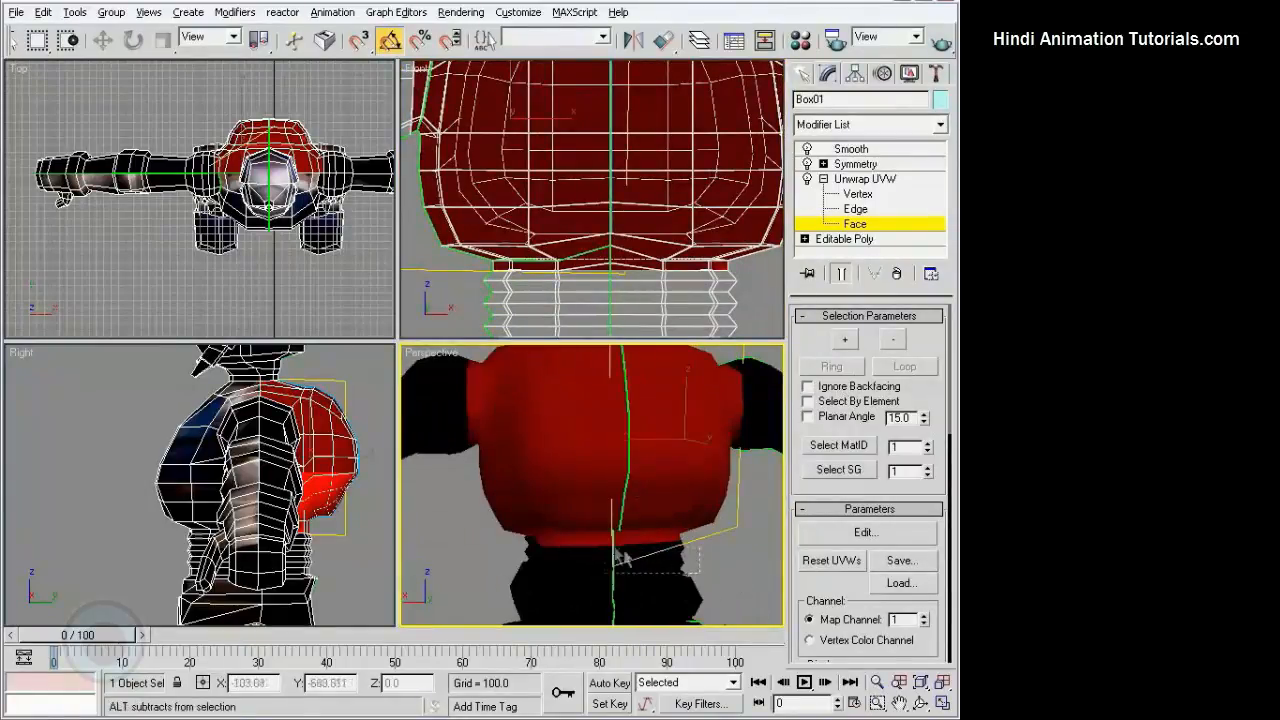
drag(530, 548, 530, 548)
alt+middle_drag(530, 548, 655, 525)
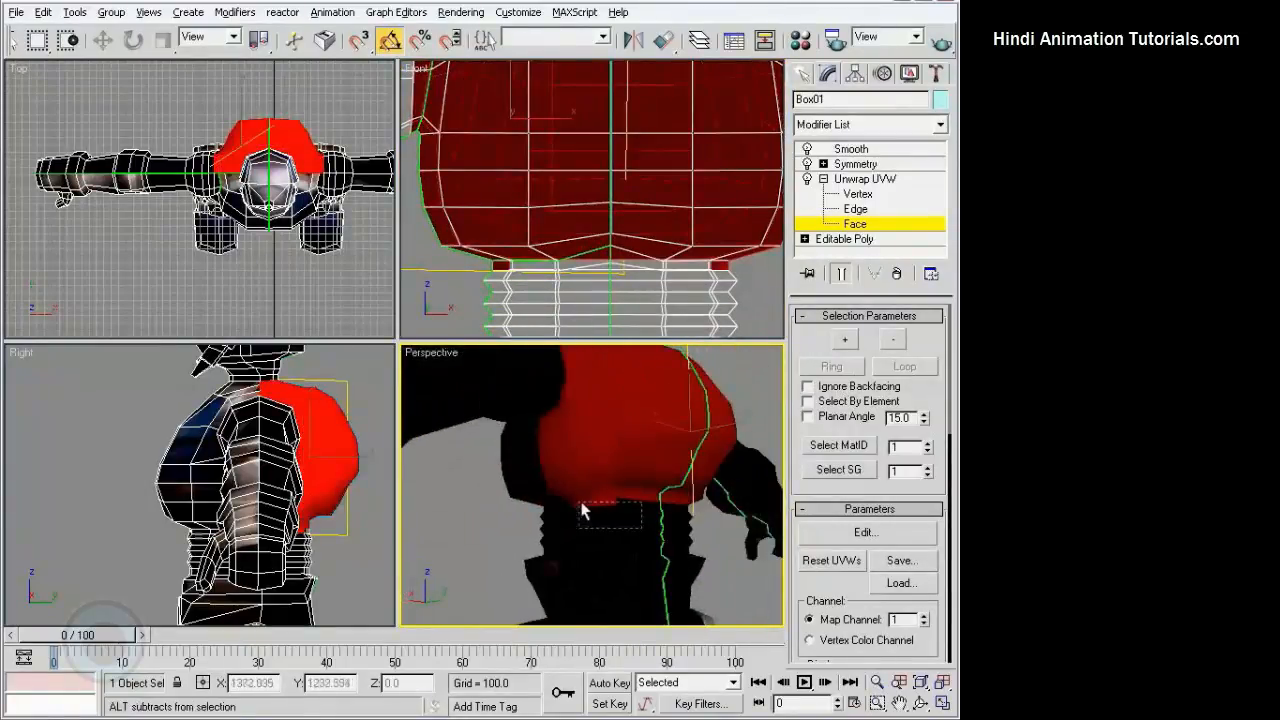
scroll(316, 535, up, 4)
middle_drag(316, 535, 274, 526)
scroll(209, 477, up, 4)
alt+drag(276, 528, 181, 508)
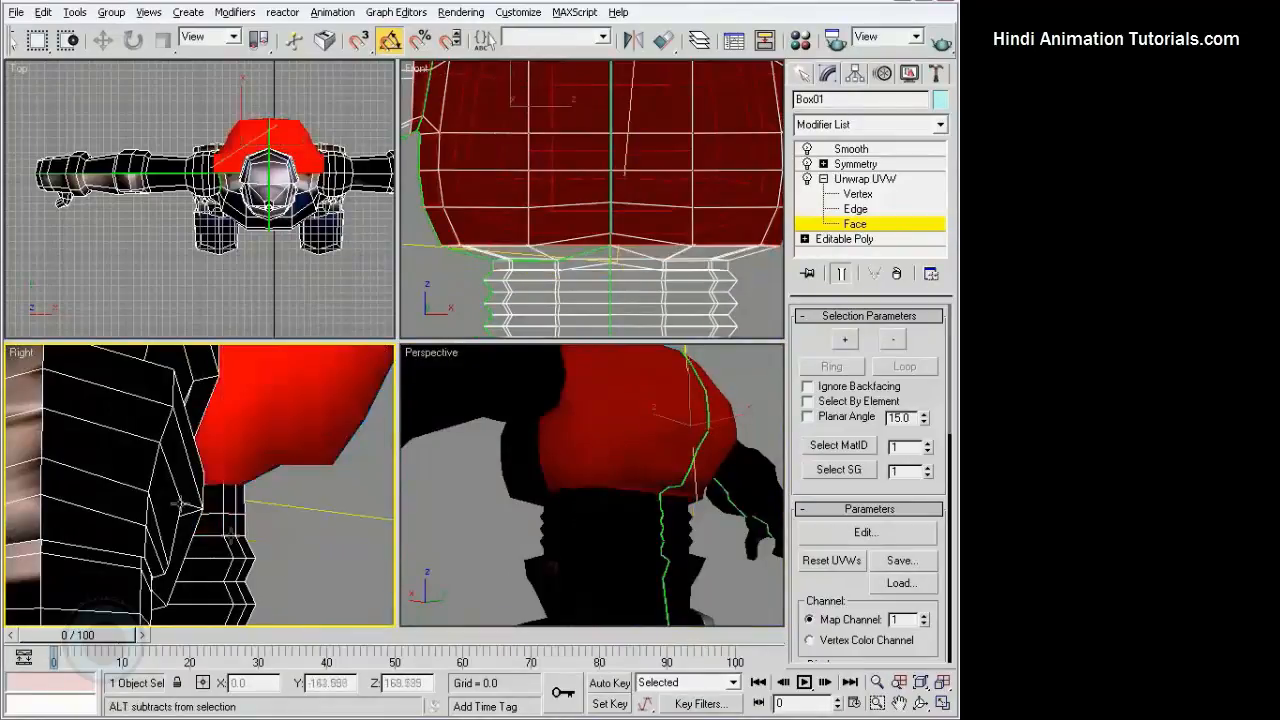
middle_drag(226, 535, 318, 527)
scroll(302, 495, down, 4)
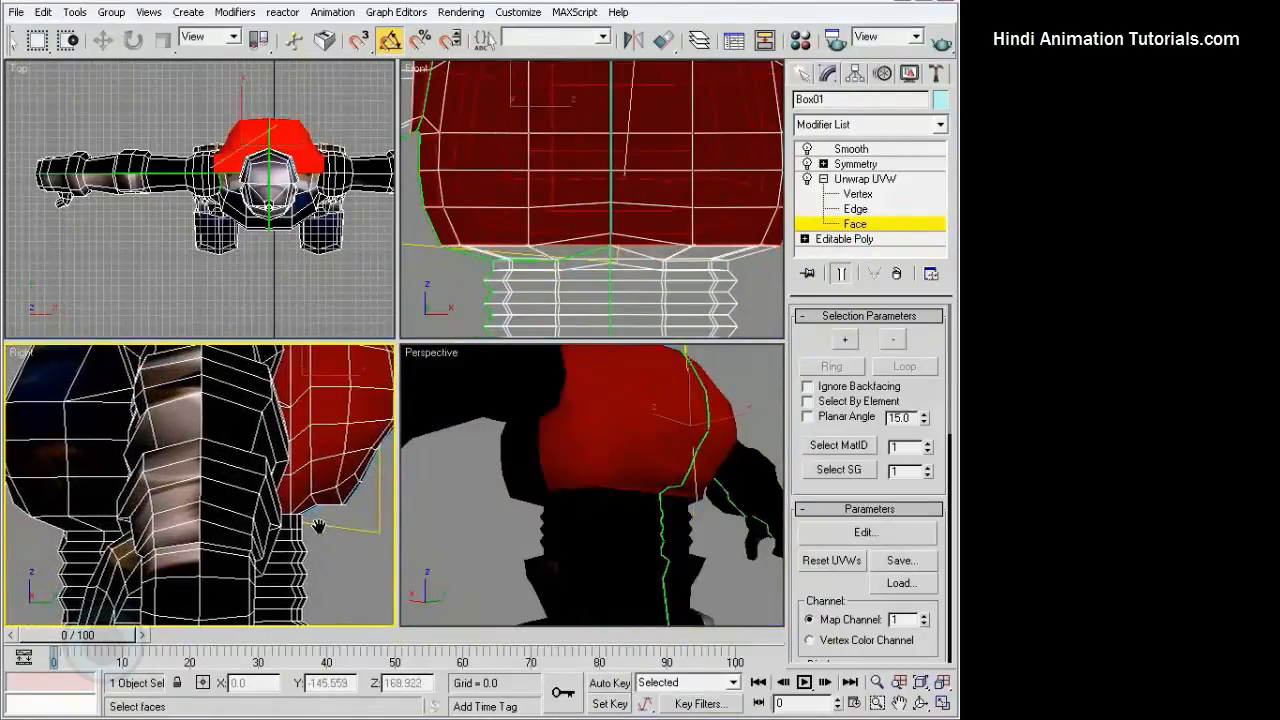
Add the missing lower edge faces of the torso back to the face selection.
mouse_move(629, 468)
alt+middle_down()
mouse_move(720, 480)
mouse_move(756, 457)
mouse_move(651, 478)
alt+middle_up()
middle_click(313, 527)
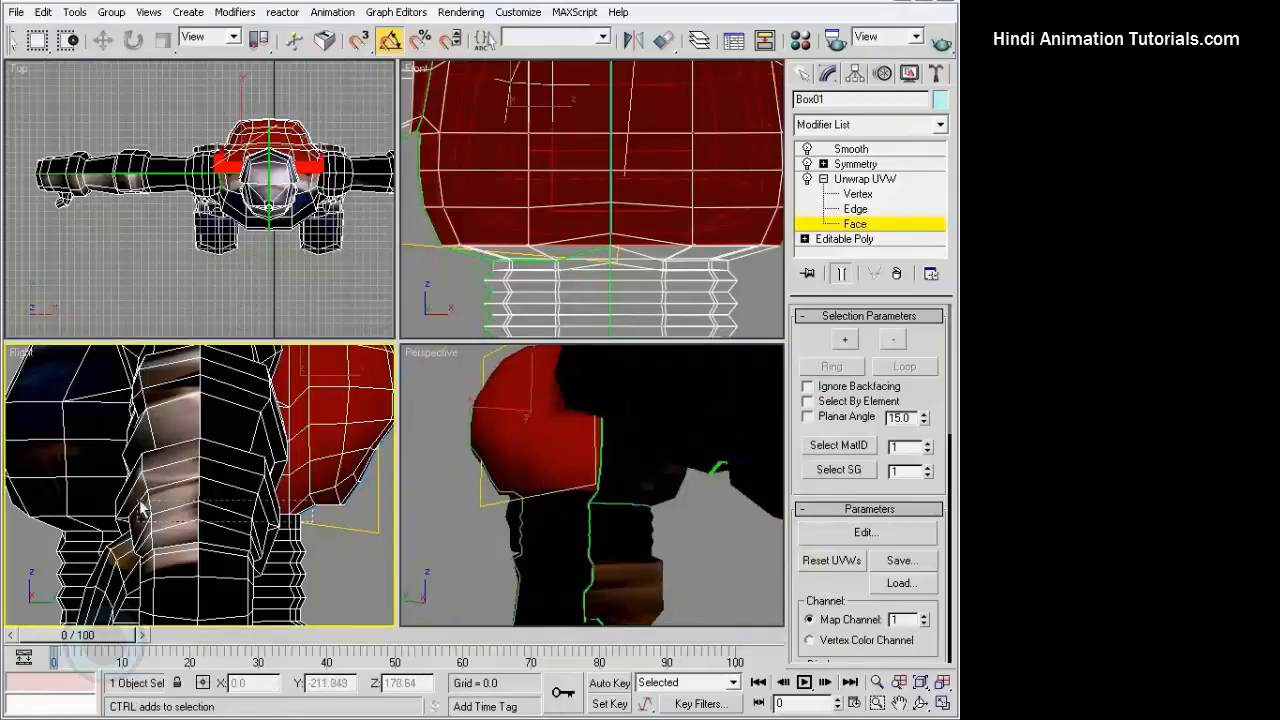
ctrl+drag(284, 516, 240, 514)
Remove the arm and hand faces from the selection so that only the torso back remains.
alt+middle_drag(591, 493, 333, 374)
middle_drag(483, 229, 613, 371)
alt+drag(526, 127, 545, 295)
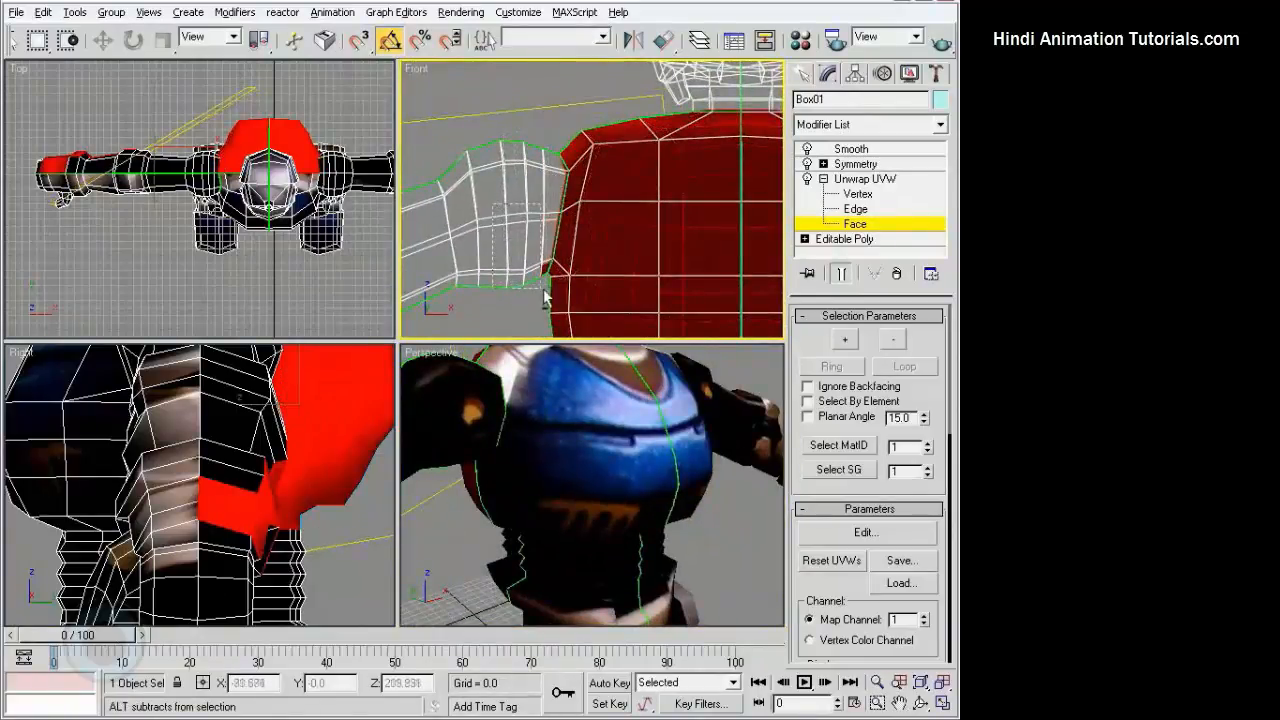
alt+middle_drag(652, 468, 655, 425)
scroll(642, 412, down, 3)
middle_drag(52, 131, 99, 155)
alt+drag(243, 275, 103, 118)
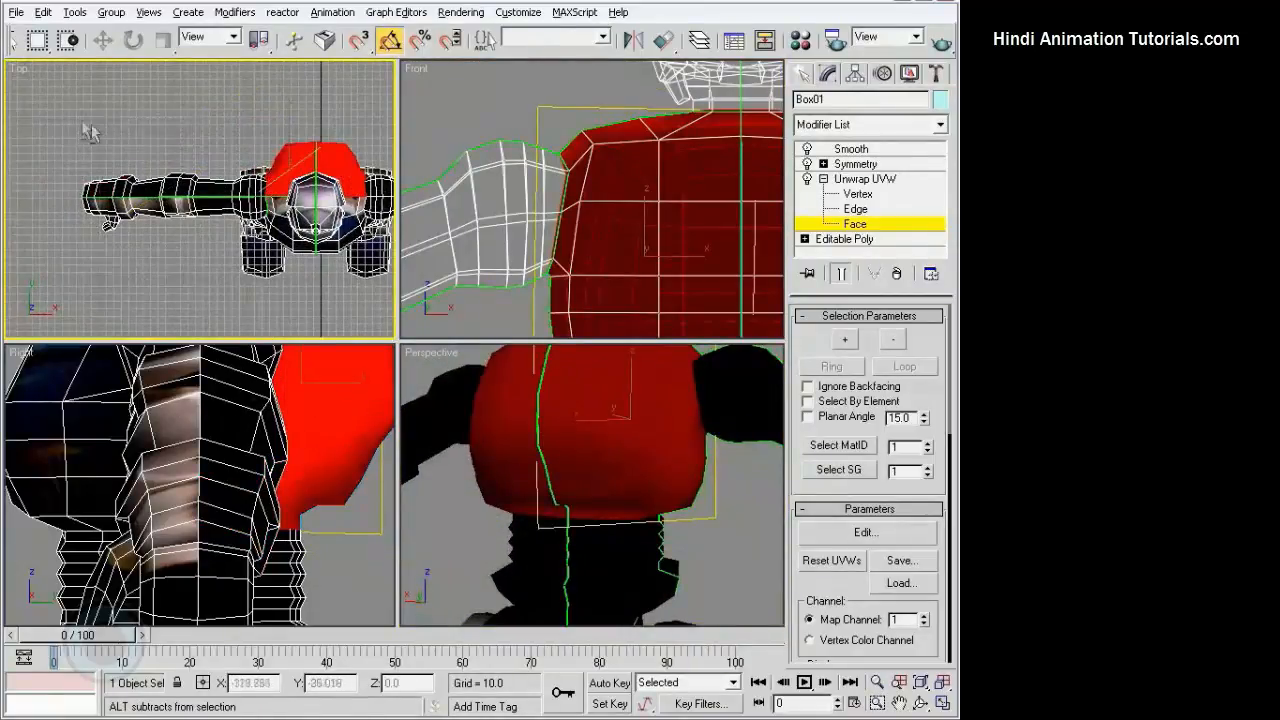
Check the torso back selection, open the UV editor and apply Planar mapping to those faces.
alt+middle_drag(540, 435, 700, 482)
scroll(614, 449, up, 1)
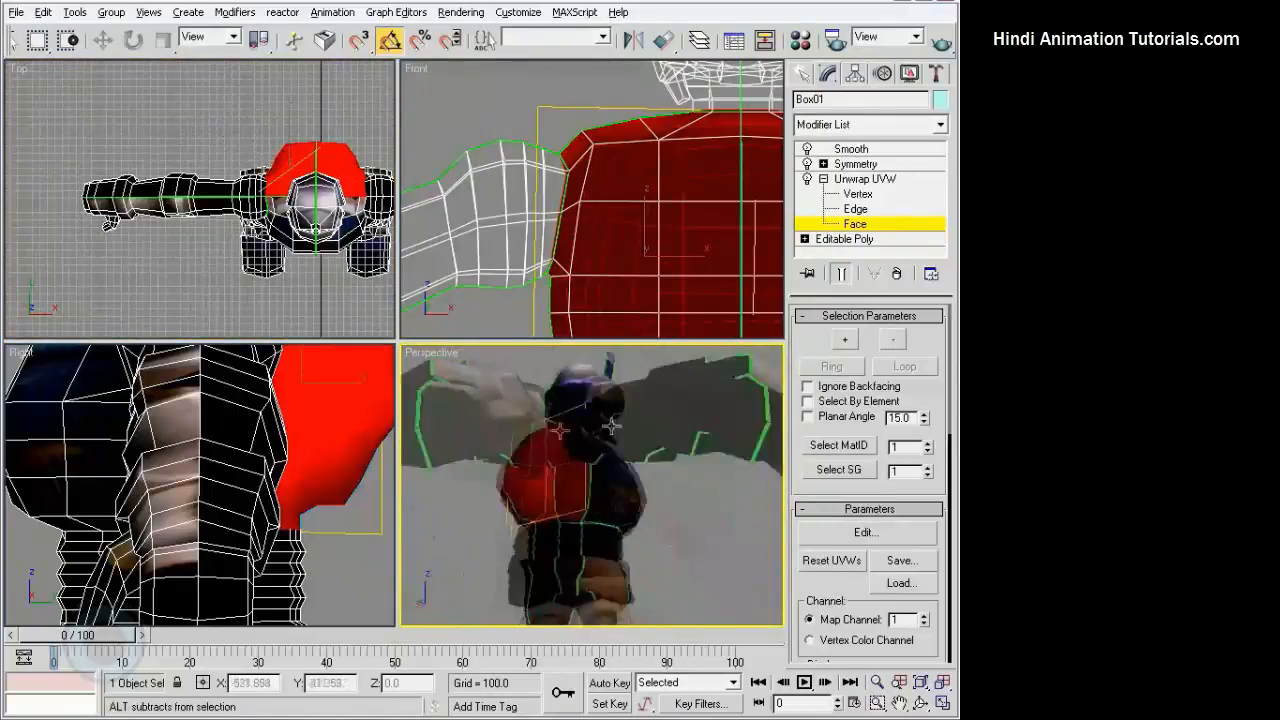
scroll(700, 482, down, 5)
key(z)
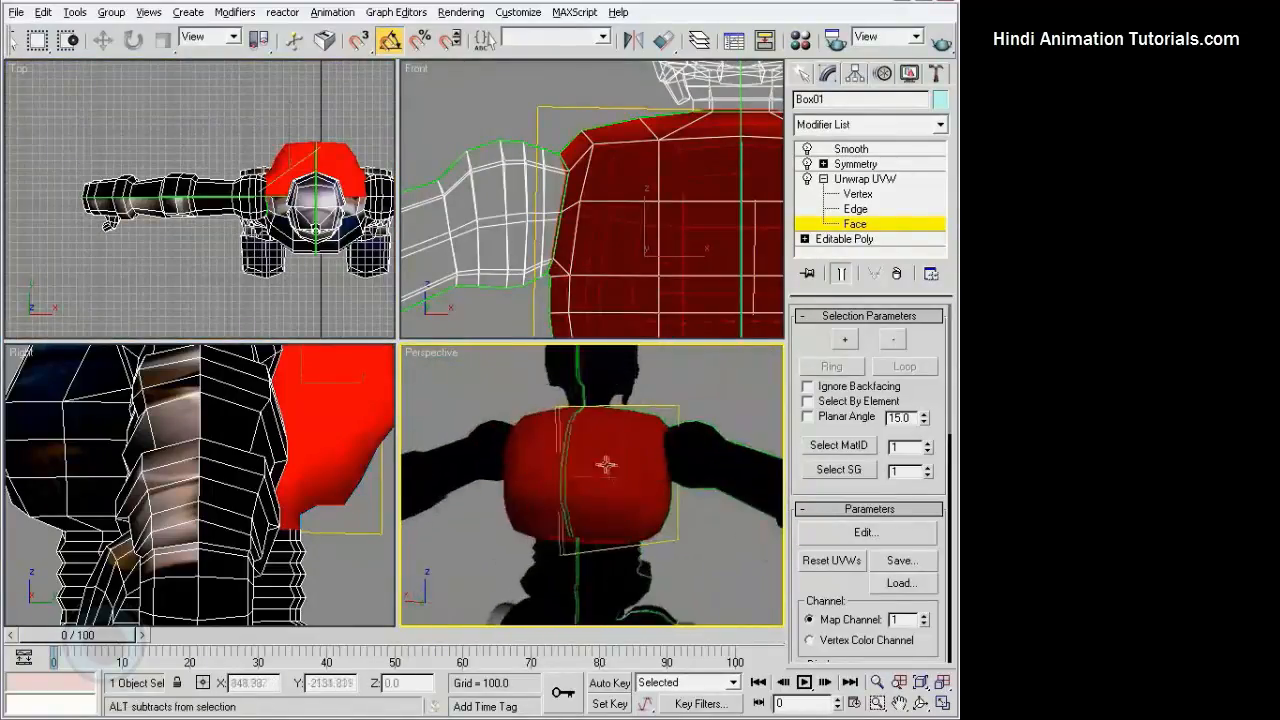
click(866, 534)
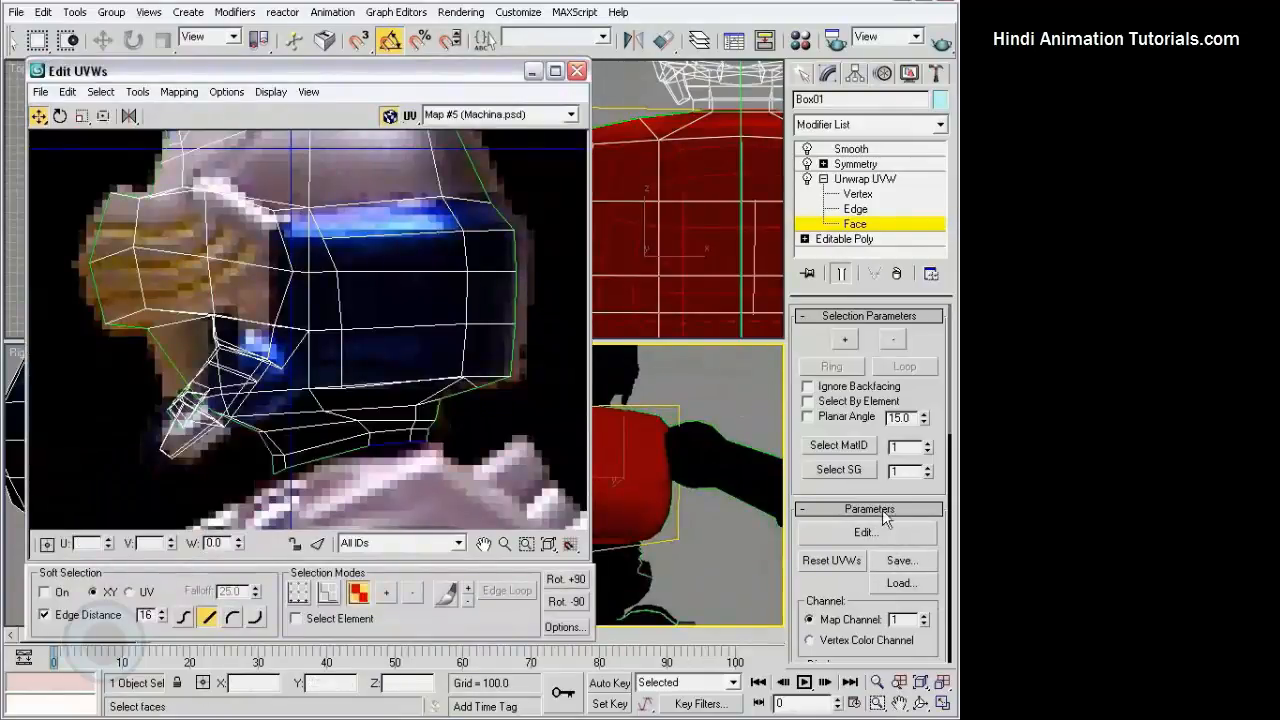
scroll(870, 480, down, 5)
click(843, 469)
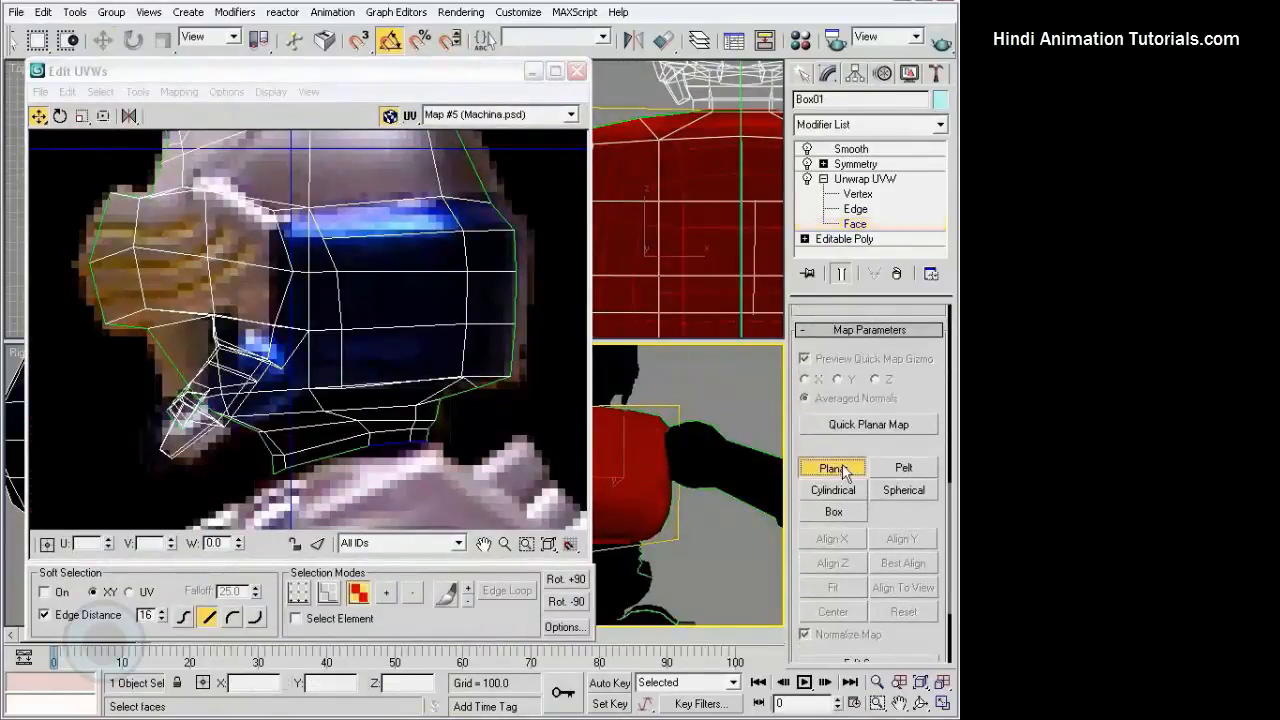
scroll(434, 258, down, 6)
middle_drag(376, 256, 390, 268)
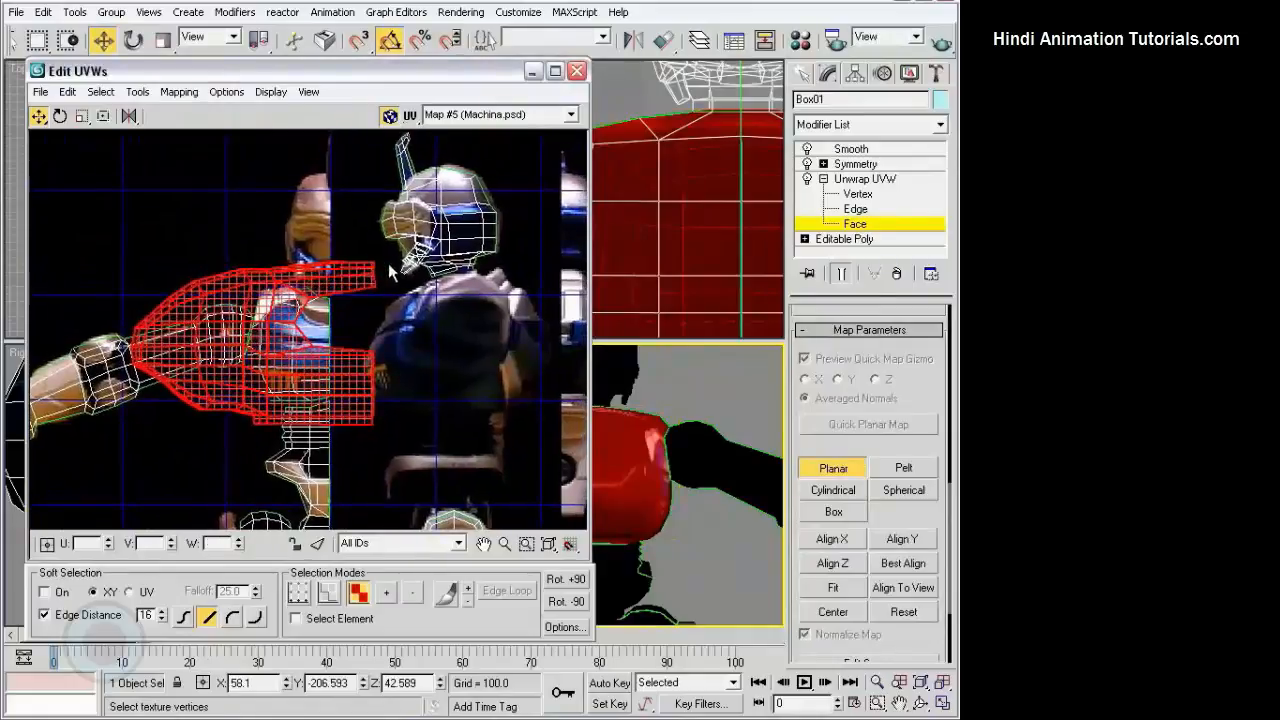
Rotate the planar mapping gizmo 90 degrees about Z to face the torso back and reopen the UV editor.
click(576, 71)
click(133, 40)
right_click(193, 123)
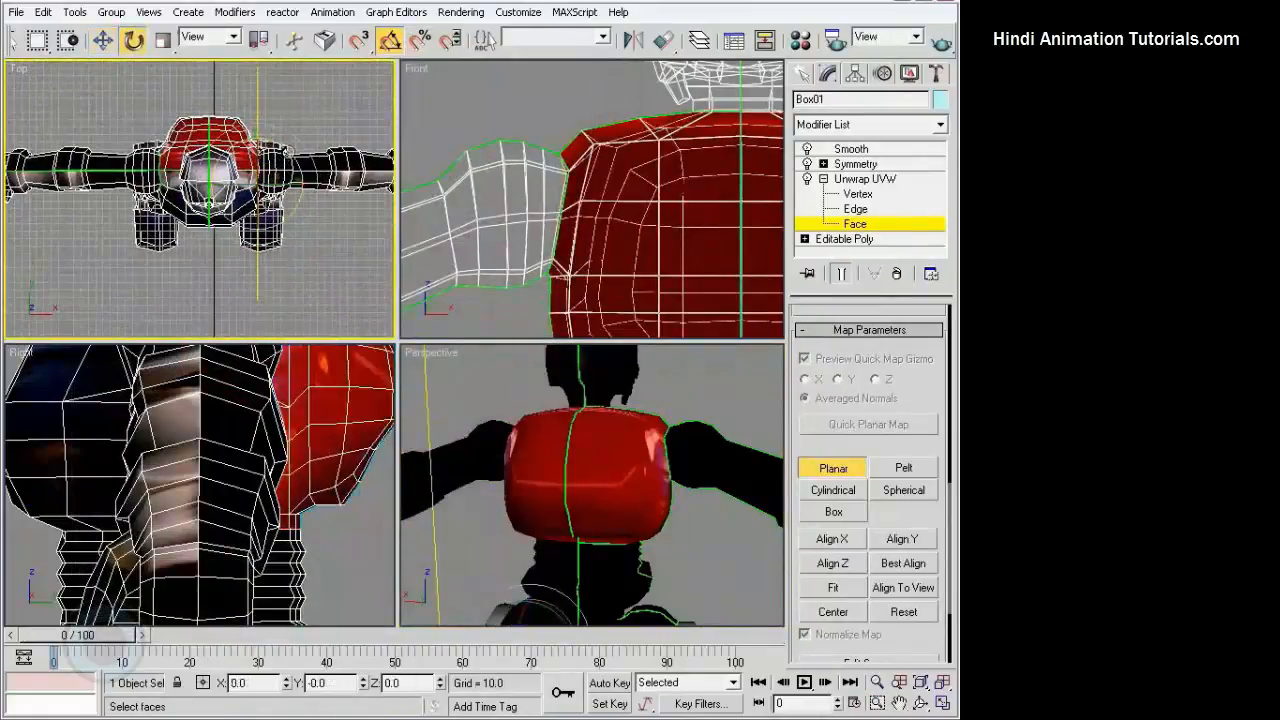
scroll(204, 124, up, 8)
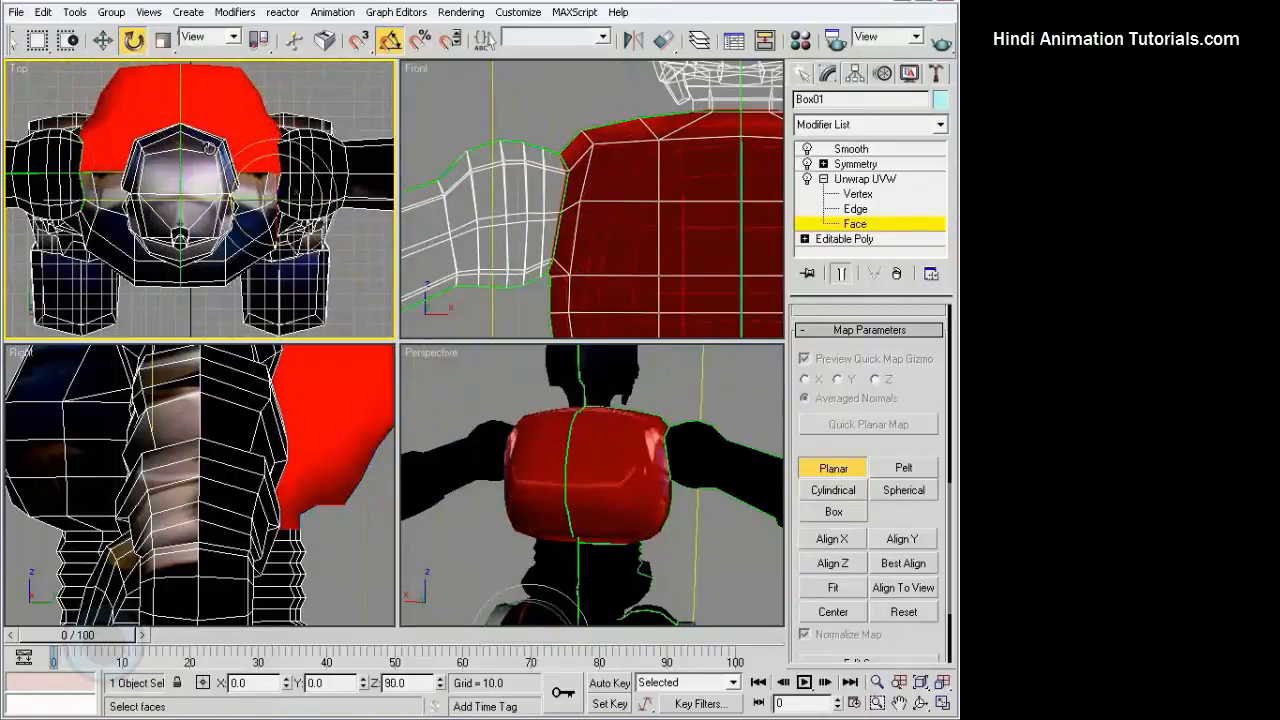
scroll(207, 148, down, 6)
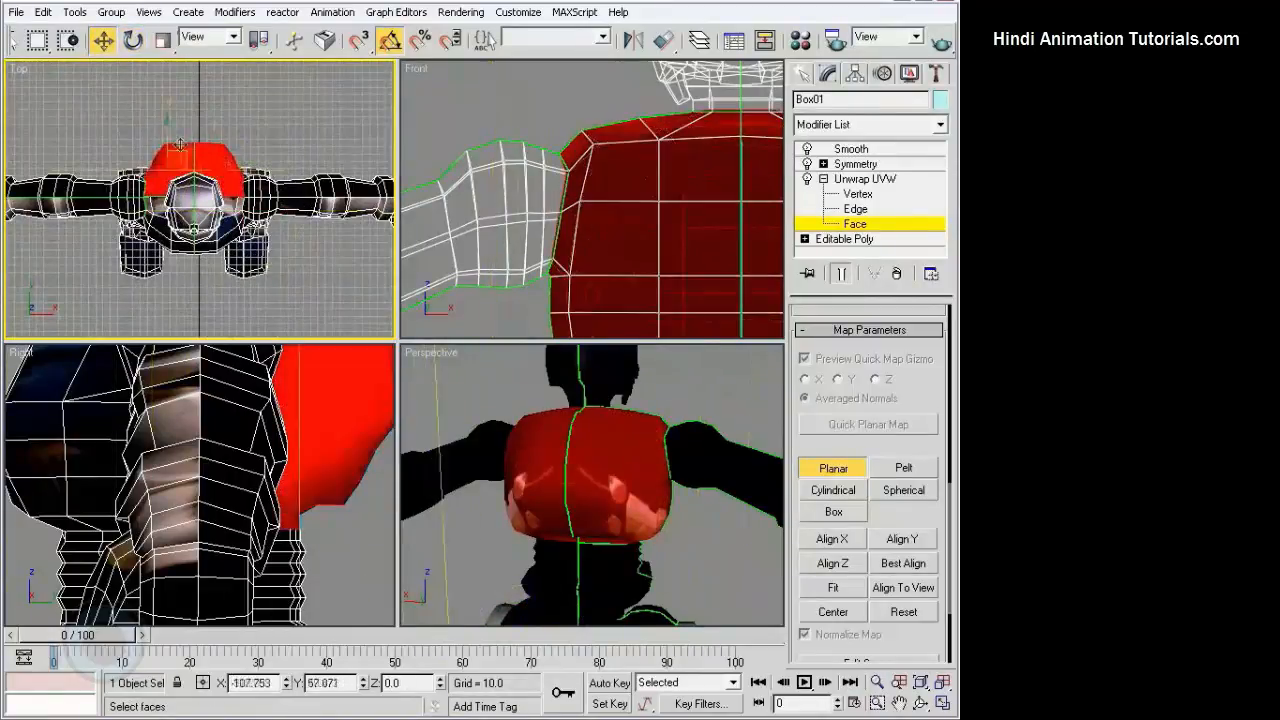
key(w)
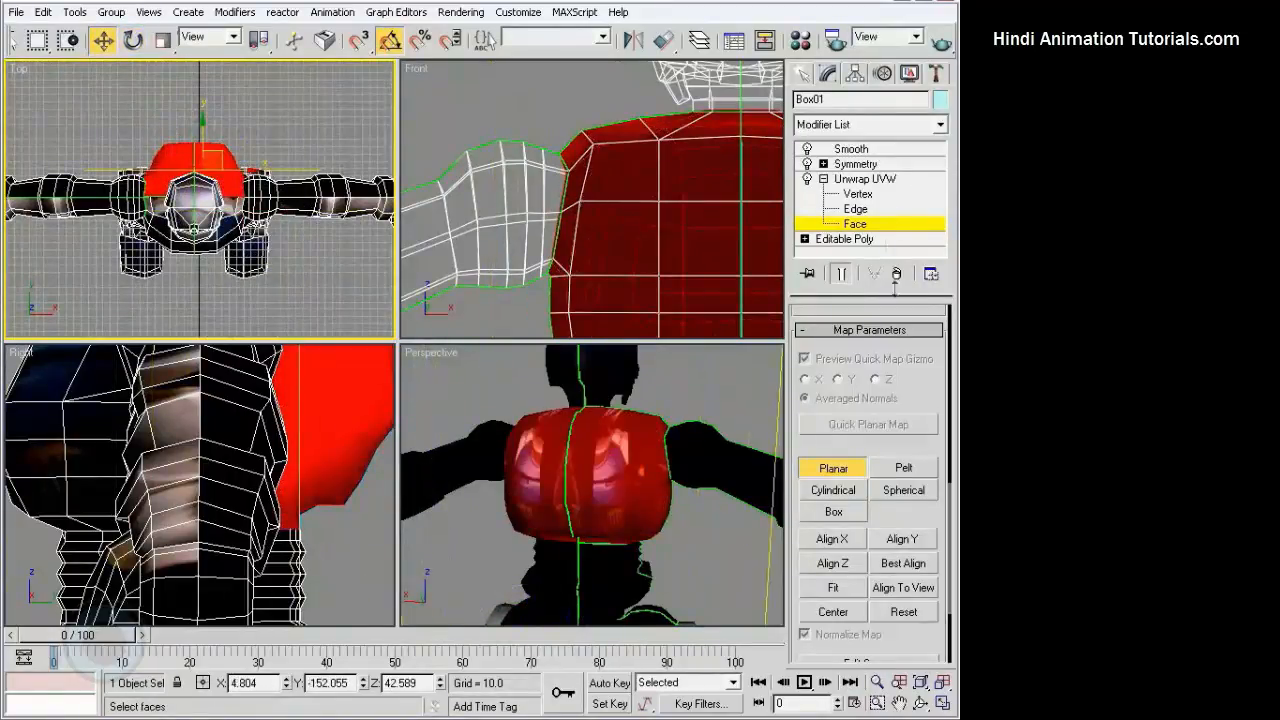
scroll(922, 388, up, 5)
click(872, 376)
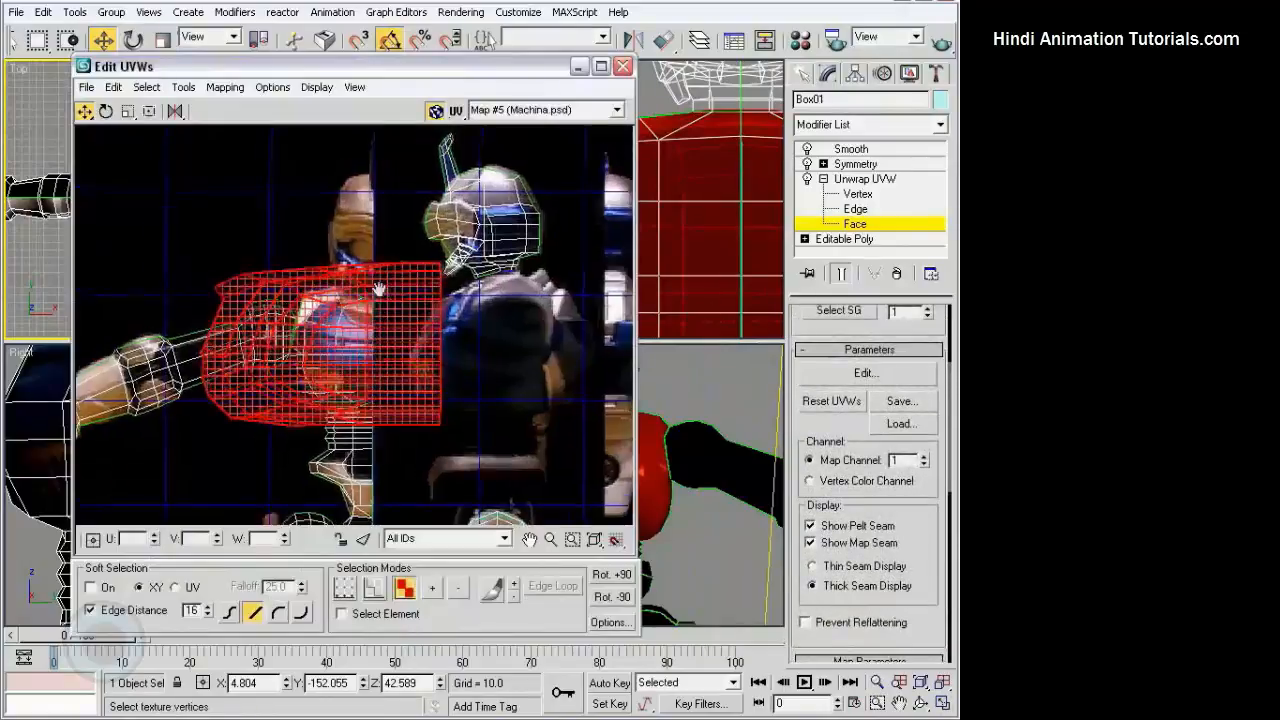
Finish the planar mapping, move the torso back UVs onto the painted back view and mirror them horizontally.
middle_drag(379, 289, 292, 252)
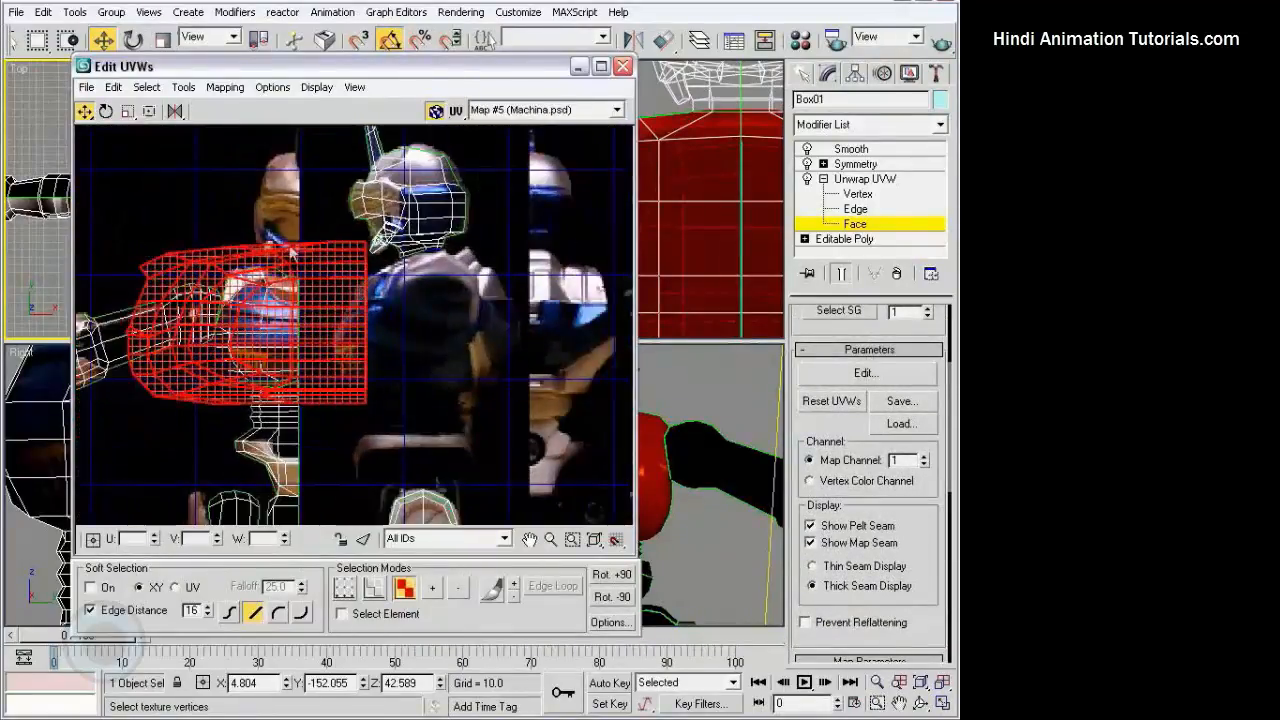
drag(928, 571, 928, 366)
click(838, 595)
click(838, 595)
drag(338, 314, 598, 318)
middle_drag(598, 318, 416, 327)
drag(510, 66, 413, 76)
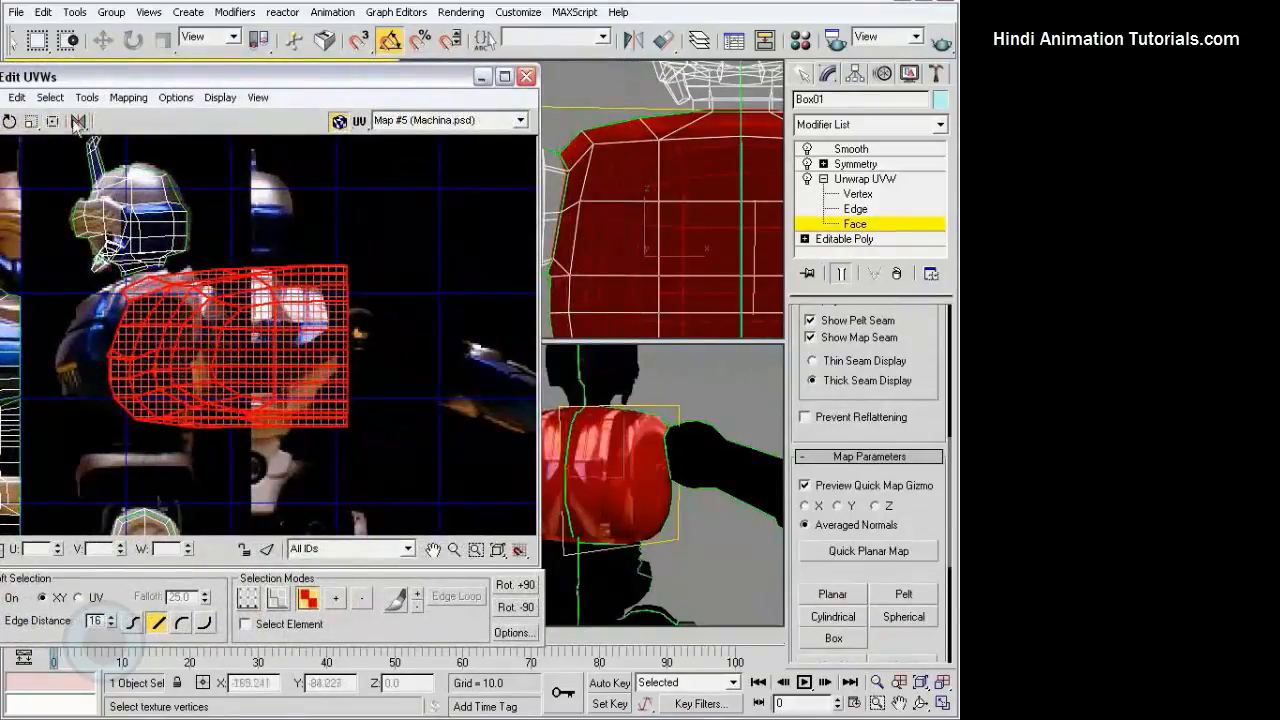
click(77, 123)
drag(222, 335, 357, 342)
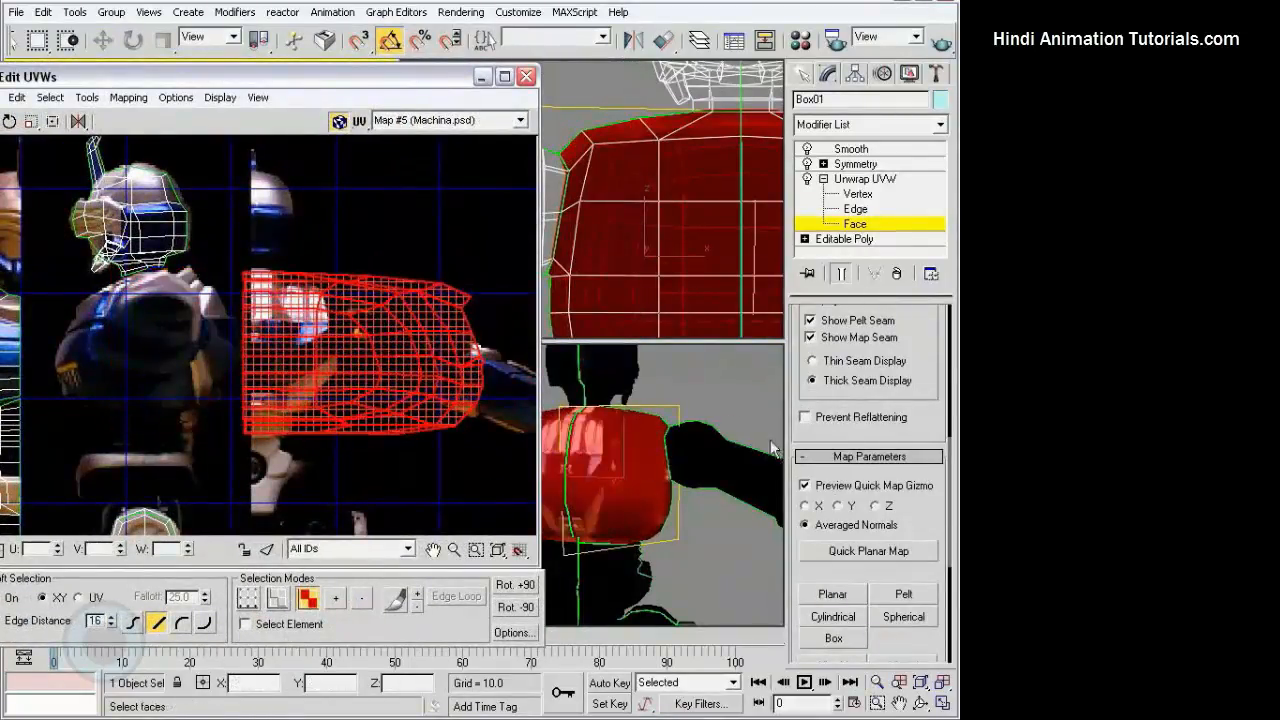
Scale and position the torso back UVs so they fit the half torso in the painted back view.
alt+middle_drag(773, 450, 720, 458)
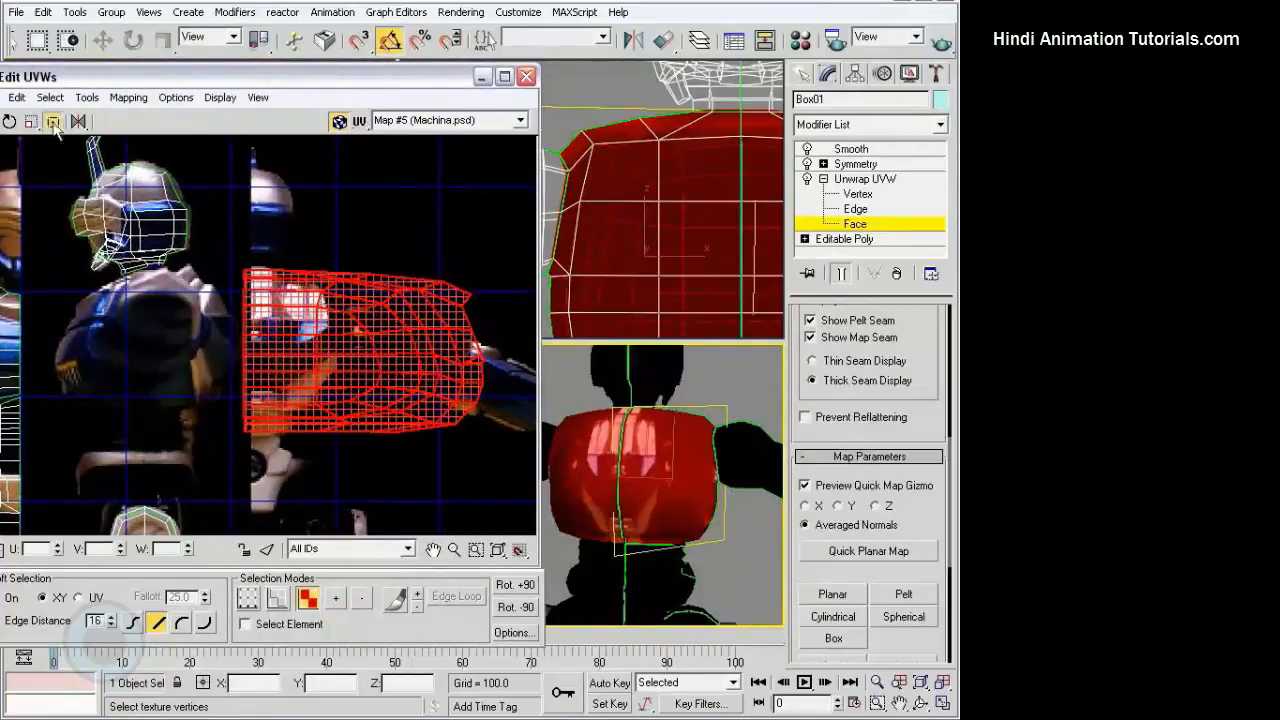
drag(482, 270, 342, 305)
scroll(414, 317, up, 2)
scroll(342, 304, up, 2)
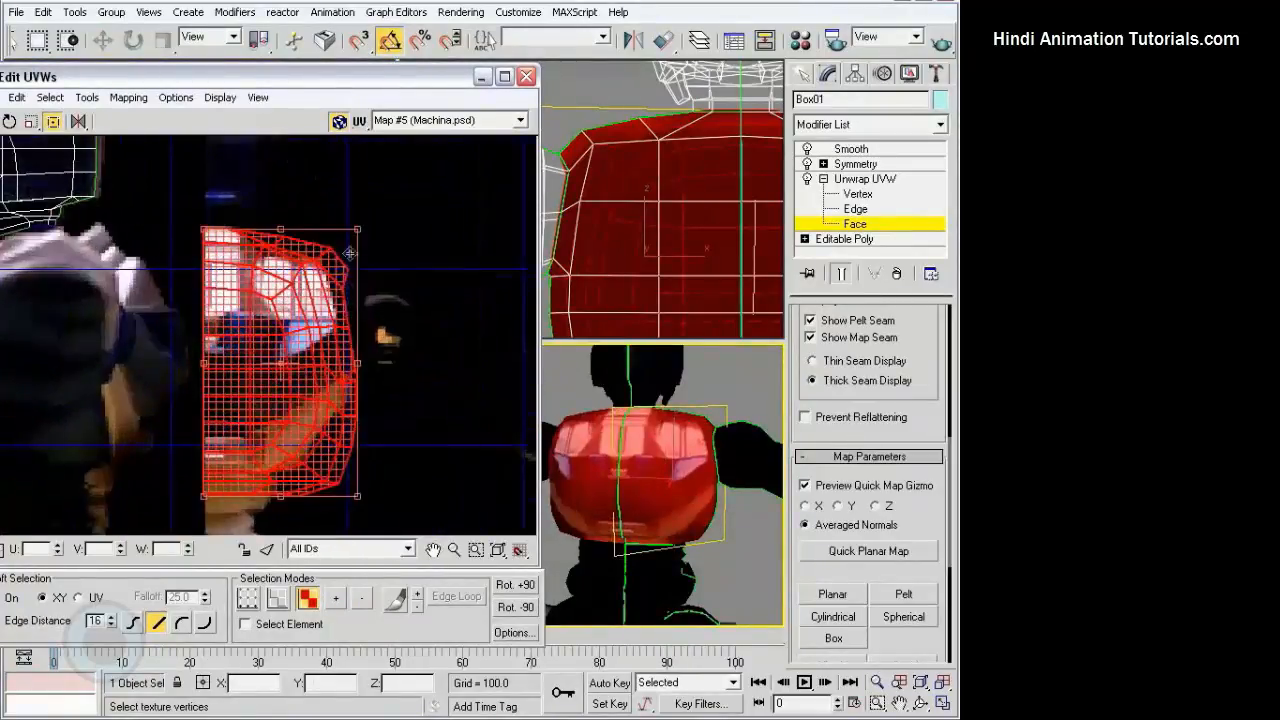
drag(357, 229, 338, 247)
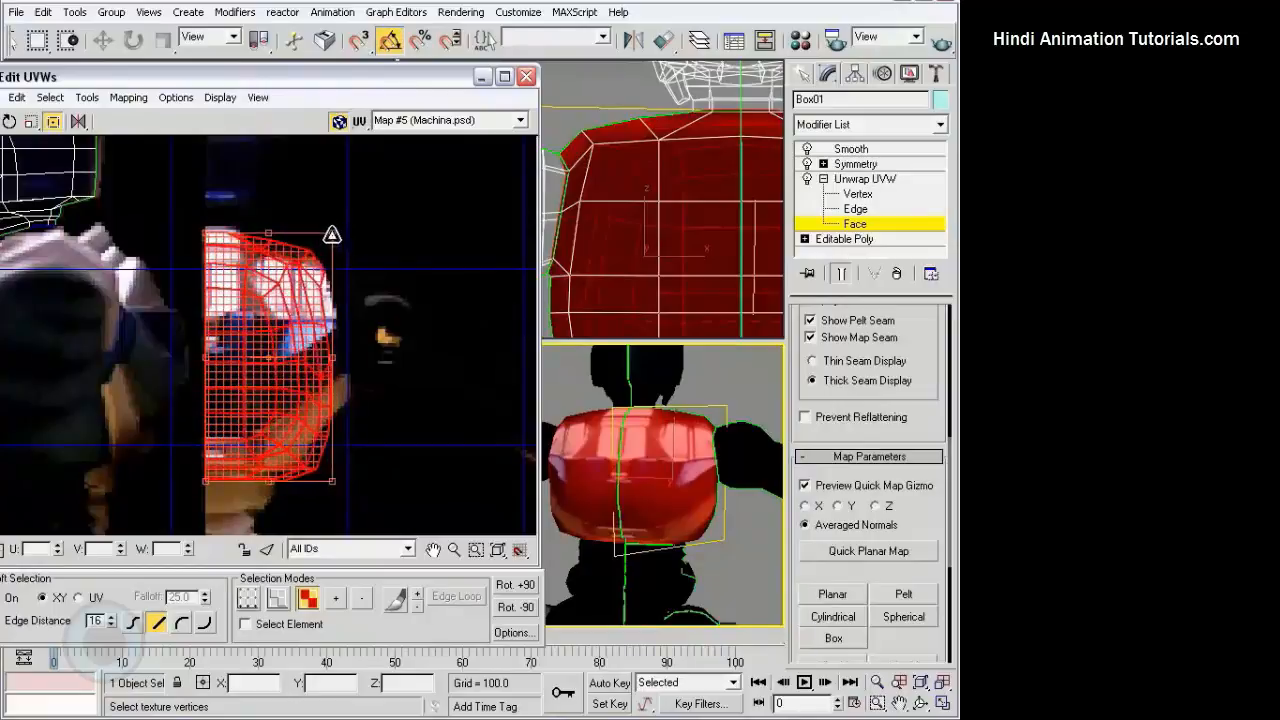
middle_drag(392, 299, 426, 172)
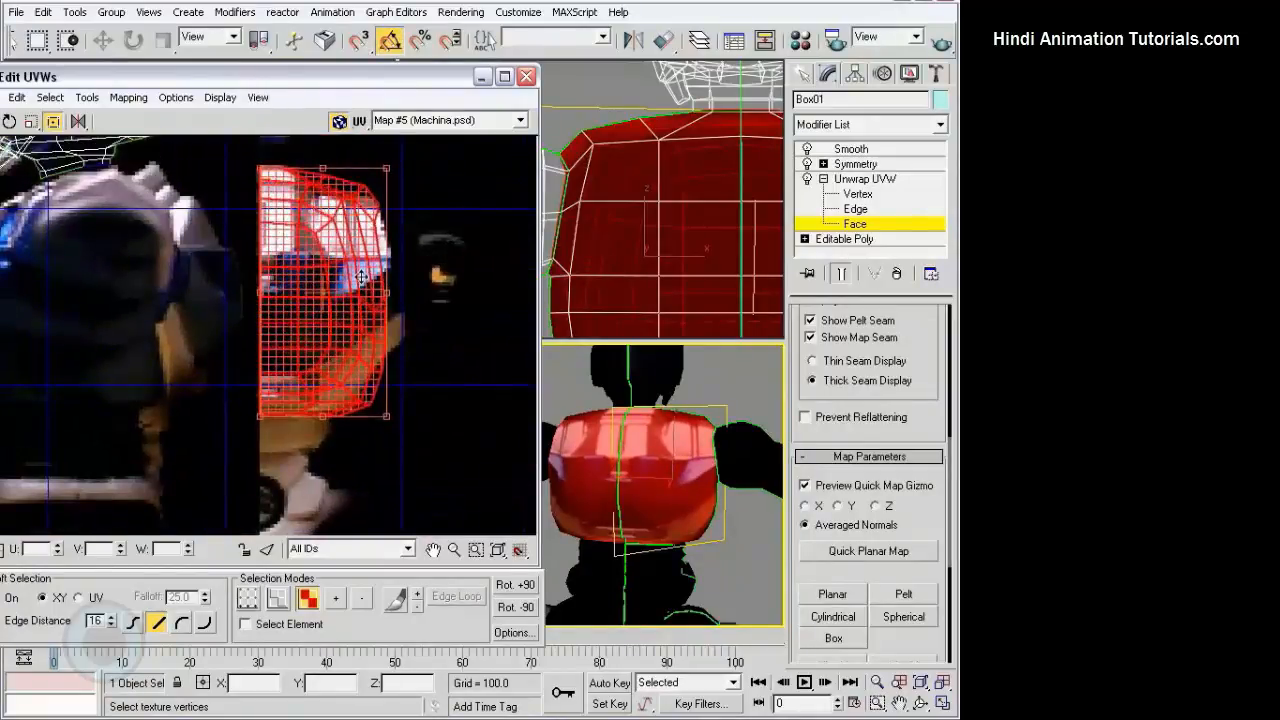
Switch to vertex selection and move the outer side vertices of the torso back UVs onto the painted outline.
key(ctrl+d)
click(247, 597)
scroll(405, 470, up, 2)
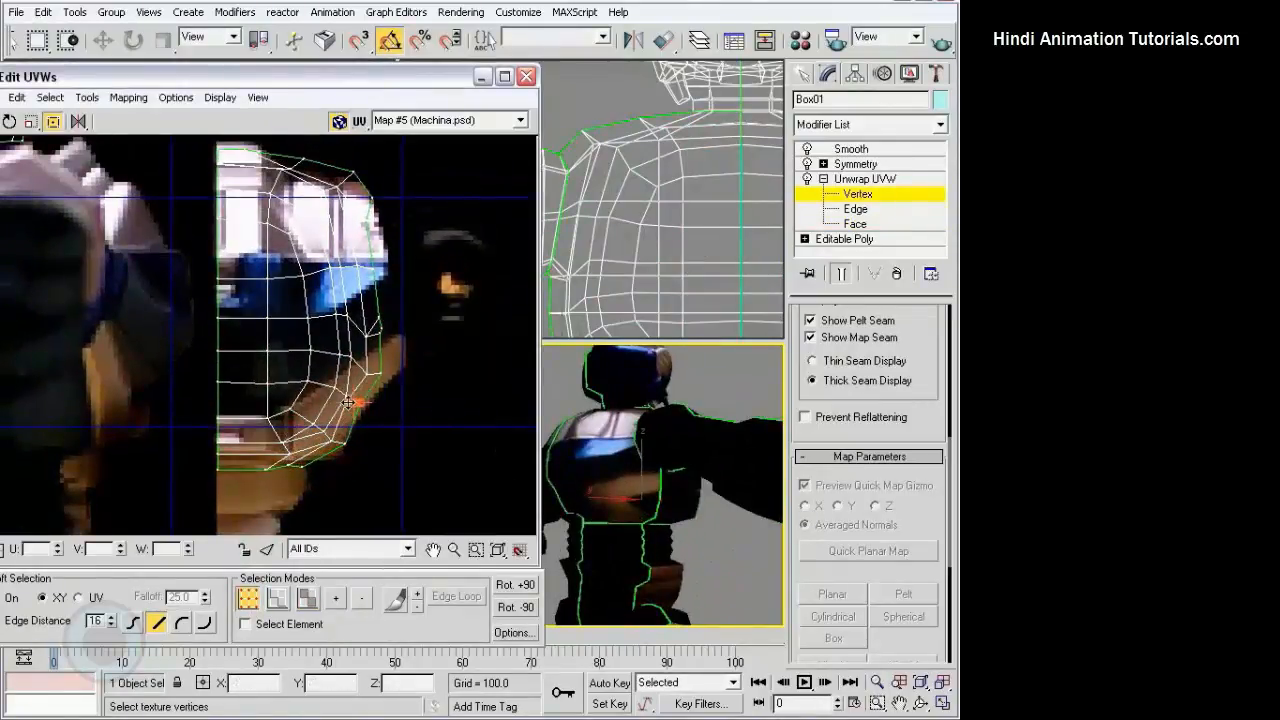
click(414, 400)
middle_drag(414, 400, 400, 422)
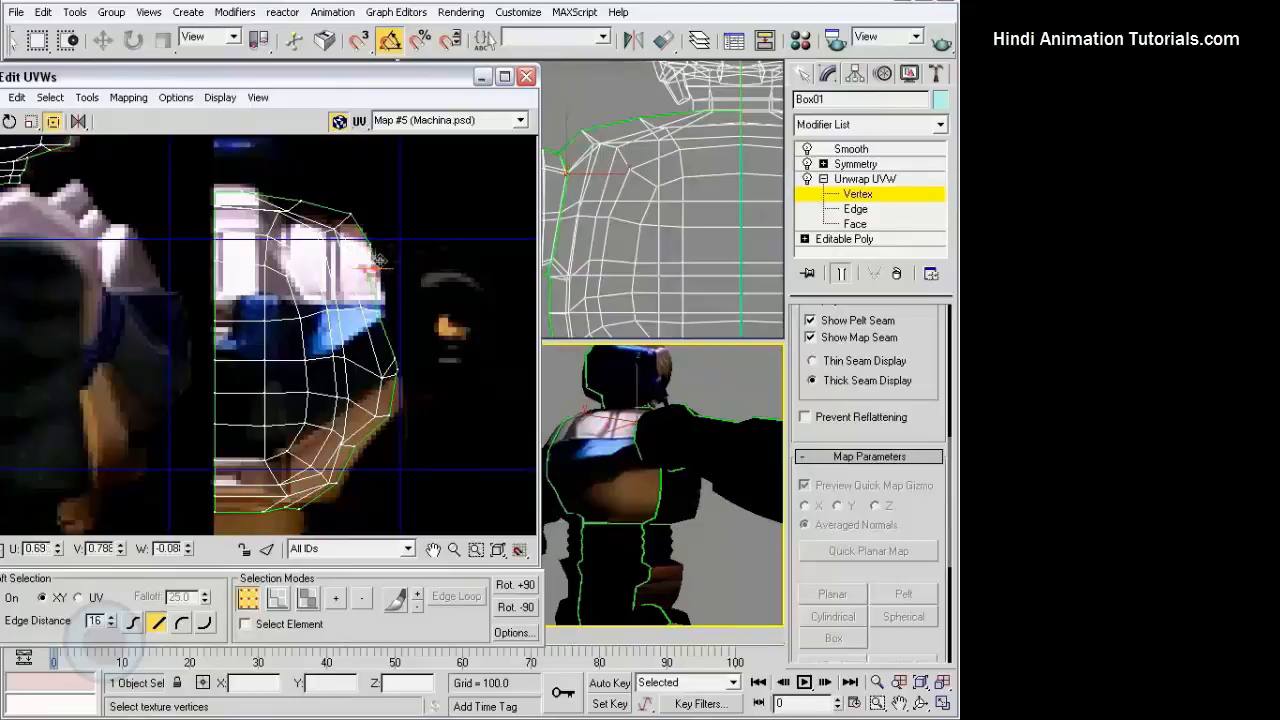
click(415, 203)
Move the upper shoulder vertices of the torso back UVs down onto the painted shoulder edge.
alt+middle_drag(672, 476, 606, 490)
scroll(640, 482, up, 3)
middle_drag(322, 178, 334, 192)
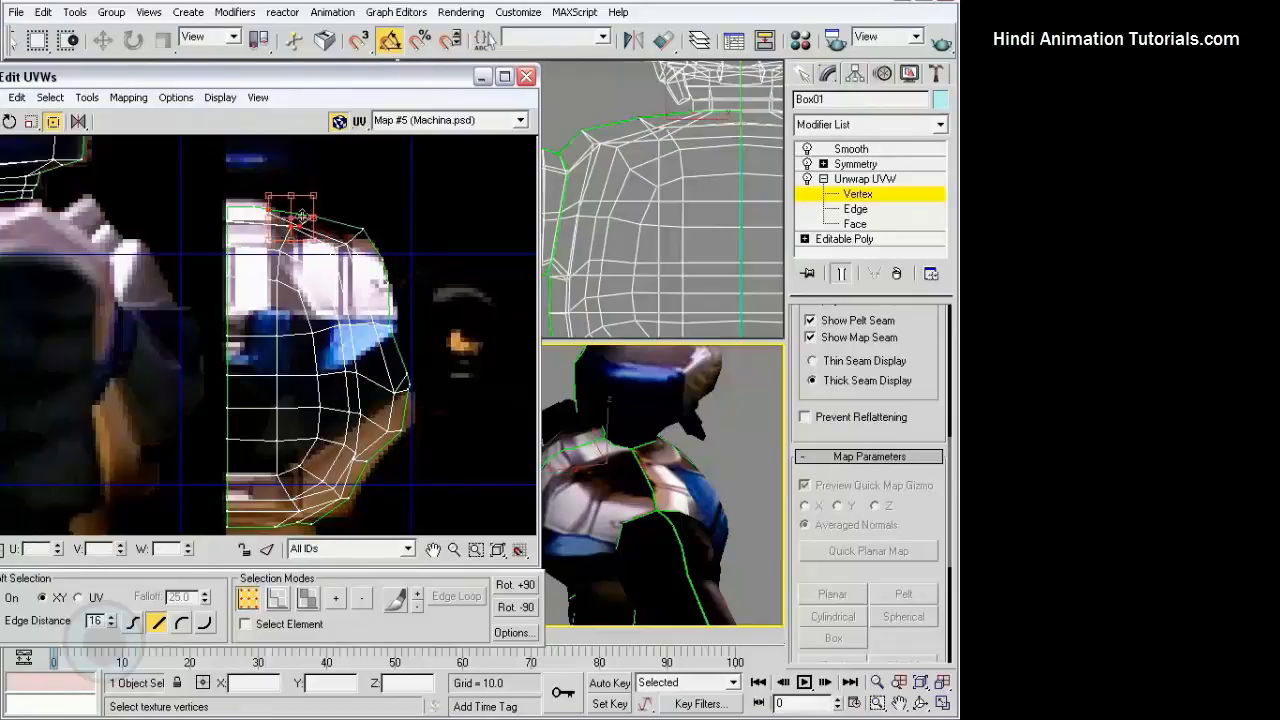
drag(284, 234, 352, 232)
drag(336, 211, 368, 236)
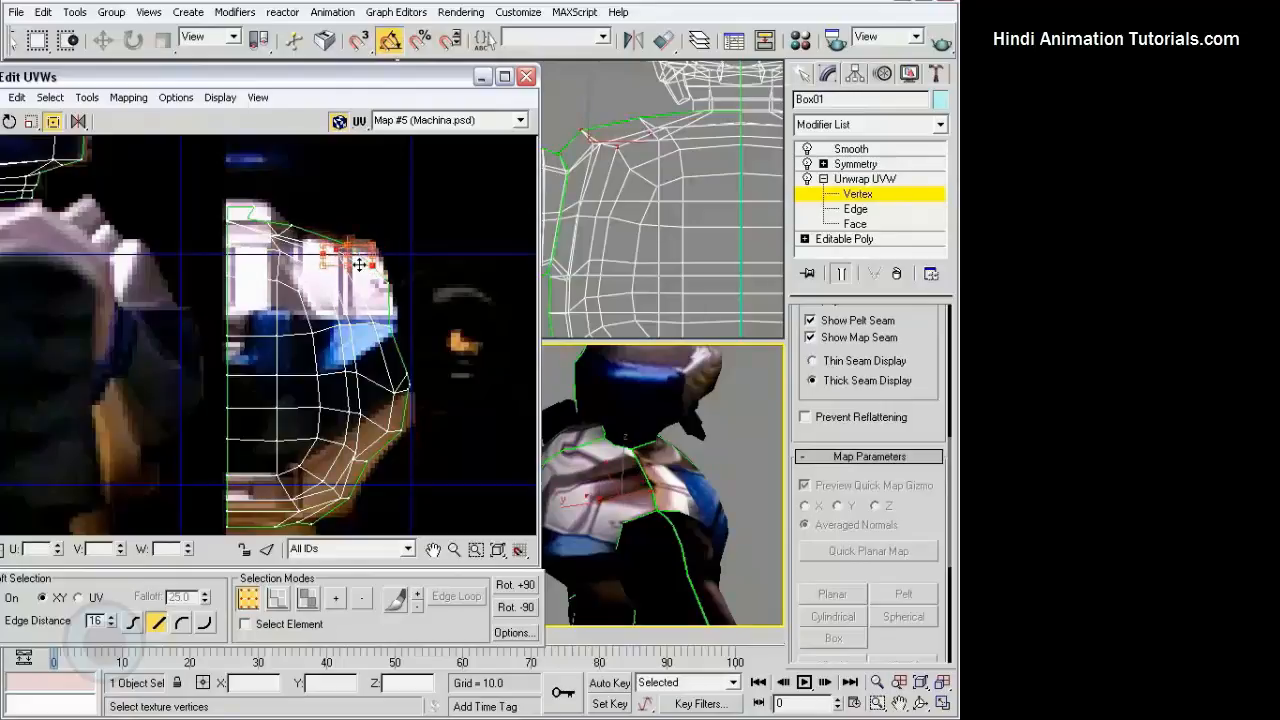
Examine the texture on the torso's shoulders, neck area and back from several angles.
alt+middle_drag(670, 541, 427, 513)
alt+middle_drag(642, 487, 718, 529)
scroll(301, 233, up, 2)
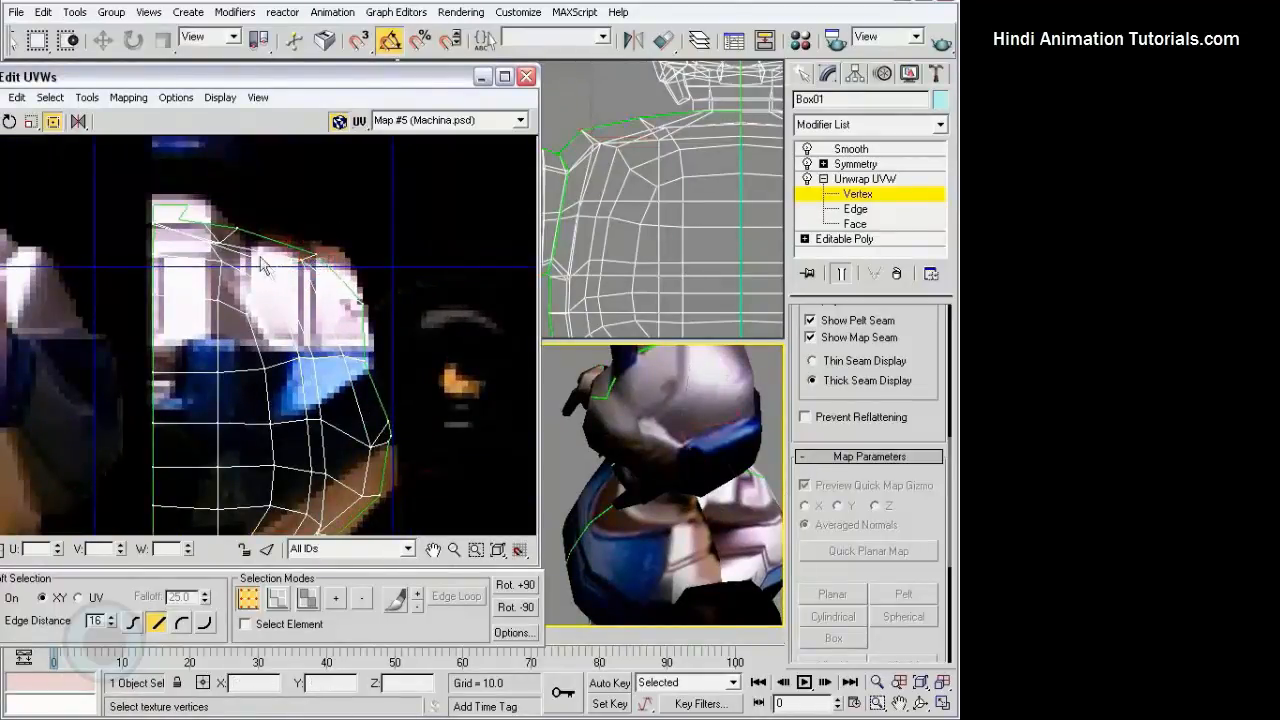
alt+middle_drag(678, 425, 651, 540)
scroll(355, 374, up, 3)
scroll(358, 377, up, 3)
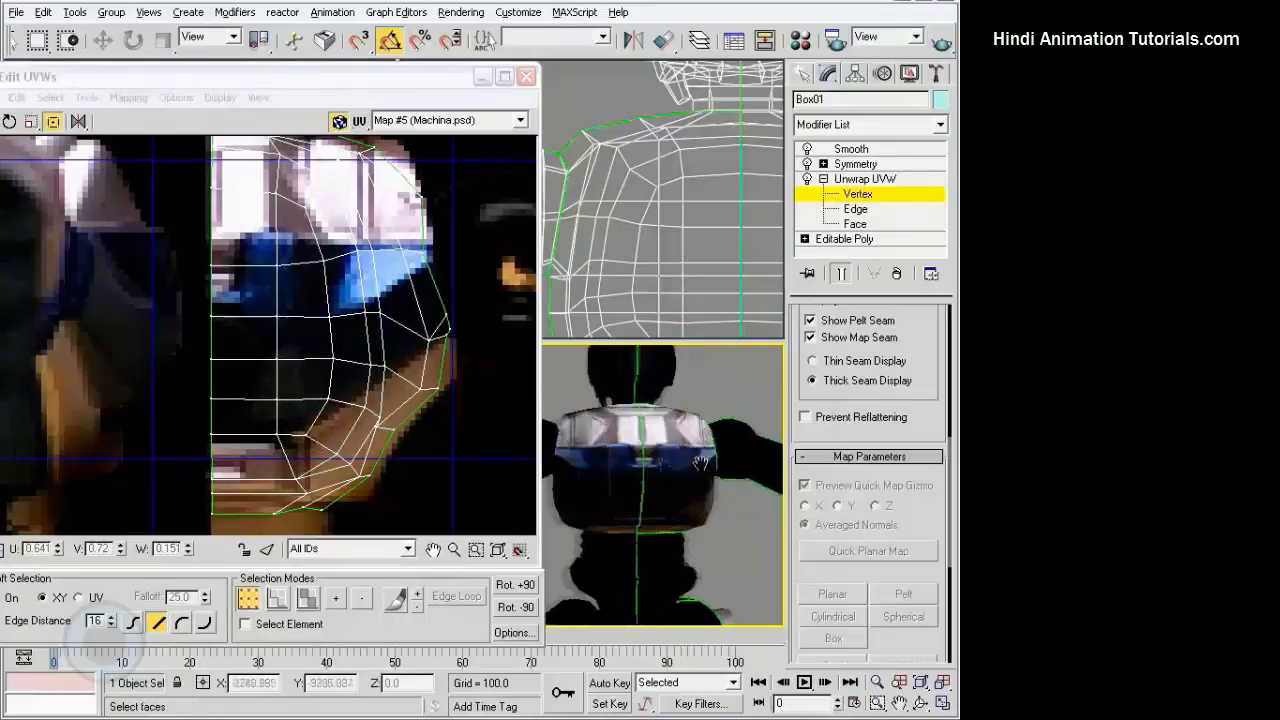
alt+middle_drag(712, 466, 645, 498)
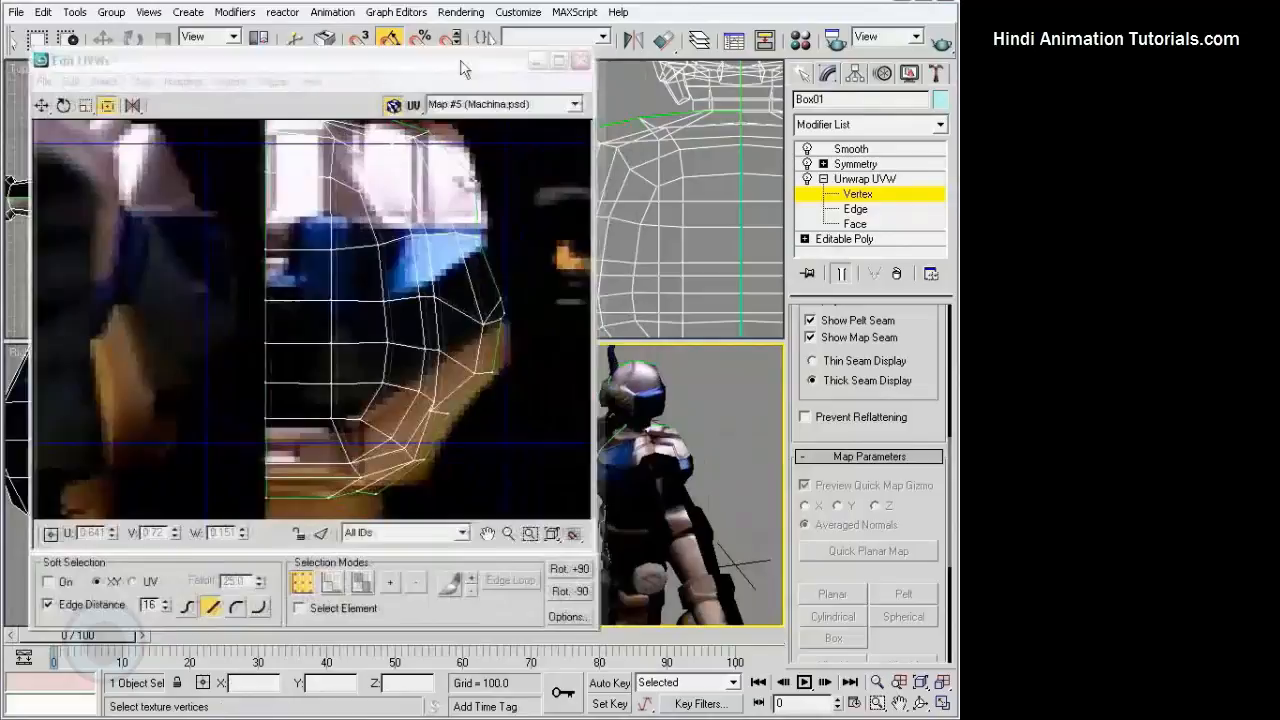
Close the UV editor, switch to face selection and select the rear half of the arm in the Top view.
drag(465, 68, 454, 63)
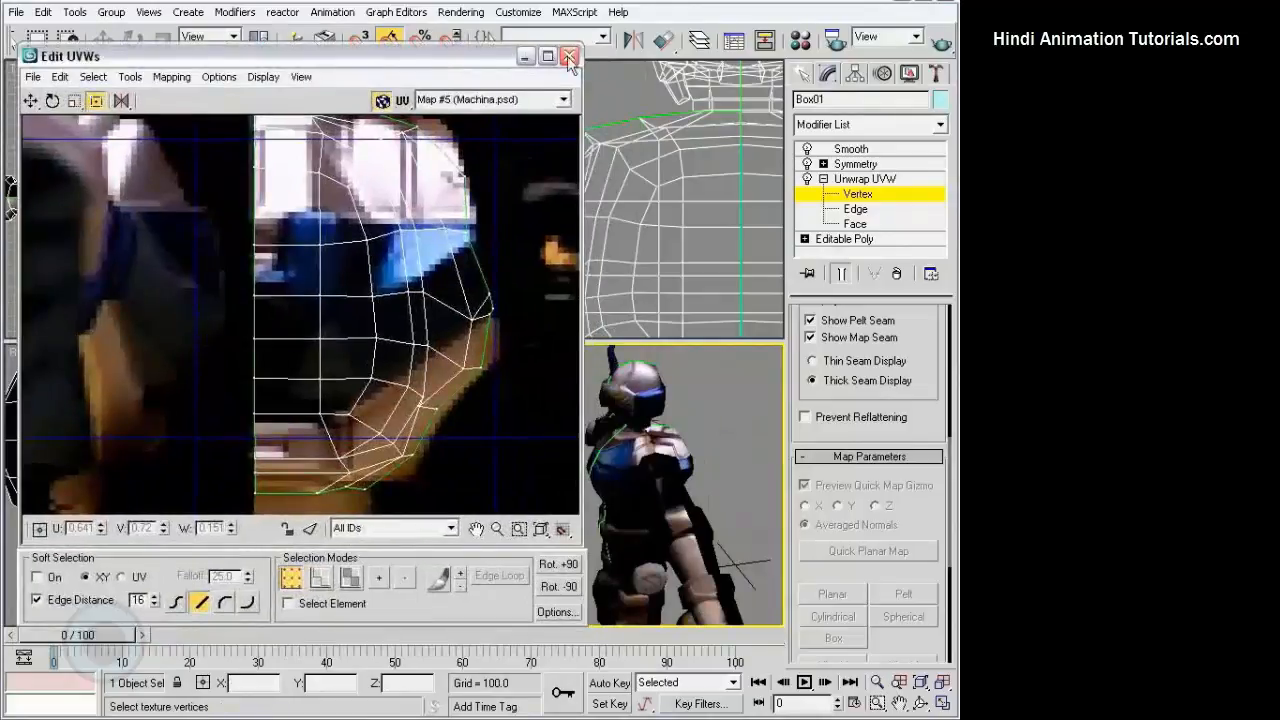
click(570, 59)
alt+middle_drag(610, 460, 805, 508)
click(862, 226)
scroll(692, 207, down, 5)
middle_drag(692, 207, 753, 190)
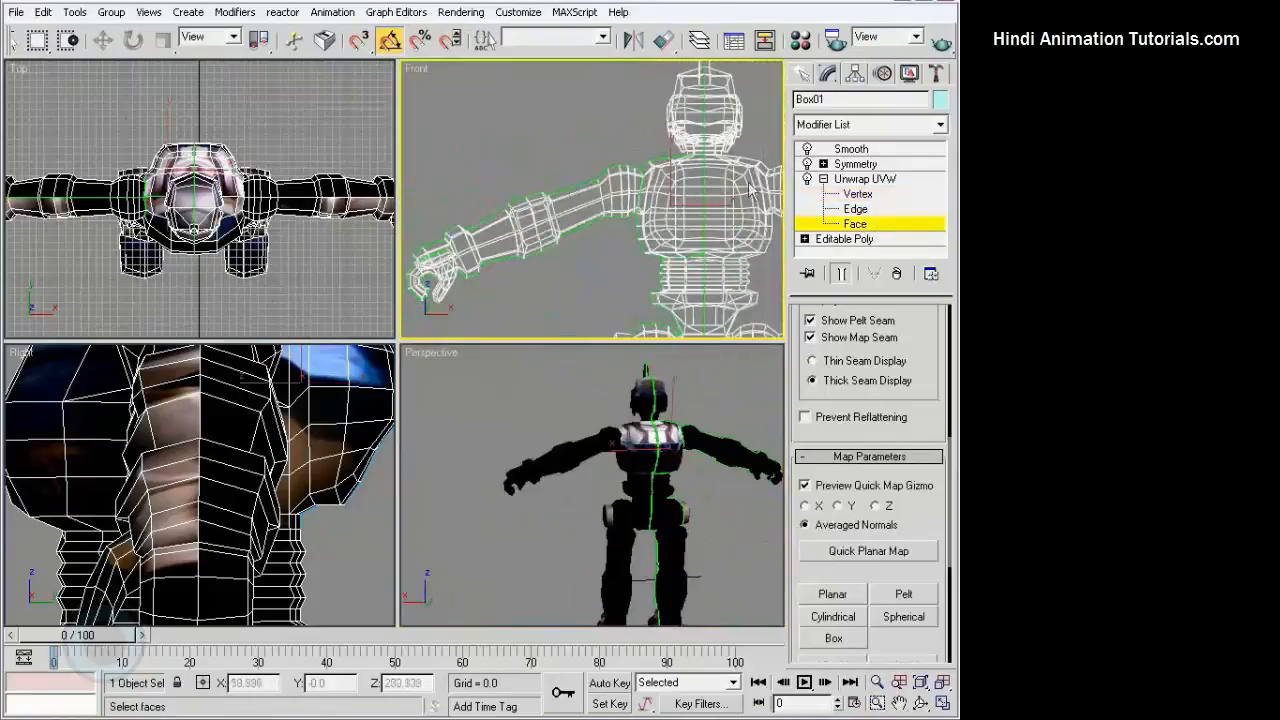
middle_drag(172, 178, 318, 197)
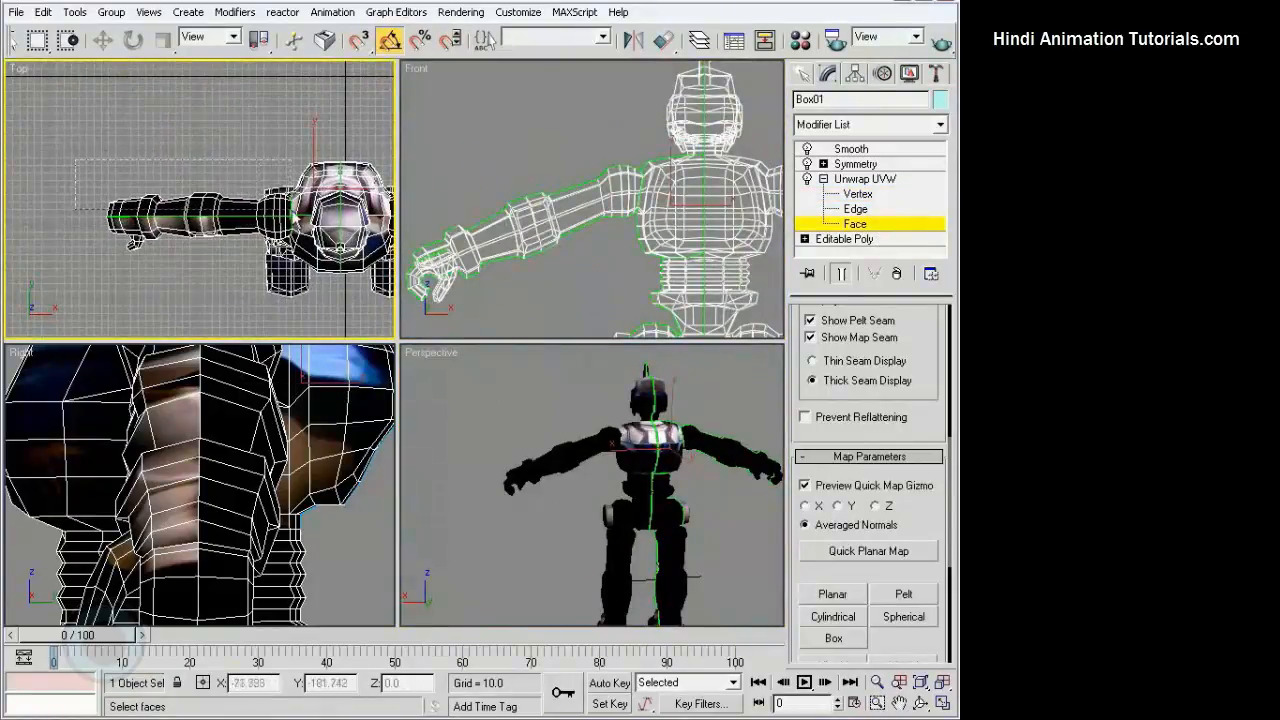
drag(290, 208, 292, 209)
scroll(700, 280, up, 4)
middle_drag(722, 308, 628, 243)
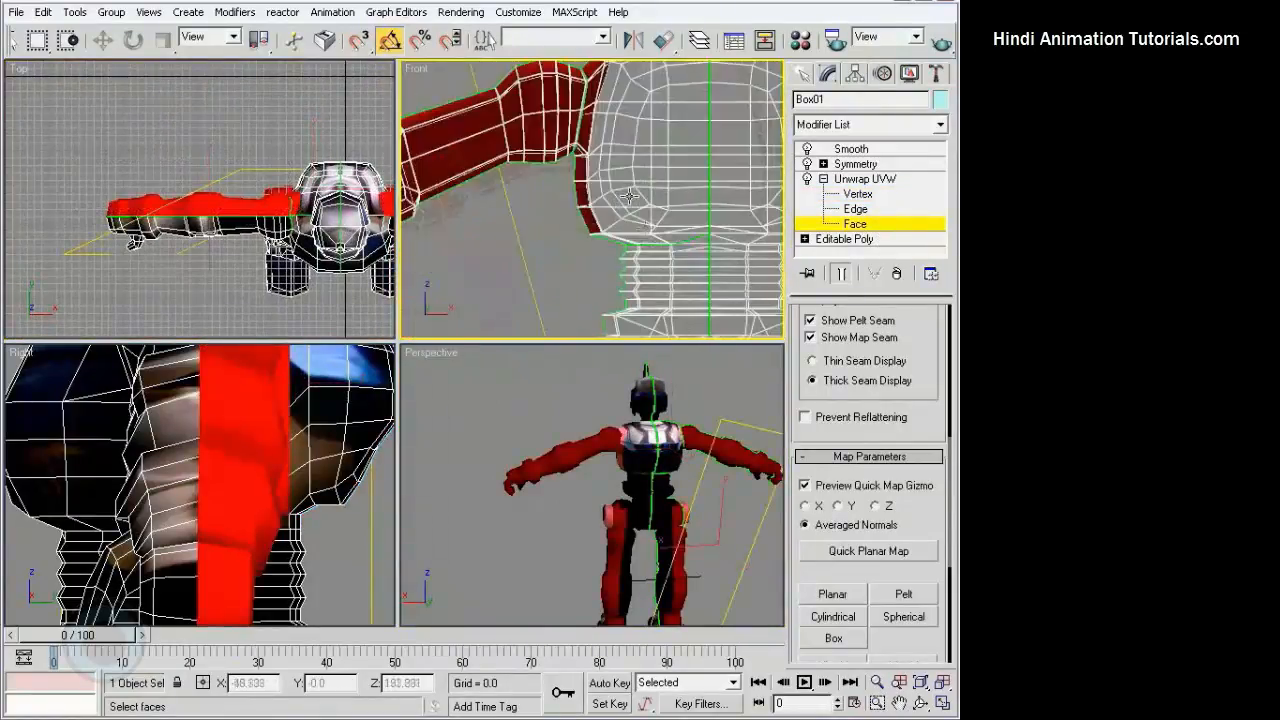
drag(655, 253, 555, 184)
key(ctrl+z)
drag(628, 245, 567, 191)
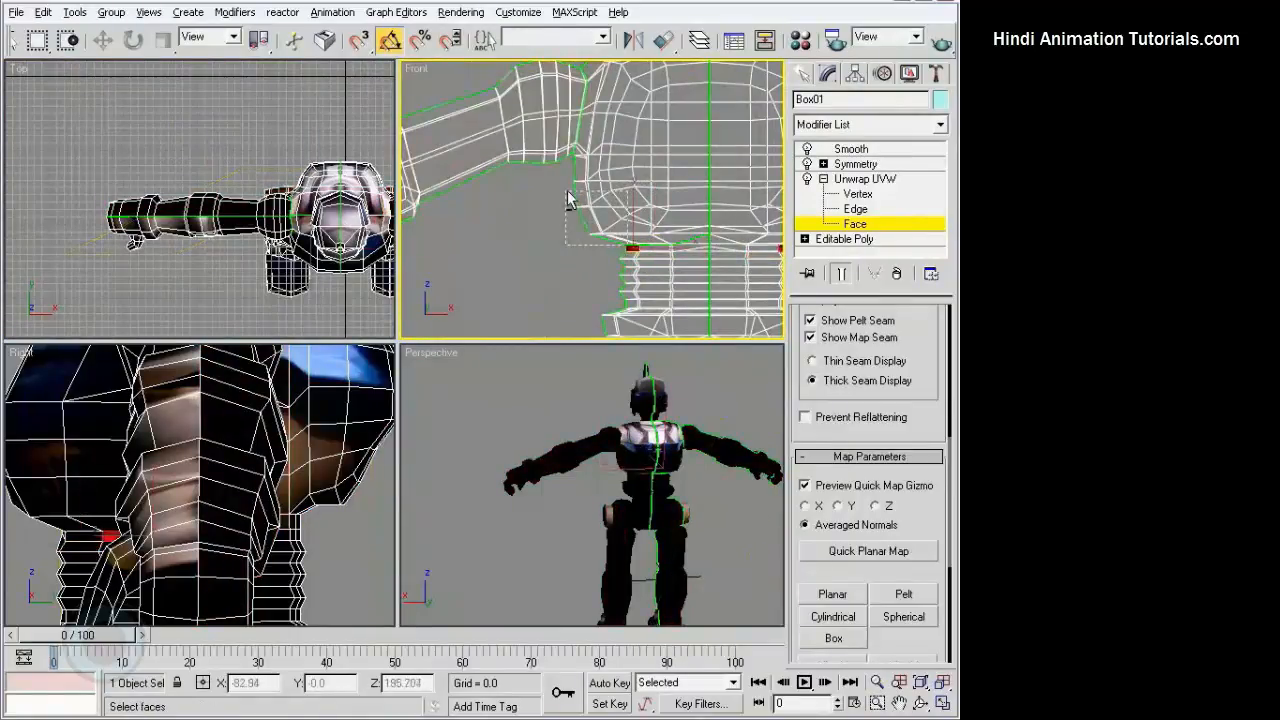
key(ctrl+z)
Remove the torso side and leg faces from the selection so that only the back of the arm remains.
alt+drag(620, 244, 567, 188)
middle_drag(628, 205, 608, 298)
alt+drag(637, 278, 567, 226)
scroll(570, 225, down, 6)
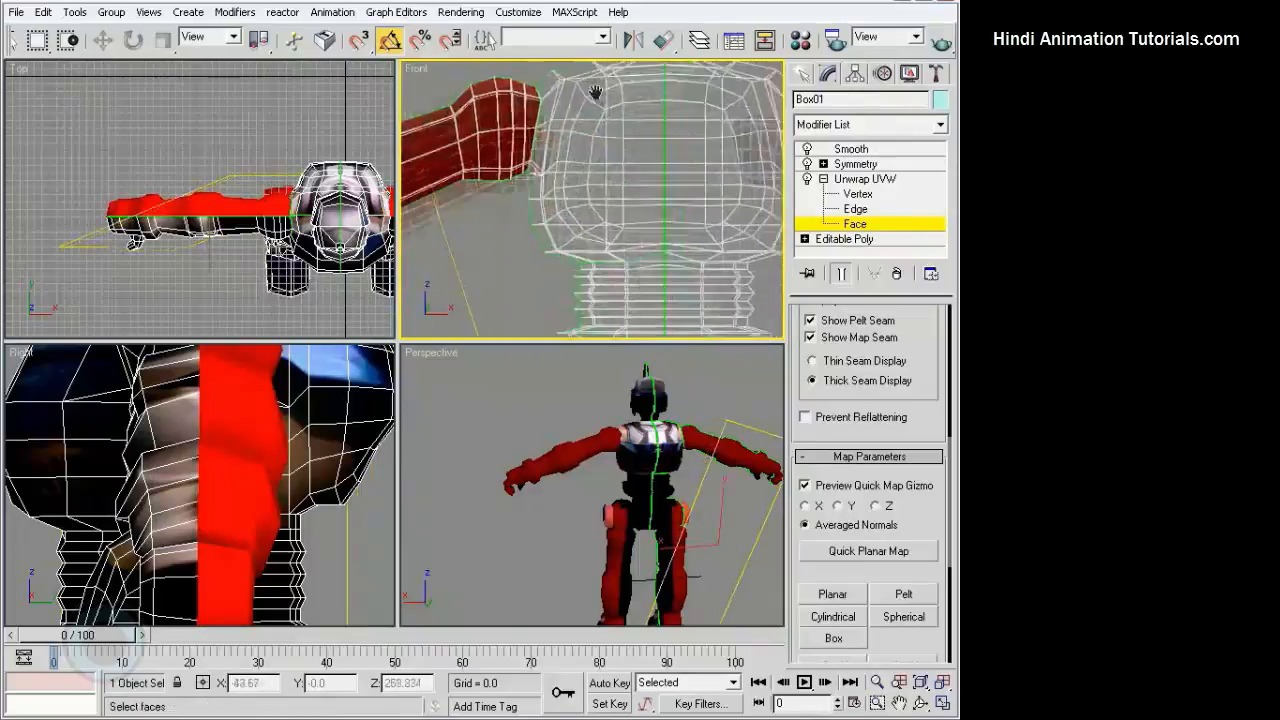
alt+drag(646, 318, 656, 326)
middle_drag(594, 150, 623, 266)
scroll(577, 157, up, 4)
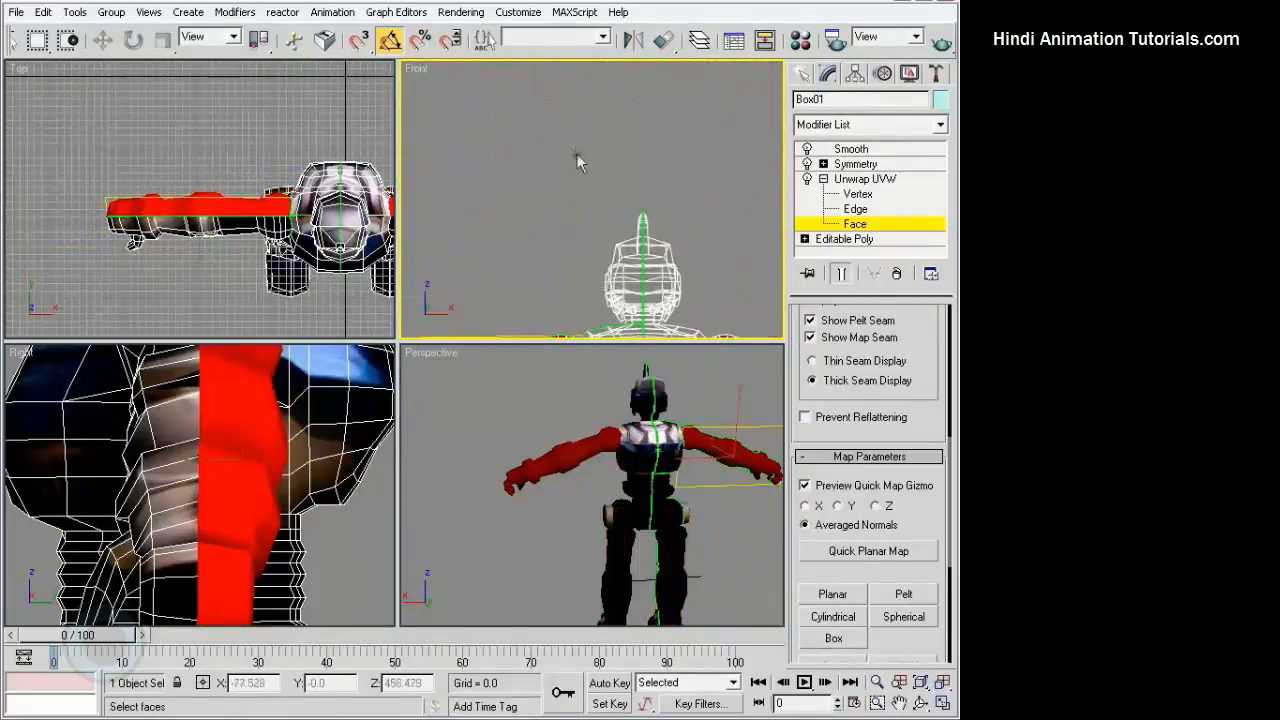
middle_drag(256, 142, 168, 95)
middle_drag(590, 234, 590, 162)
alt+middle_drag(581, 445, 720, 436)
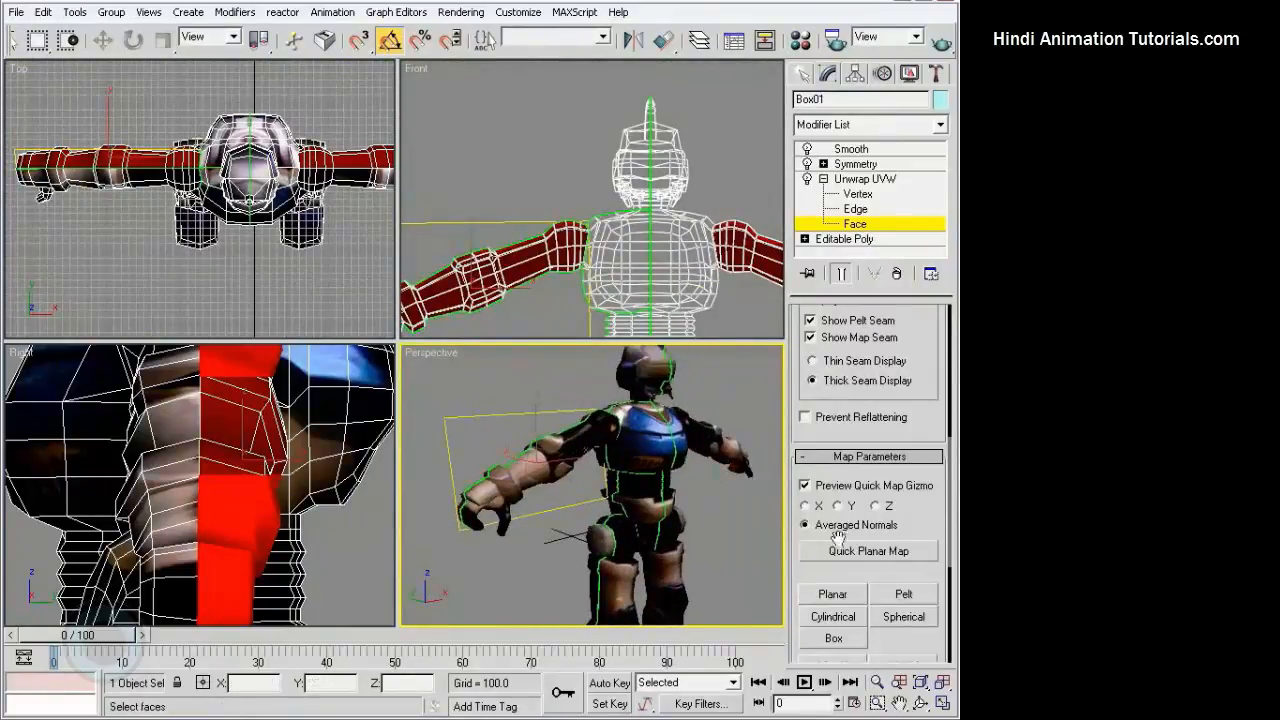
Open the UV editor and apply Planar mapping to the selected arm back faces.
drag(900, 538, 900, 338)
scroll(880, 490, up, 6)
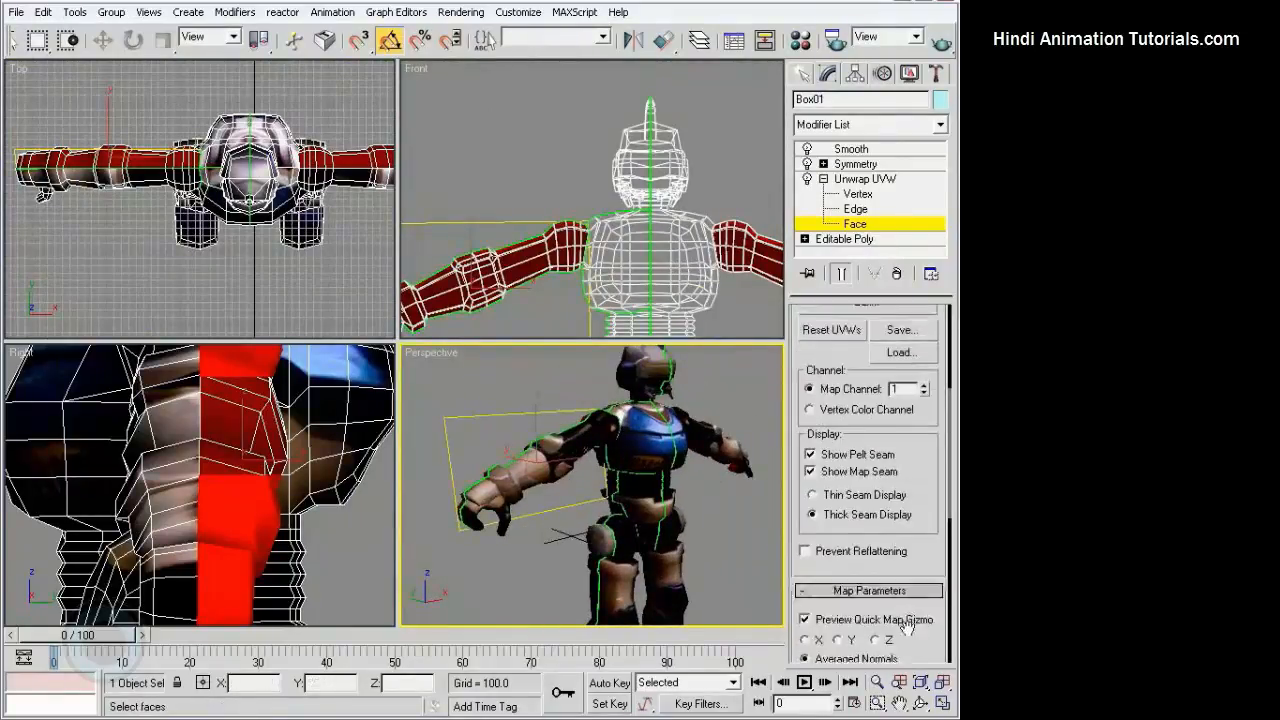
click(868, 418)
drag(439, 63, 562, 43)
scroll(455, 248, down, 8)
scroll(500, 245, down, 2)
mouse_move(502, 265)
middle_down()
mouse_move(660, 252)
mouse_move(486, 248)
middle_up()
drag(923, 580, 869, 244)
click(833, 507)
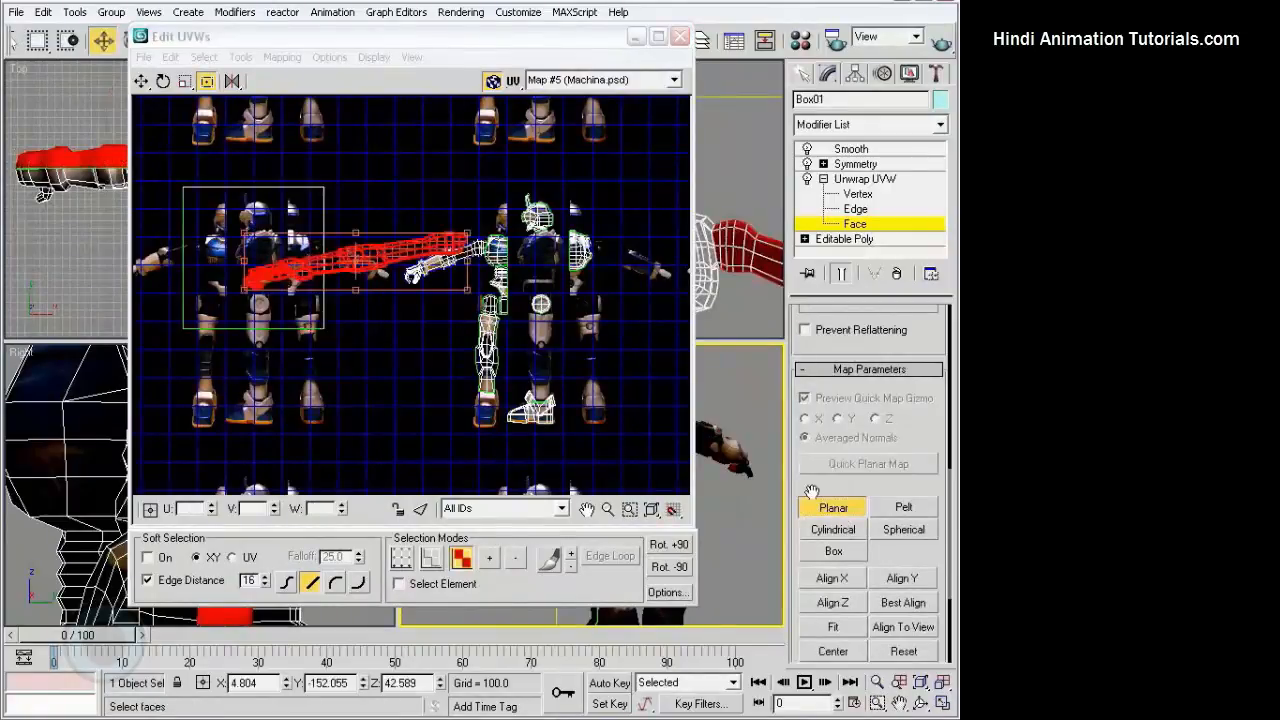
Mirror the arm back UVs horizontally, finish the planar mapping and move them beside the painted back-view torso.
scroll(460, 300, up, 2)
middle_drag(391, 342, 391, 305)
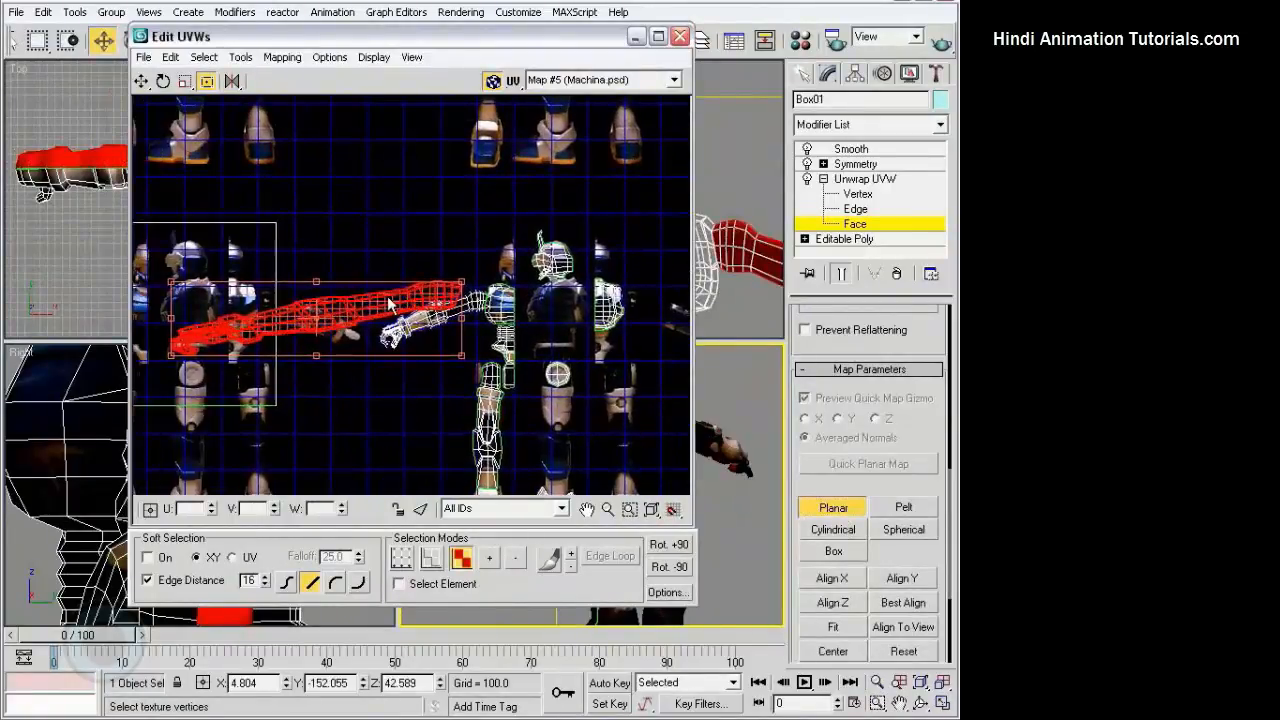
click(232, 81)
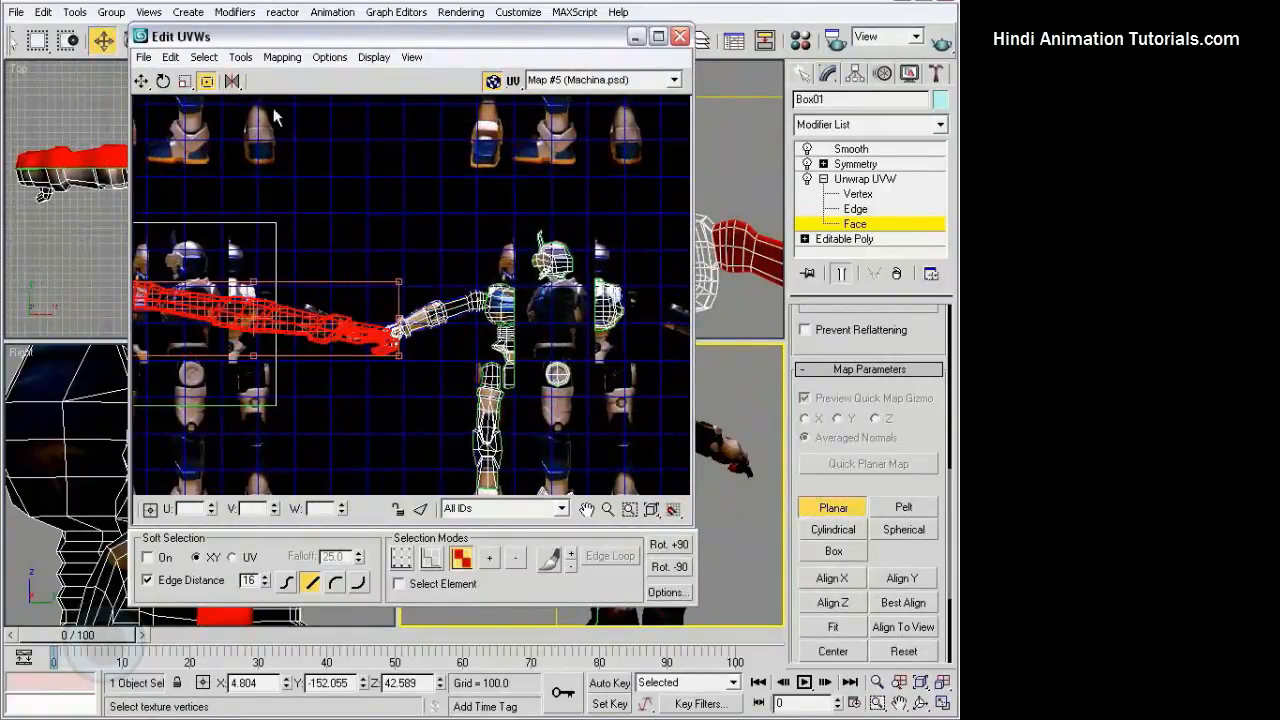
click(839, 510)
drag(272, 313, 650, 340)
middle_drag(650, 340, 308, 330)
scroll(308, 335, up, 2)
drag(311, 347, 463, 337)
middle_drag(463, 337, 516, 332)
scroll(516, 332, up, 3)
scroll(510, 328, down, 1)
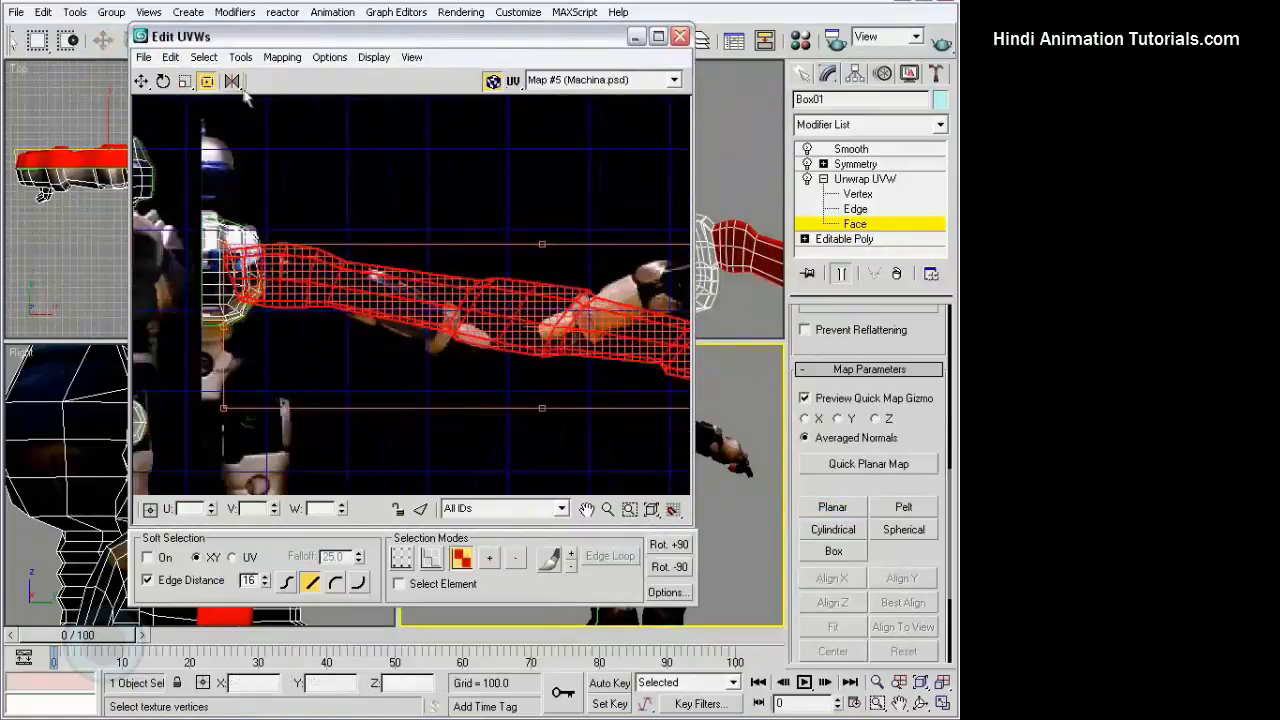
Scale the arm back UVs down and place them over the painted back-view arm.
drag(223, 244, 549, 257)
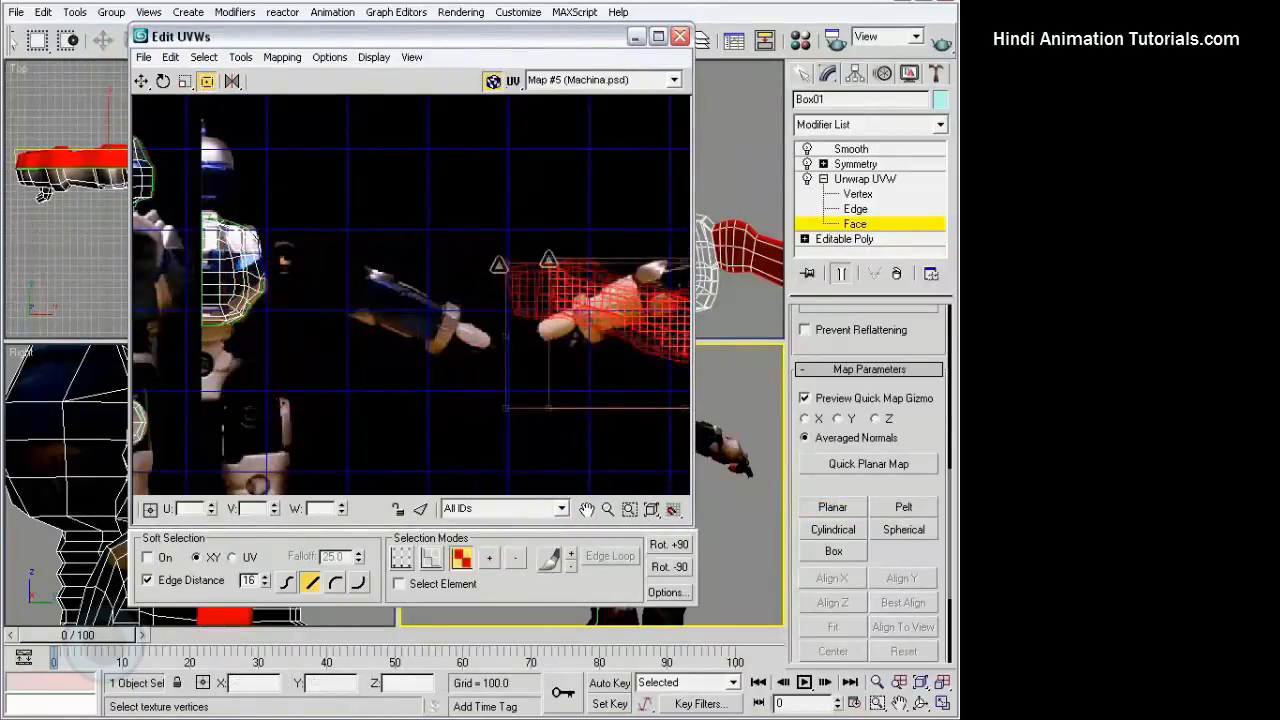
drag(640, 318, 330, 302)
scroll(427, 275, up, 3)
middle_drag(427, 275, 517, 313)
drag(200, 243, 270, 263)
mouse_move(469, 330)
mouse_down()
mouse_move(476, 339)
mouse_move(450, 321)
mouse_up()
Fine-tune the size and rotation of the arm back UVs over the painted arm and deselect them.
middle_drag(515, 331, 480, 229)
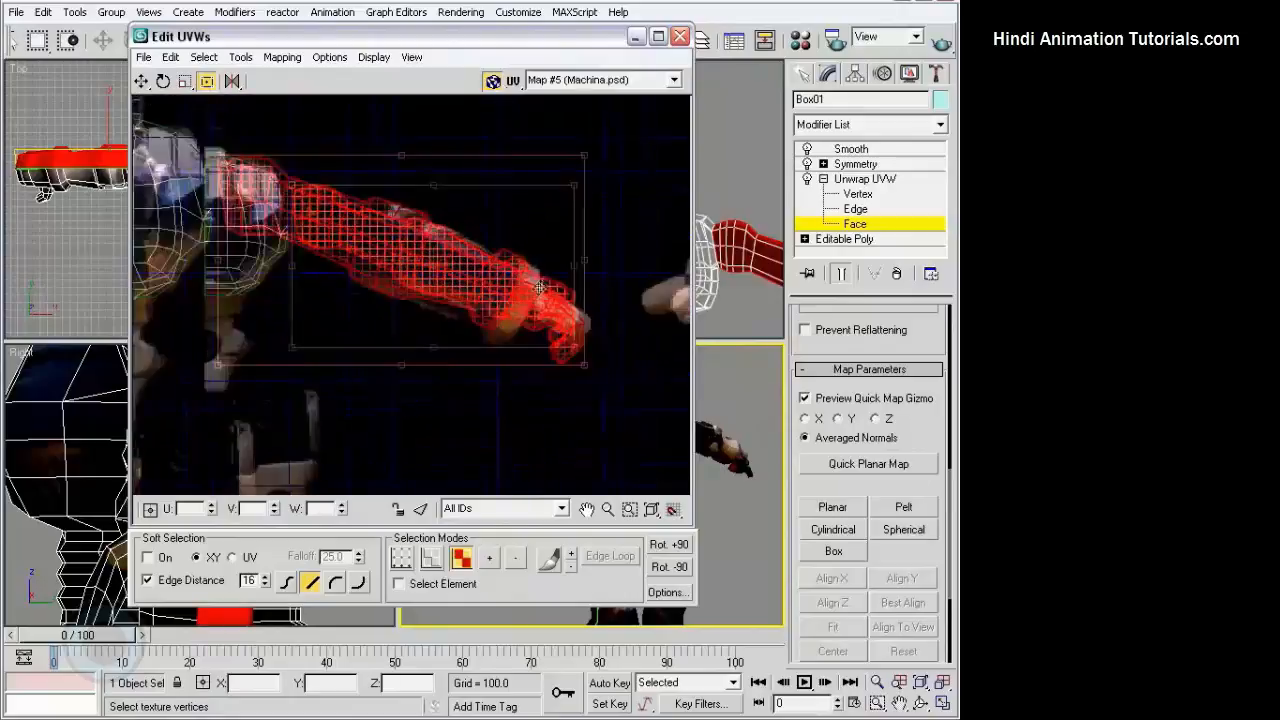
scroll(490, 230, up, 1)
mouse_move(590, 406)
mouse_down()
mouse_move(600, 430)
mouse_move(595, 412)
mouse_up()
click(163, 81)
click(620, 343)
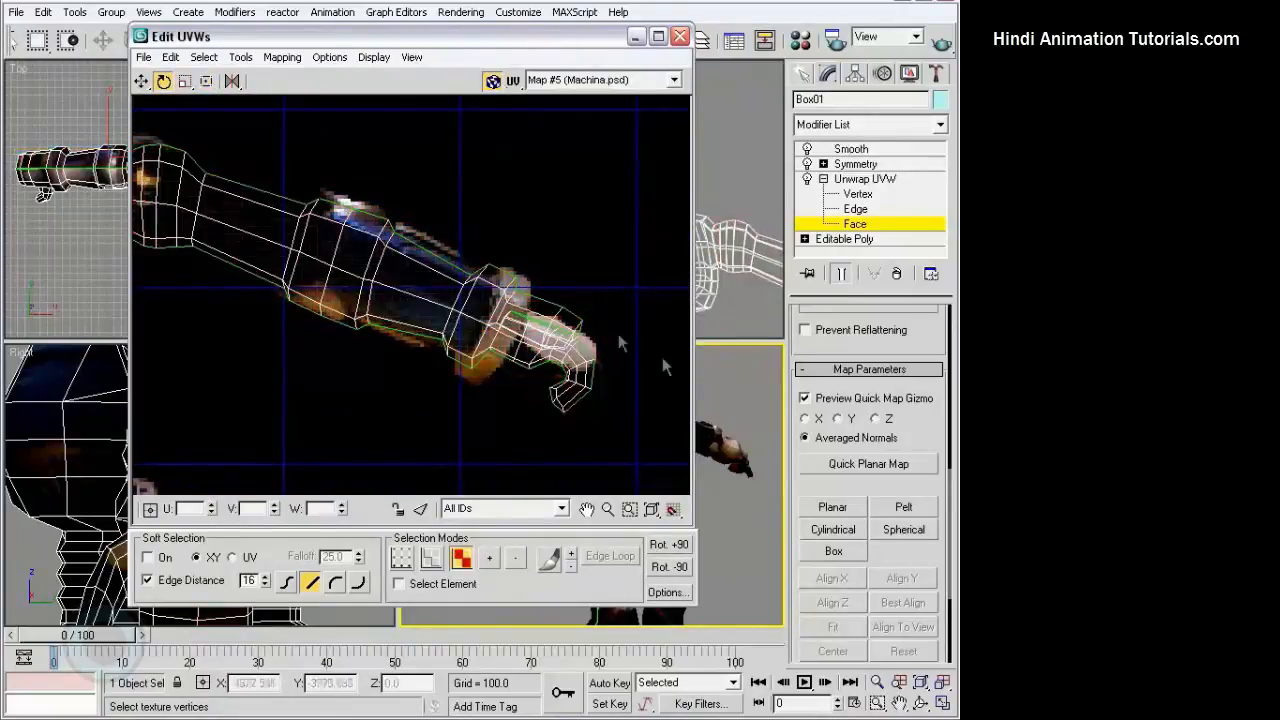
Switch the UV editor to vertex selection and reposition the shoulder vertices of the arm back UVs over the painted shoulder.
drag(583, 42, 405, 52)
alt+middle_drag(548, 468, 630, 436)
middle_drag(57, 465, 247, 482)
click(225, 568)
scroll(226, 205, up, 2)
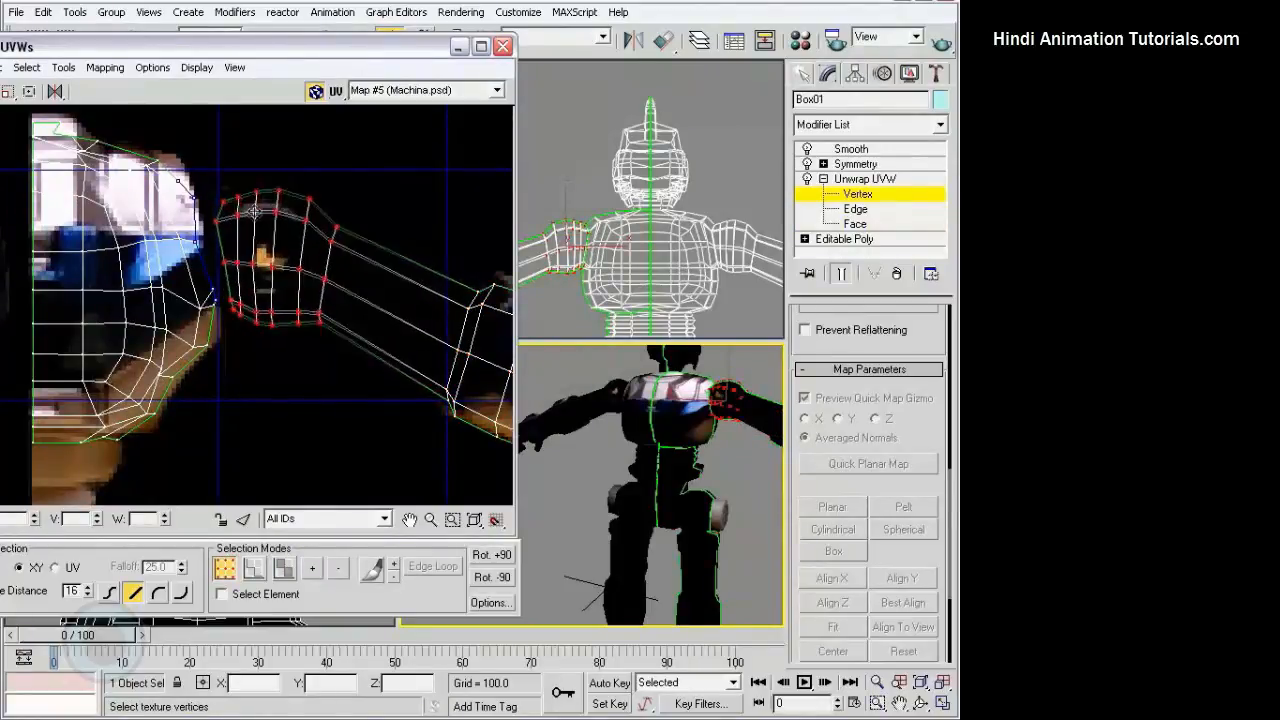
alt+middle_drag(590, 440, 712, 494)
middle_drag(421, 303, 236, 229)
click(265, 188)
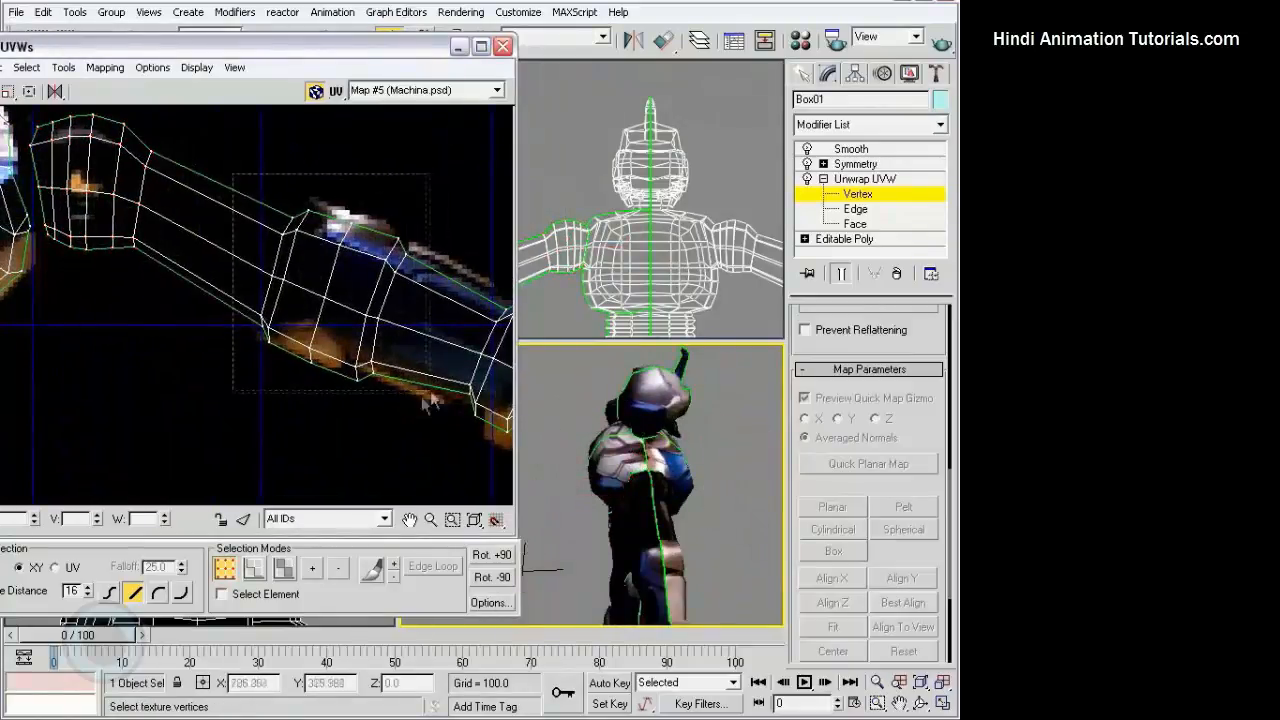
Move the elbow vertices, as well as the wrist and hand vertices, of the arm back UVs onto the painted forearm and hand.
drag(381, 264, 379, 249)
middle_drag(492, 295, 303, 209)
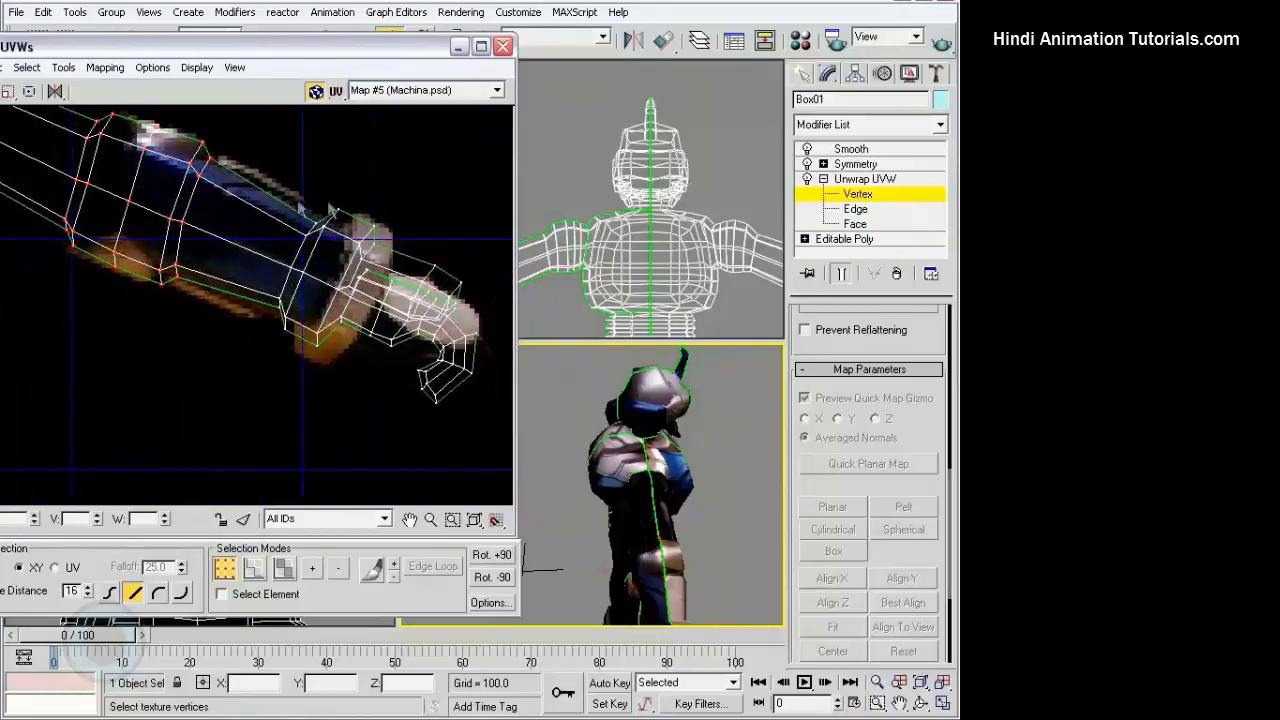
drag(390, 284, 403, 291)
scroll(432, 248, up, 2)
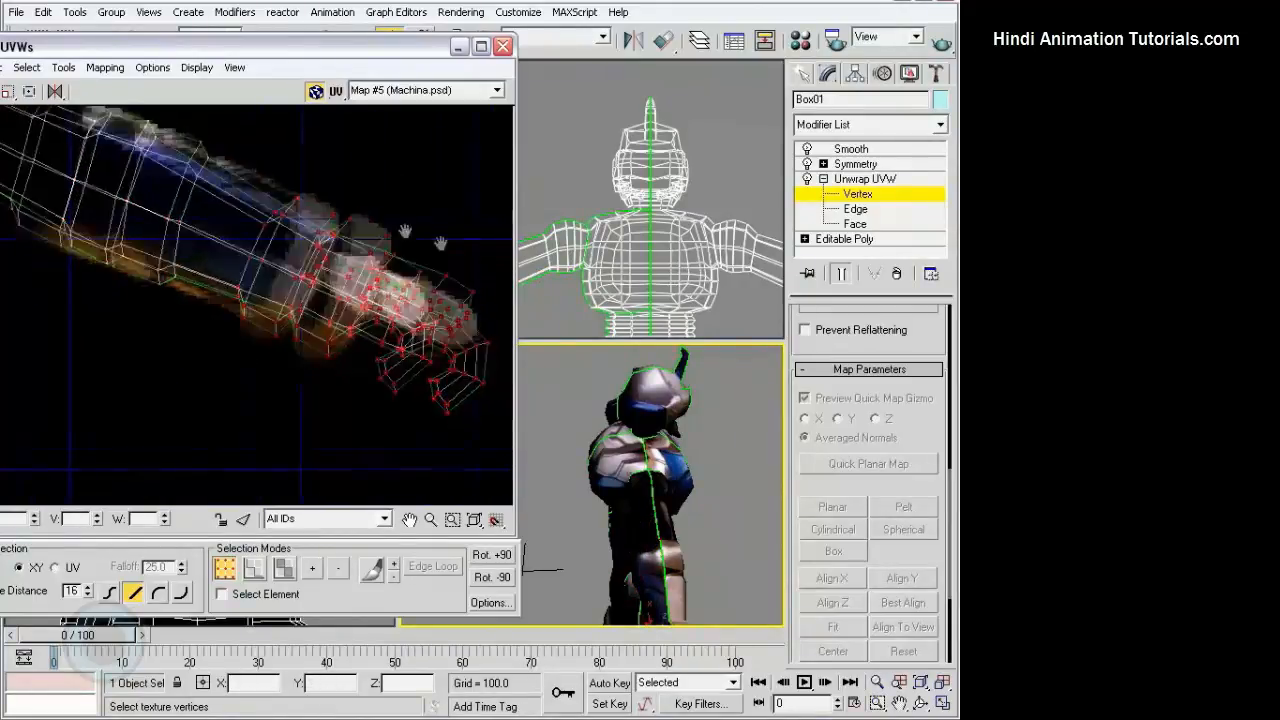
middle_drag(448, 245, 357, 215)
click(357, 215)
middle_drag(664, 530, 656, 490)
scroll(657, 436, up, 3)
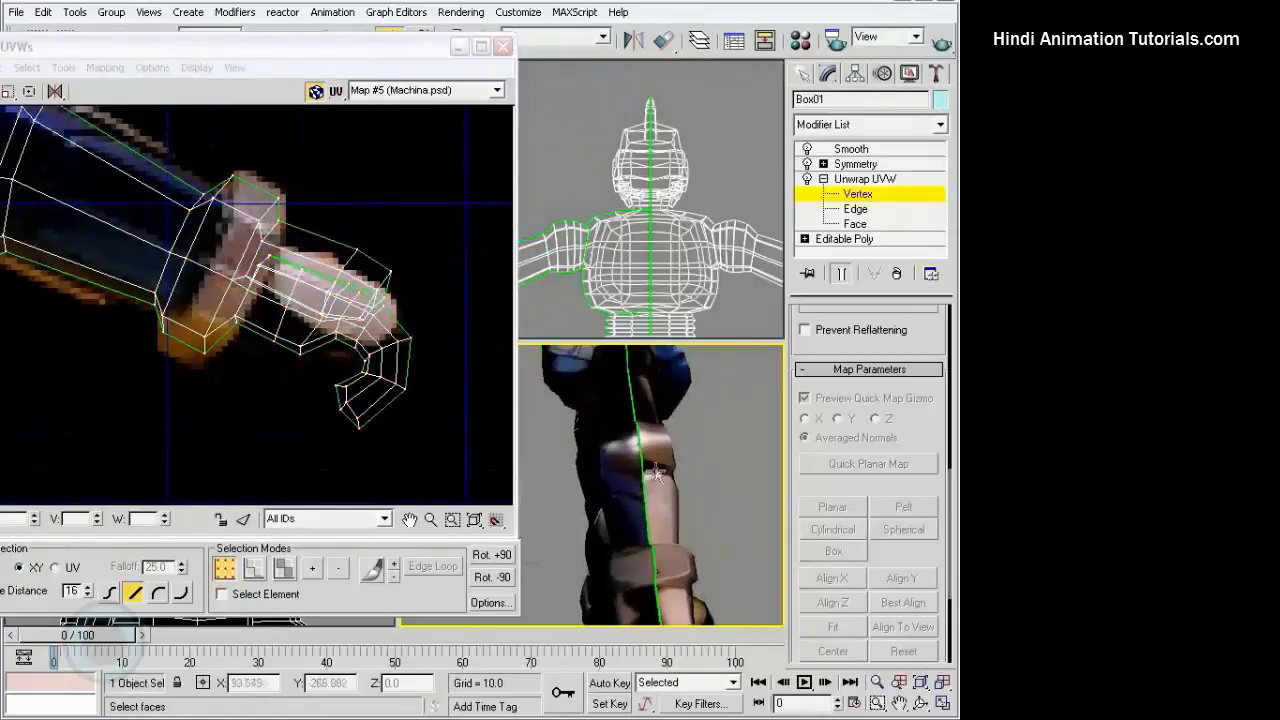
Align the vertices where the forearm meets the wrist cuff with the edge of the painted cuff.
middle_drag(106, 213, 318, 338)
alt+middle_drag(697, 481, 598, 555)
middle_drag(200, 236, 525, 307)
scroll(371, 297, down, 3)
middle_drag(371, 297, 230, 288)
scroll(192, 290, up, 2)
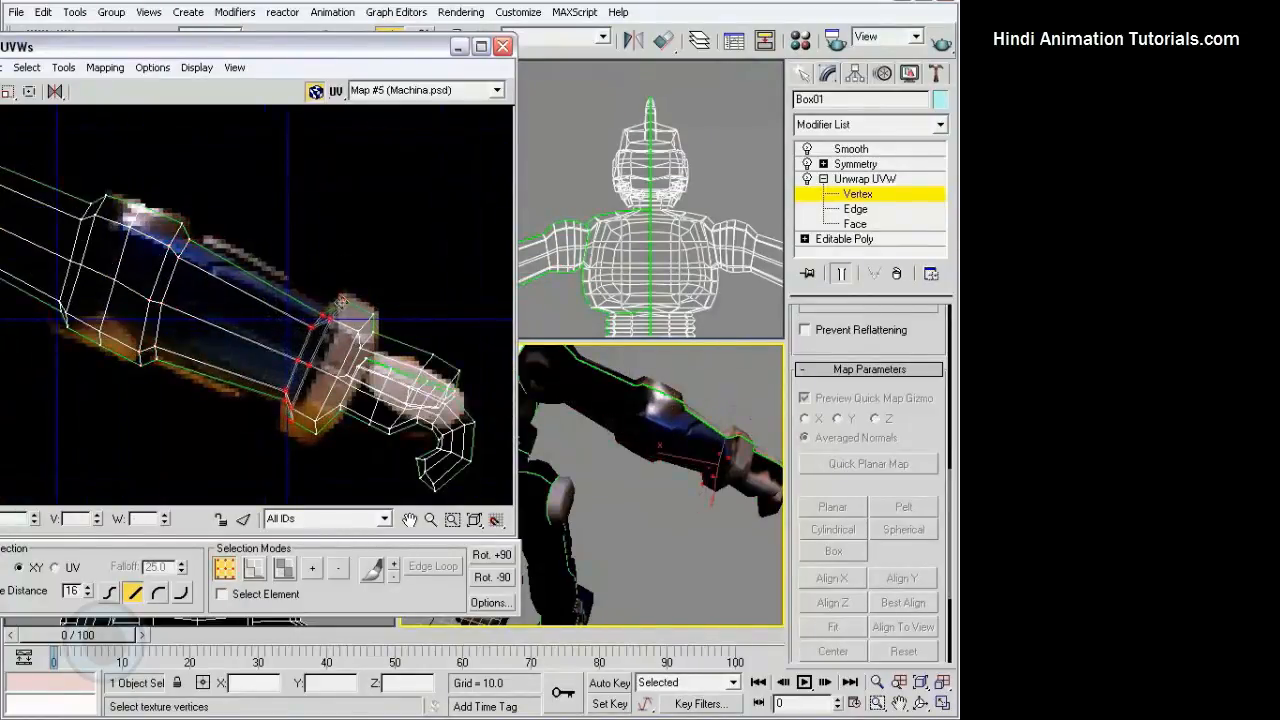
drag(342, 301, 345, 305)
click(436, 318)
middle_drag(436, 318, 333, 262)
scroll(333, 262, up, 2)
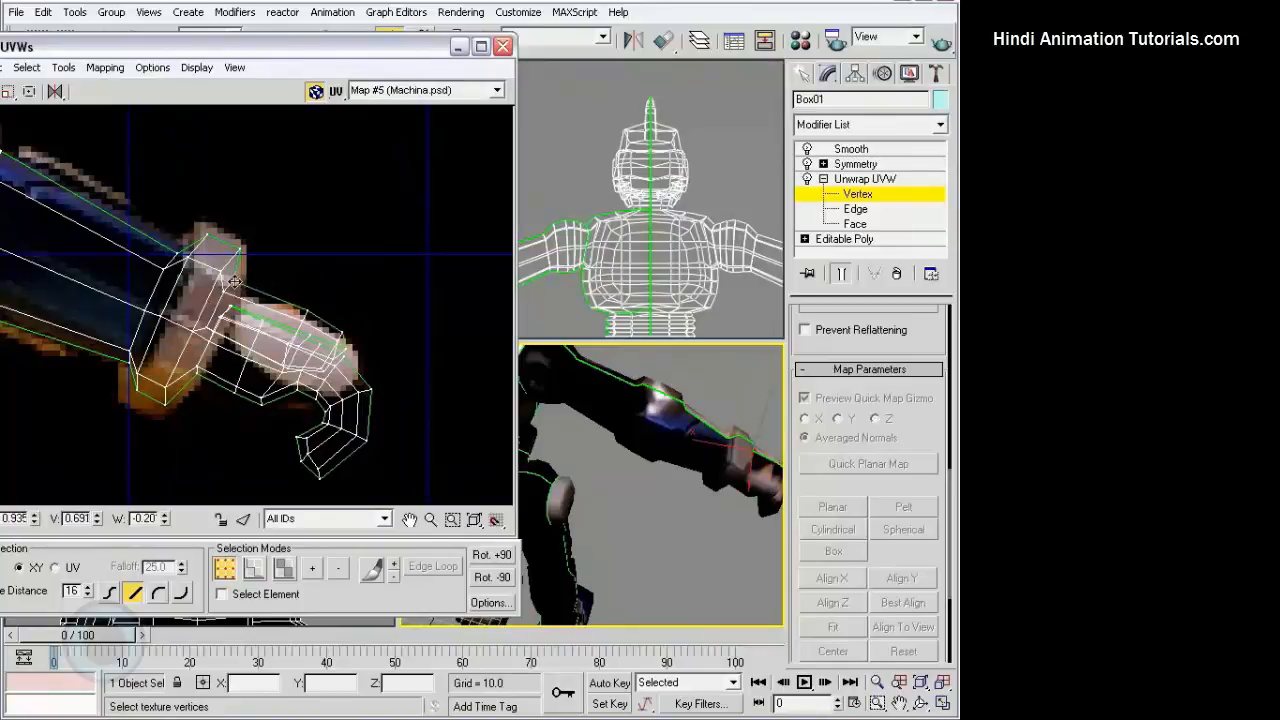
Move the upper edge vertices of the hand UVs slightly down so they sit inside the painted hand.
middle_drag(357, 331, 335, 288)
alt+middle_drag(655, 430, 601, 414)
scroll(601, 414, up, 2)
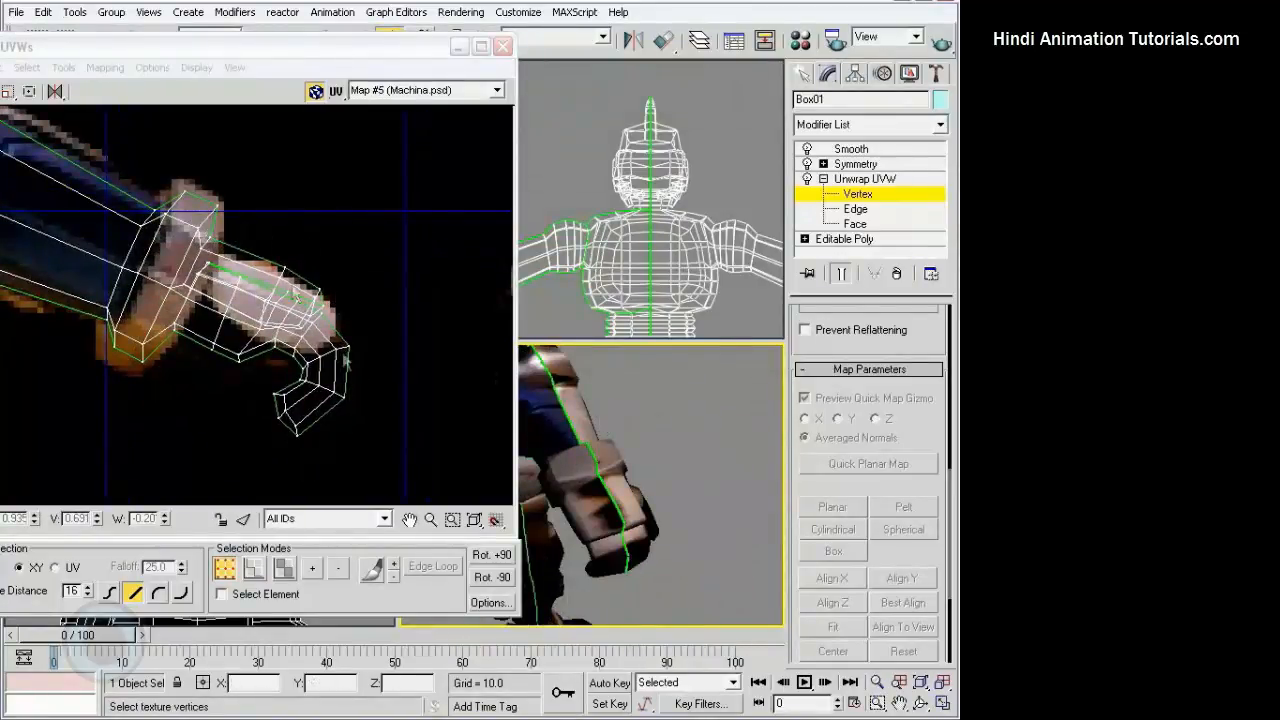
click(340, 313)
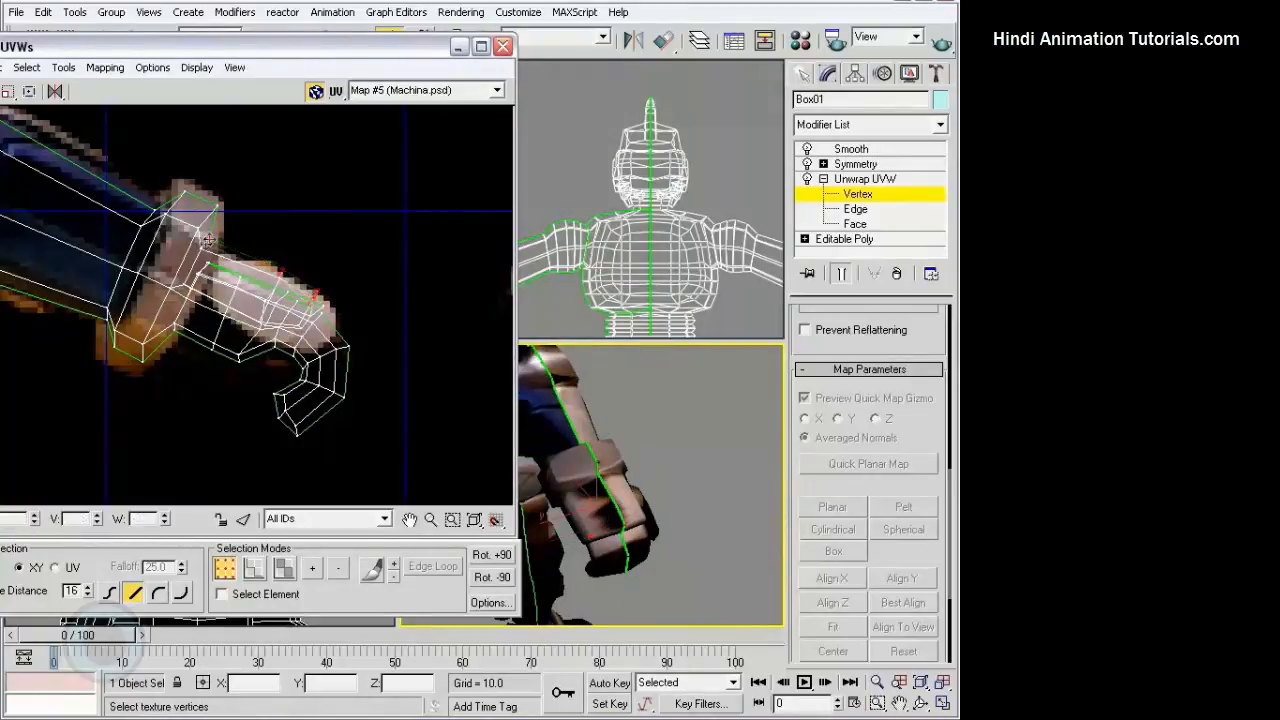
scroll(337, 286, up, 4)
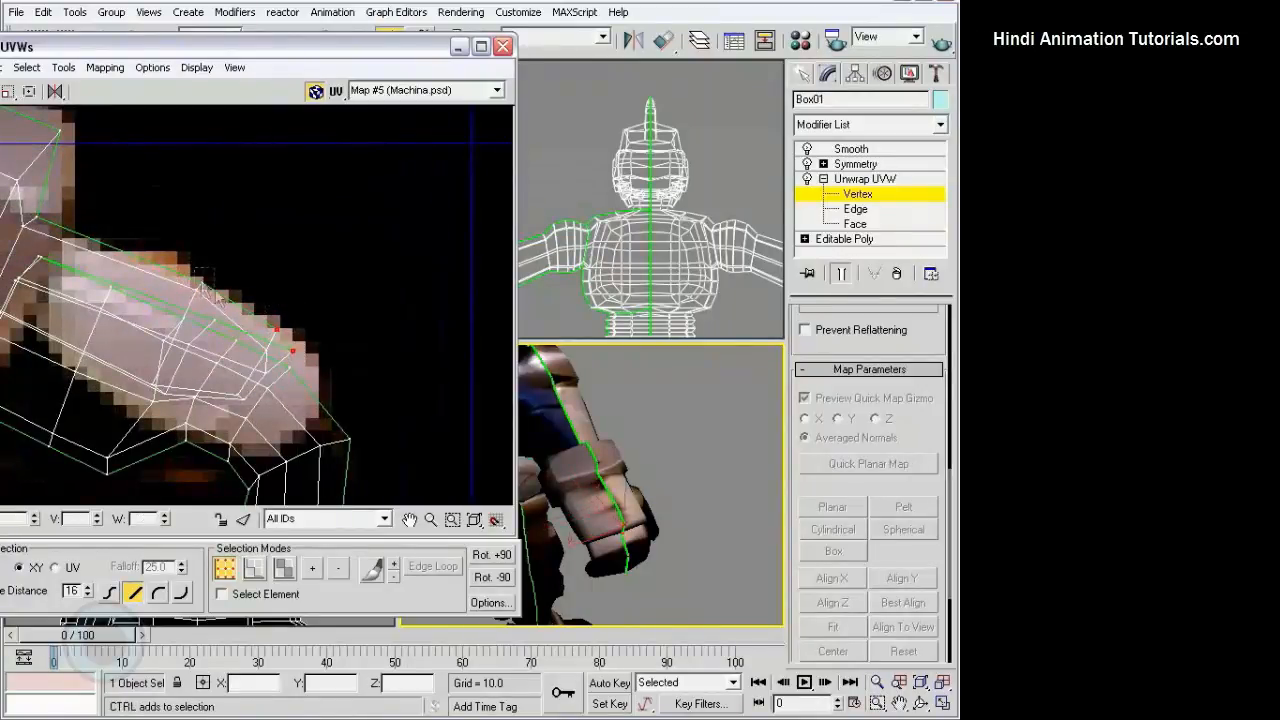
ctrl+drag(15, 221, 14, 220)
drag(37, 217, 31, 221)
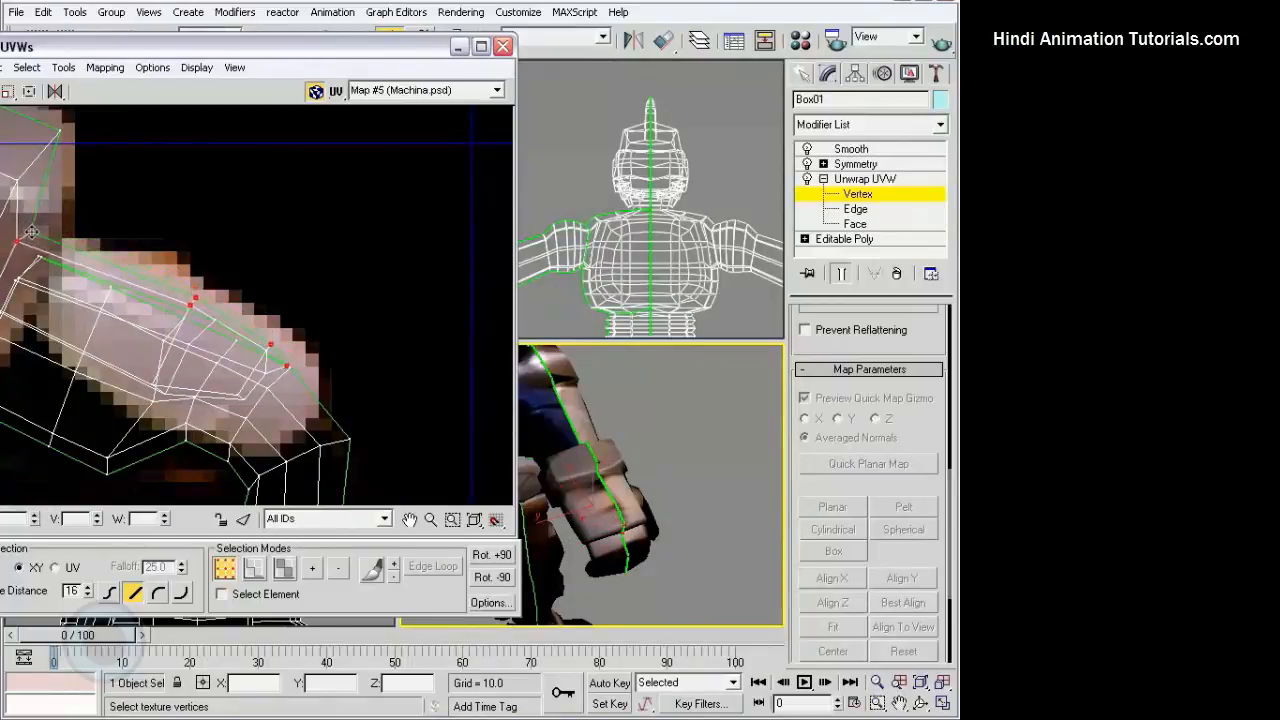
Leave UV editing and examine the texture seam along the arm and hand in the perspective view.
scroll(592, 441, down, 5)
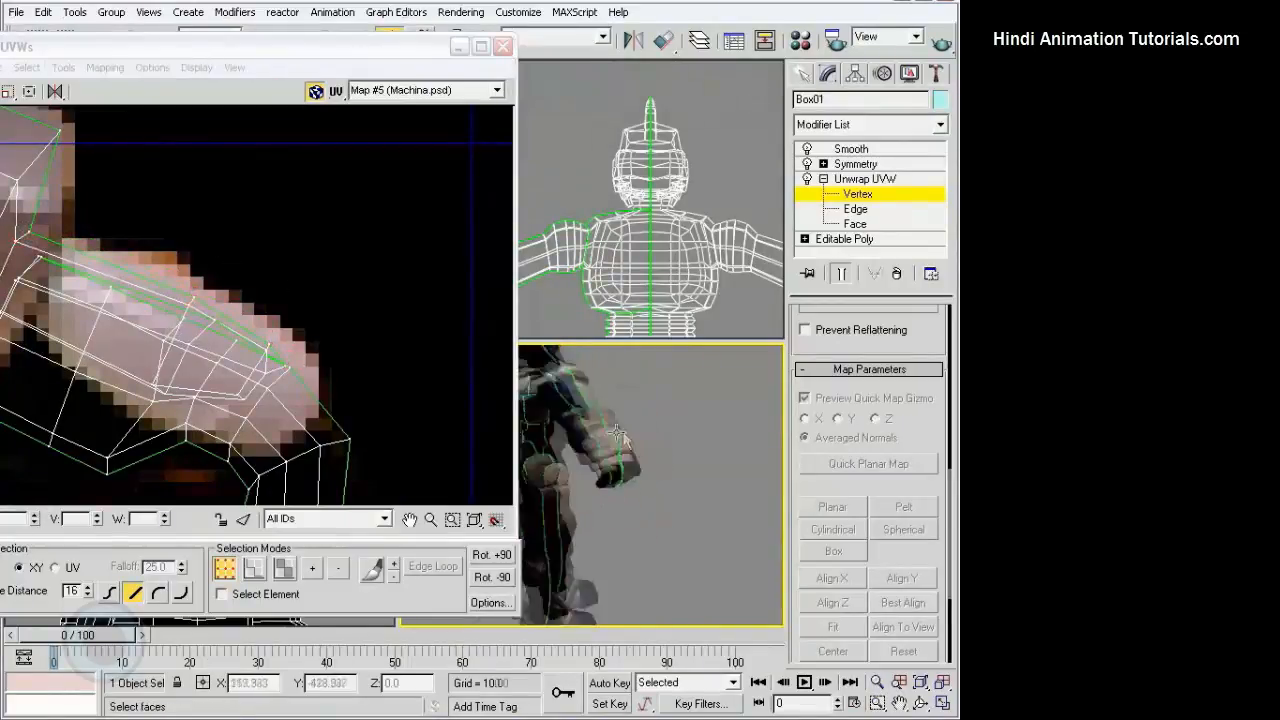
key(1)
click(662, 427)
alt+middle_drag(663, 428, 584, 435)
click(584, 435)
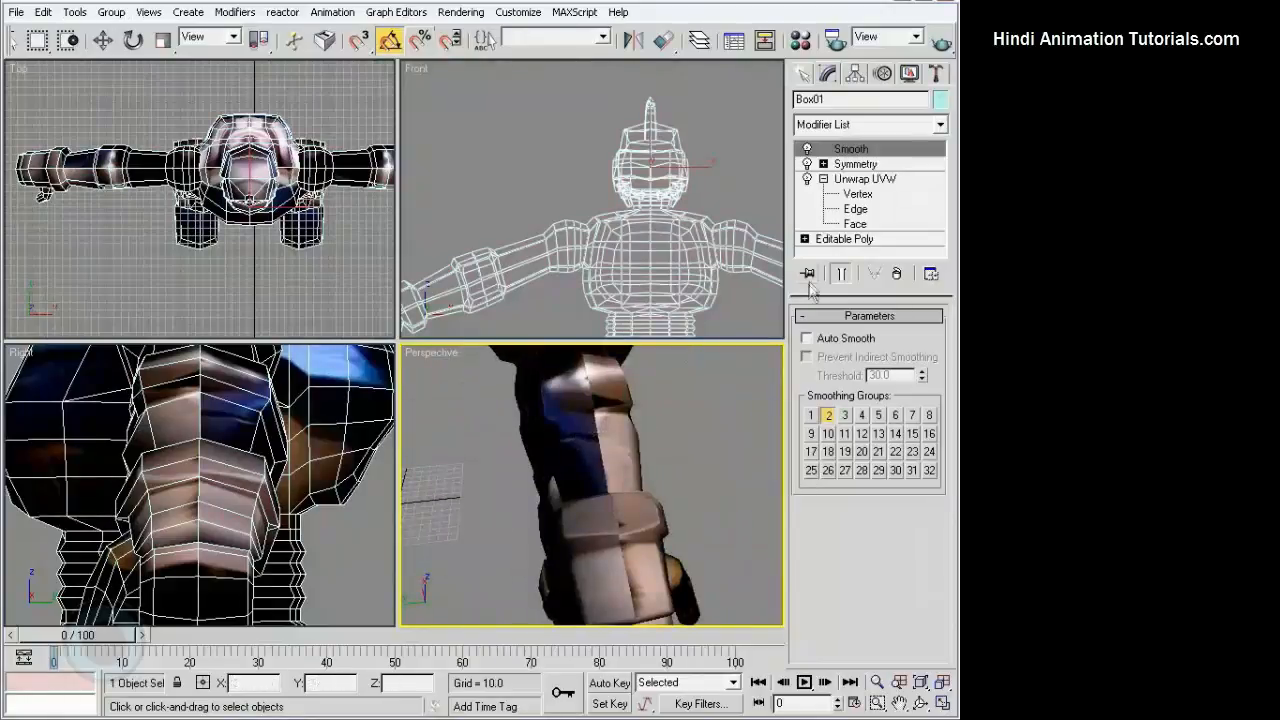
Reopen the UV editor from Unwrap UVW and move the elbow vertices of the arm back UVs onto the painted elbow guard.
click(886, 180)
scroll(890, 340, up, 5)
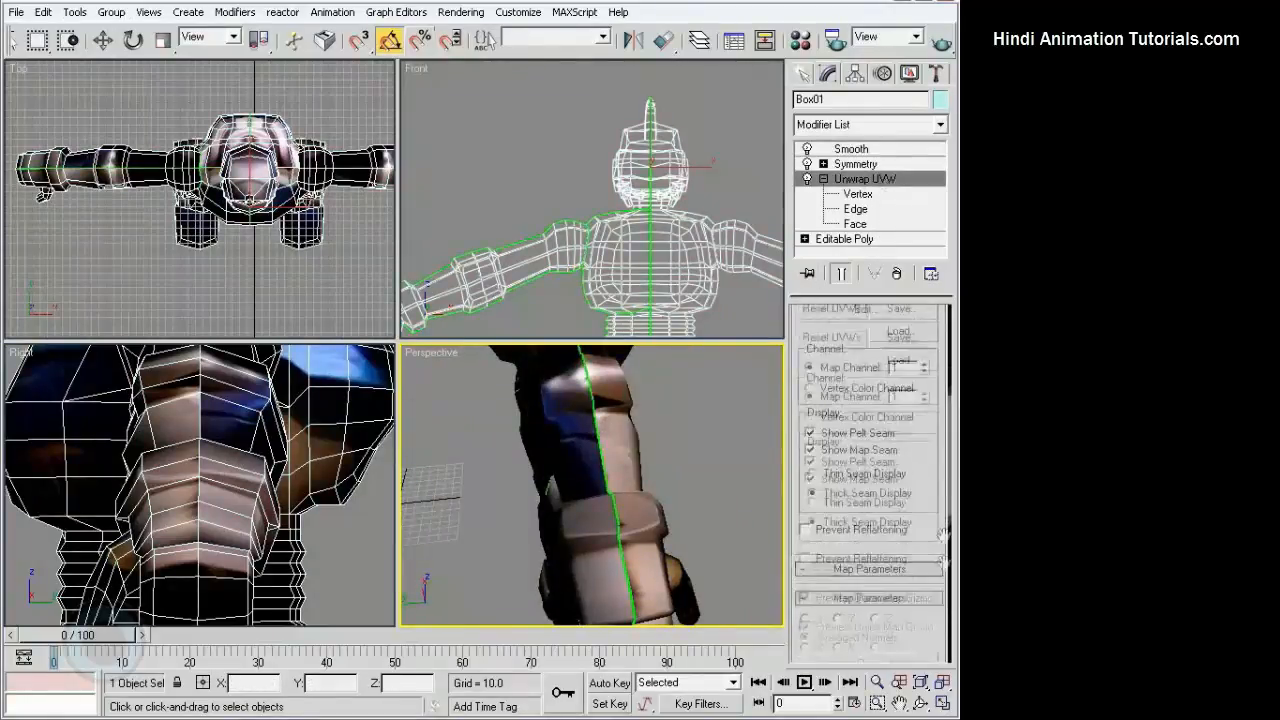
click(866, 389)
middle_drag(548, 458, 537, 370)
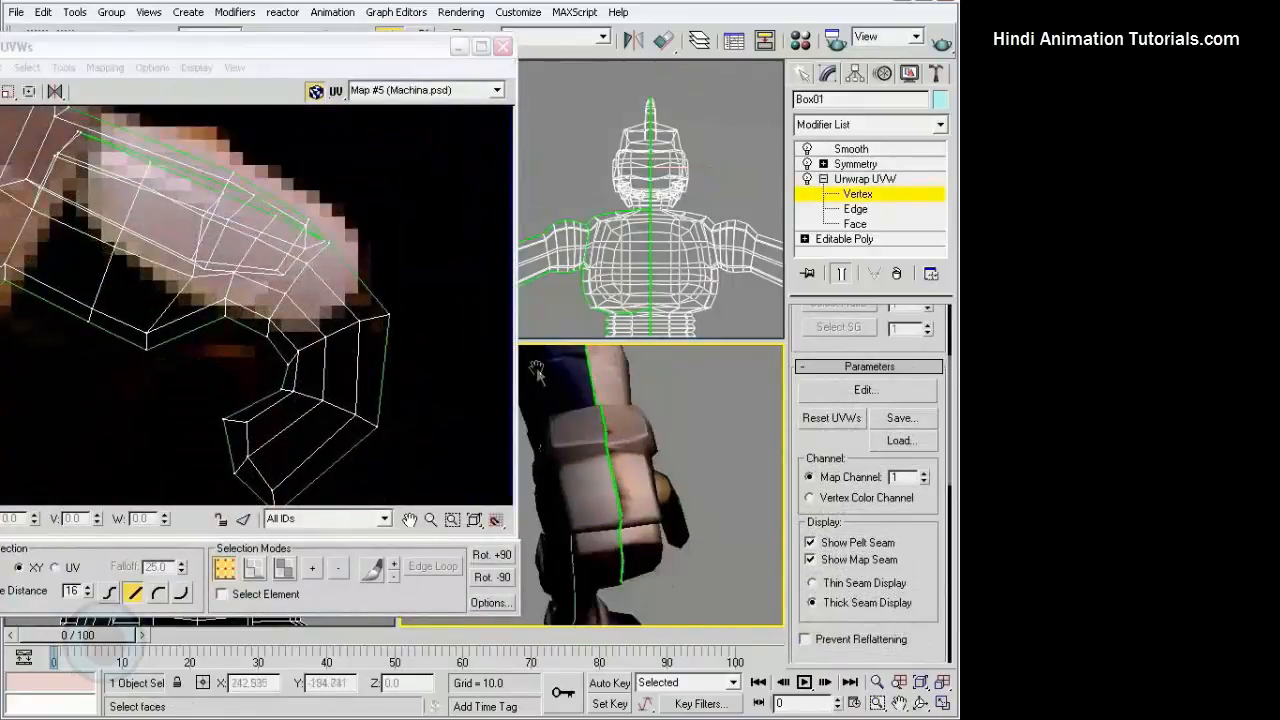
middle_drag(90, 200, 274, 283)
middle_drag(114, 283, 272, 350)
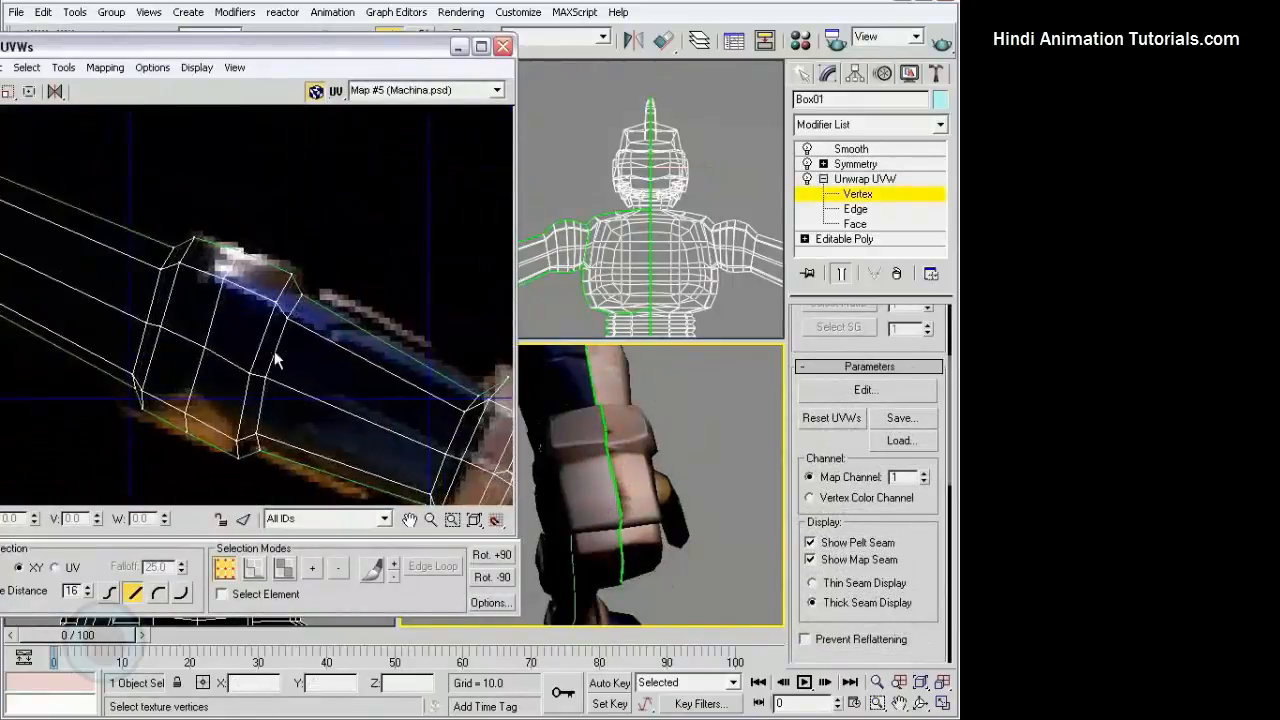
scroll(267, 342, up, 1)
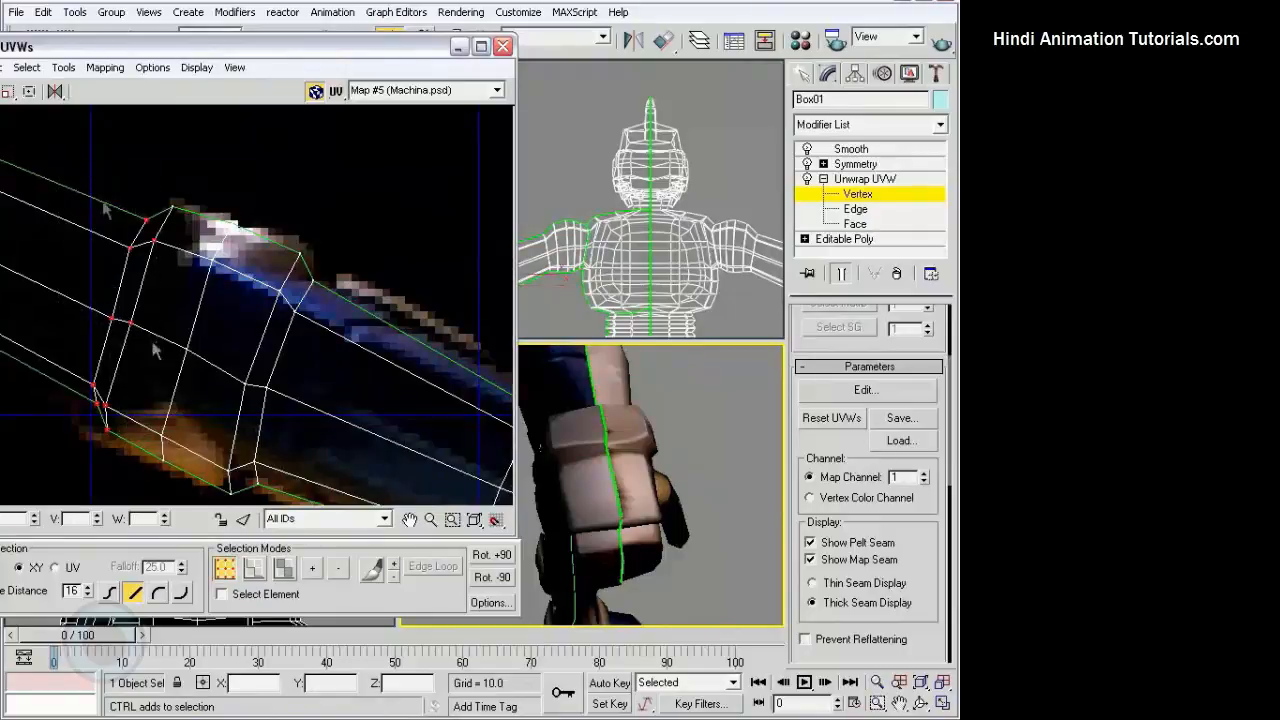
drag(152, 245, 170, 250)
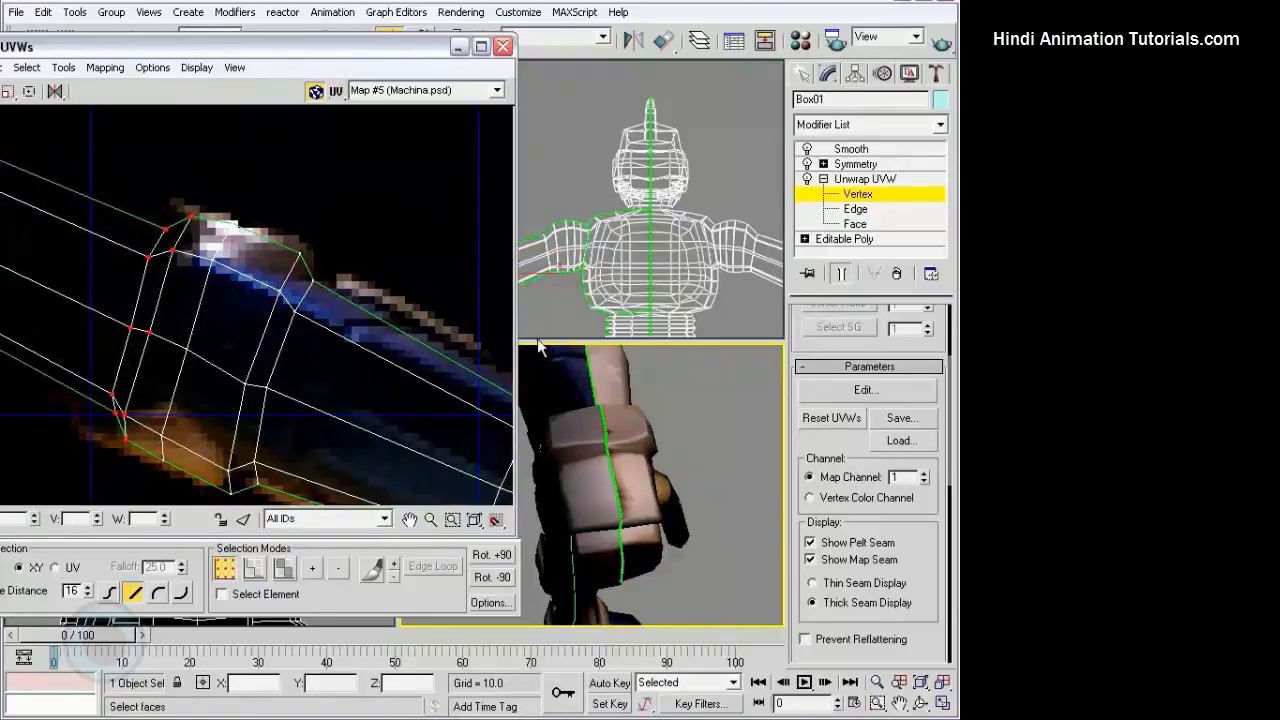
alt+middle_drag(556, 395, 455, 425)
middle_drag(306, 322, 286, 257)
scroll(290, 254, down, 2)
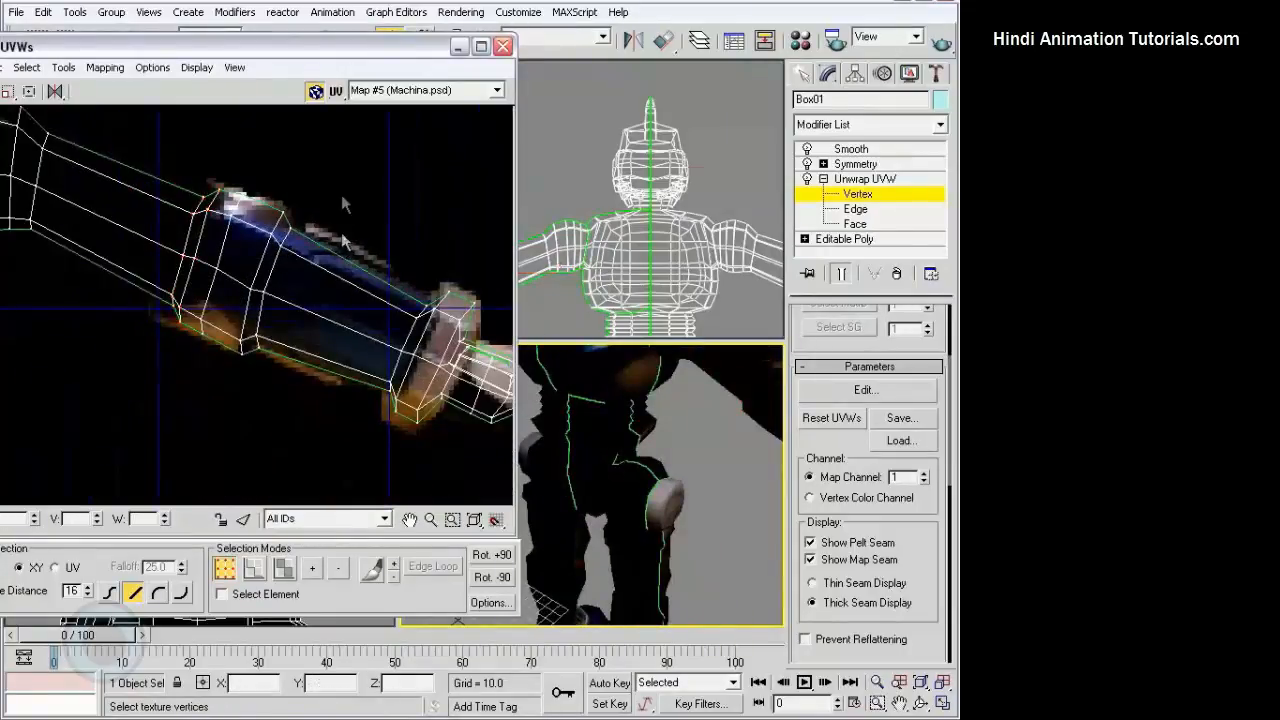
Close the UV editor and deselect the robot to review the whole textured body.
click(865, 179)
click(503, 46)
scroll(700, 420, down, 3)
click(720, 411)
alt+middle_drag(720, 411, 155, 433)
scroll(465, 455, down, 4)
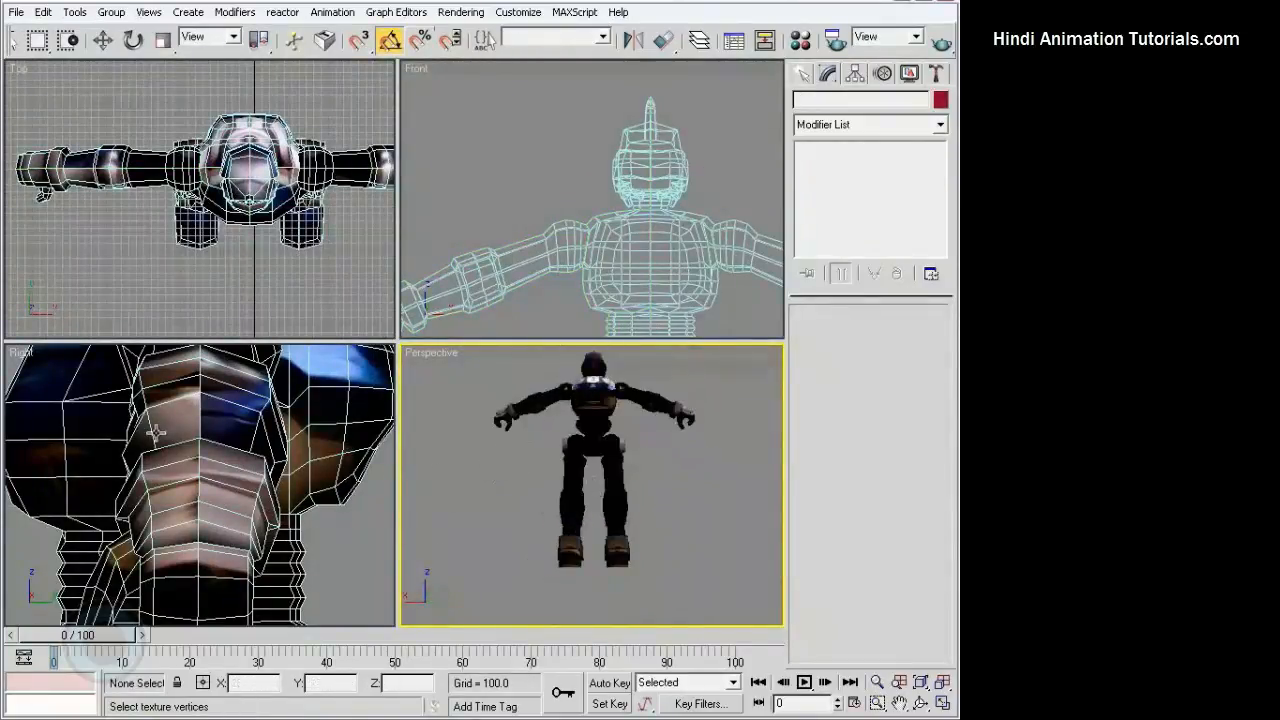
scroll(142, 499, down, 2)
Change the Front viewport to the Back view and select the robot.
click(560, 200)
scroll(620, 260, down, 4)
middle_drag(634, 278, 615, 206)
right_click(417, 69)
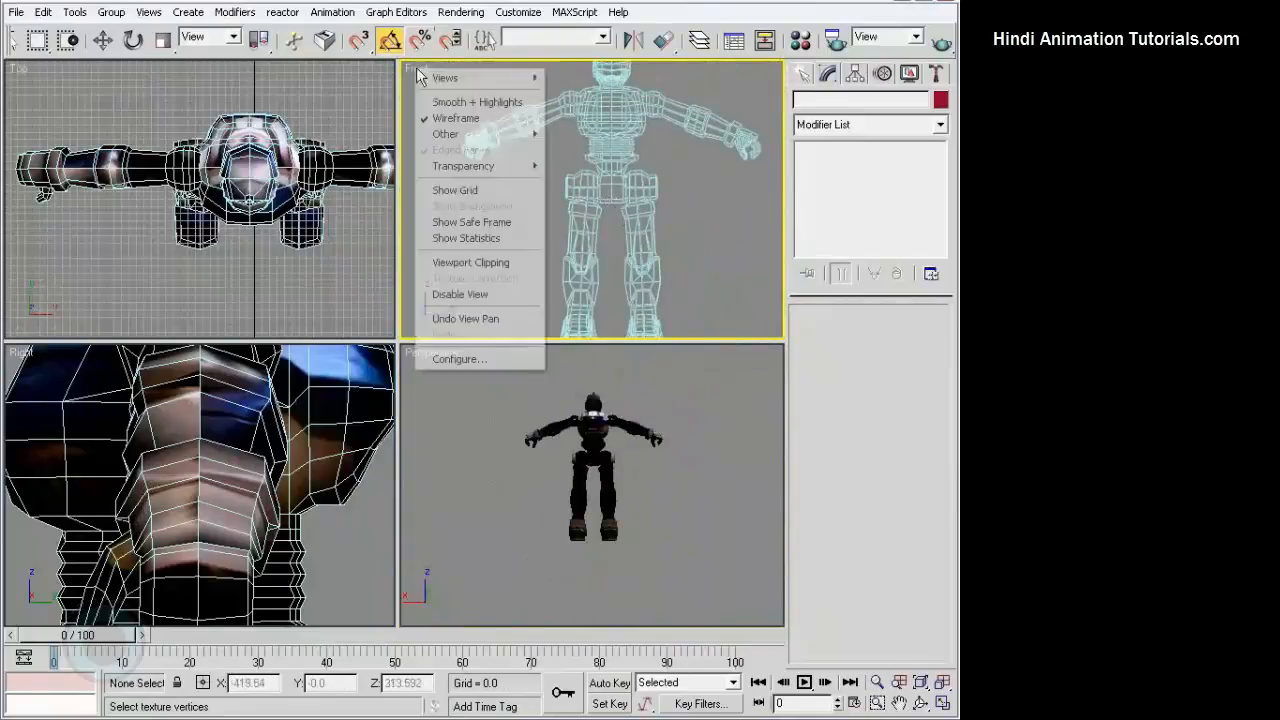
mouse_move(450, 78)
click(579, 127)
click(645, 127)
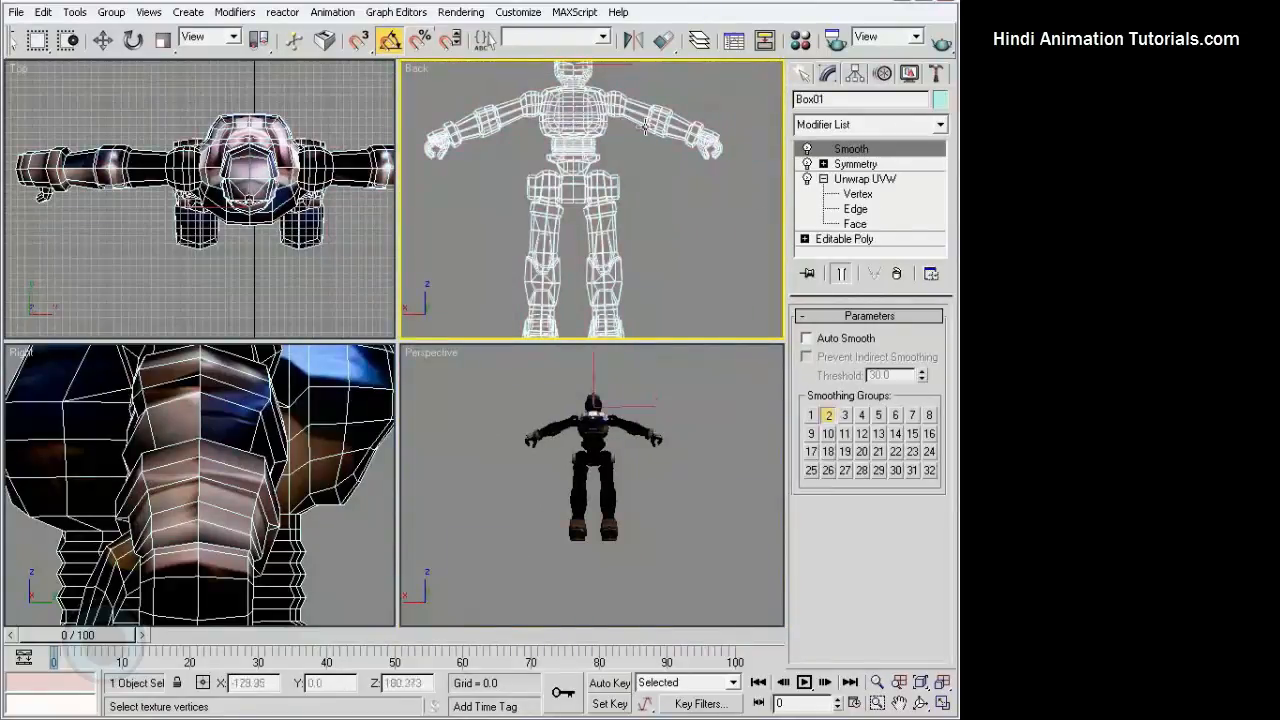
Select the leg and pelvis faces at Unwrap UVW face level, leaving out the round outer hip caps.
click(870, 222)
scroll(694, 237, up, 3)
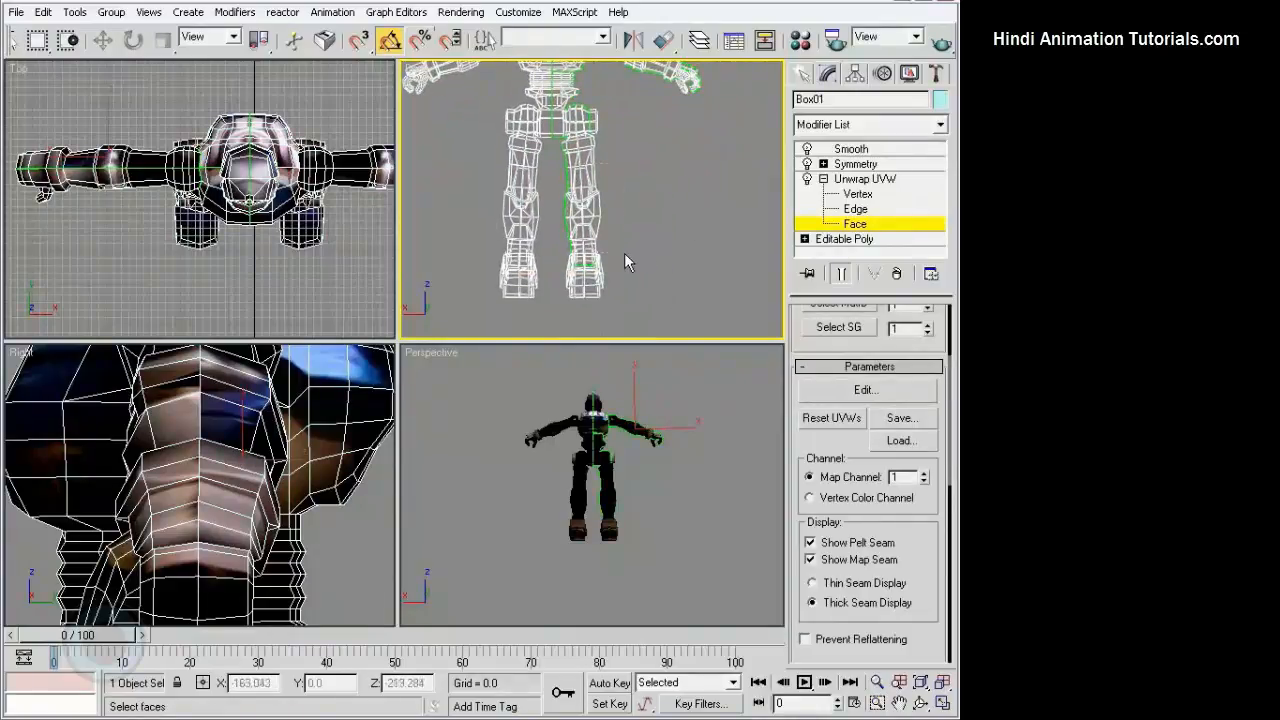
drag(625, 252, 565, 112)
scroll(659, 167, up, 4)
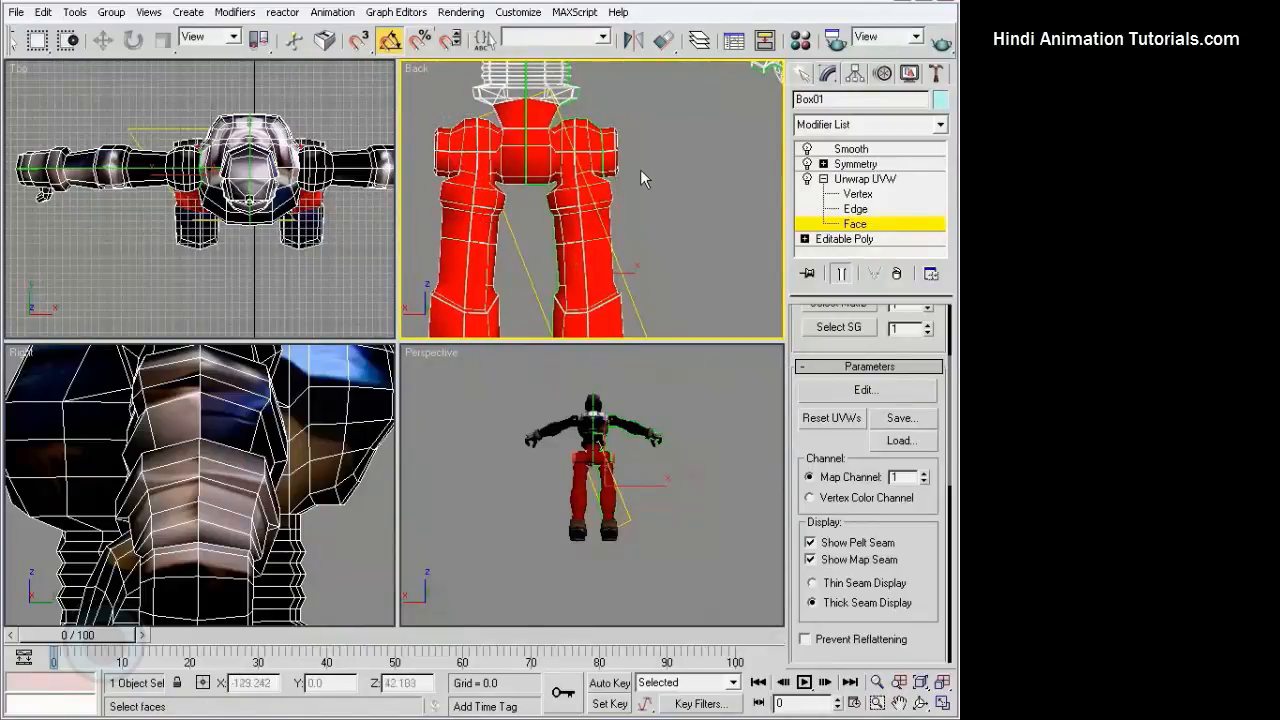
scroll(640, 180, up, 3)
drag(613, 250, 562, 142)
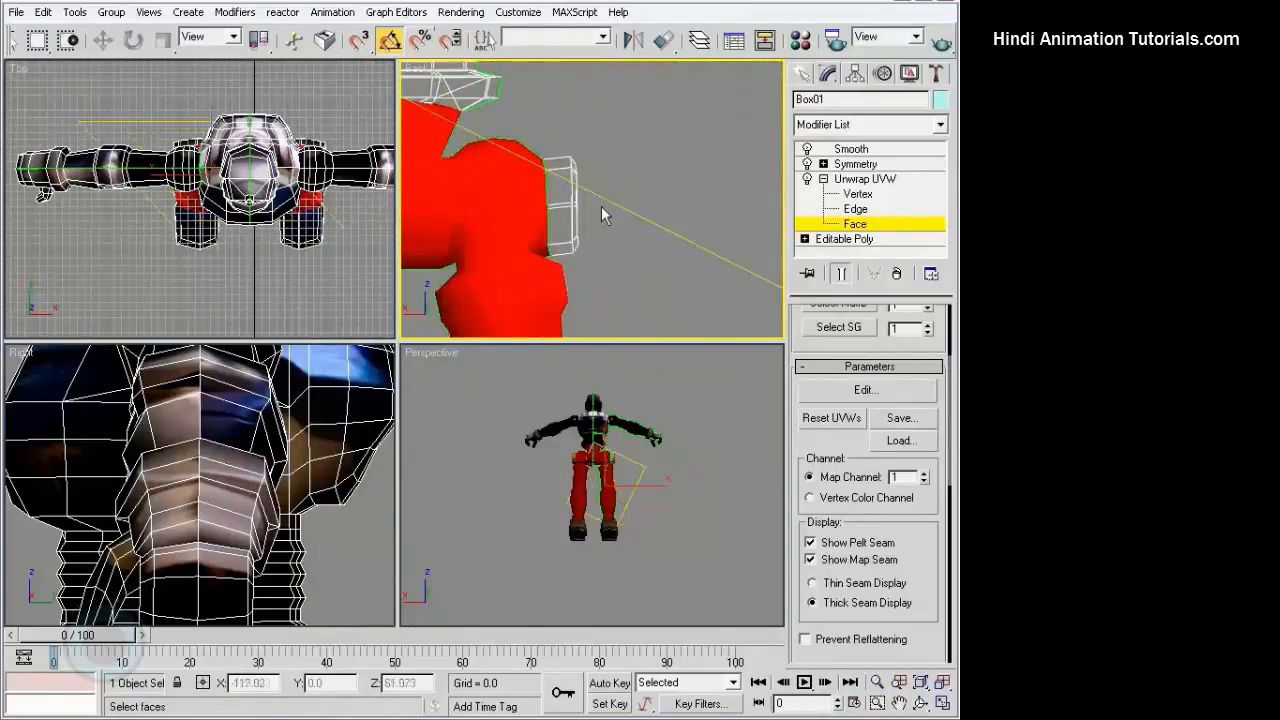
Subtract the central pelvis block and the tapered waist faces from the leg face selection.
scroll(603, 200, down, 4)
middle_drag(615, 157, 624, 70)
middle_drag(624, 262, 665, 64)
scroll(667, 155, up, 3)
middle_drag(666, 157, 648, 190)
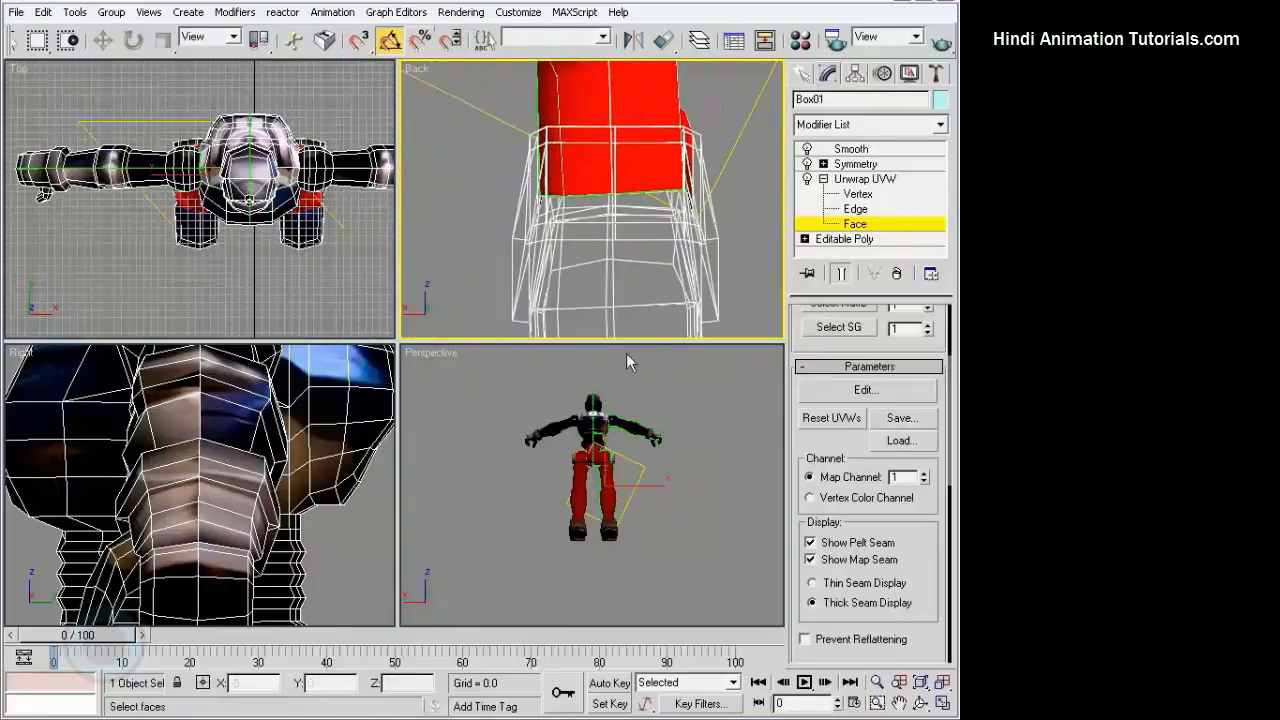
scroll(280, 560, down, 4)
middle_drag(280, 560, 248, 542)
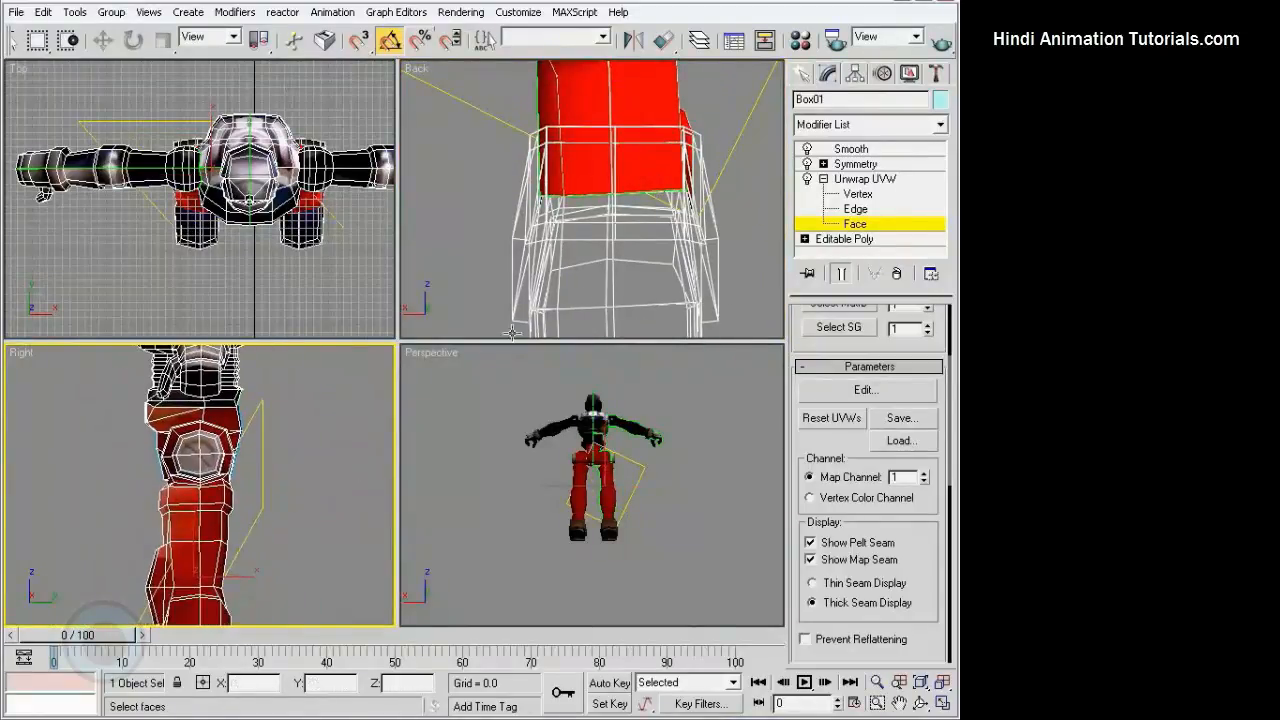
scroll(604, 290, down, 5)
middle_drag(632, 225, 621, 356)
scroll(605, 258, up, 2)
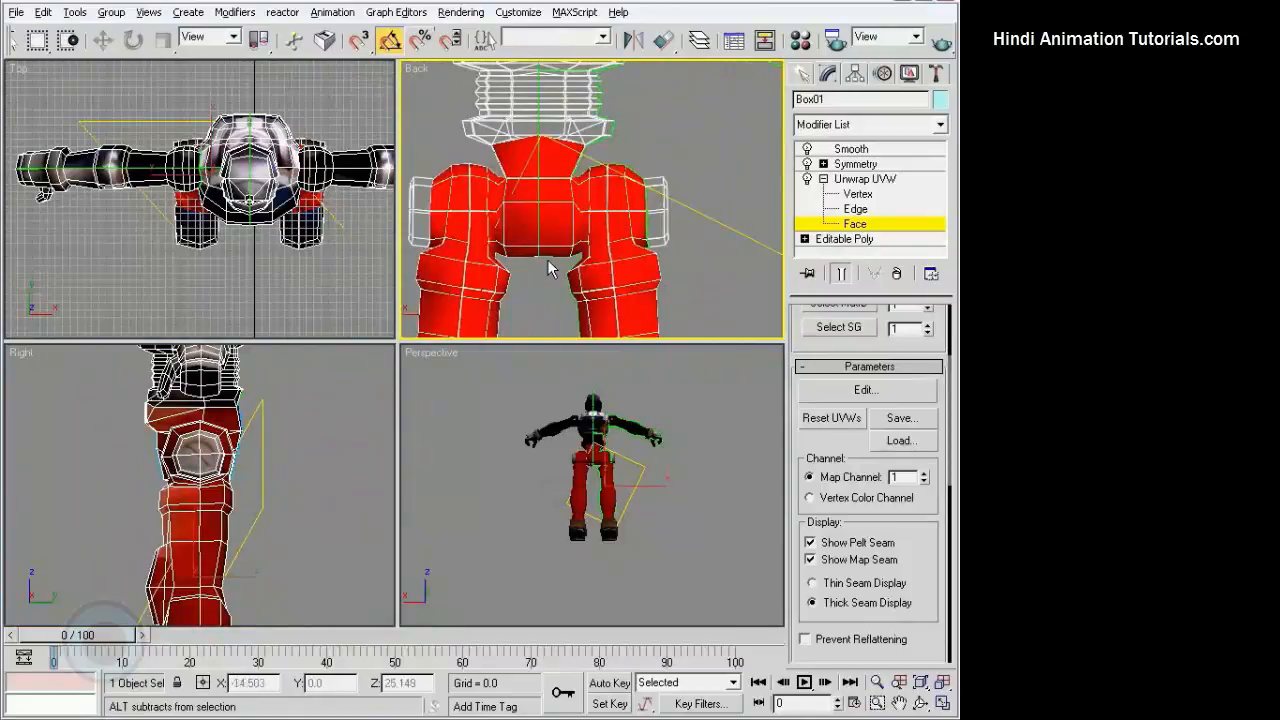
alt+click(552, 135)
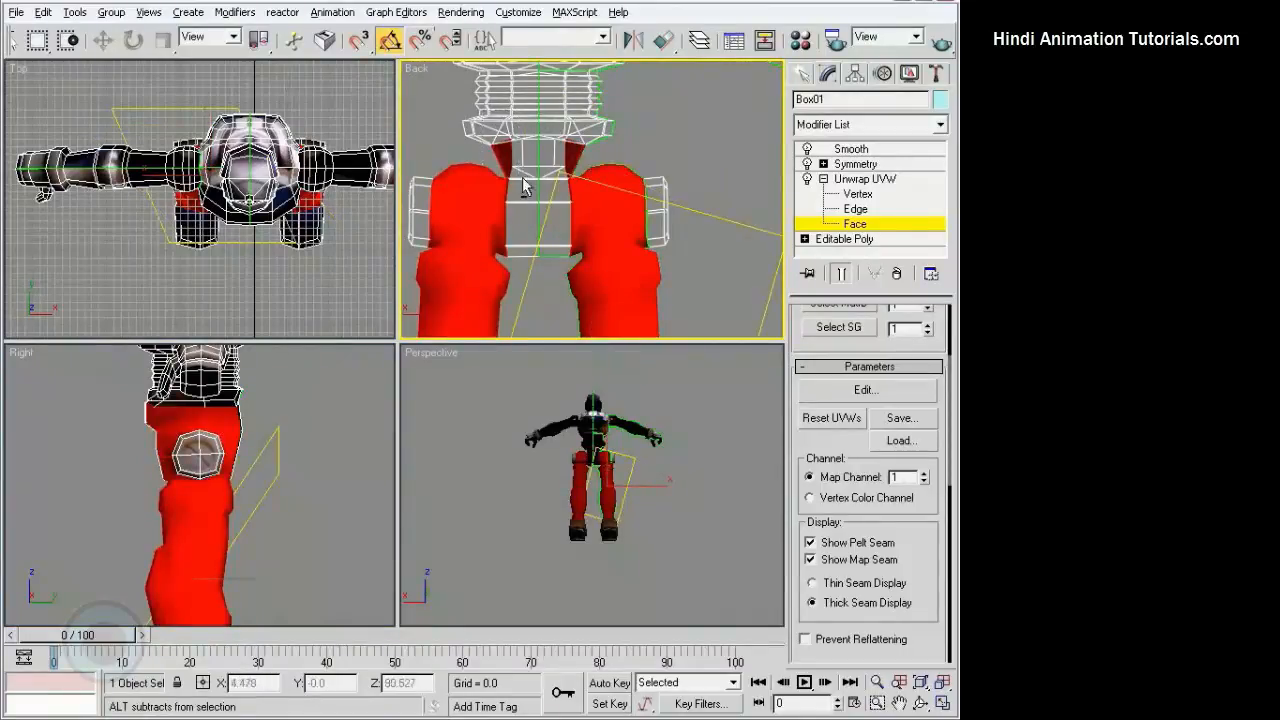
alt+click(583, 175)
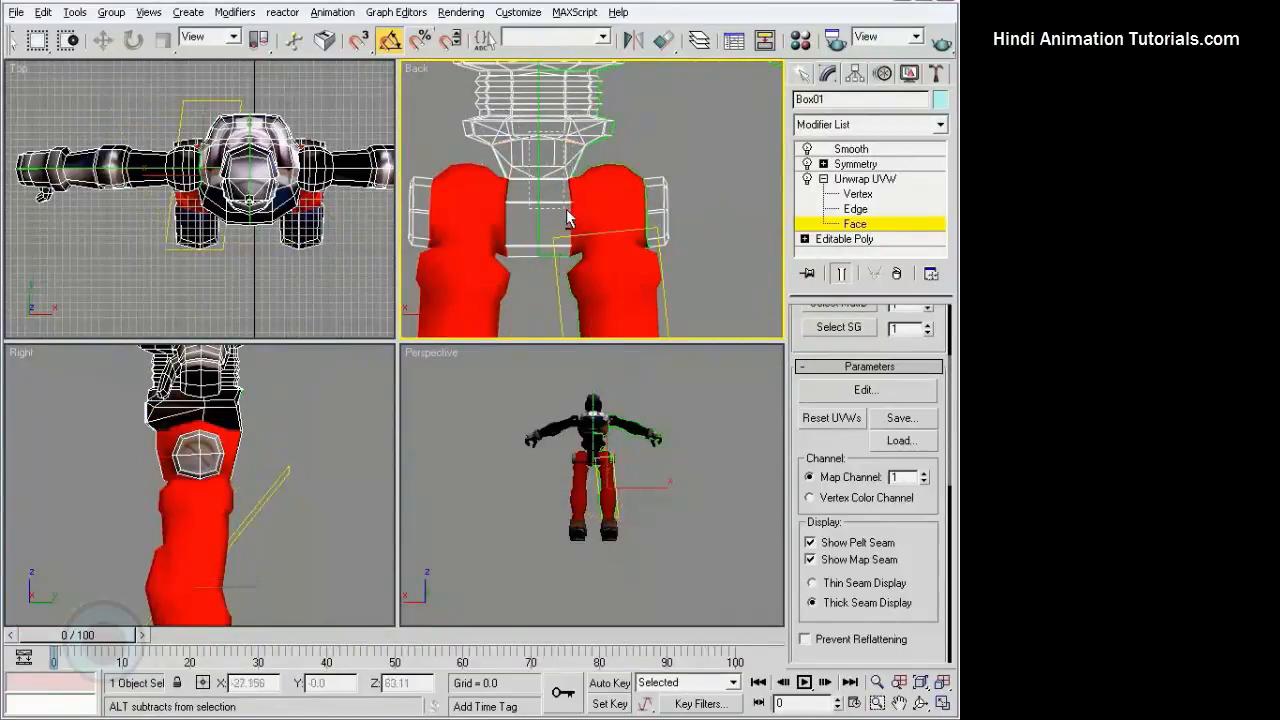
Subtract the narrow pelvis side faces between the pelvis block and the thighs from the selection.
scroll(600, 470, up, 15)
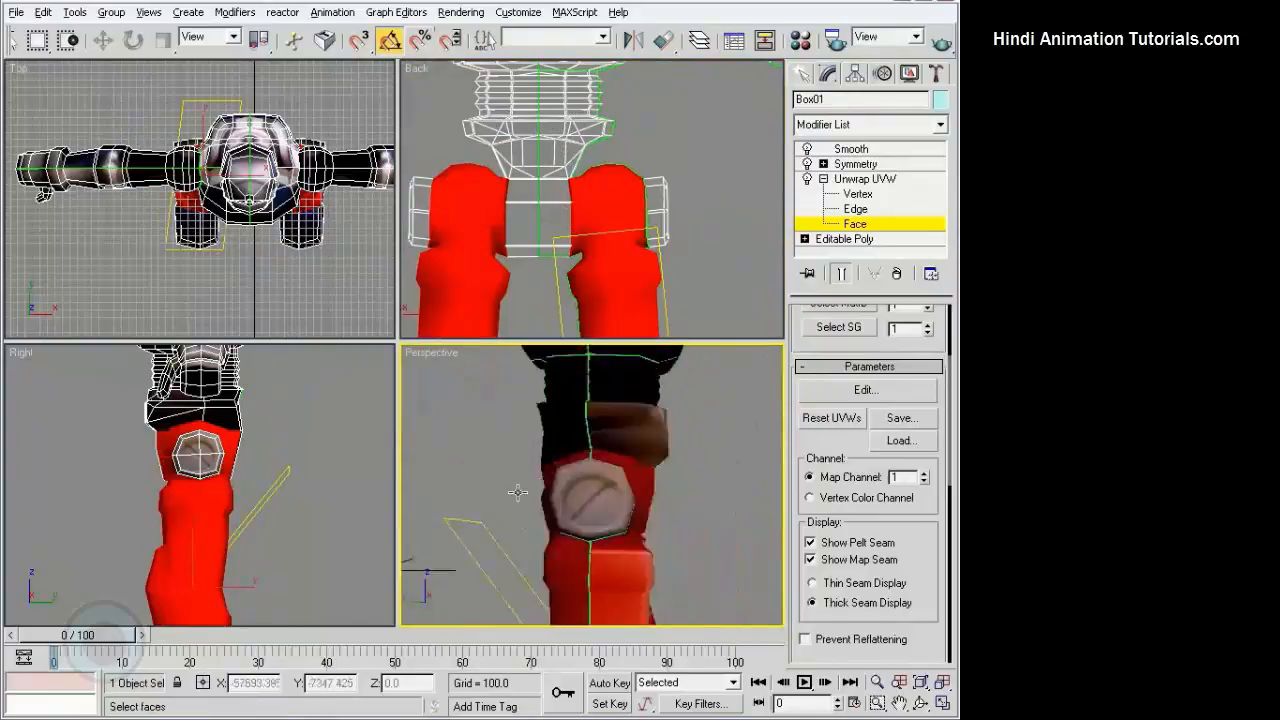
scroll(517, 491, down, 10)
scroll(620, 129, up, 6)
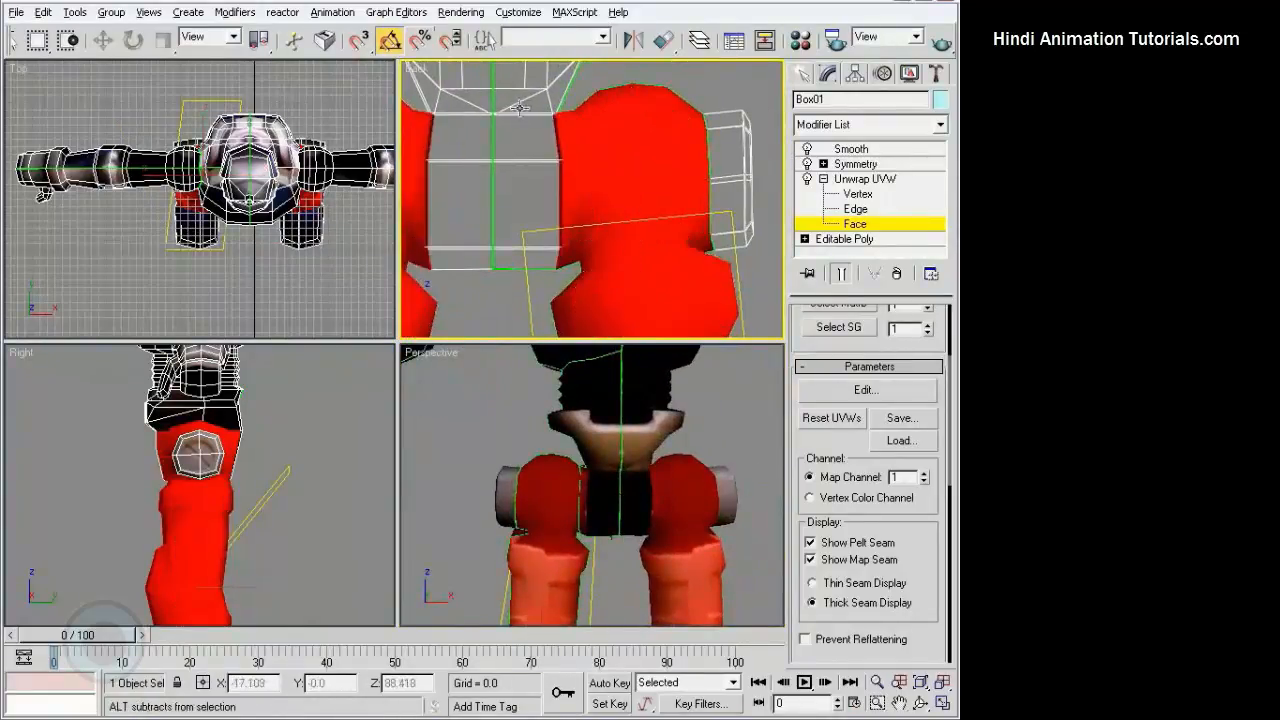
alt+click(566, 158)
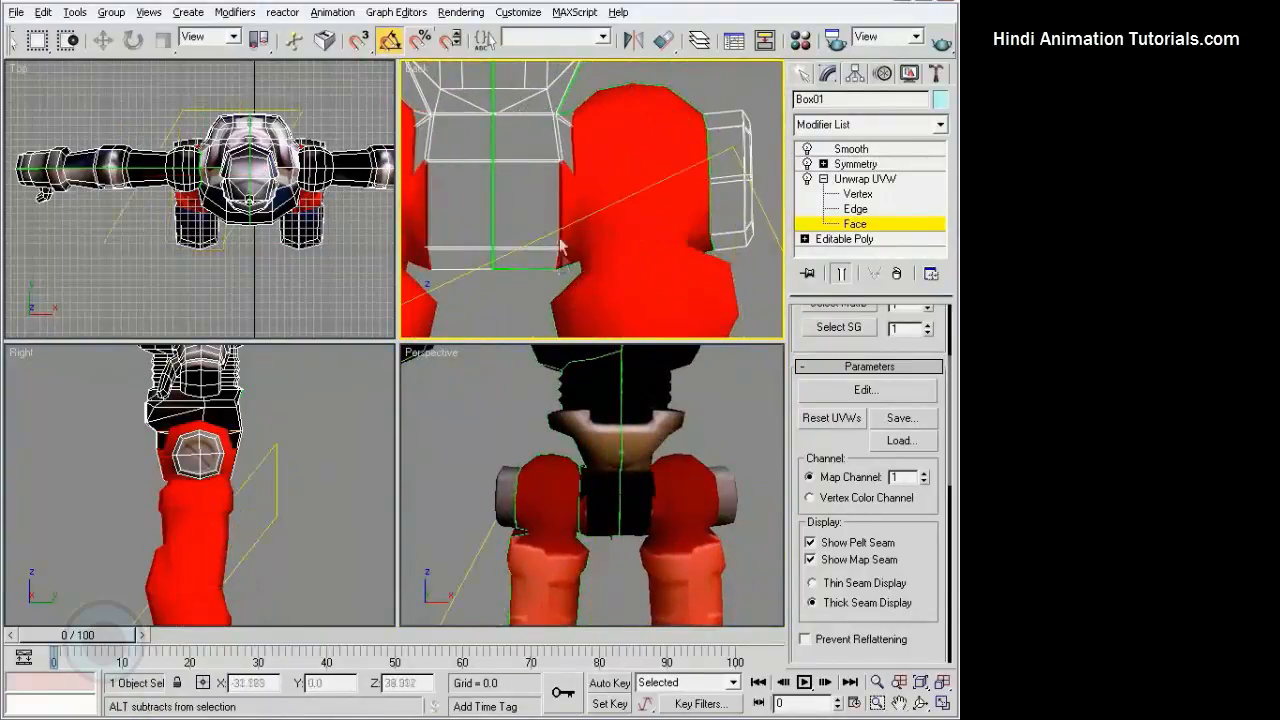
alt+drag(566, 158, 562, 272)
Subtract the metallic ankle guard faces above the shoes from the leg selection.
middle_drag(622, 545, 633, 347)
scroll(676, 163, down, 5)
scroll(160, 520, down, 3)
scroll(155, 533, up, 8)
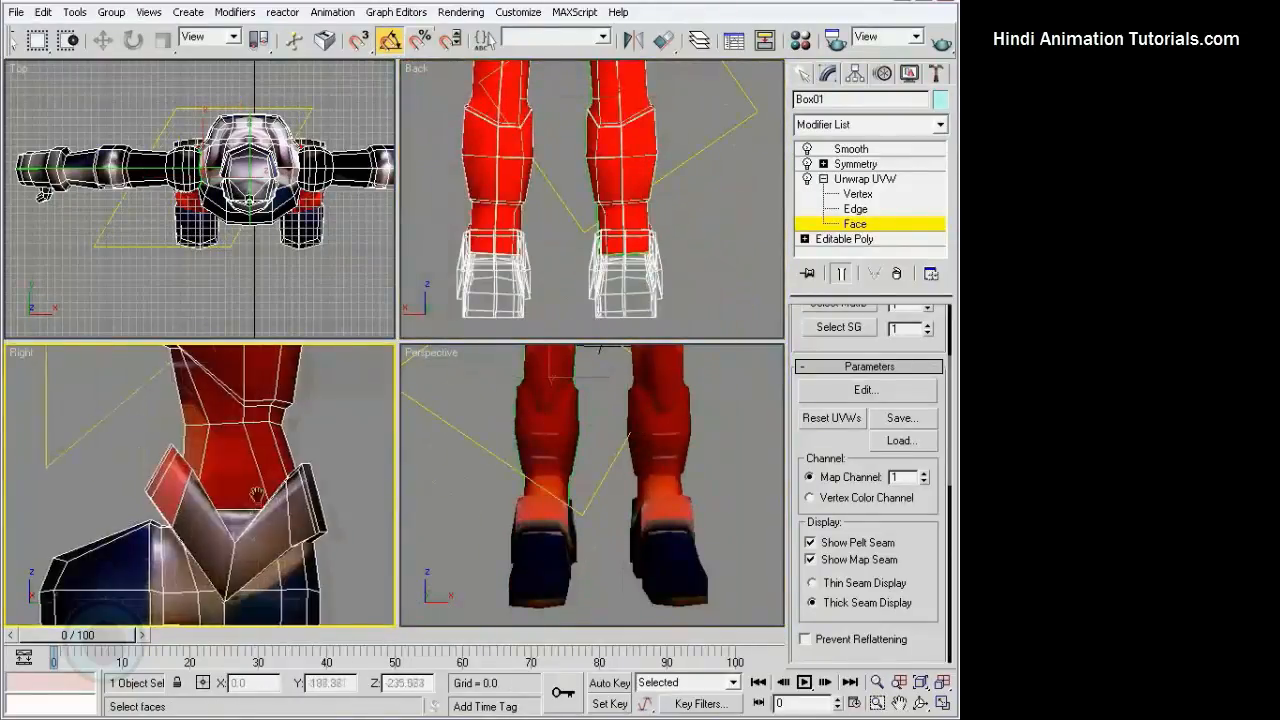
alt+drag(155, 533, 155, 533)
scroll(68, 455, down, 2)
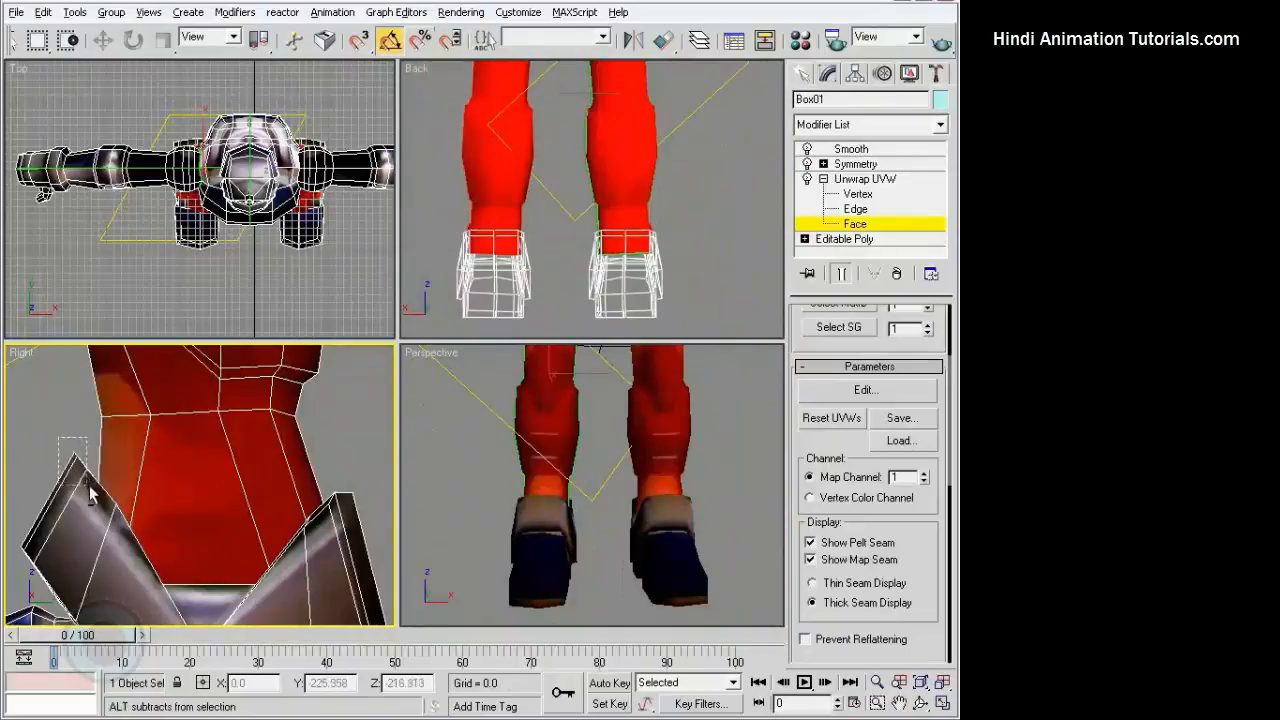
scroll(89, 492, down, 6)
Subtract the front half of the leg faces from hip to ankle, leaving the back half selected.
alt+middle_drag(590, 480, 306, 512)
scroll(447, 492, down, 3)
scroll(306, 512, down, 4)
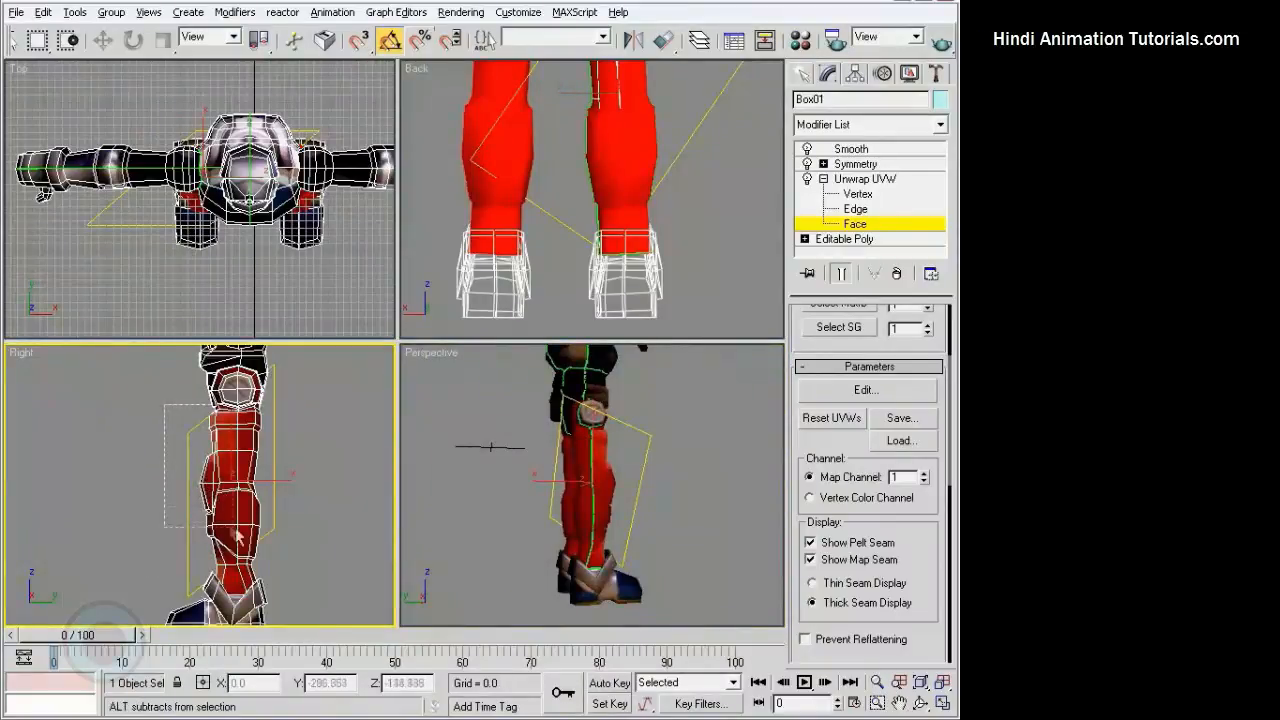
drag(238, 537, 168, 415)
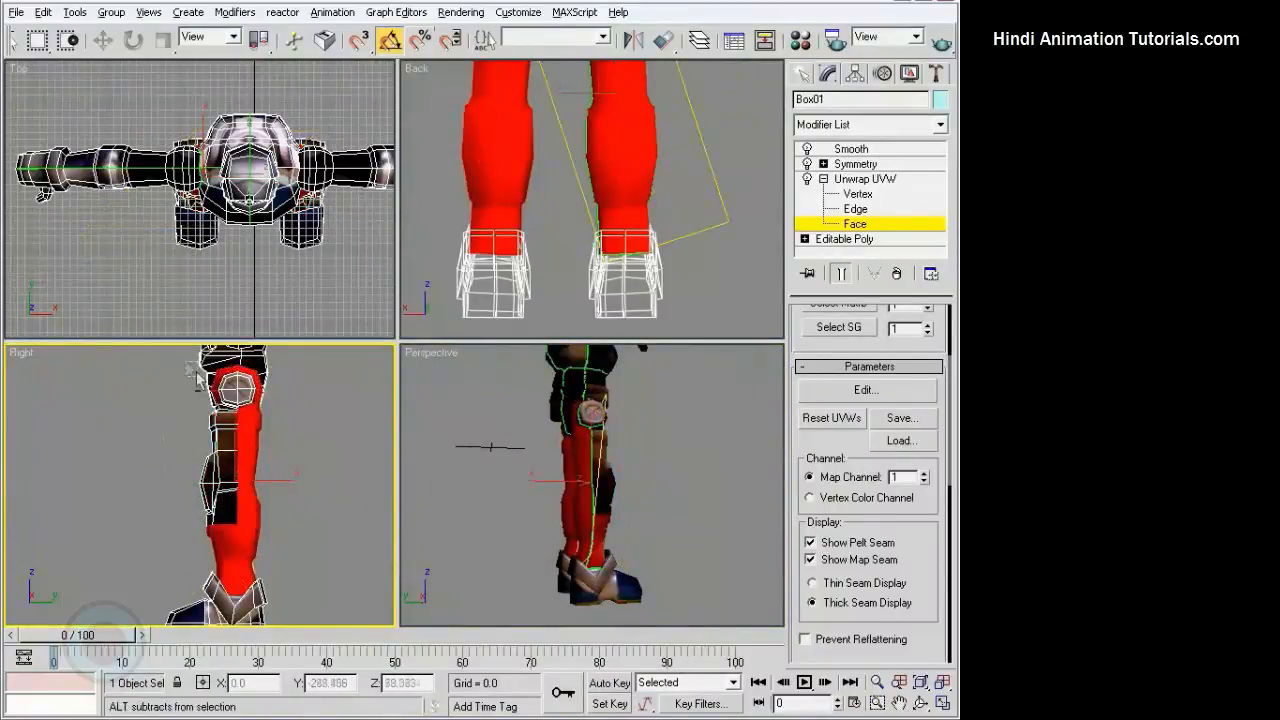
alt+drag(193, 370, 226, 415)
middle_drag(226, 415, 218, 500)
scroll(229, 396, up, 4)
alt+drag(229, 394, 353, 505)
scroll(371, 497, down, 4)
middle_drag(309, 580, 317, 406)
scroll(317, 406, up, 4)
alt+drag(165, 373, 246, 541)
Add the hip joint faces above the thigh to the leg-back selection, leaving out the round outer cap.
middle_drag(334, 462, 290, 530)
scroll(649, 525, up, 5)
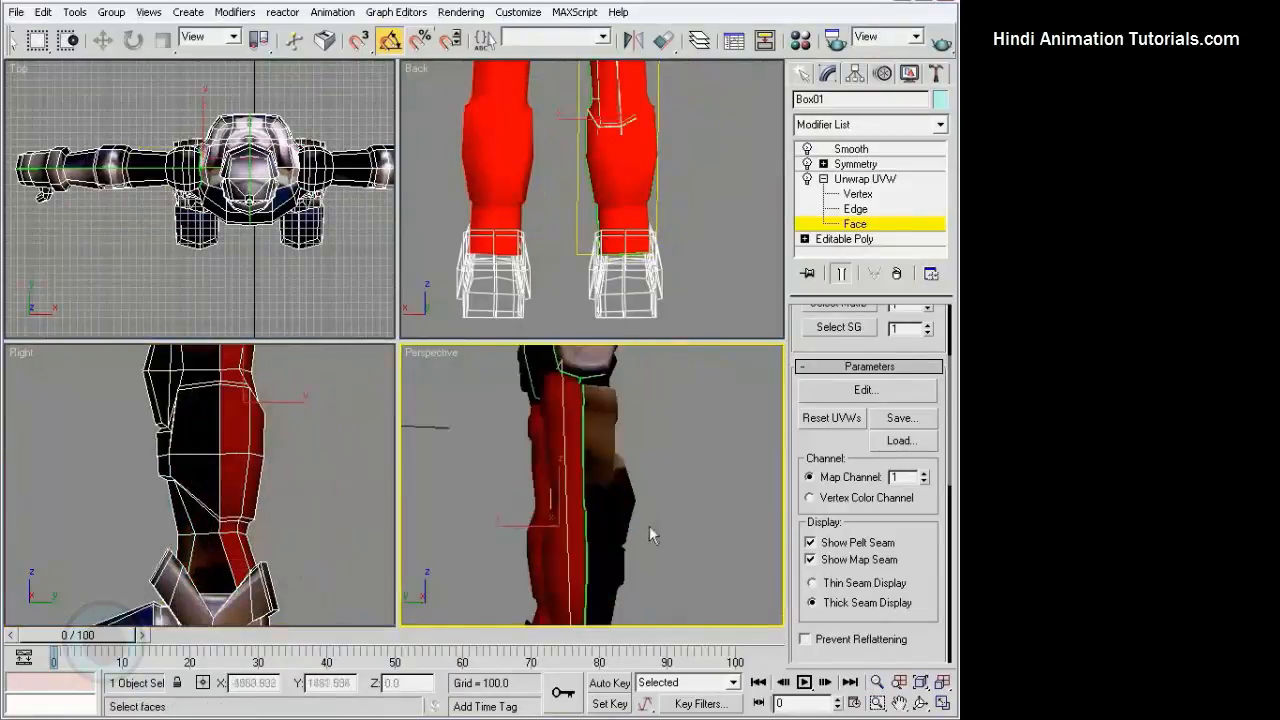
middle_drag(649, 525, 614, 594)
scroll(615, 540, up, 4)
middle_drag(617, 475, 629, 534)
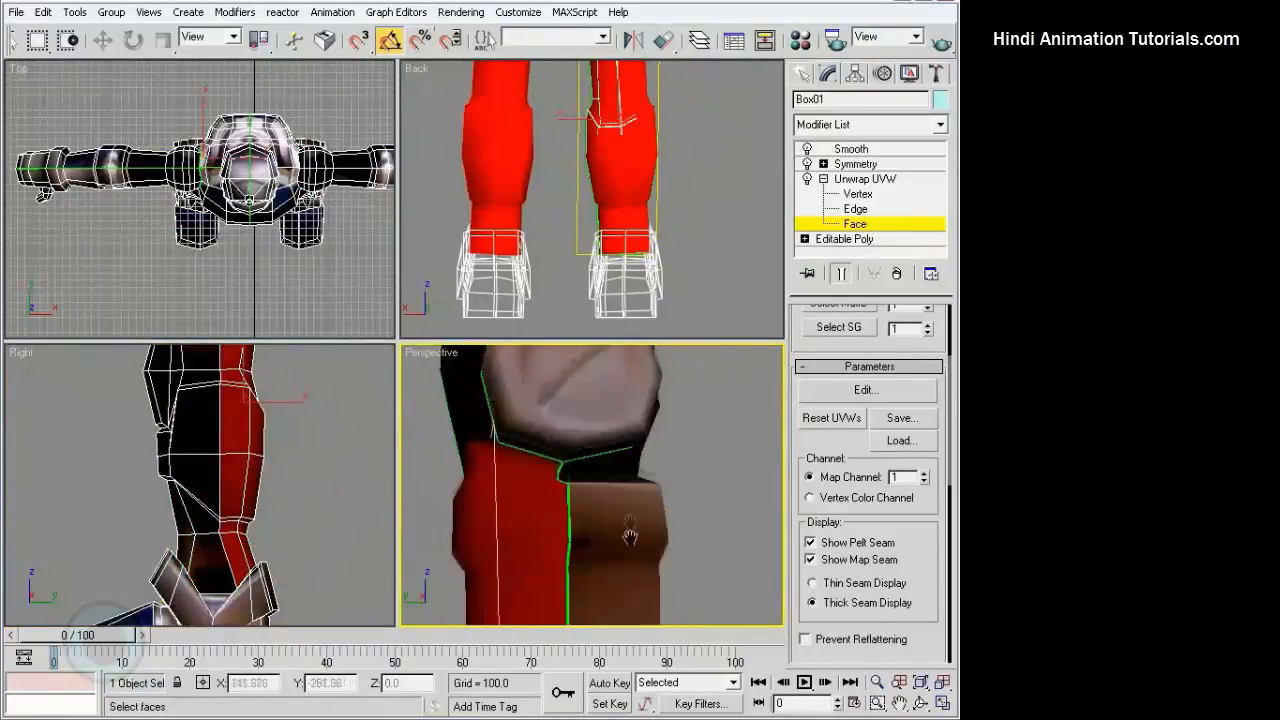
alt+middle_drag(546, 487, 625, 464)
middle_drag(258, 372, 220, 553)
scroll(538, 196, up, 5)
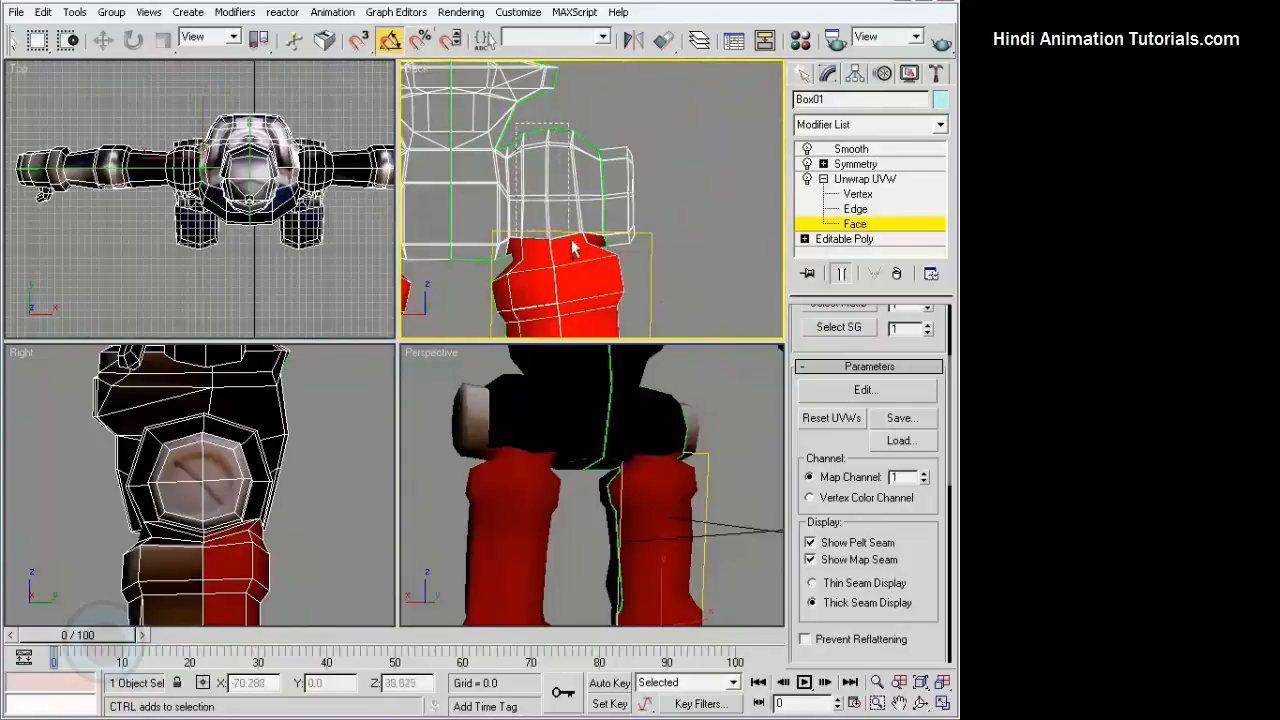
ctrl+click(543, 138)
ctrl+drag(598, 270, 598, 274)
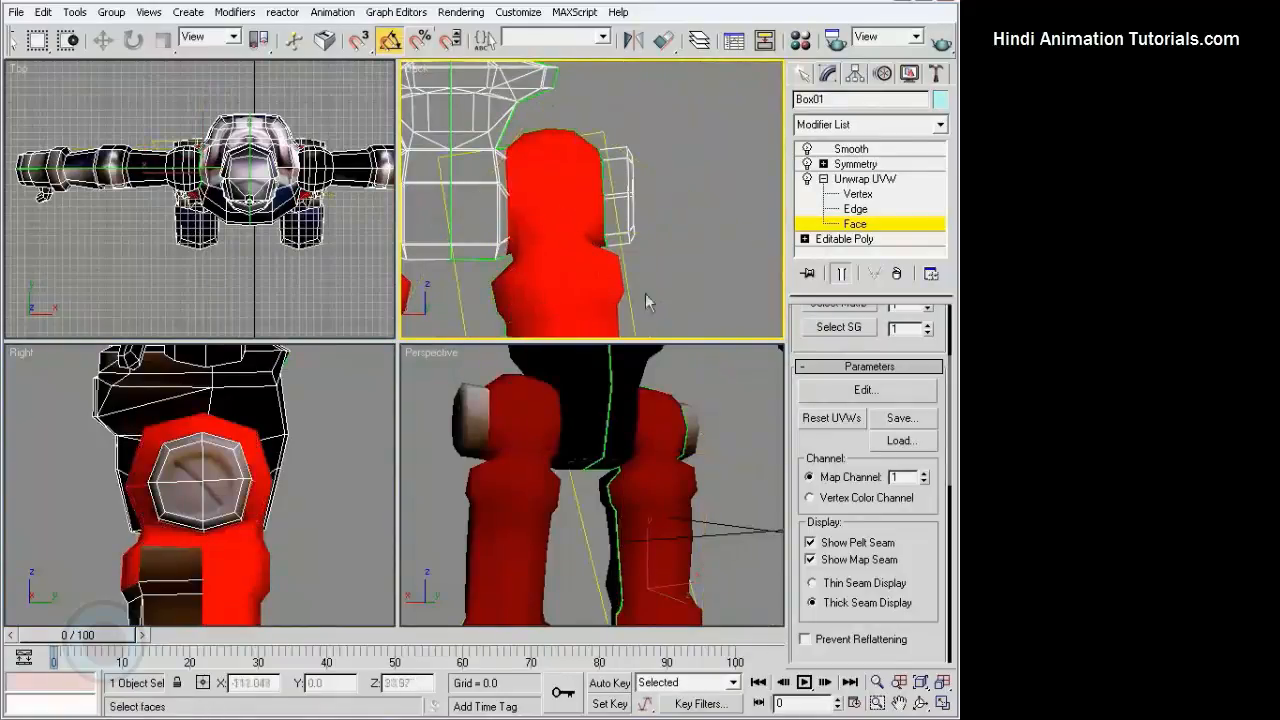
Subtract the front half of the hip joint and upper thigh faces from the selection.
scroll(648, 300, down, 5)
alt+middle_drag(702, 472, 386, 551)
scroll(82, 470, up, 2)
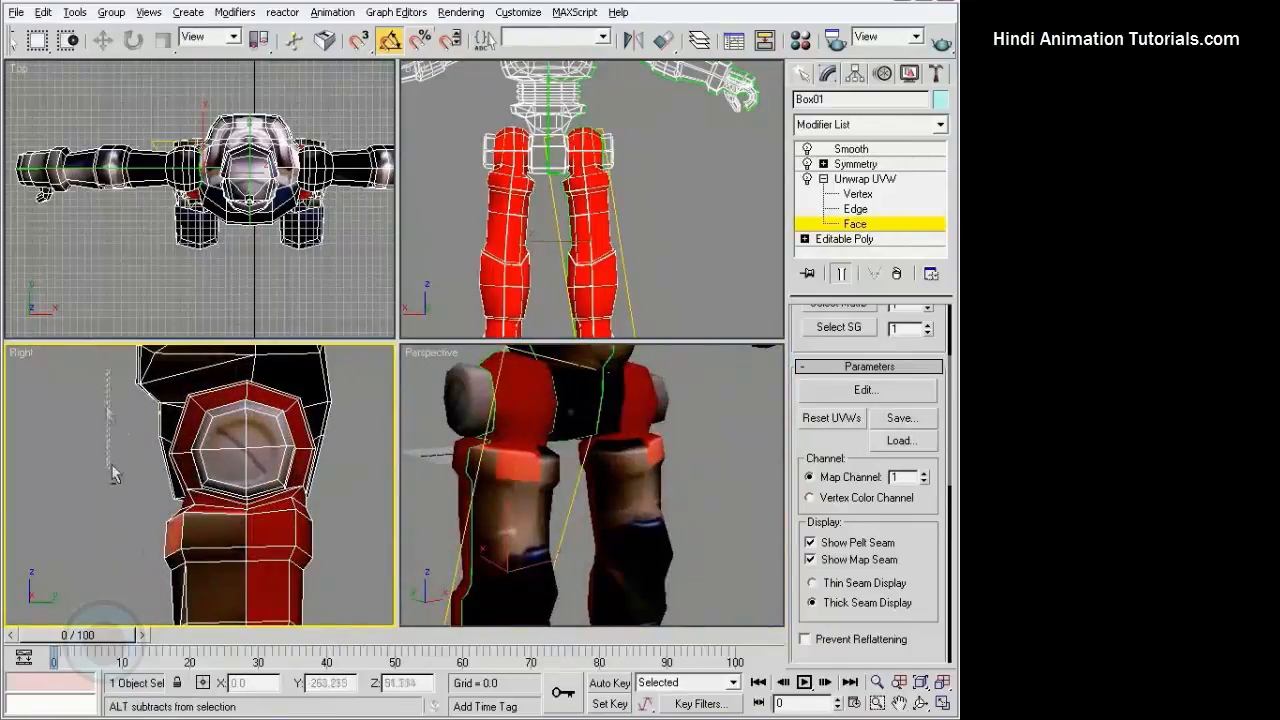
alt+drag(197, 590, 225, 592)
mouse_move(631, 476)
alt+middle_down()
mouse_move(606, 506)
mouse_move(643, 508)
mouse_move(620, 457)
mouse_move(825, 437)
mouse_move(631, 497)
alt+middle_up()
Apply a planar map to the leg-back faces, mirror their UVs horizontally in the UVW editor, and end the planar mapping.
drag(926, 547, 922, 248)
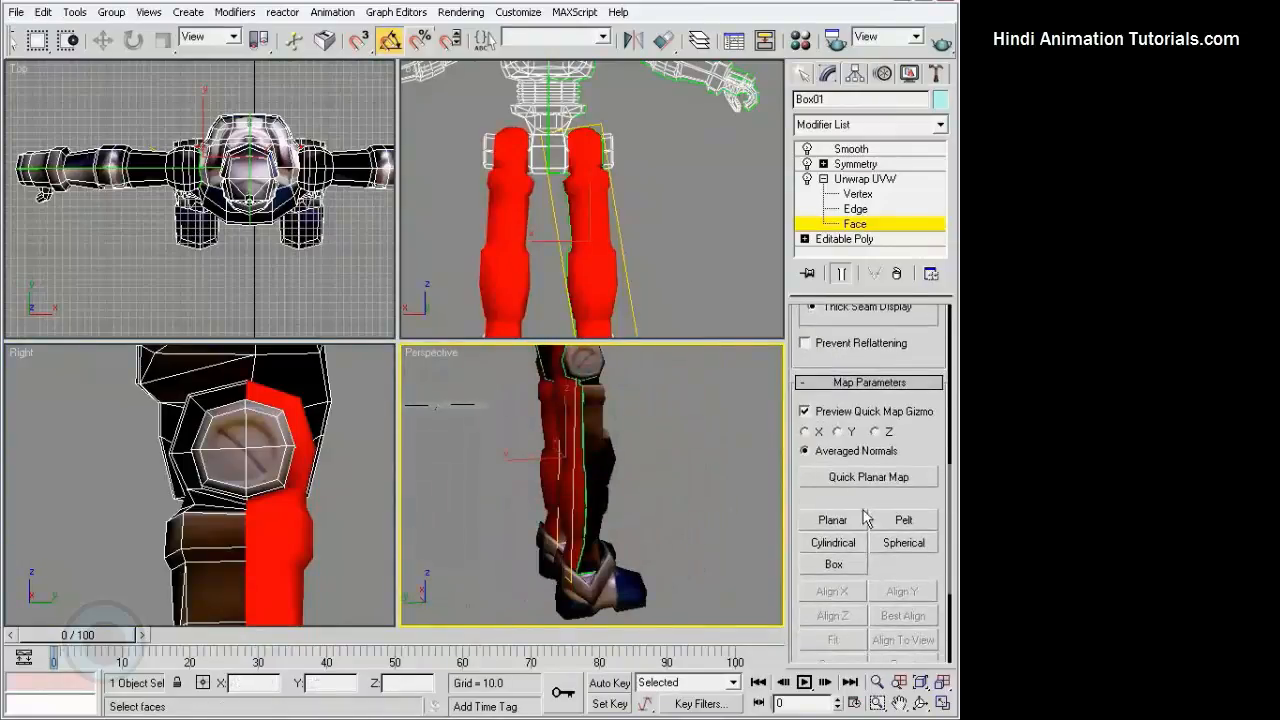
click(855, 516)
drag(936, 370, 936, 616)
click(865, 339)
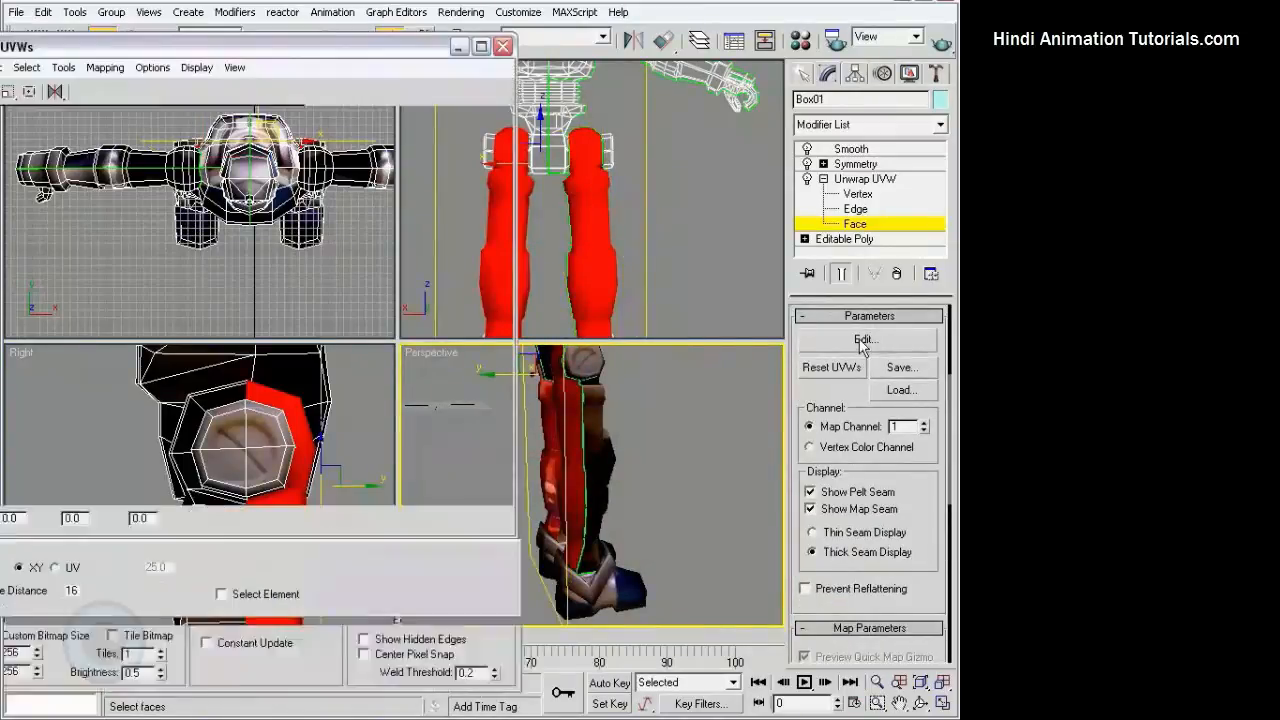
scroll(252, 259, up, 8)
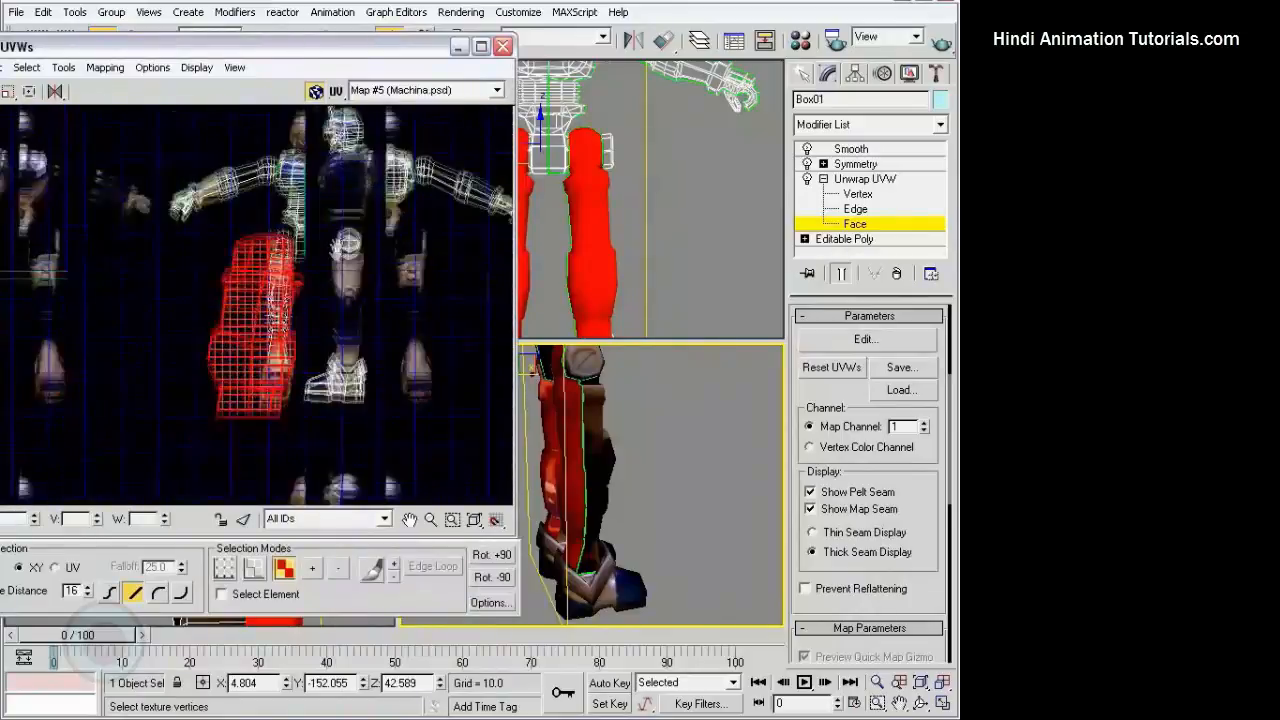
click(56, 91)
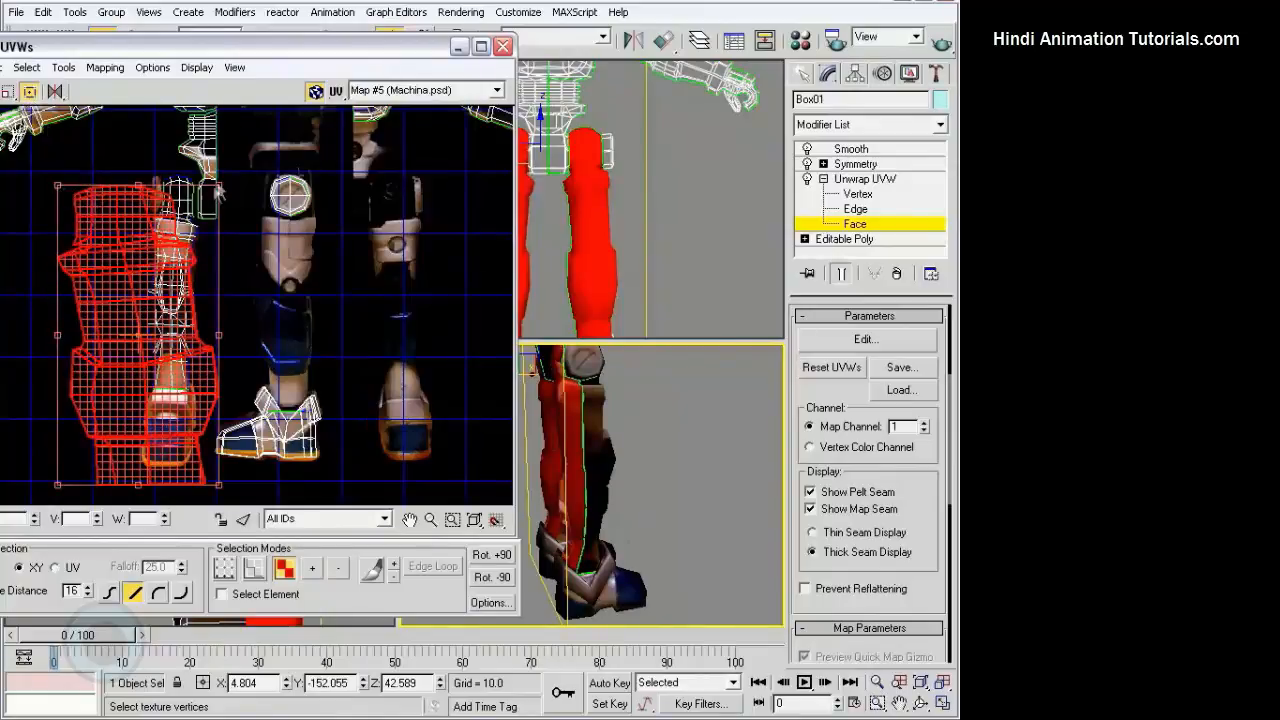
drag(866, 608, 866, 383)
click(843, 544)
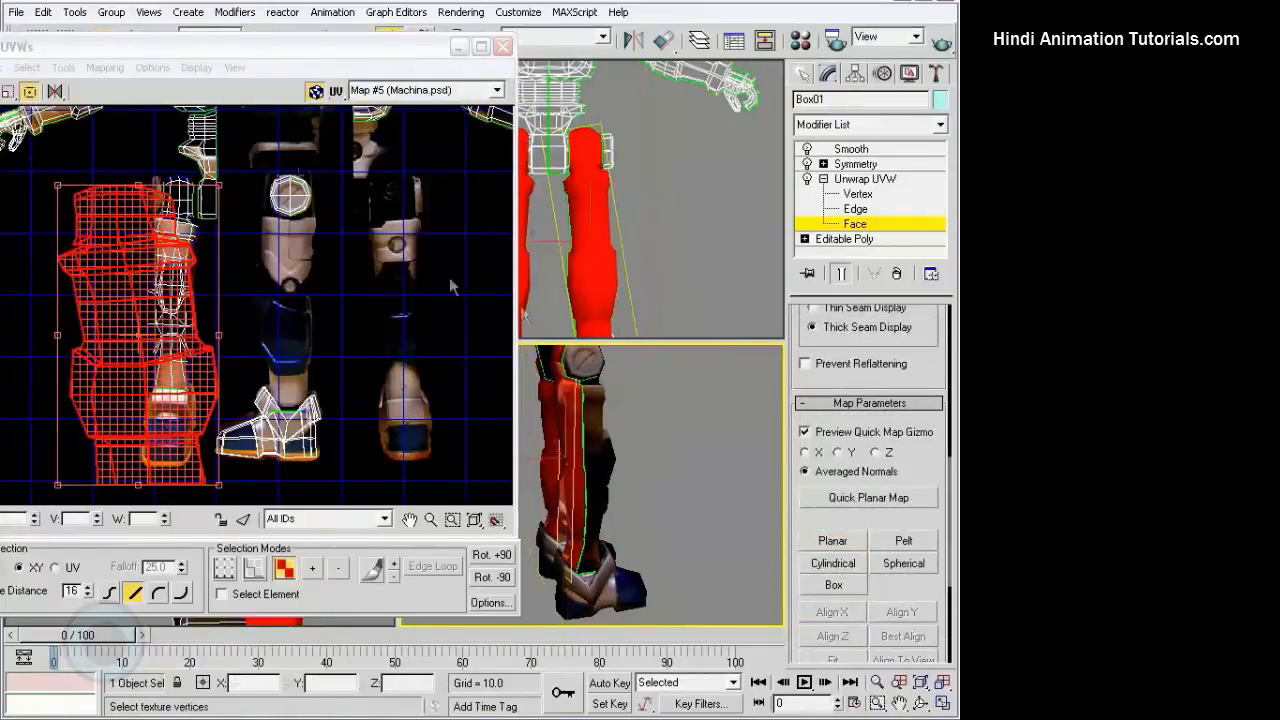
Narrow the leg-back UVs and place them over the painted back-view leg, reducing their height toward the painted length.
drag(219, 185, 110, 202)
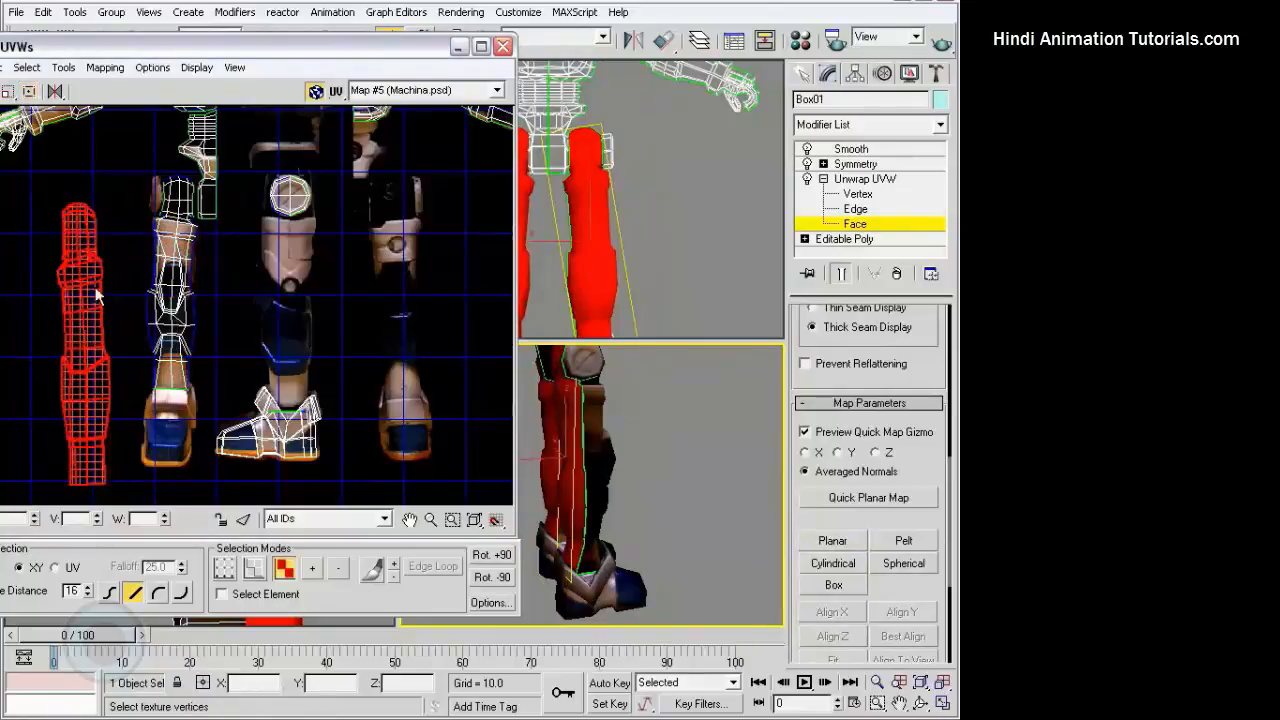
drag(97, 295, 410, 258)
scroll(410, 258, up, 2)
middle_drag(410, 258, 328, 289)
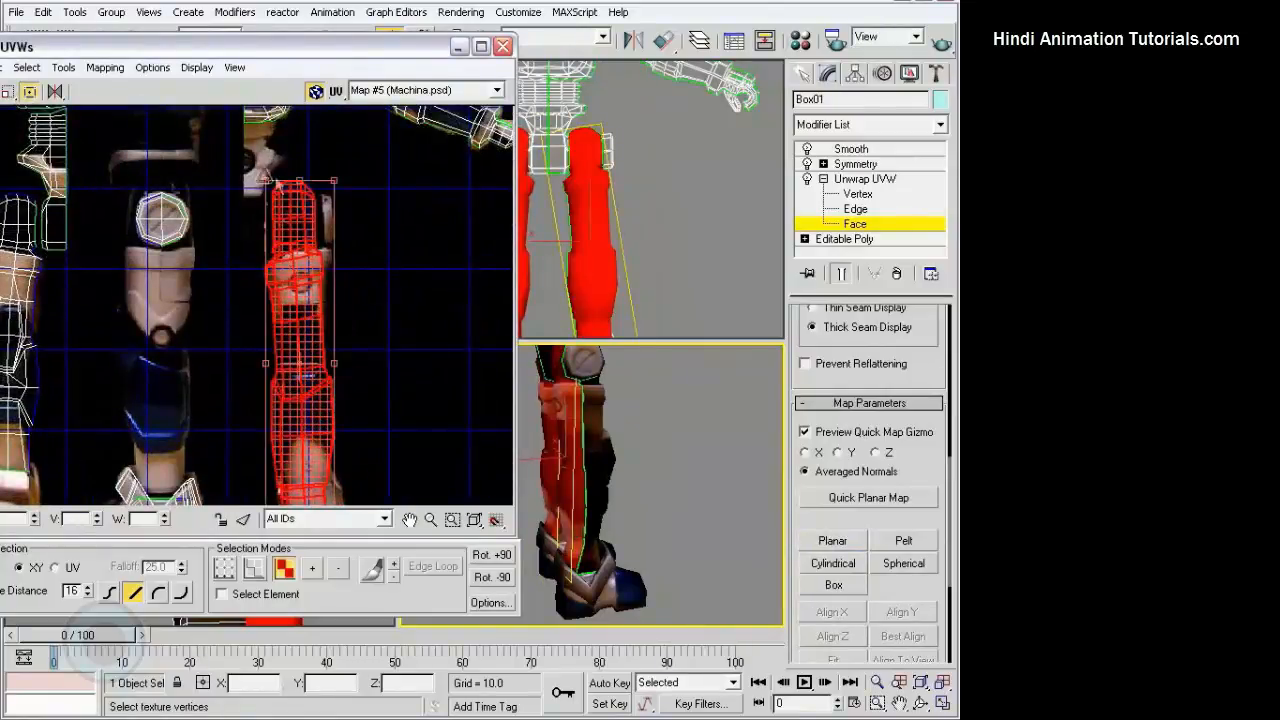
drag(266, 181, 260, 269)
drag(295, 345, 298, 269)
Fine-tune the leg-back UVs' fit on the painted leg from hip to ankle, clear the selection and close the UVW editor.
middle_drag(383, 275, 387, 182)
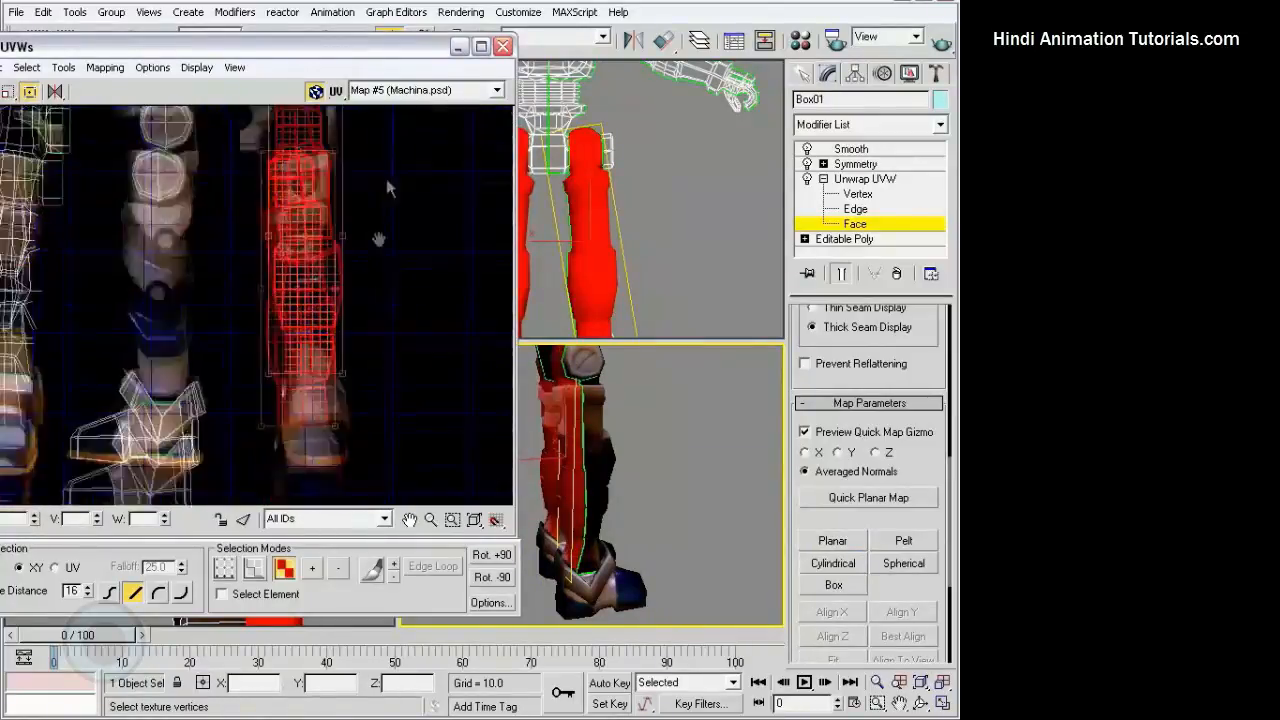
drag(342, 375, 327, 350)
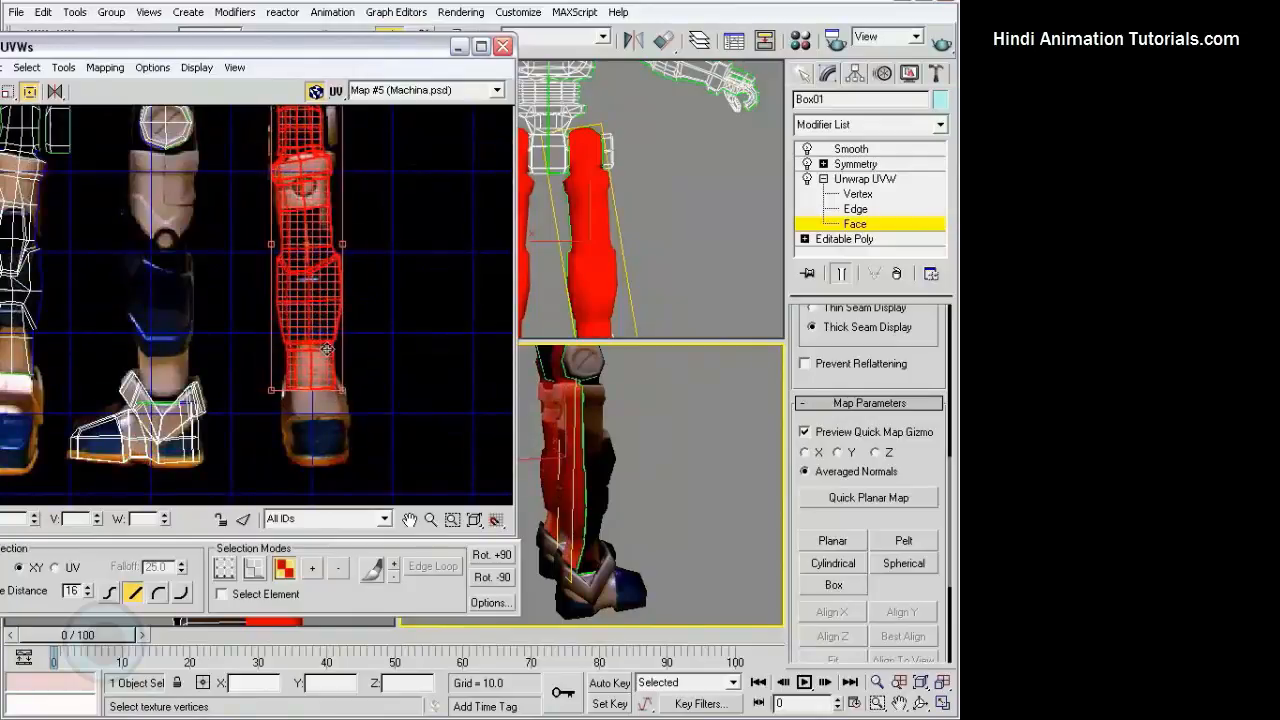
scroll(326, 349, up, 3)
scroll(280, 263, down, 1)
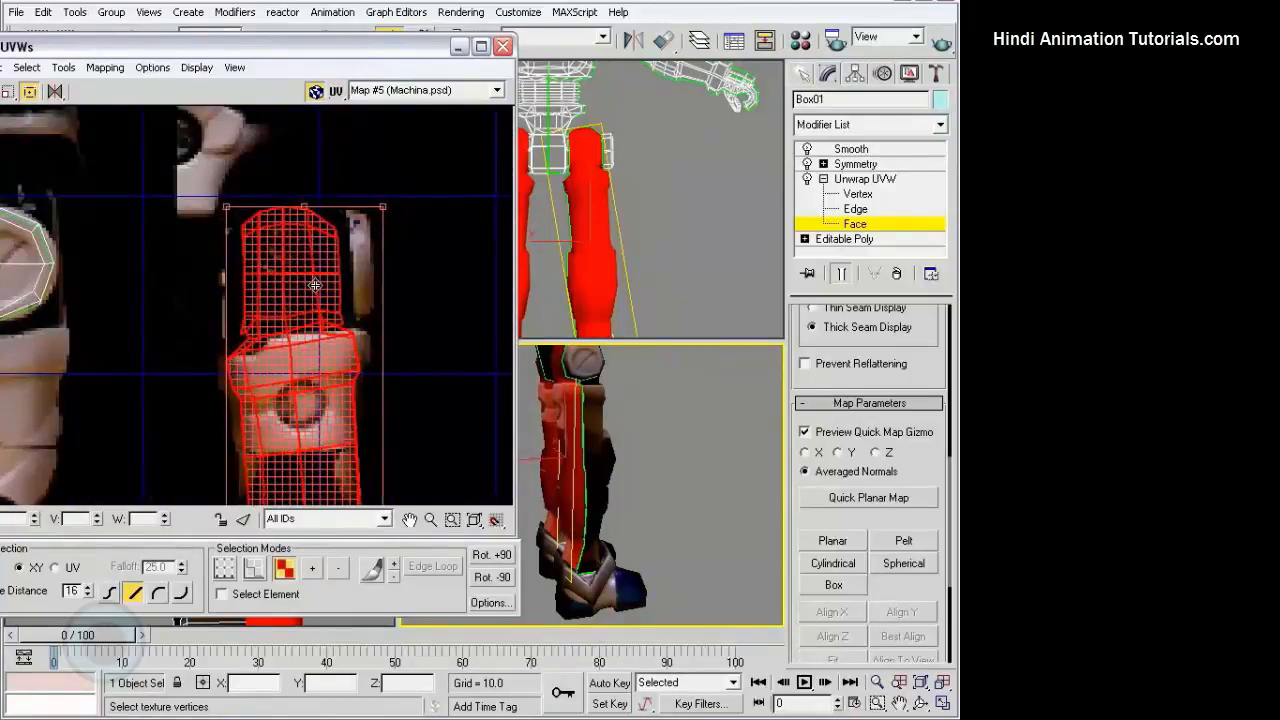
click(414, 334)
alt+middle_drag(620, 450, 535, 410)
click(417, 259)
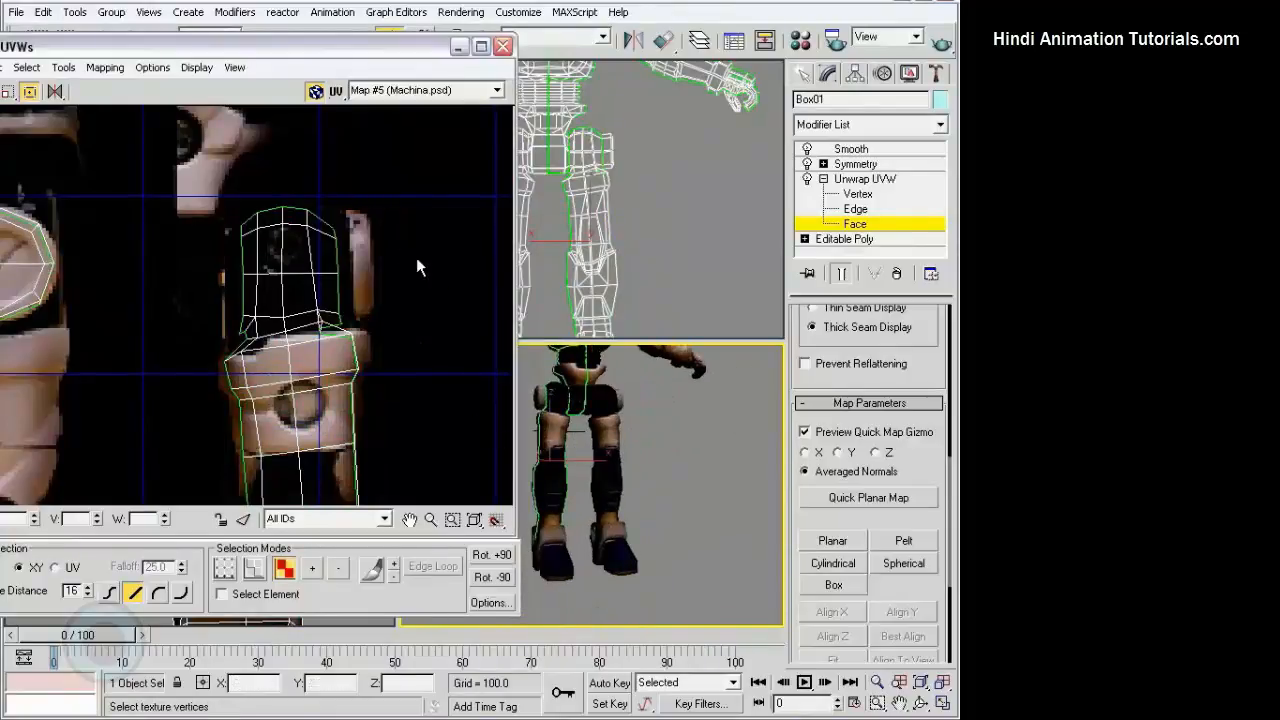
click(503, 46)
Select the ribbed waist faces and the flared section below them in the Back view, including the row under the torso.
alt+middle_drag(683, 465, 664, 506)
scroll(646, 546, up, 3)
scroll(678, 415, down, 2)
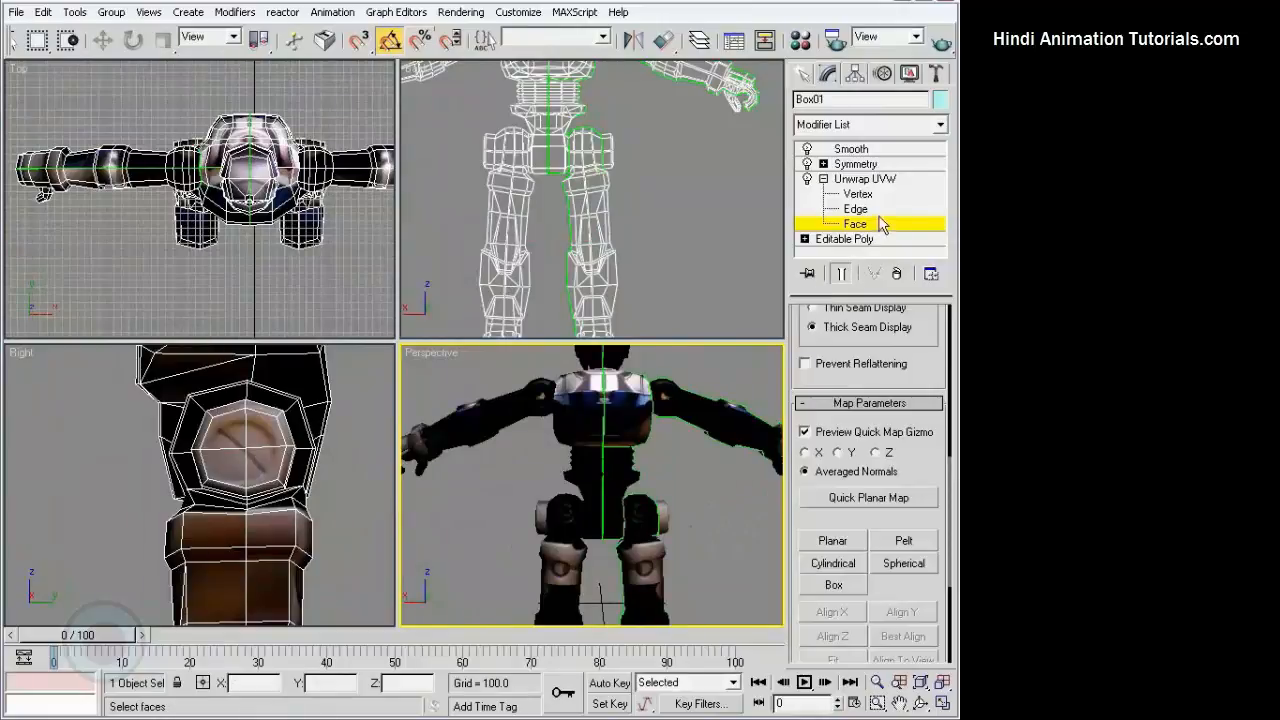
scroll(660, 236, up, 5)
drag(462, 180, 747, 260)
scroll(740, 255, up, 4)
scroll(710, 245, down, 2)
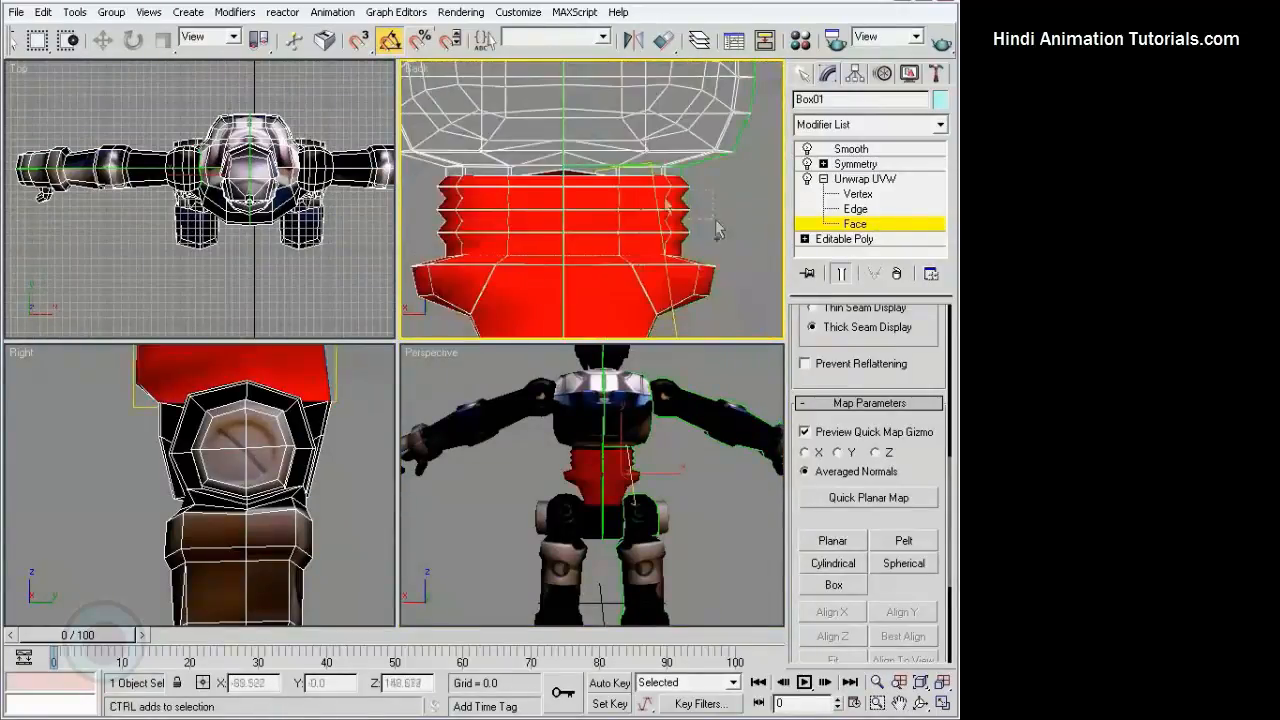
ctrl+drag(566, 172, 560, 165)
Add the central pelvis block between the hips to the waist face selection.
scroll(635, 226, down, 4)
scroll(612, 202, up, 2)
middle_drag(602, 300, 622, 229)
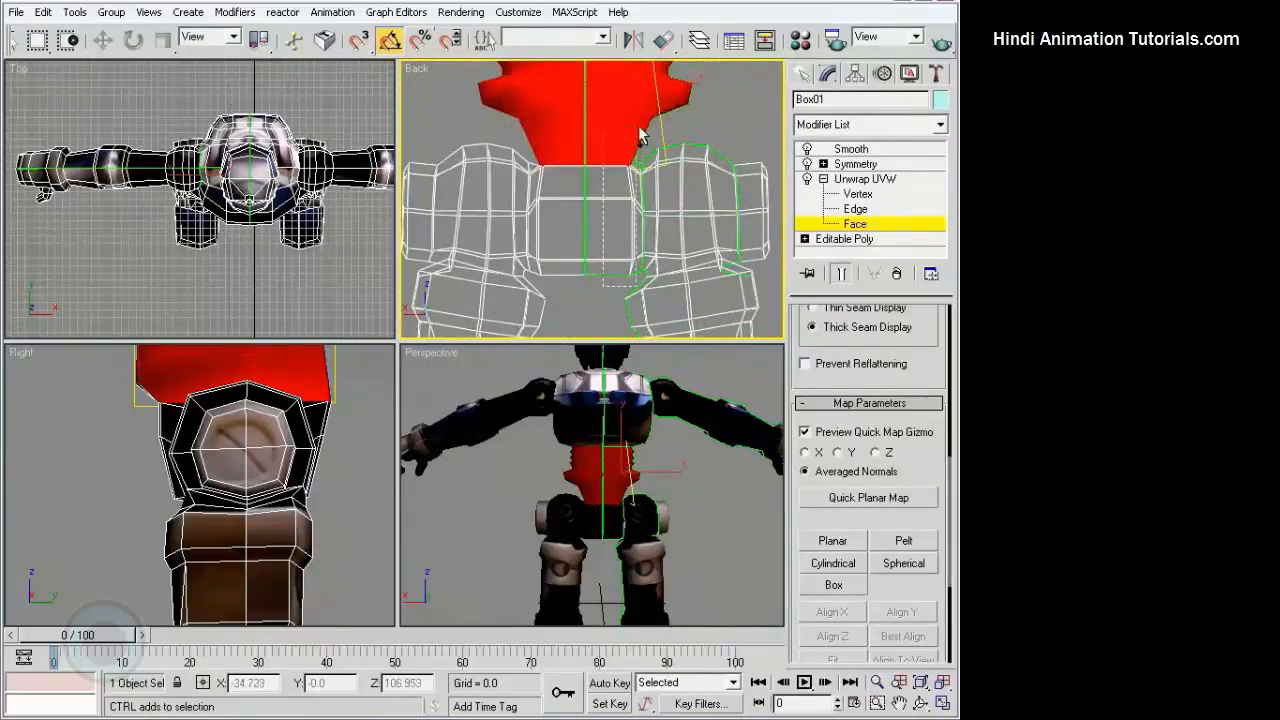
ctrl+drag(640, 135, 638, 137)
Subtract the front half of the waist and pelvis faces so that only their back faces stay selected.
scroll(355, 521, down, 3)
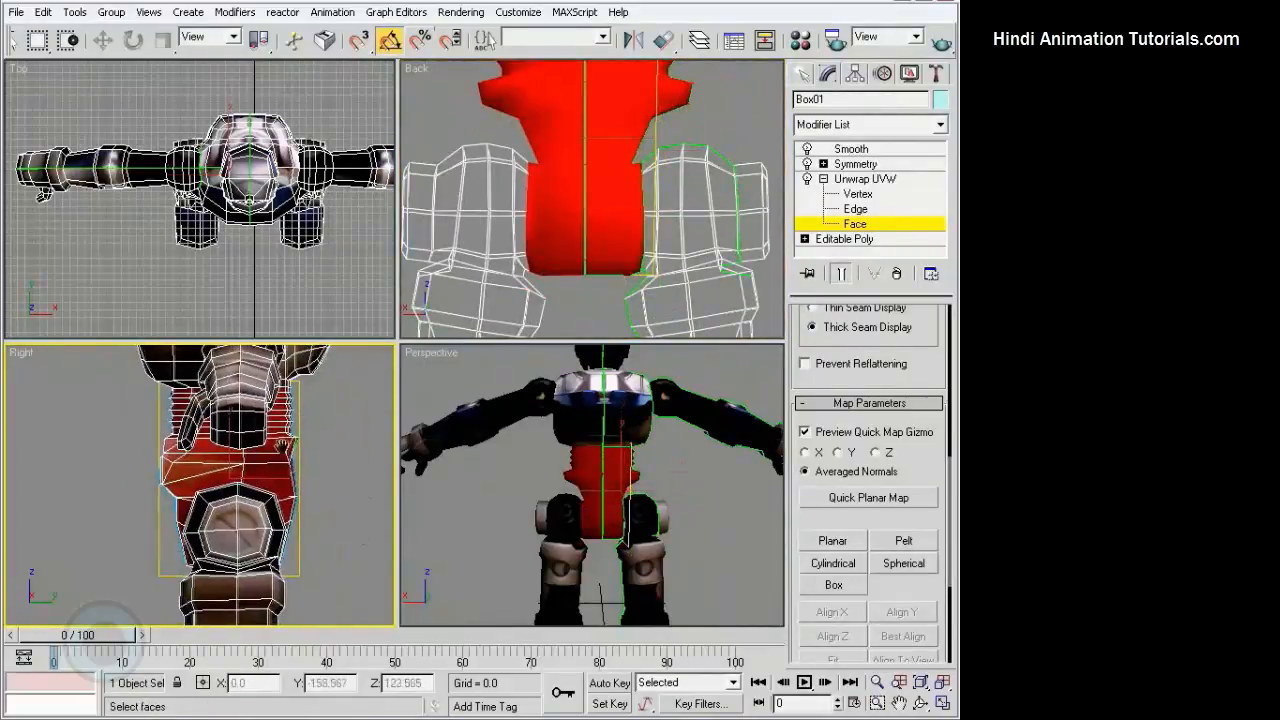
alt+drag(232, 618, 232, 616)
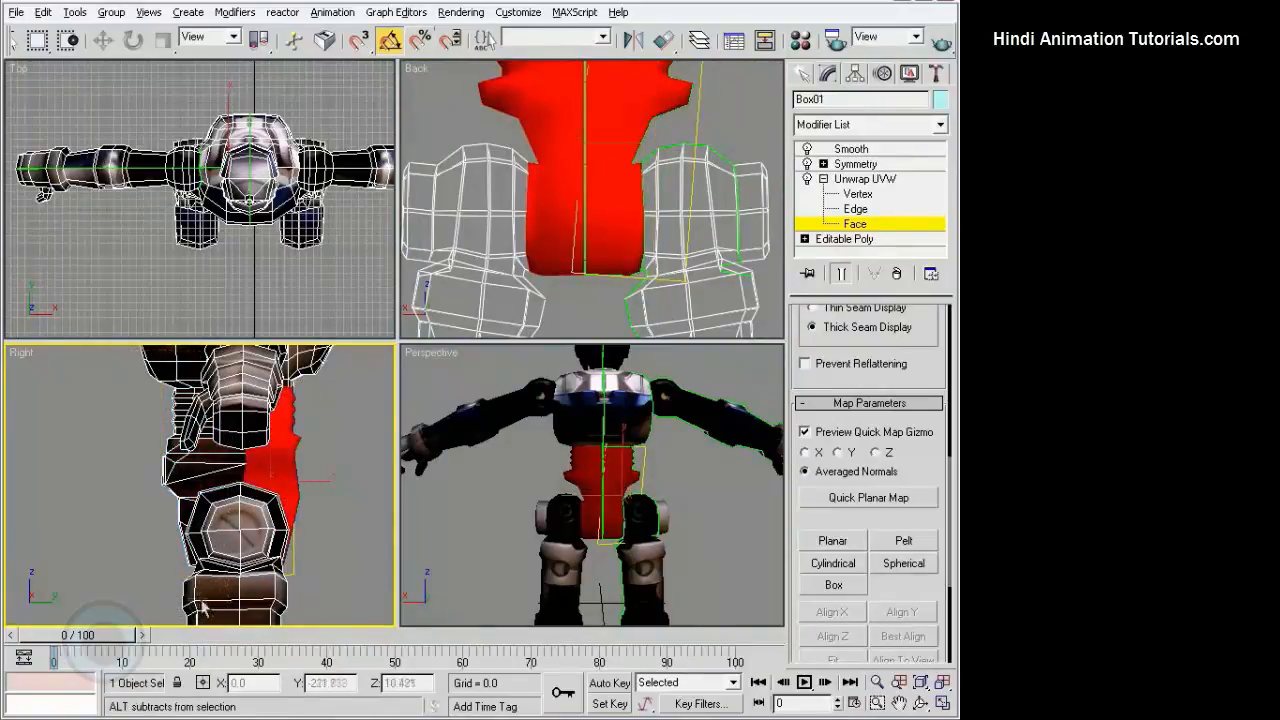
middle_drag(612, 170, 588, 290)
scroll(658, 486, up, 4)
alt+middle_drag(655, 488, 690, 406)
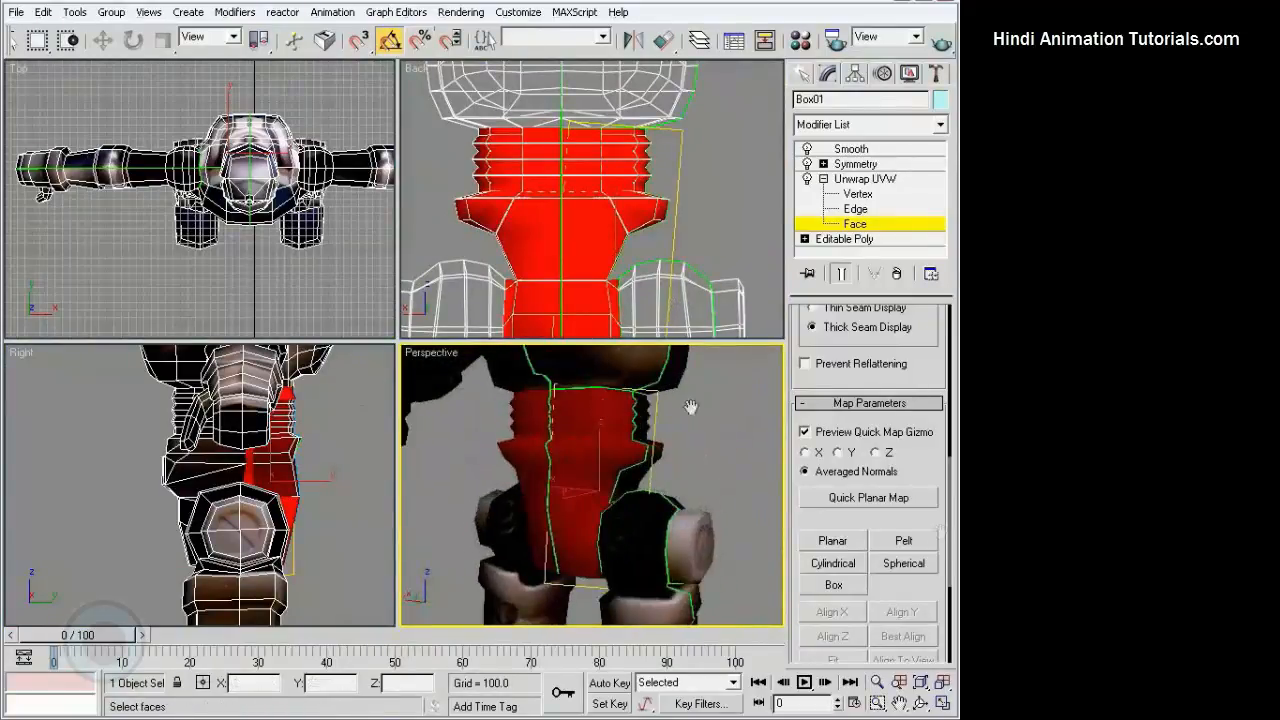
Apply a planar map to the waist and pelvis back faces, bring up their UVs for free-form editing, and end the planar mapping.
click(838, 541)
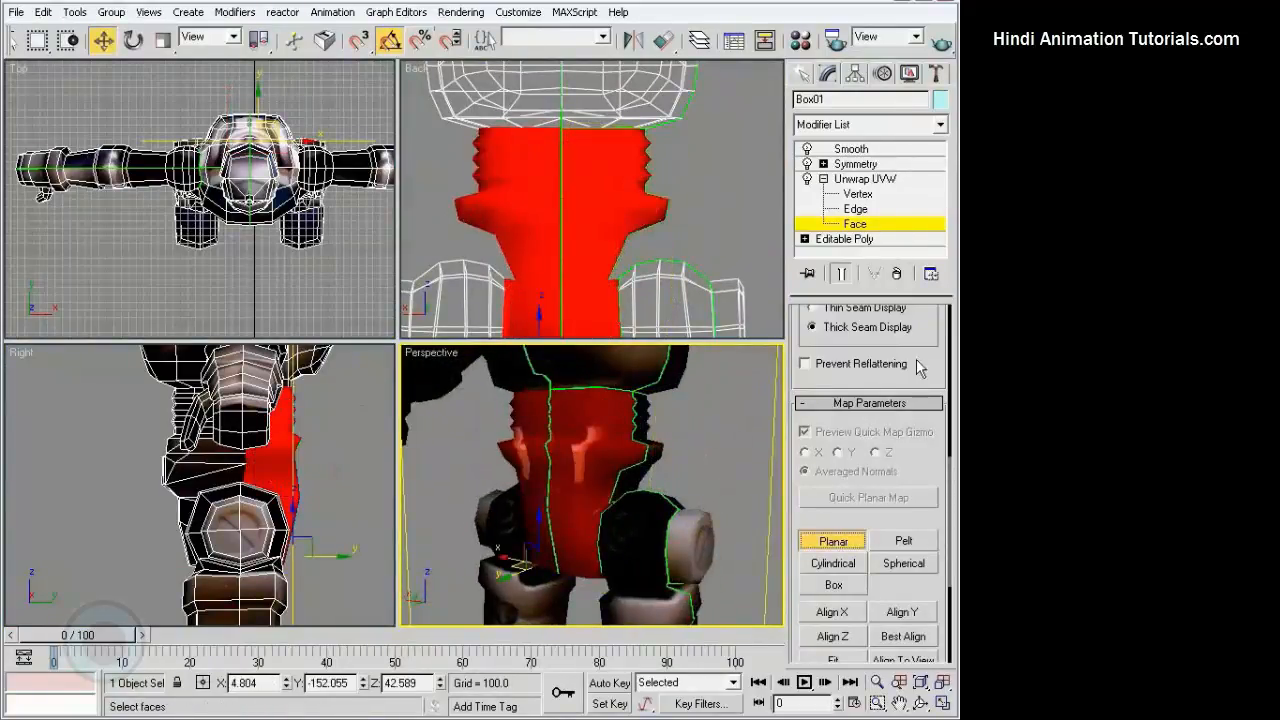
drag(926, 369, 903, 648)
click(866, 427)
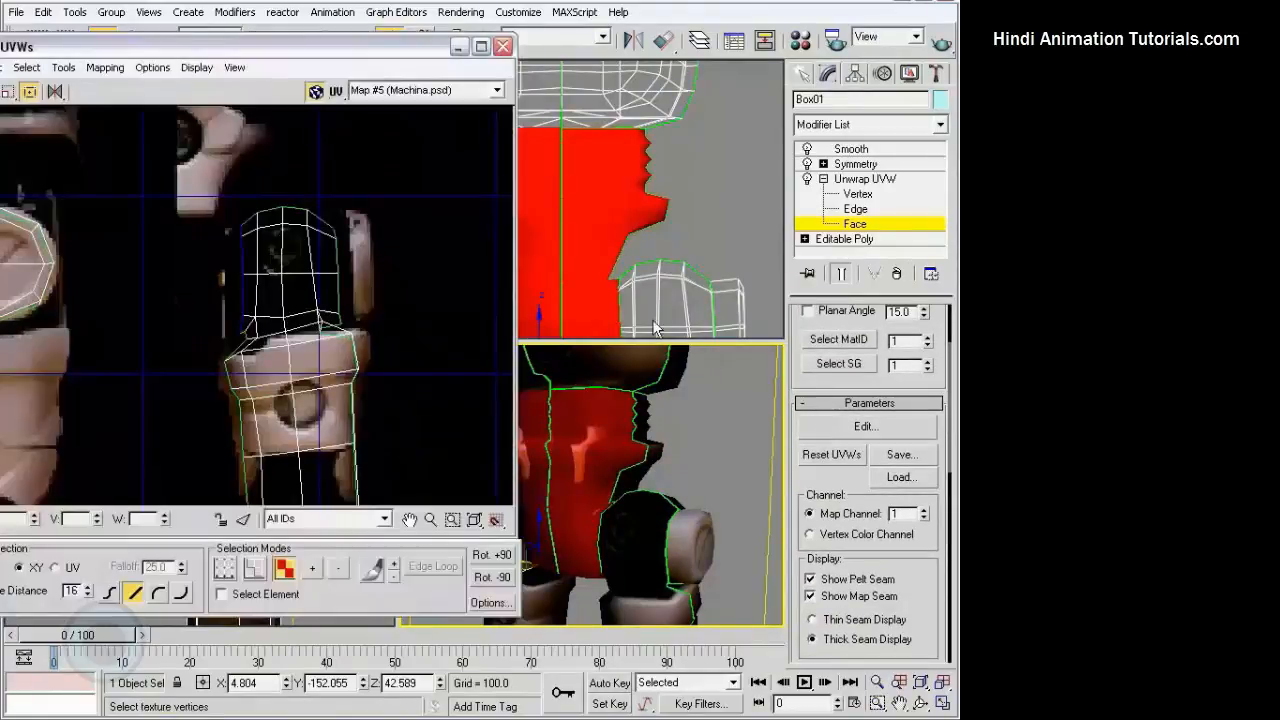
scroll(340, 278, down, 4)
middle_drag(337, 277, 388, 336)
scroll(117, 157, up, 2)
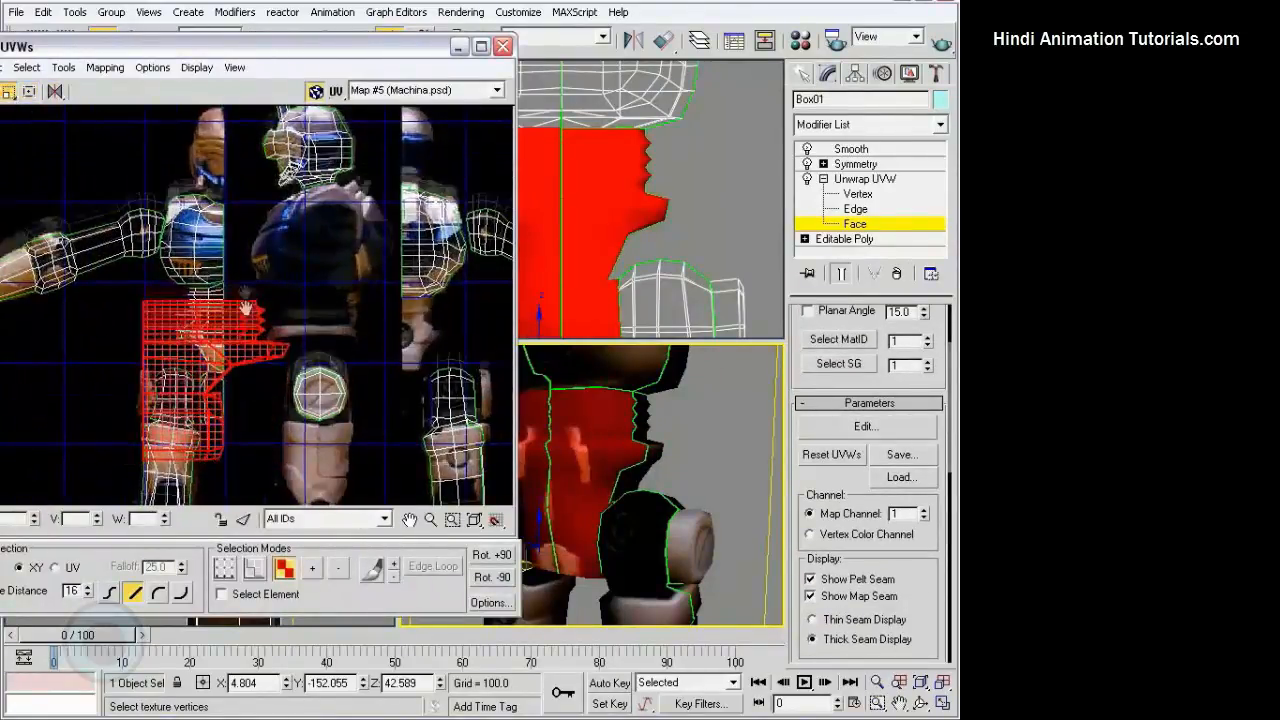
middle_drag(243, 306, 245, 250)
scroll(245, 250, down, 2)
middle_drag(430, 410, 391, 401)
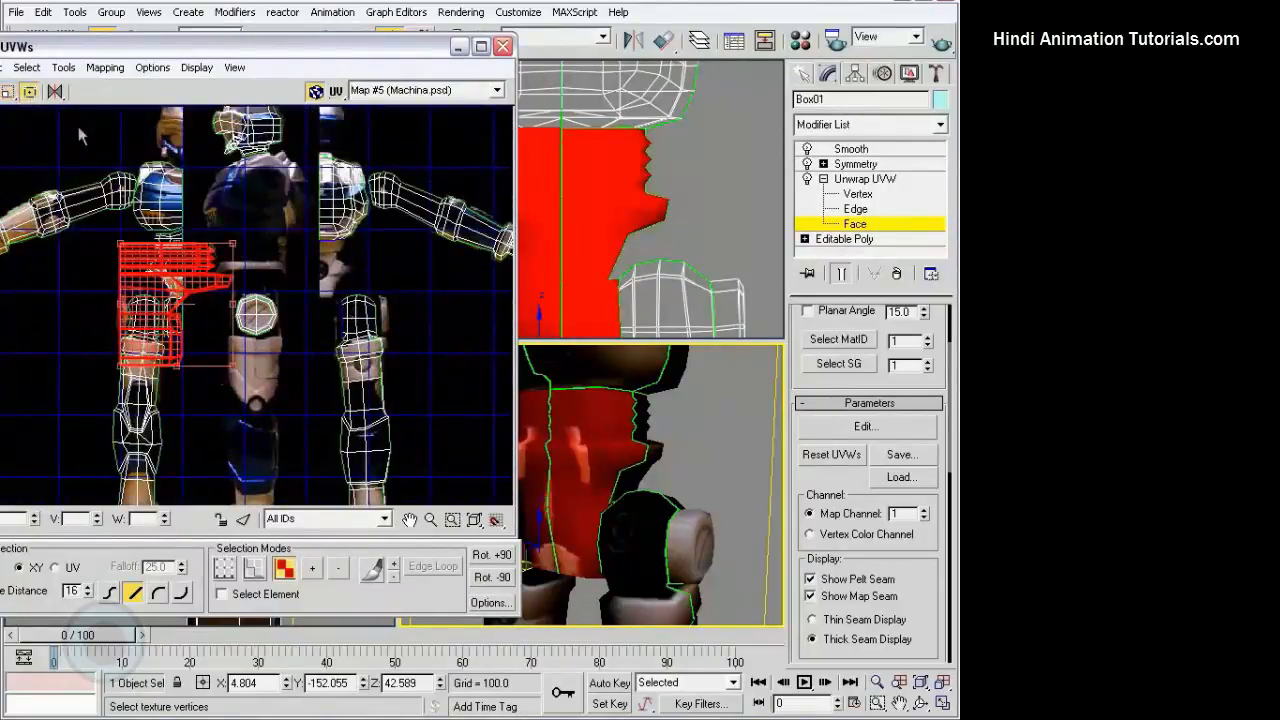
drag(910, 633, 916, 455)
drag(935, 560, 910, 388)
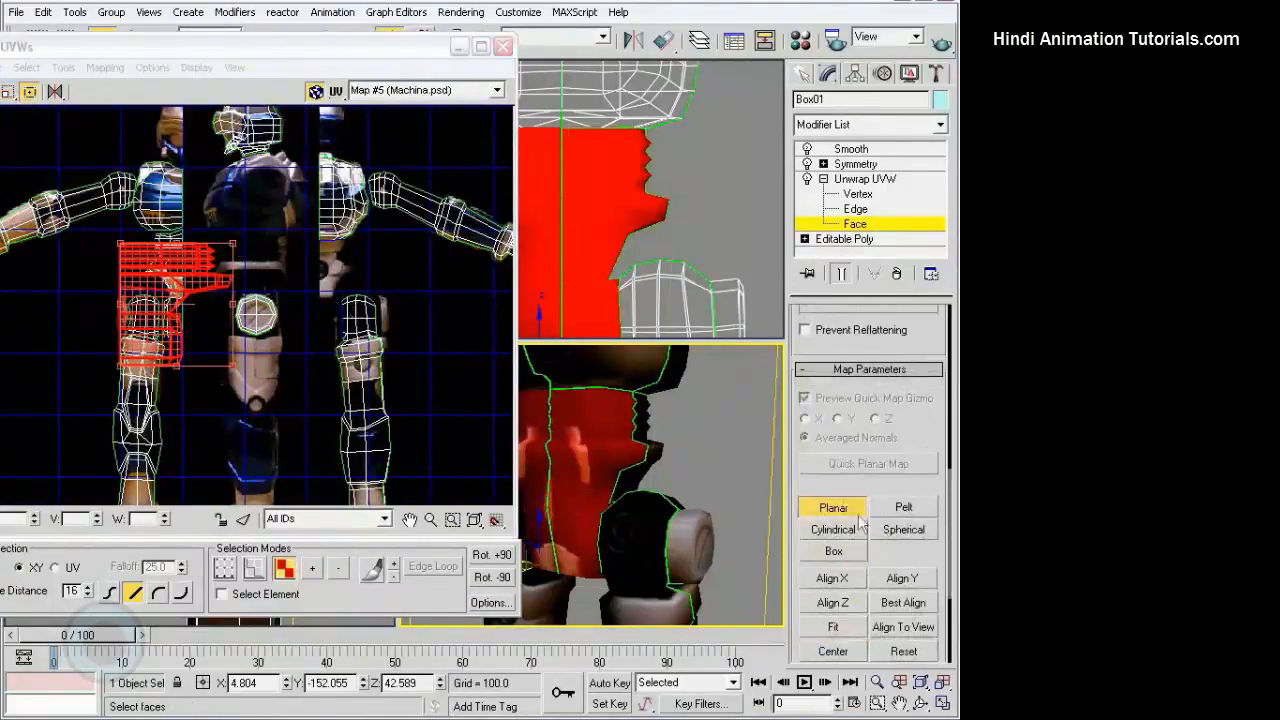
click(850, 510)
Move the waist and pelvis UVs onto the painted back-view waist, aligned with its center line and the torso's lower edge.
drag(233, 243, 341, 246)
scroll(345, 245, up, 3)
middle_drag(440, 205, 357, 323)
scroll(355, 323, up, 3)
drag(330, 328, 391, 372)
scroll(392, 372, down, 2)
middle_drag(392, 372, 345, 160)
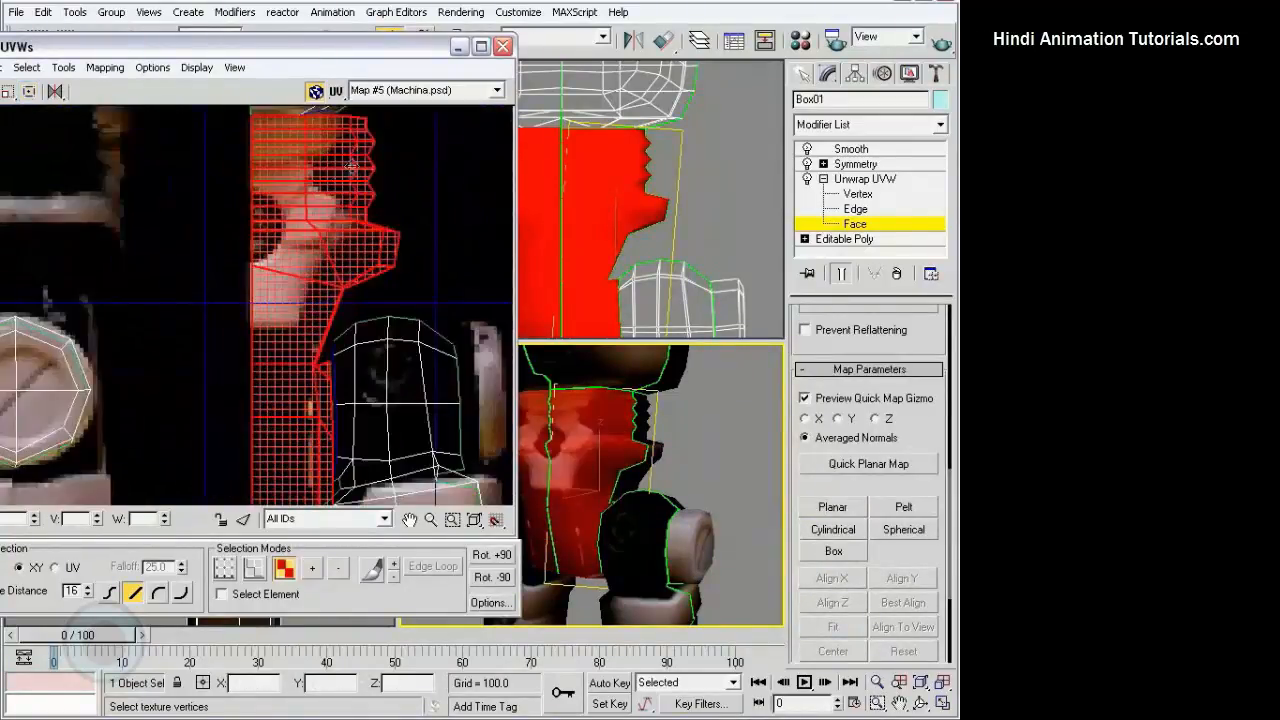
Scale the waist and pelvis UVs down to the painted waist's outline and clear the selection.
scroll(340, 165, down, 2)
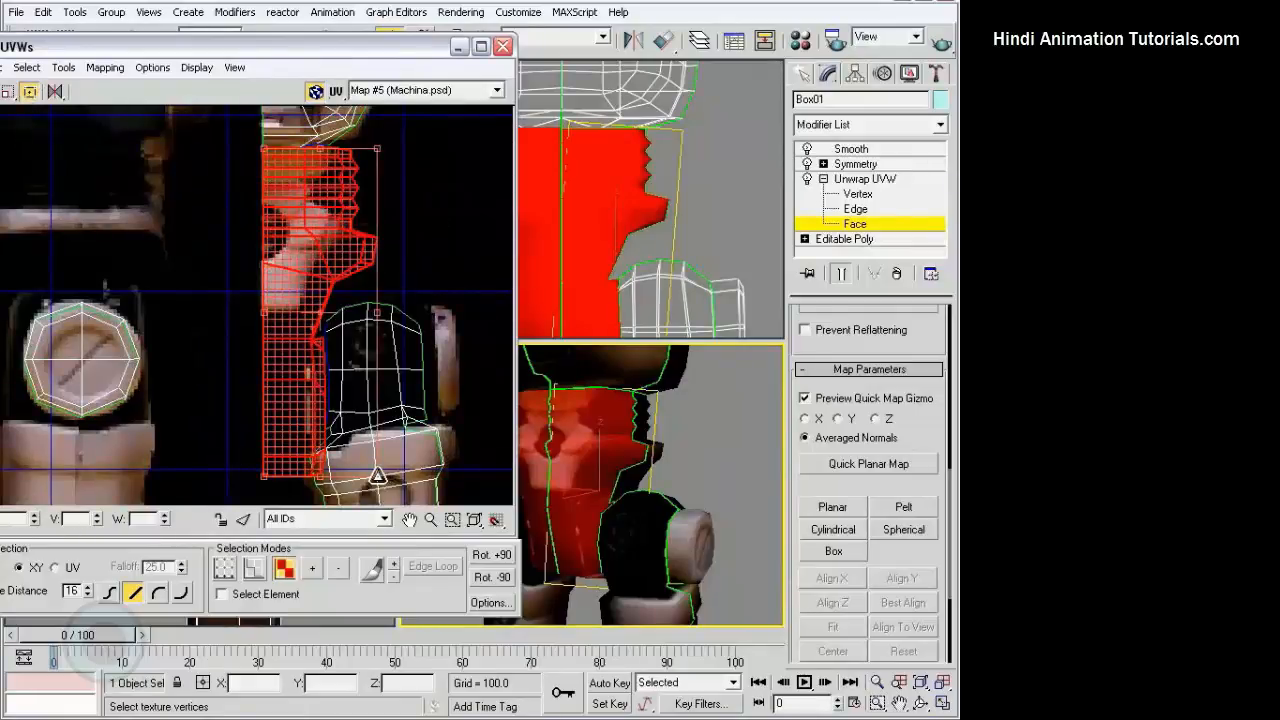
drag(377, 474, 345, 396)
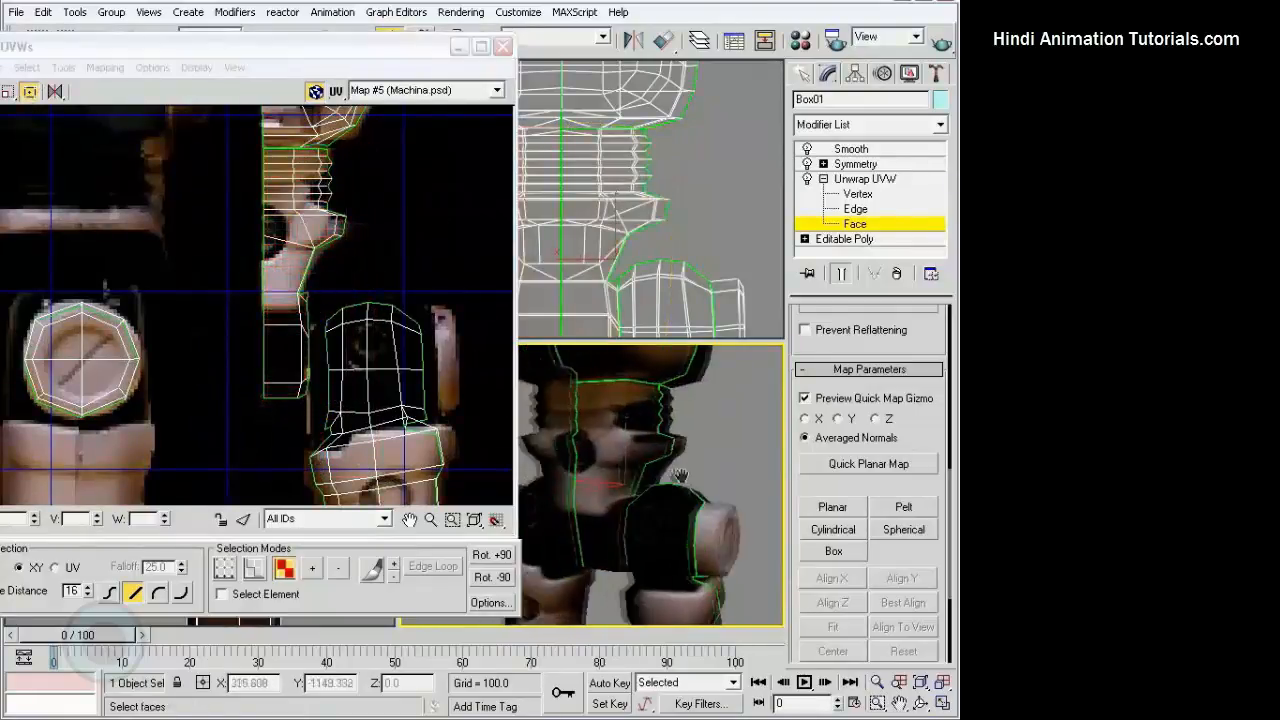
scroll(313, 283, up, 3)
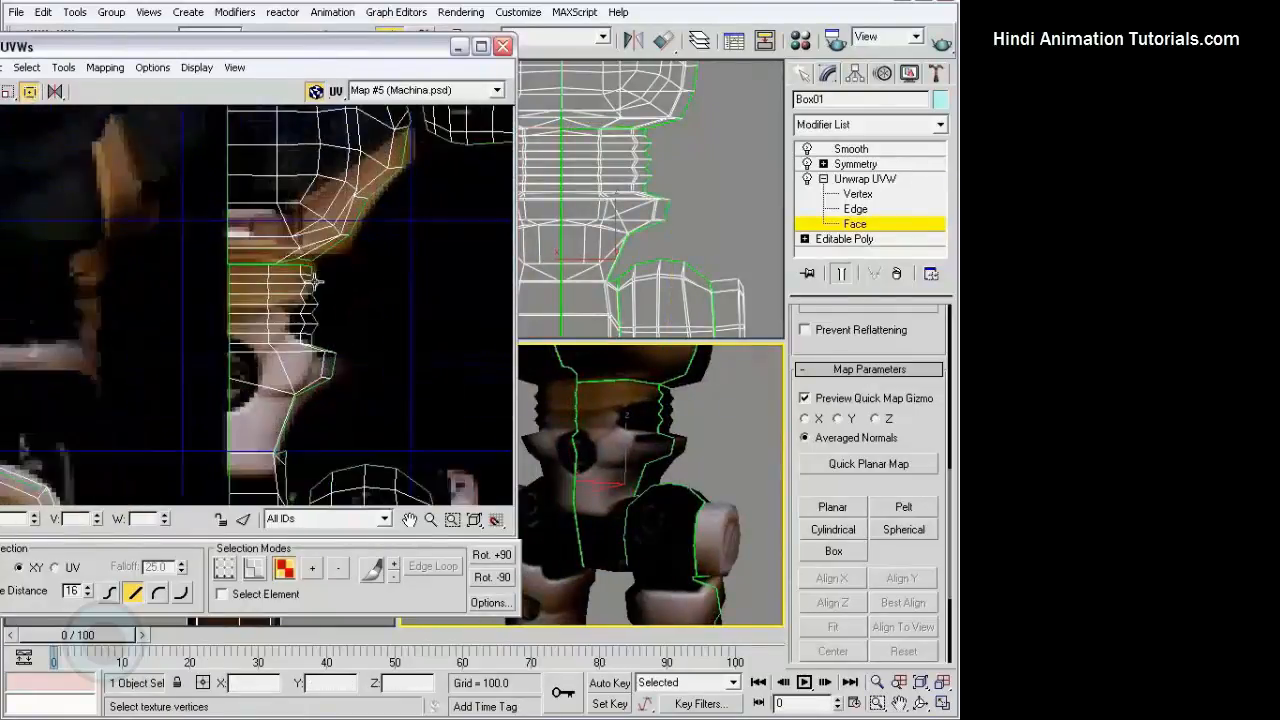
Move the outer UV vertices of the waist's ribbed section inward onto the painted waist and clear the selection.
key(1)
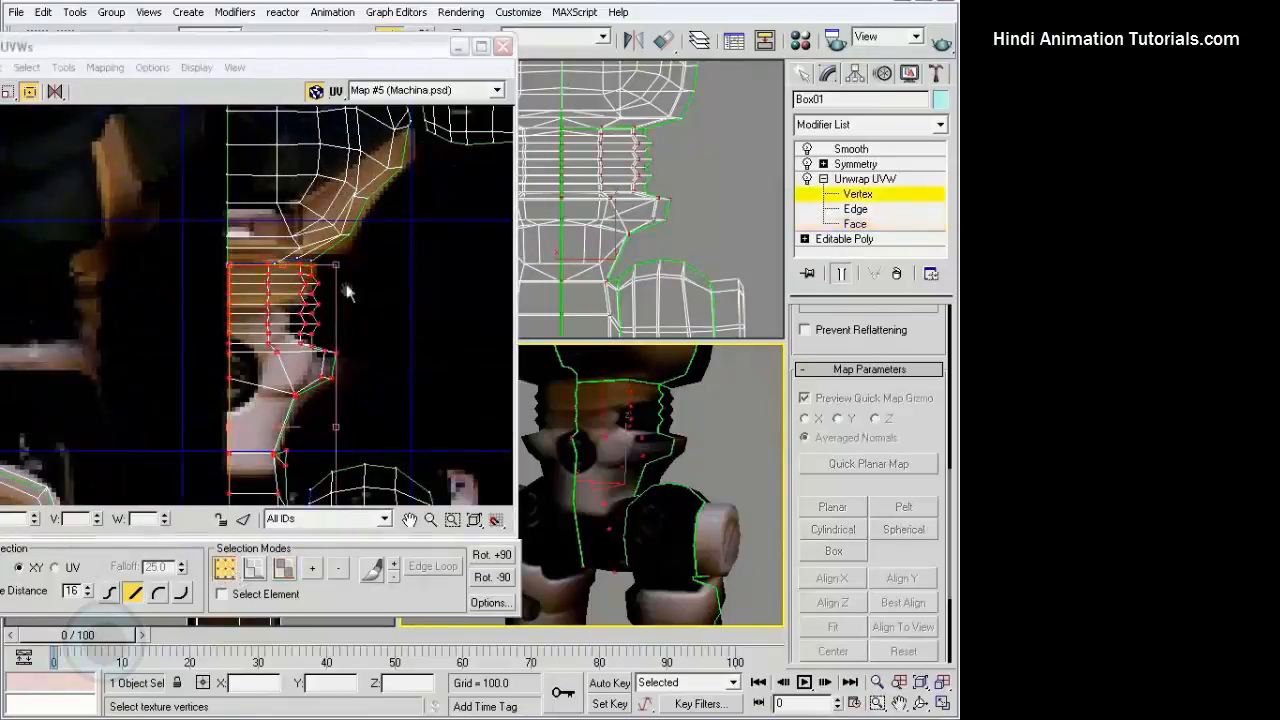
scroll(346, 286, up, 3)
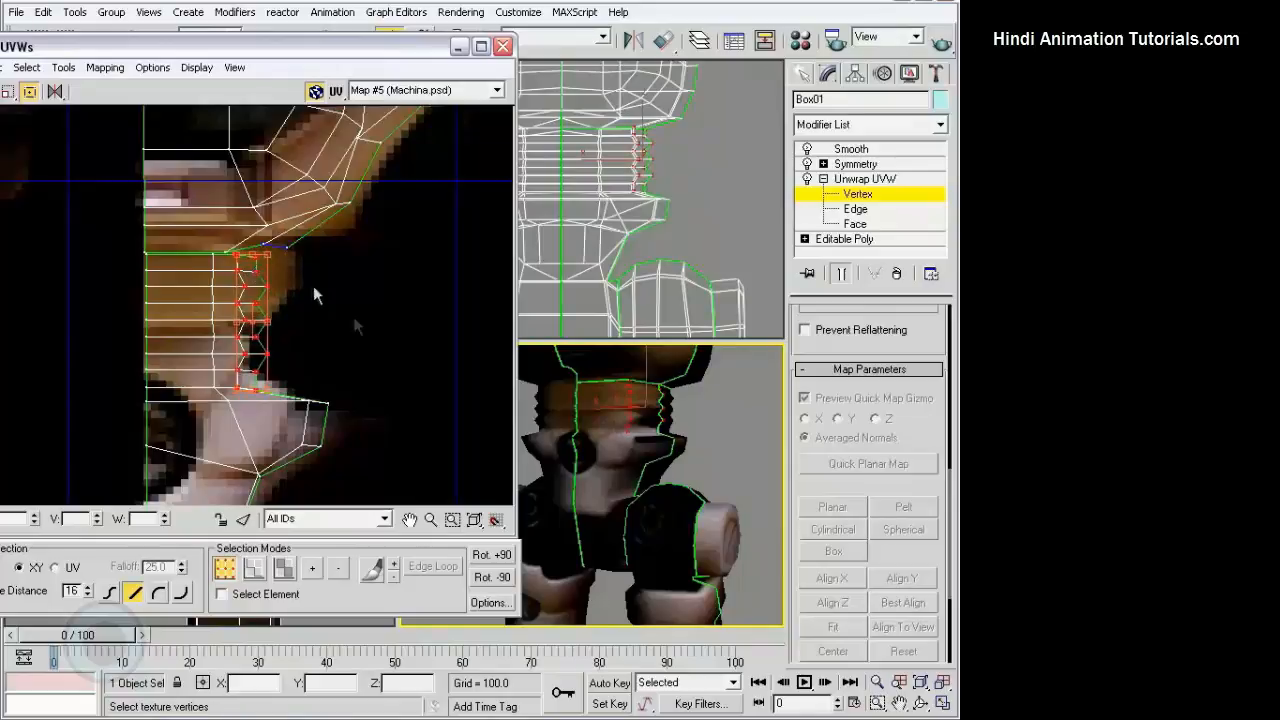
click(314, 295)
mouse_move(690, 445)
alt+middle_down()
mouse_move(754, 457)
mouse_move(738, 418)
mouse_move(720, 450)
mouse_move(654, 476)
mouse_move(706, 471)
mouse_move(546, 471)
mouse_move(754, 462)
mouse_move(700, 460)
alt+middle_up()
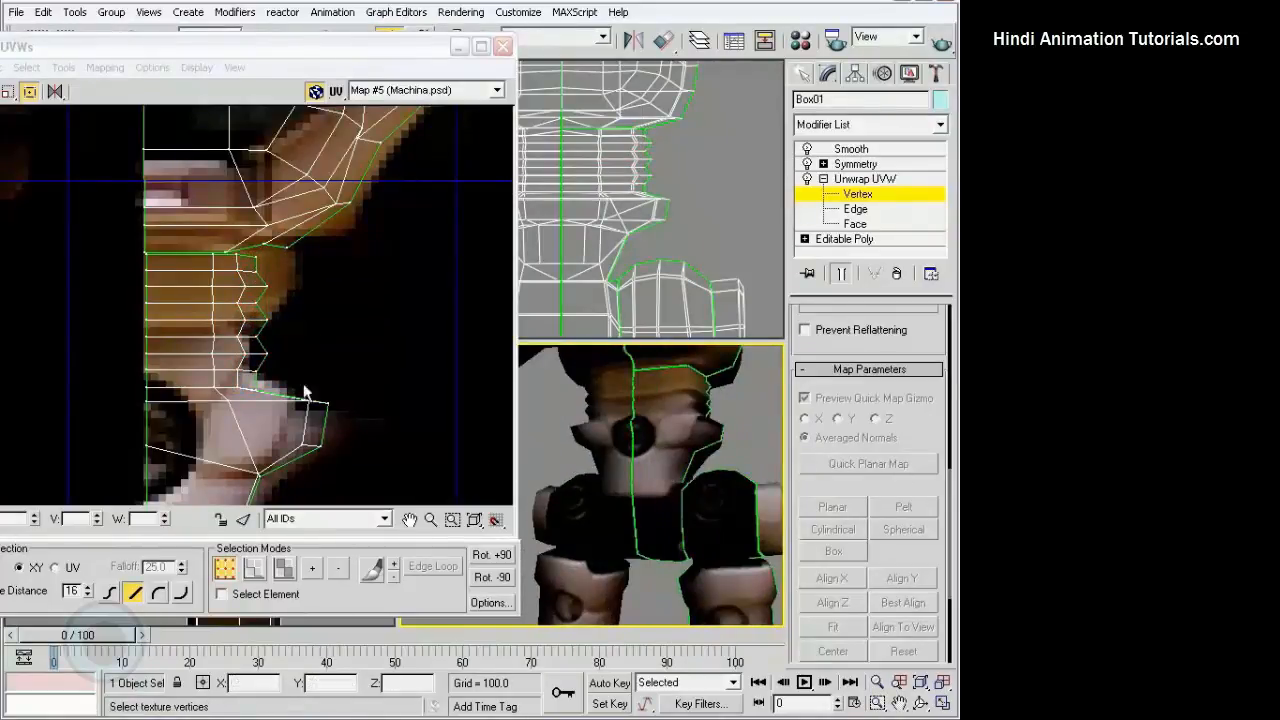
Close the UV editor, deselect the robot and review its textured body from the back and front.
scroll(307, 393, down, 3)
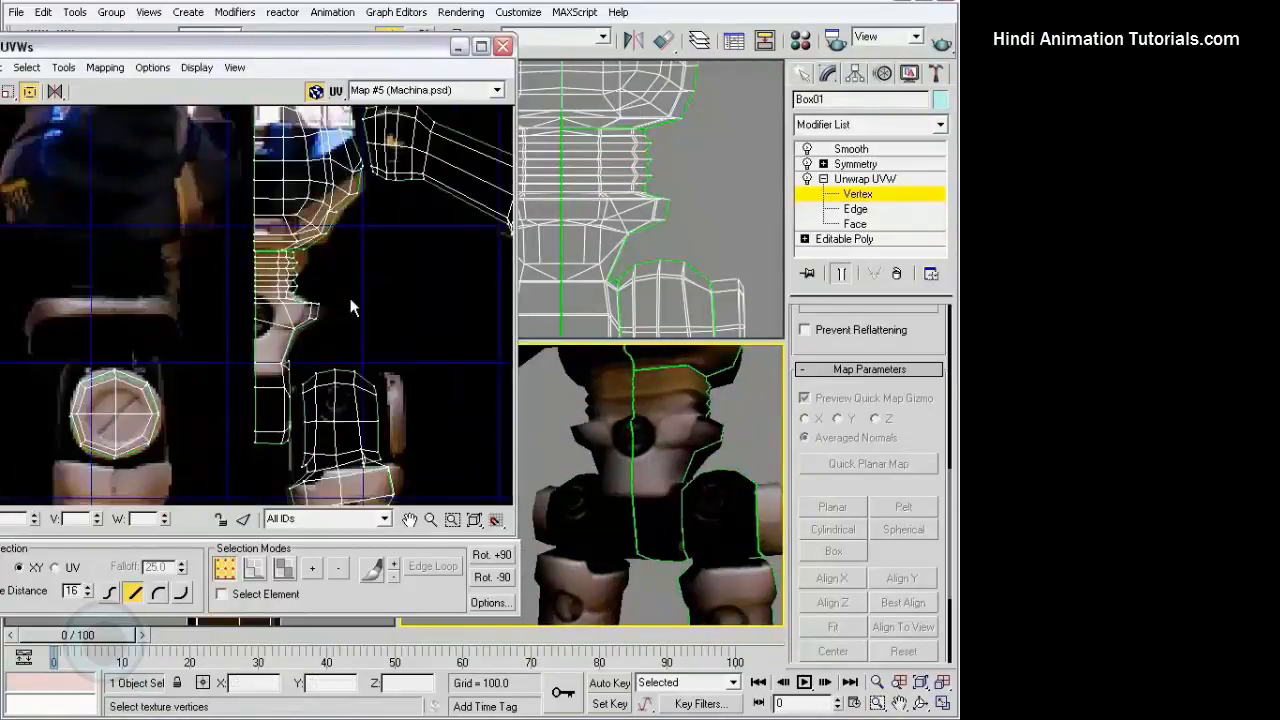
click(503, 47)
middle_drag(751, 433, 699, 466)
scroll(720, 428, down, 4)
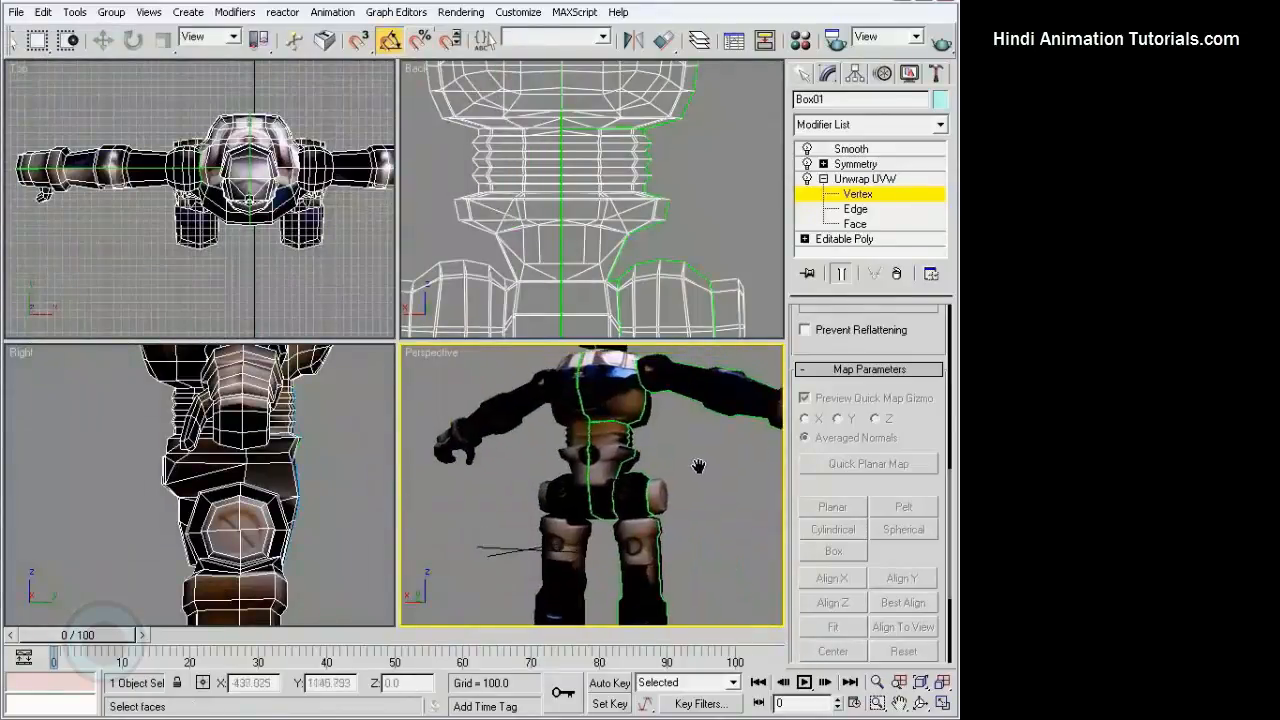
scroll(698, 466, down, 2)
click(729, 545)
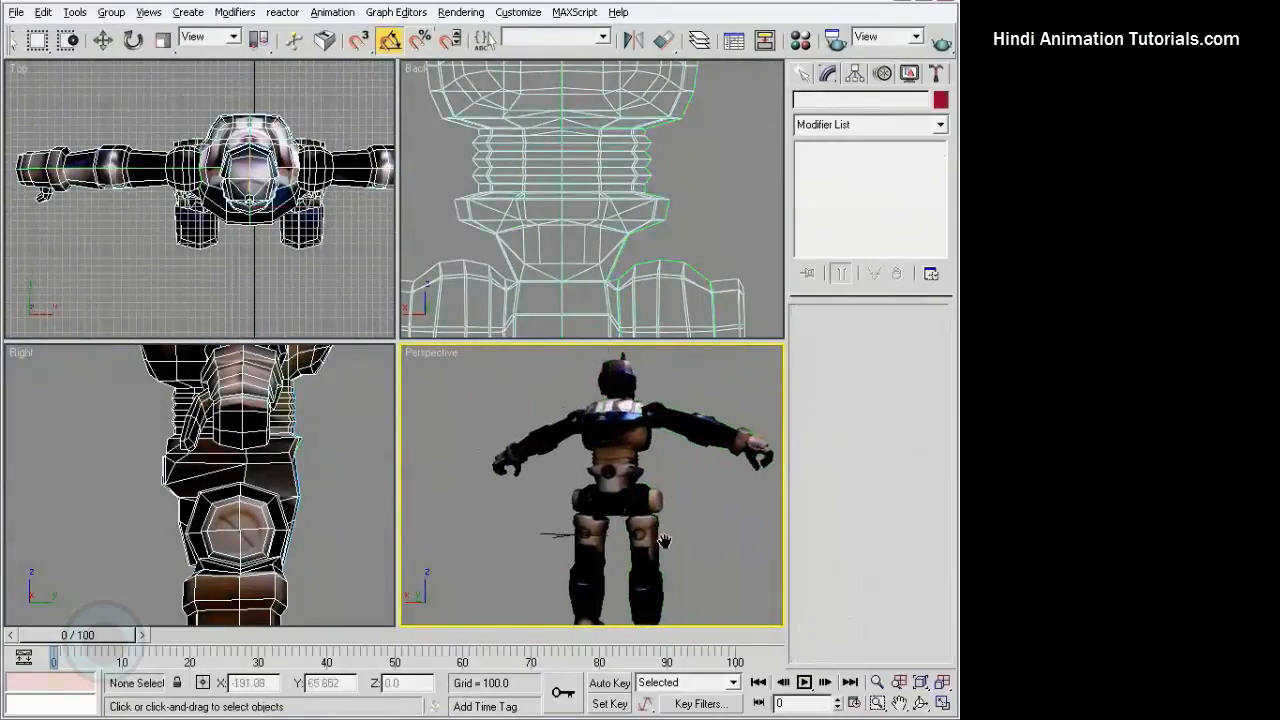
scroll(725, 560, down, 2)
alt+middle_drag(606, 547, 662, 515)
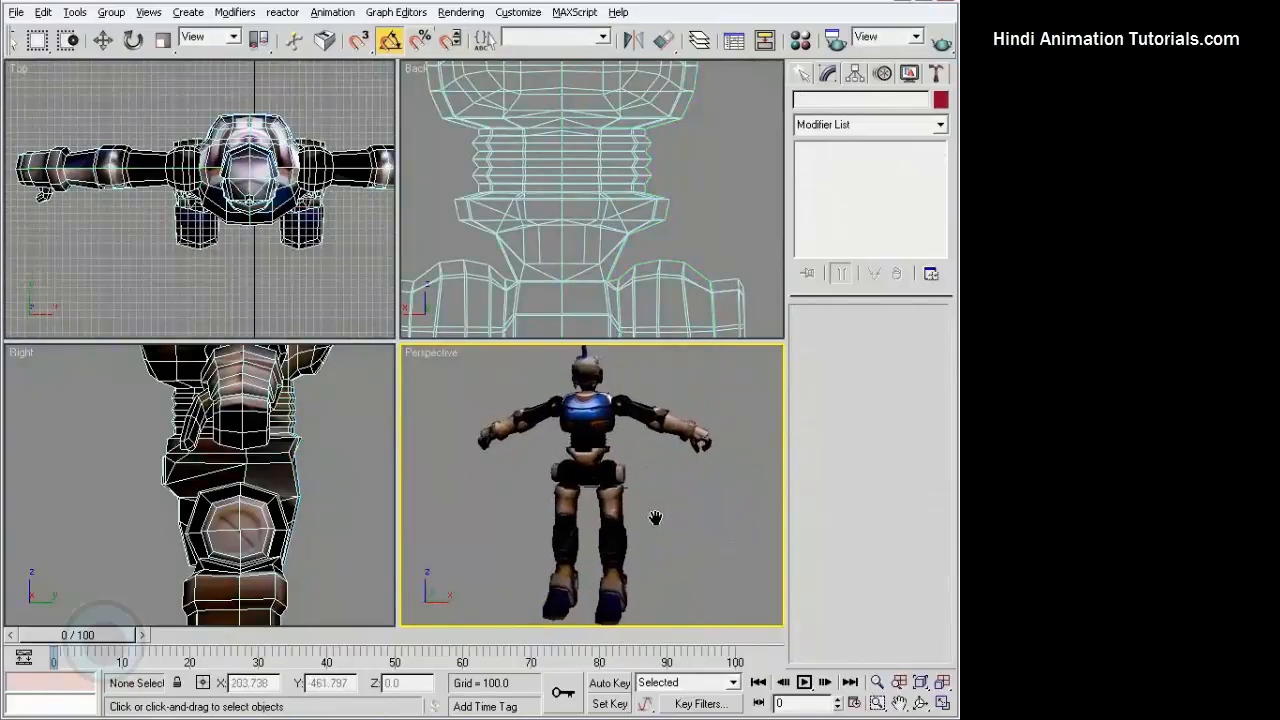
click(942, 703)
alt+middle_drag(557, 428, 512, 422)
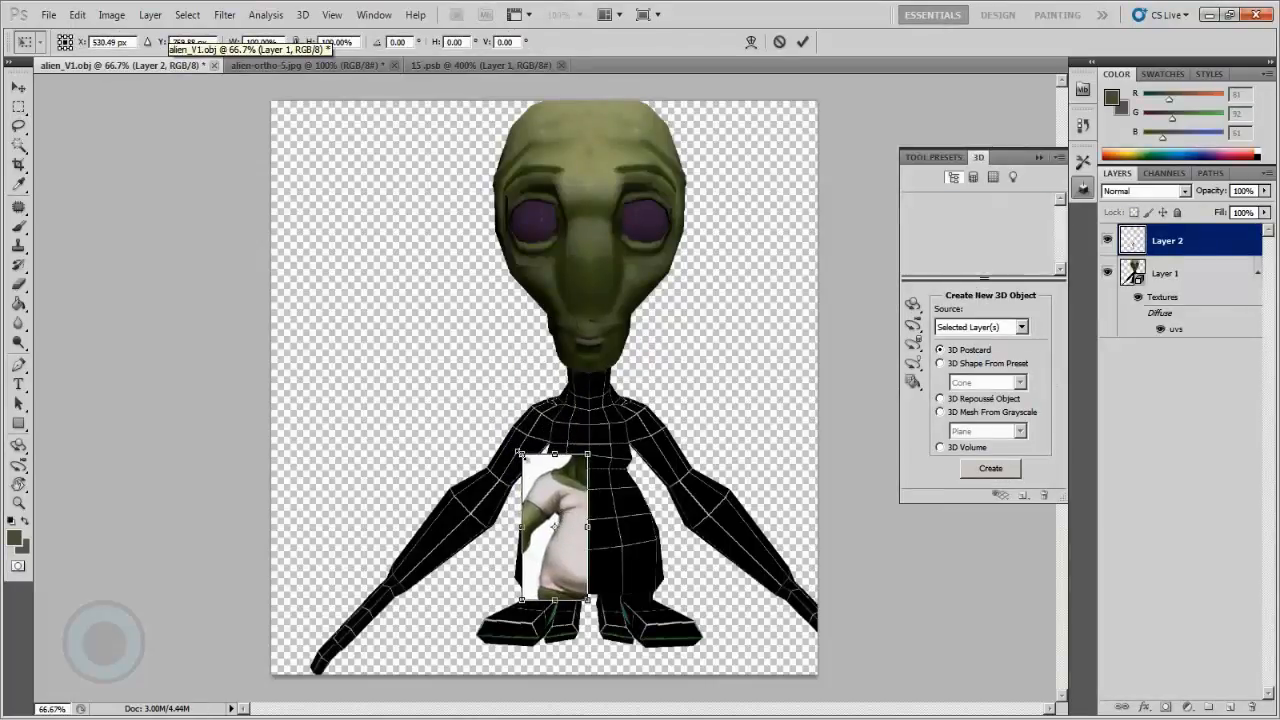
In Photoshop, scale the half-shirt image on Layer 2 proportionally to about 162% over the alien's torso in alien_V1.obj.
shift+drag(519, 453, 478, 386)
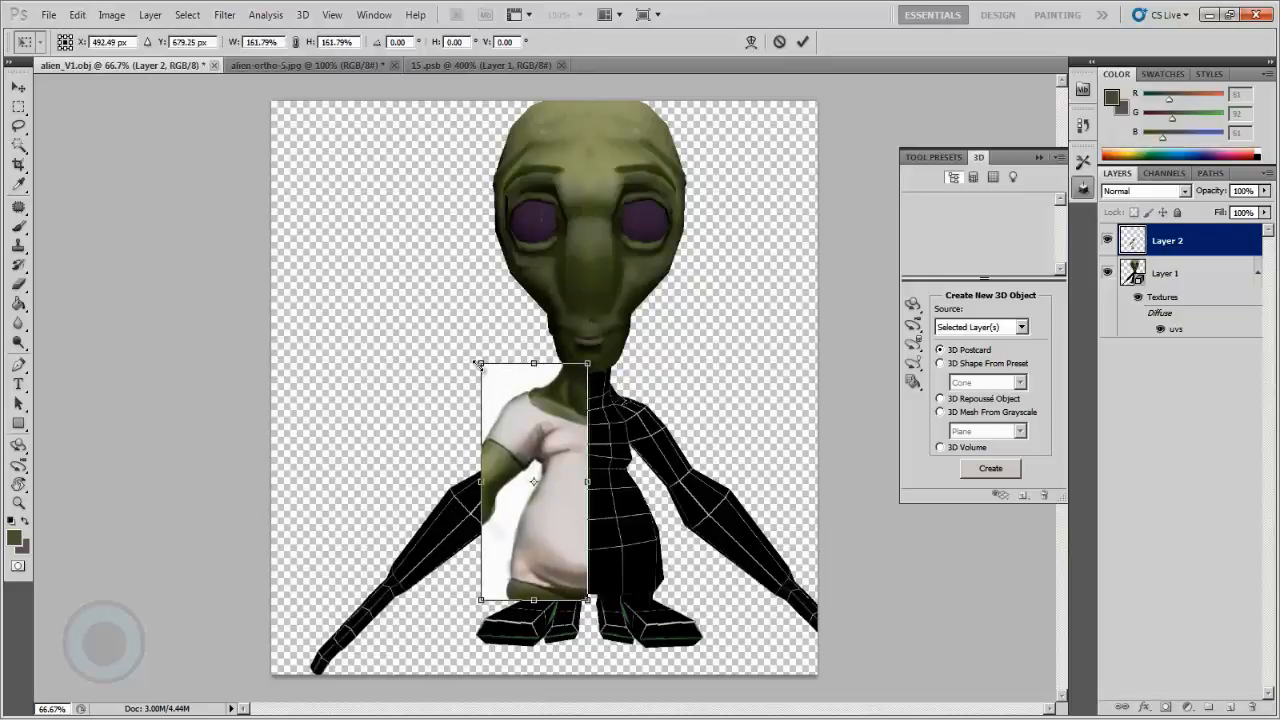